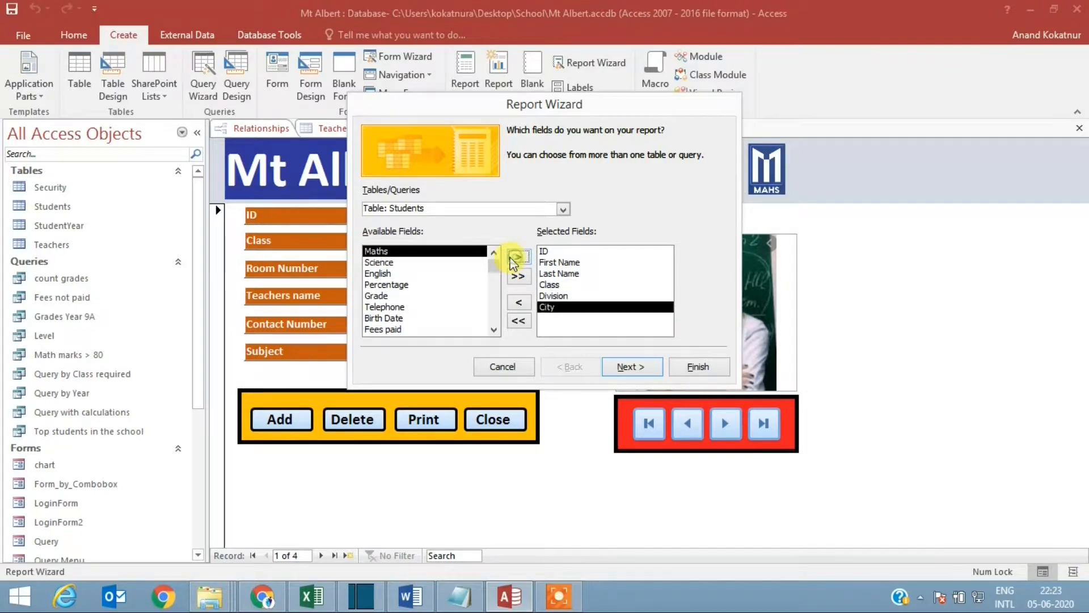
Step: Leave the report ungrouped, sorted by ID in ascending order, and set its tabular layout to landscape orientation
click(627, 362)
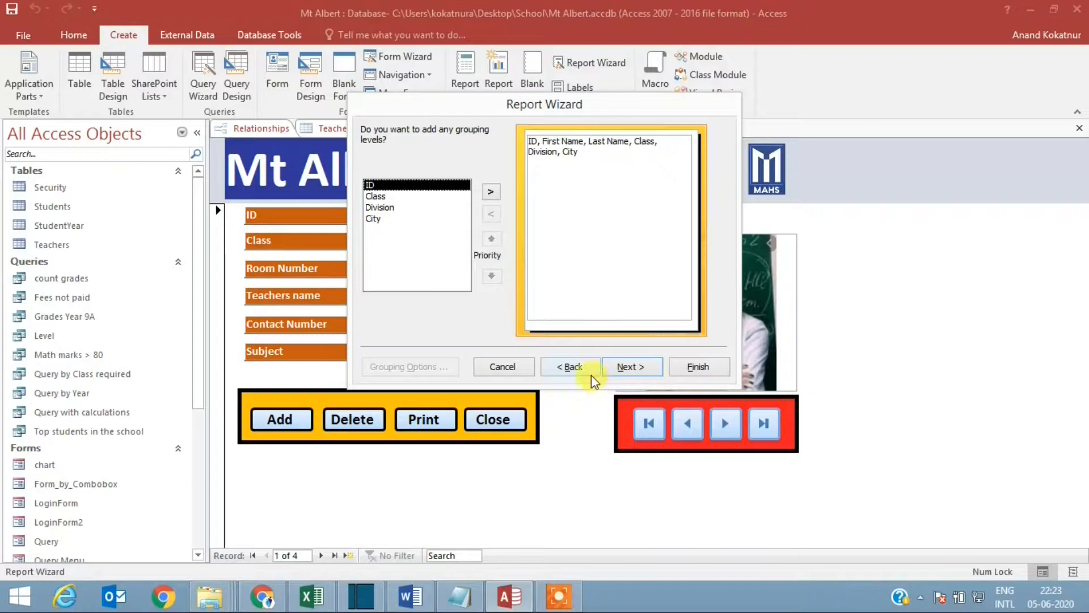
click(627, 368)
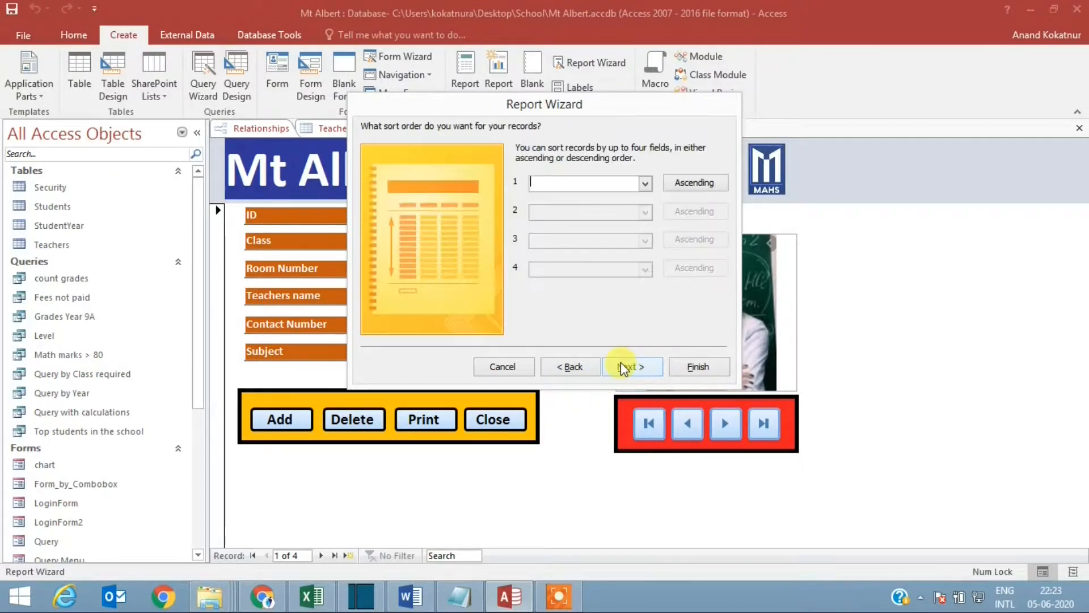
click(644, 184)
click(568, 207)
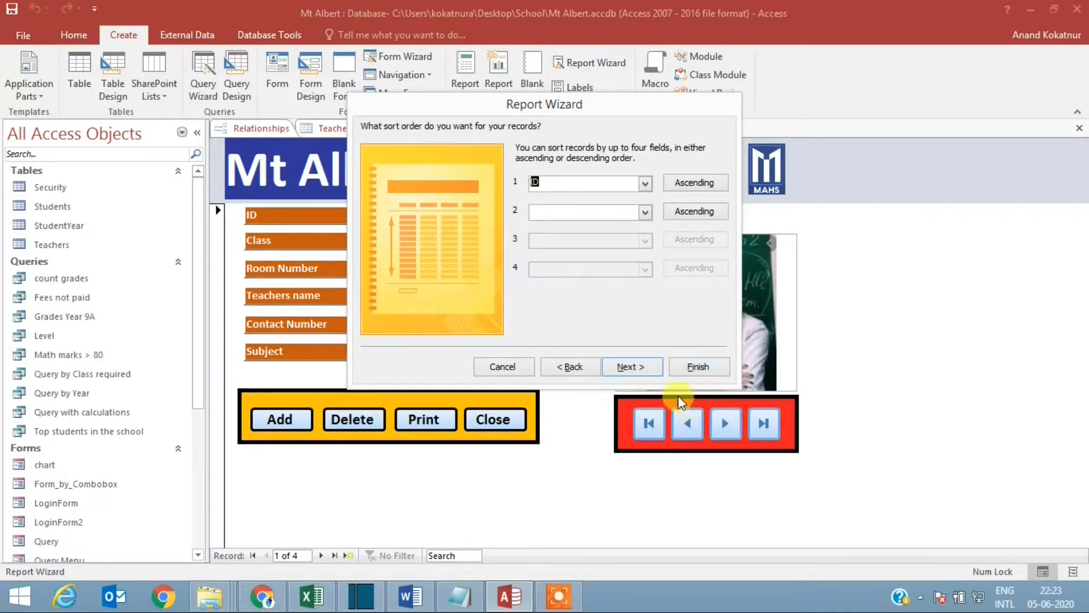
click(630, 367)
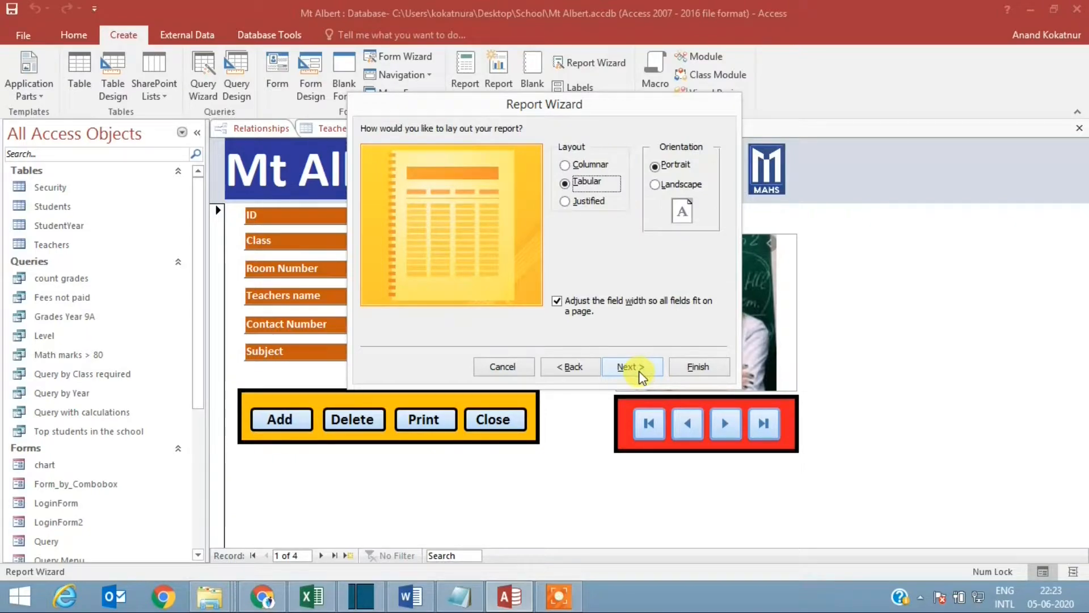
click(656, 185)
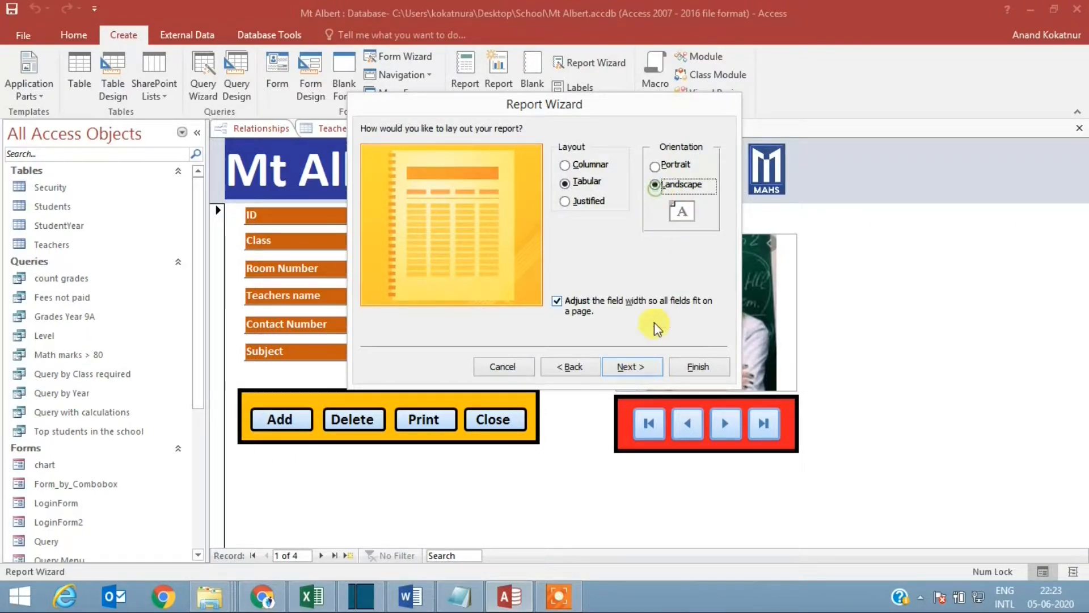
click(631, 368)
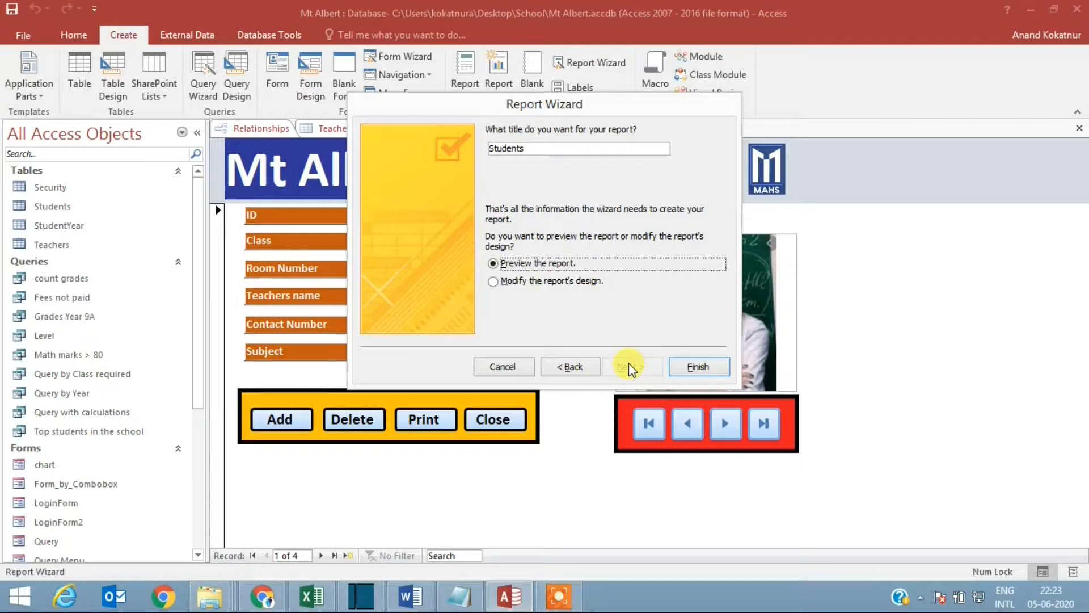
Step: Title the report Students List and finish the wizard with the report preview
click(585, 151)
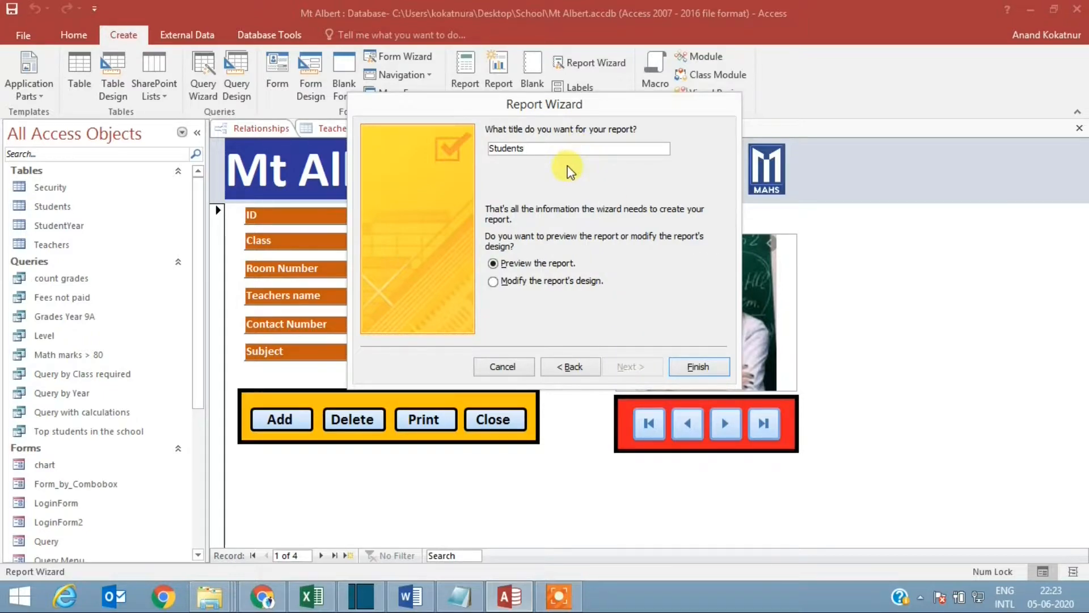
text(List)
click(695, 365)
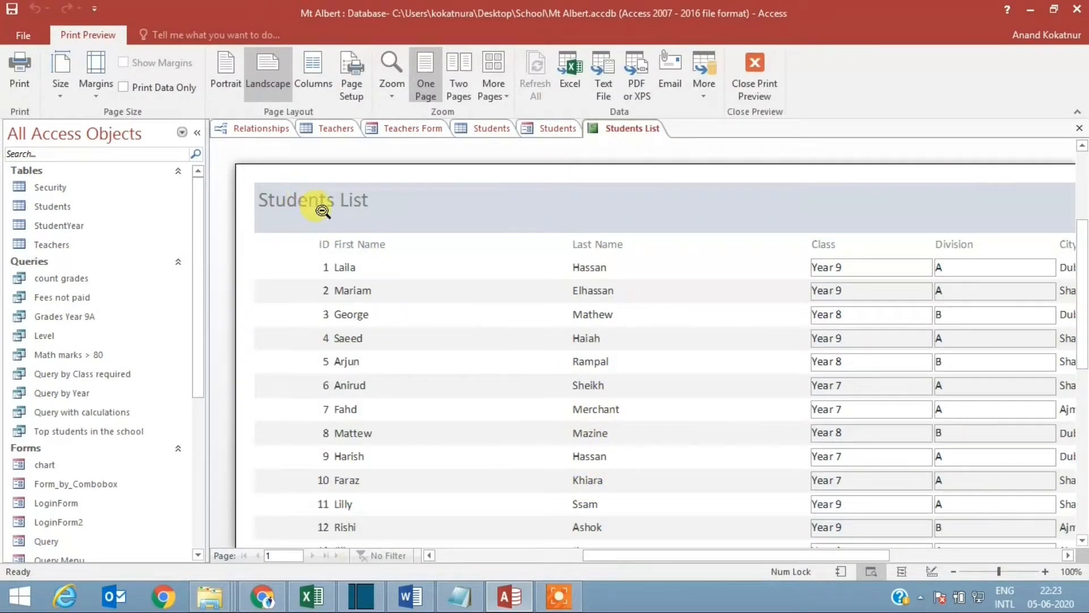
Step: Open the Students List report in Design View and close the Field List to free up space
right_click(295, 187)
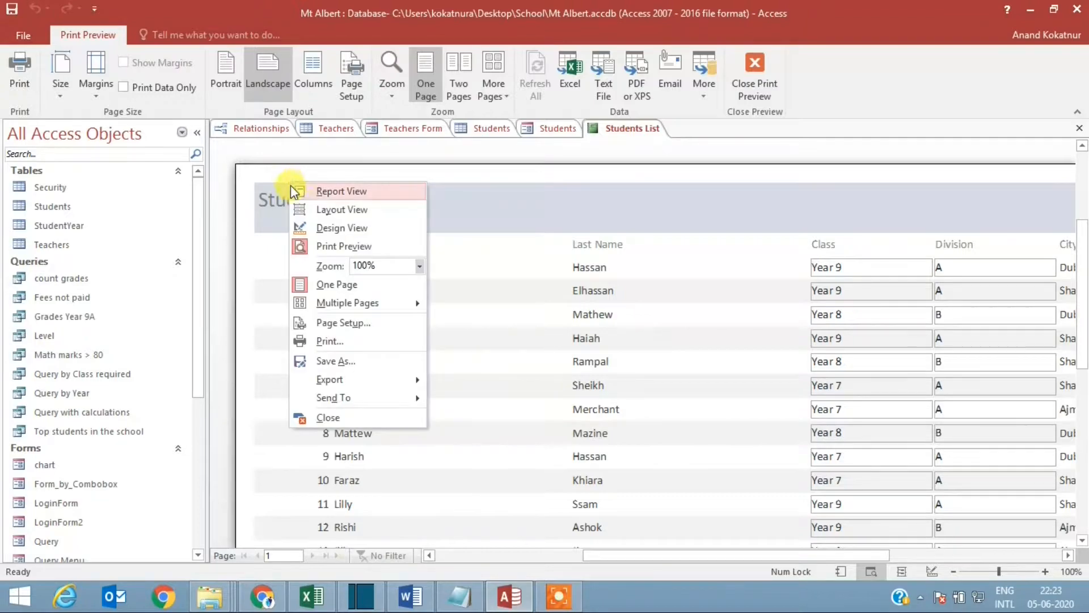
click(358, 228)
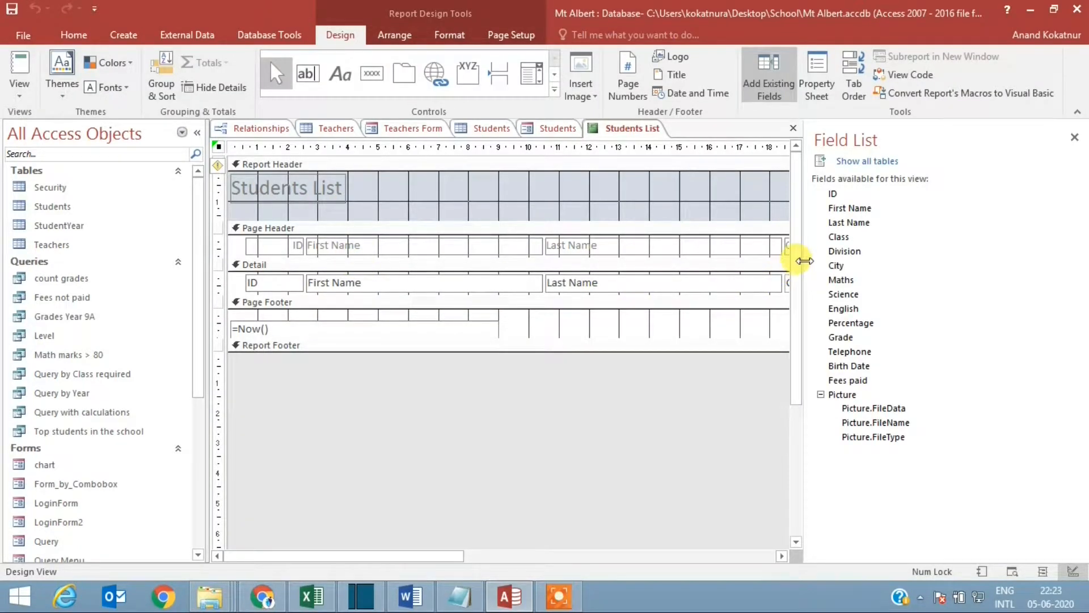
drag(793, 276, 1083, 276)
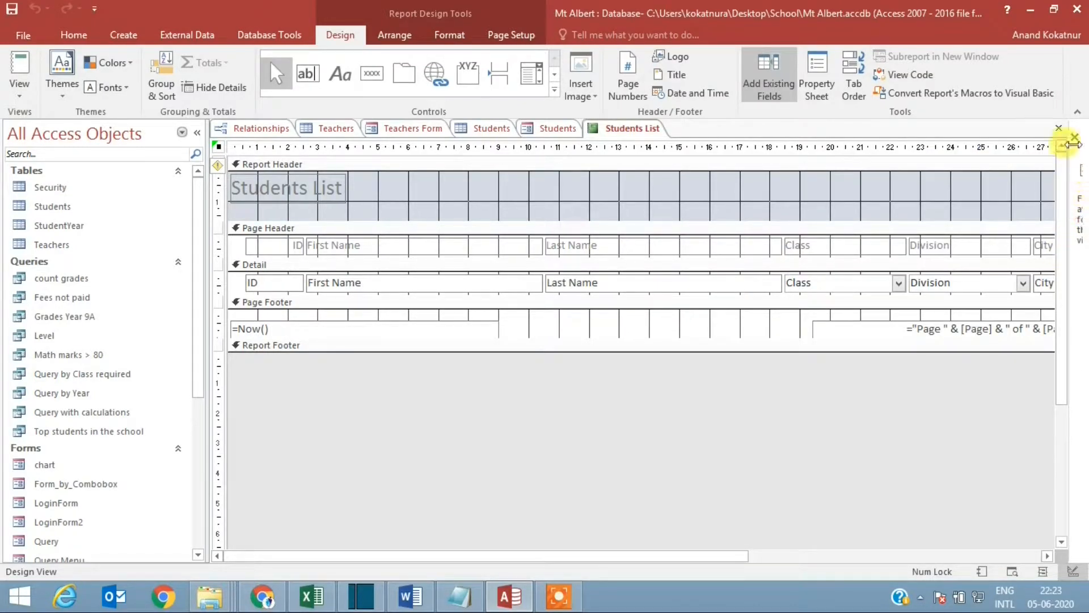
click(1075, 138)
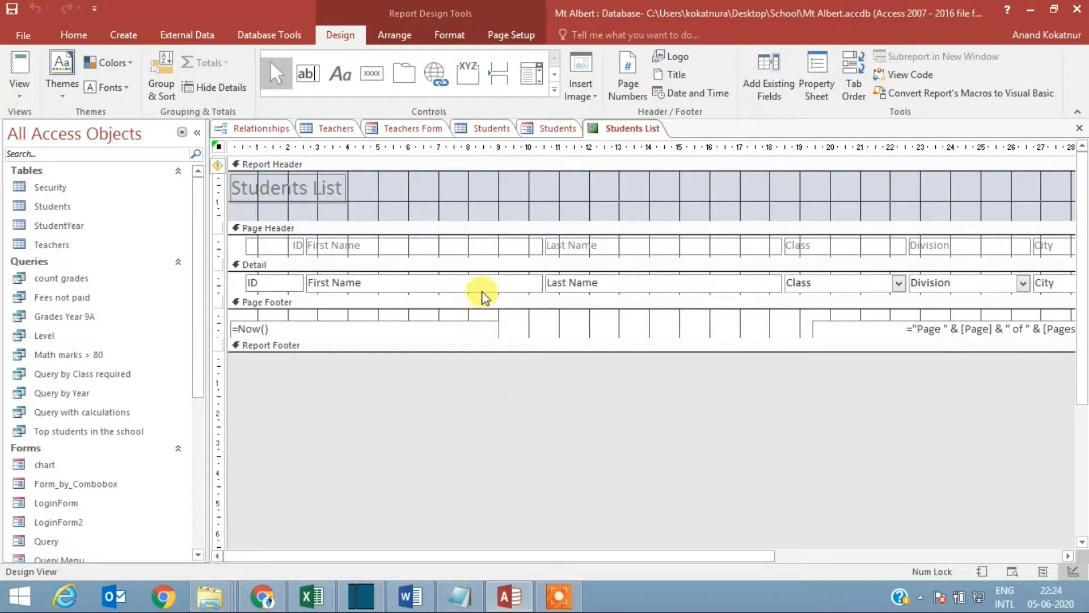
Step: Narrow the First Name header label and its detail field so both end at about 6 on the ruler
click(499, 247)
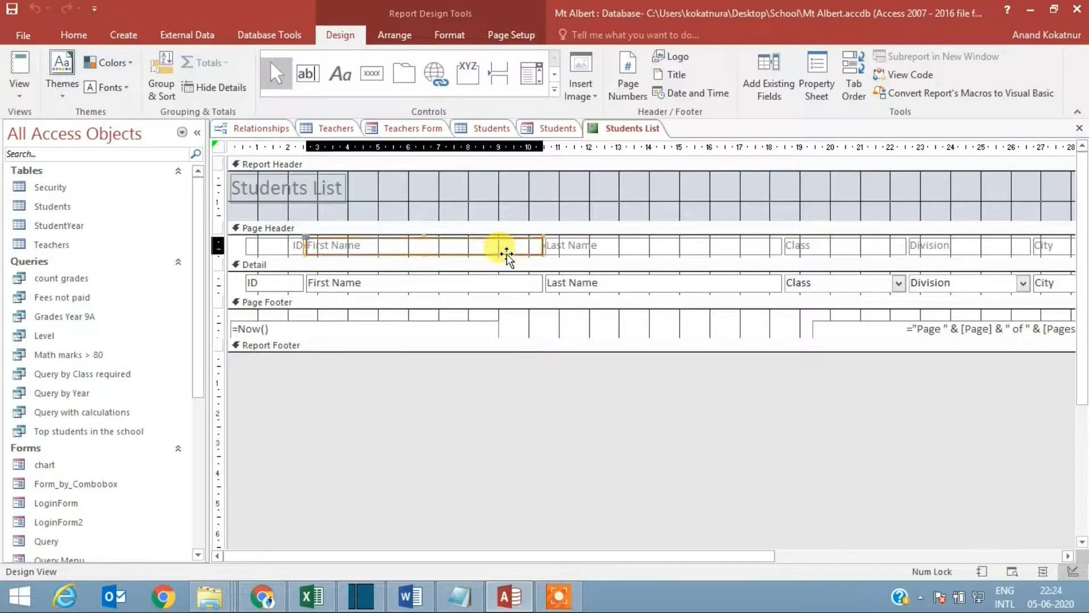
drag(542, 247, 410, 245)
click(437, 291)
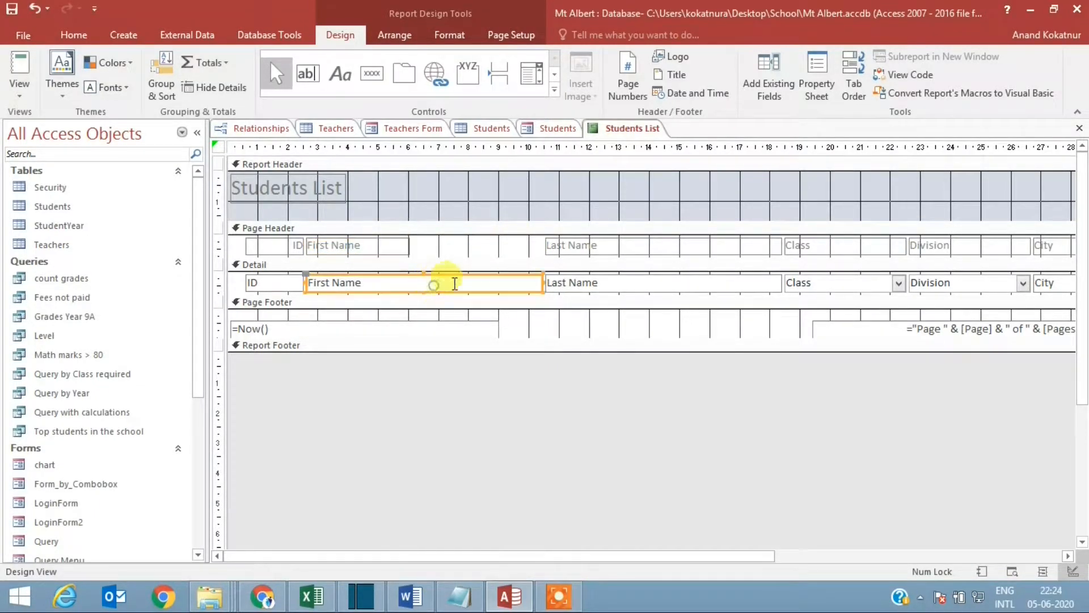
drag(542, 282, 411, 283)
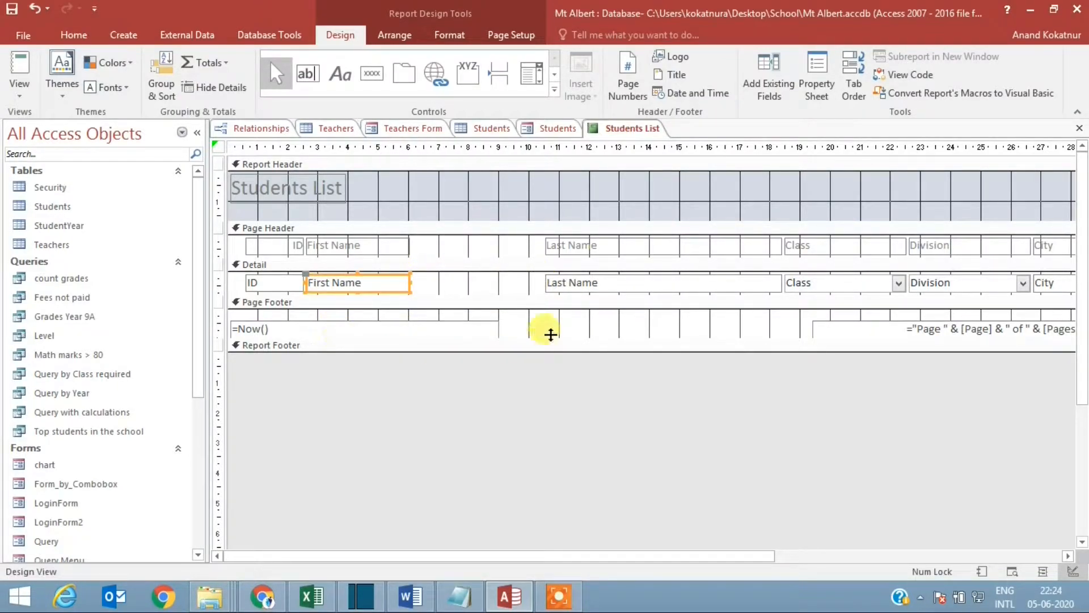
Step: Move the Last Name label and field closer to First Name, and narrow both to span about 7 to 10 on the ruler
drag(594, 246, 489, 256)
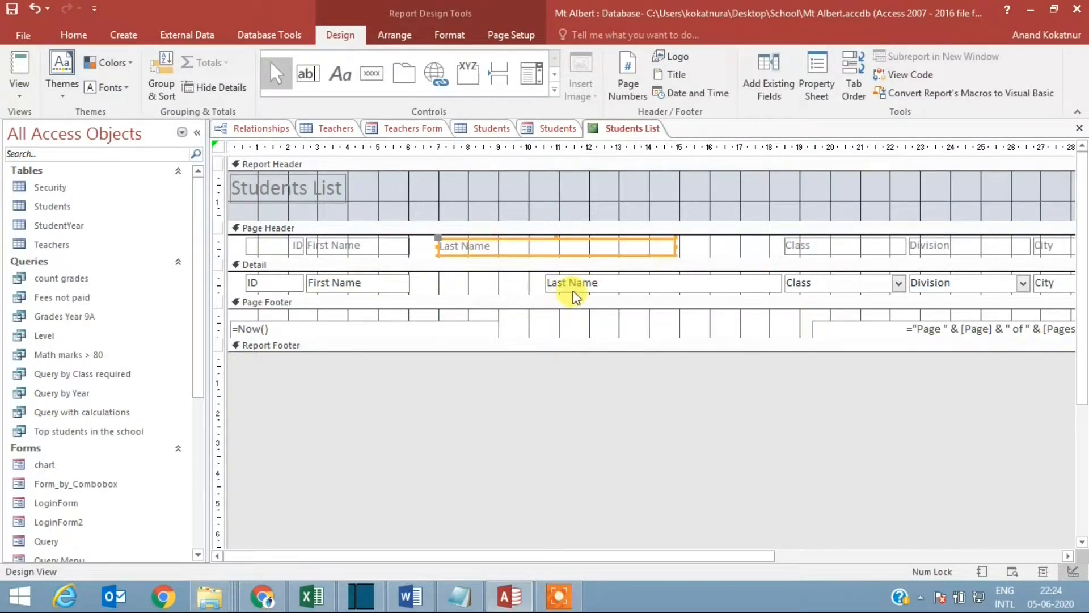
drag(553, 284, 470, 290)
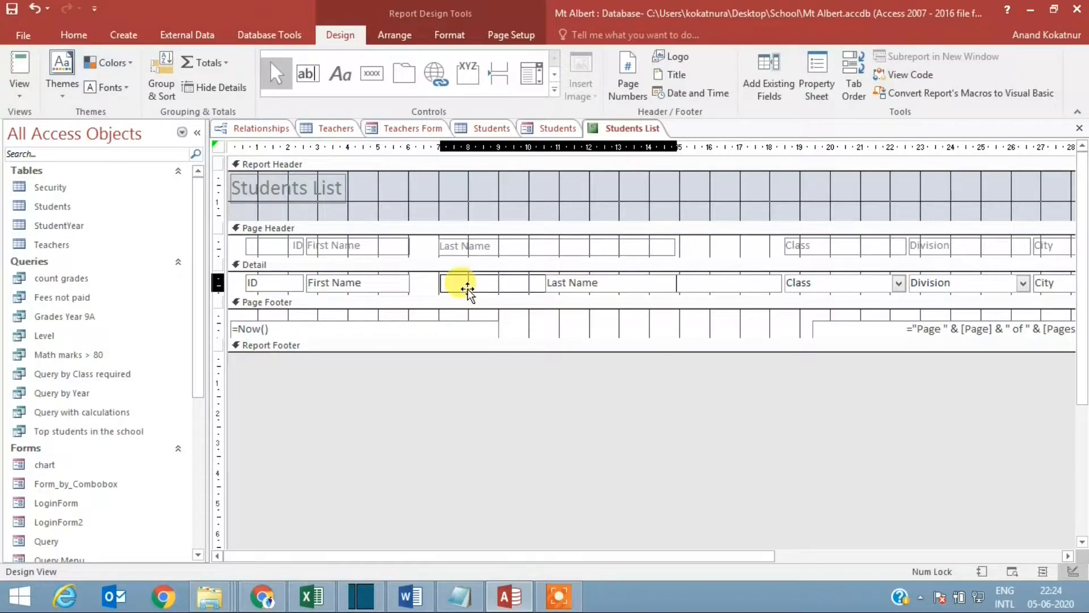
drag(467, 289, 466, 290)
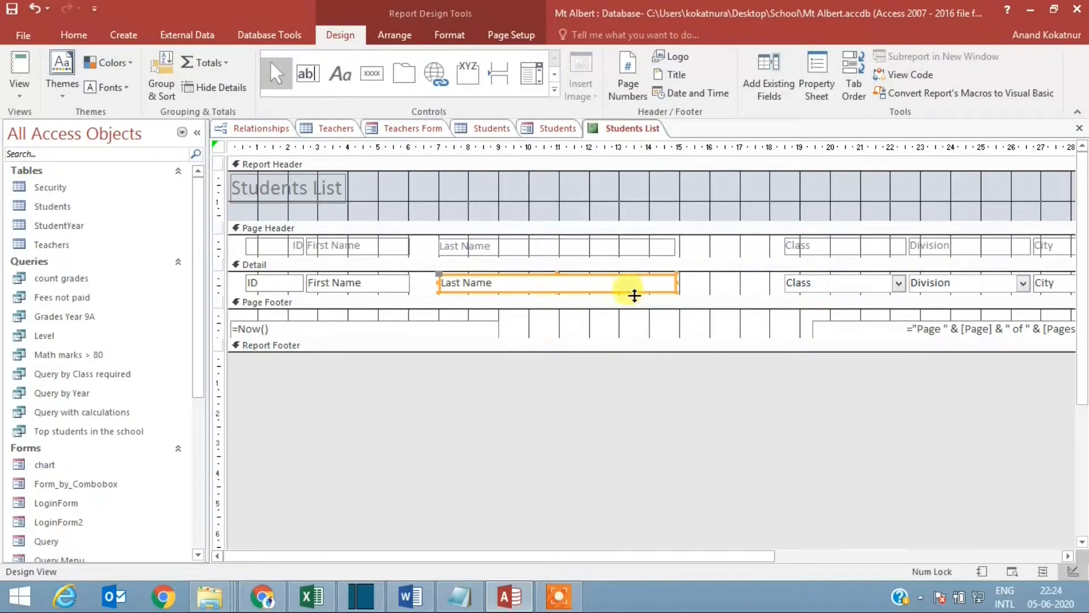
drag(676, 282, 528, 284)
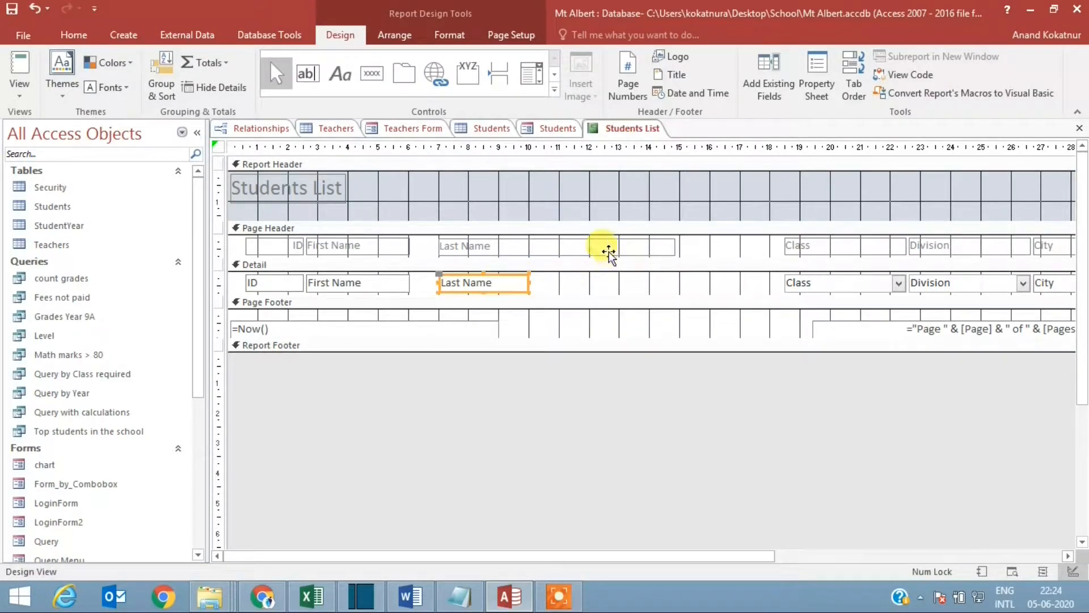
click(609, 246)
drag(675, 245, 531, 253)
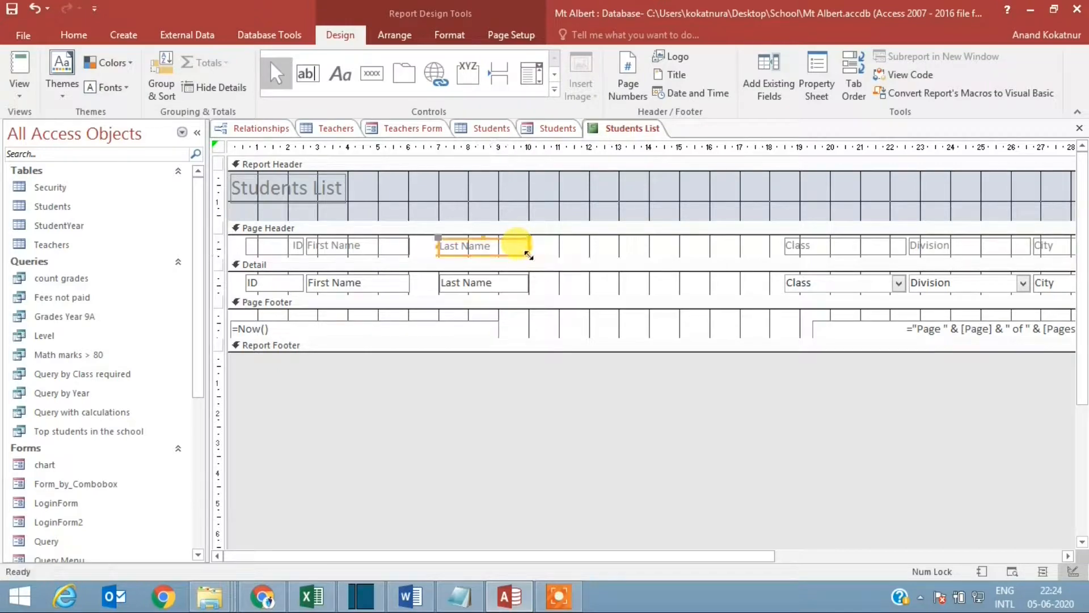
Step: Move the Class, Division and City labels and fields together so they sit just after Last Name
drag(619, 555, 778, 555)
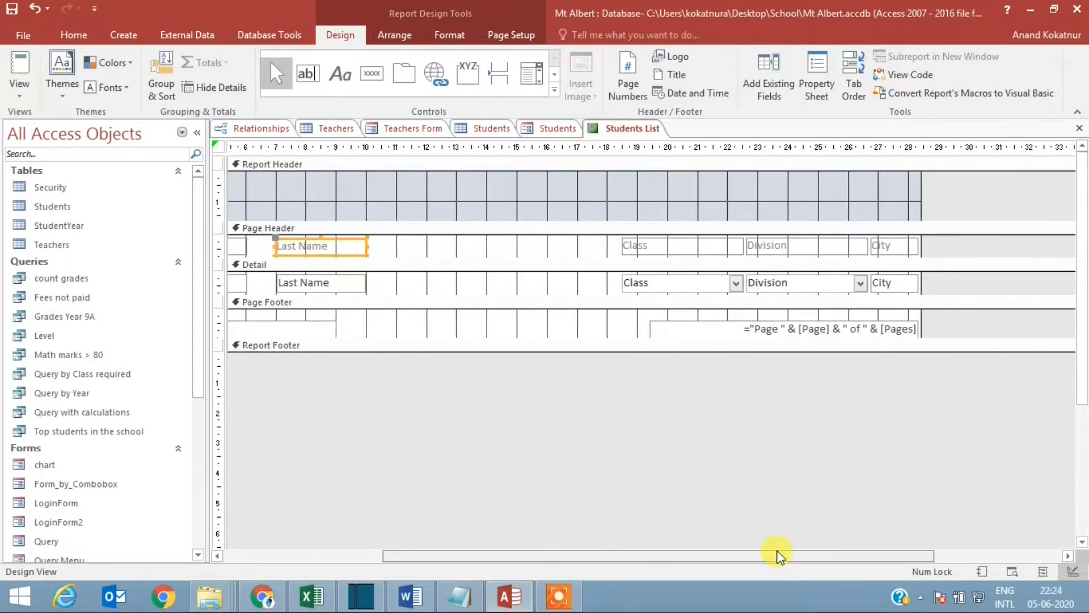
drag(587, 248, 904, 288)
drag(727, 245, 493, 246)
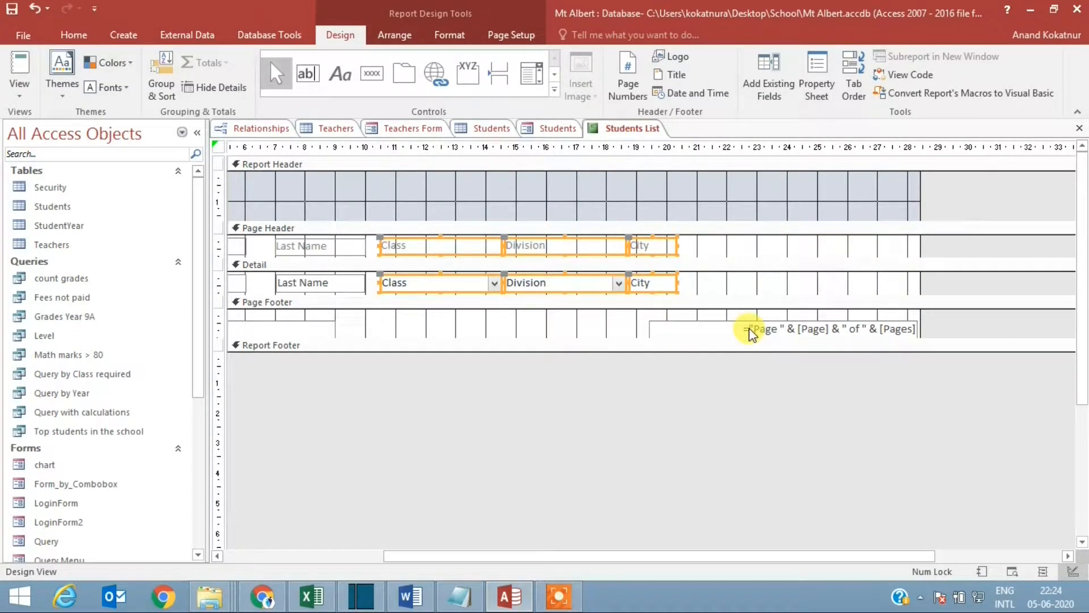
Step: Move the page number box beneath the City column and reduce the report width to about 21 on the ruler
drag(750, 332, 503, 325)
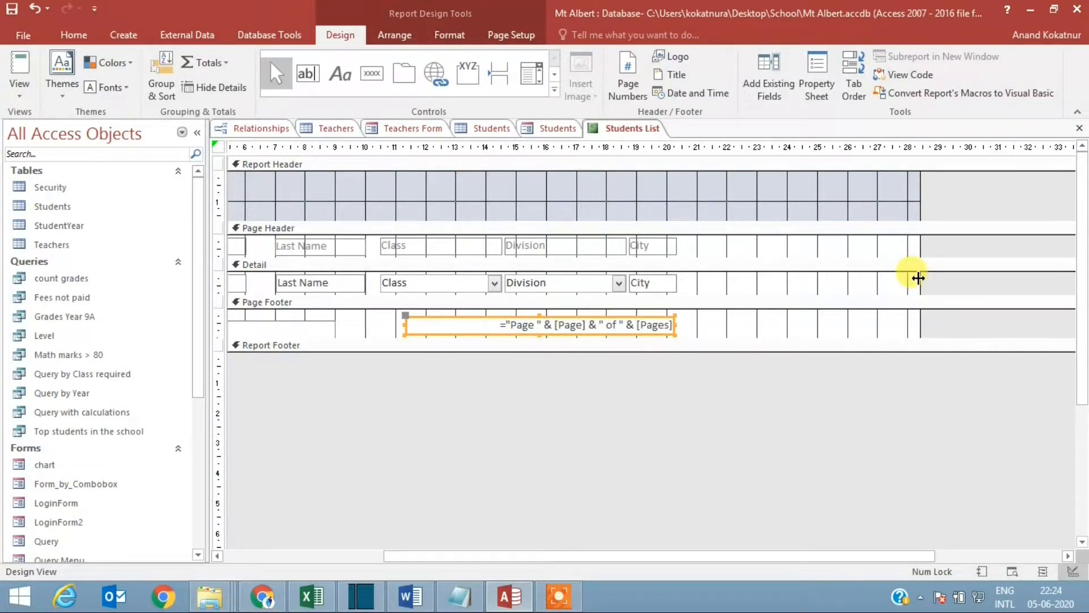
drag(918, 279, 698, 282)
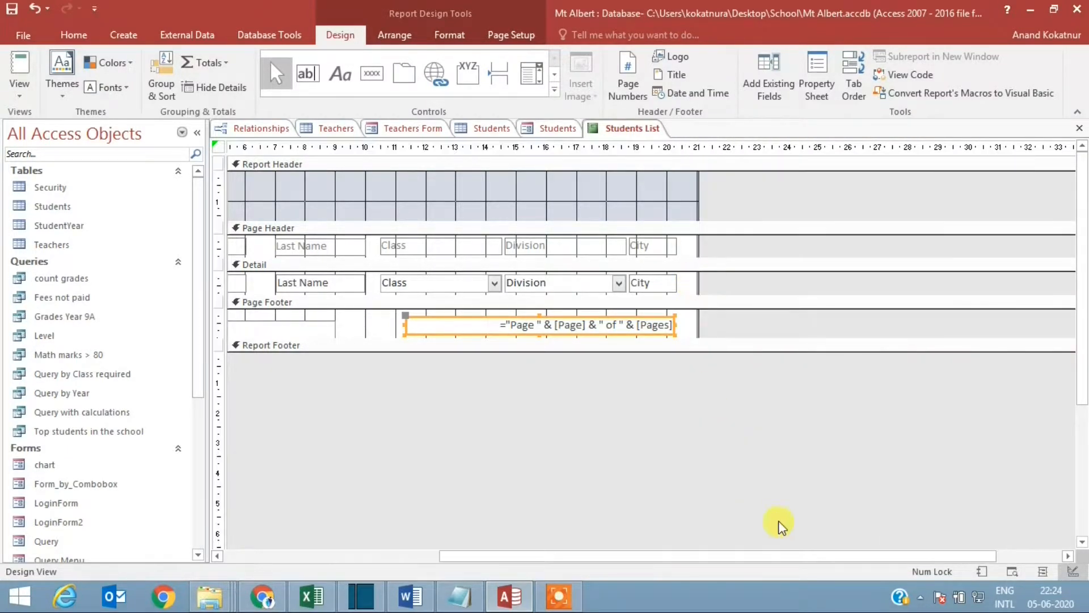
drag(794, 556, 506, 524)
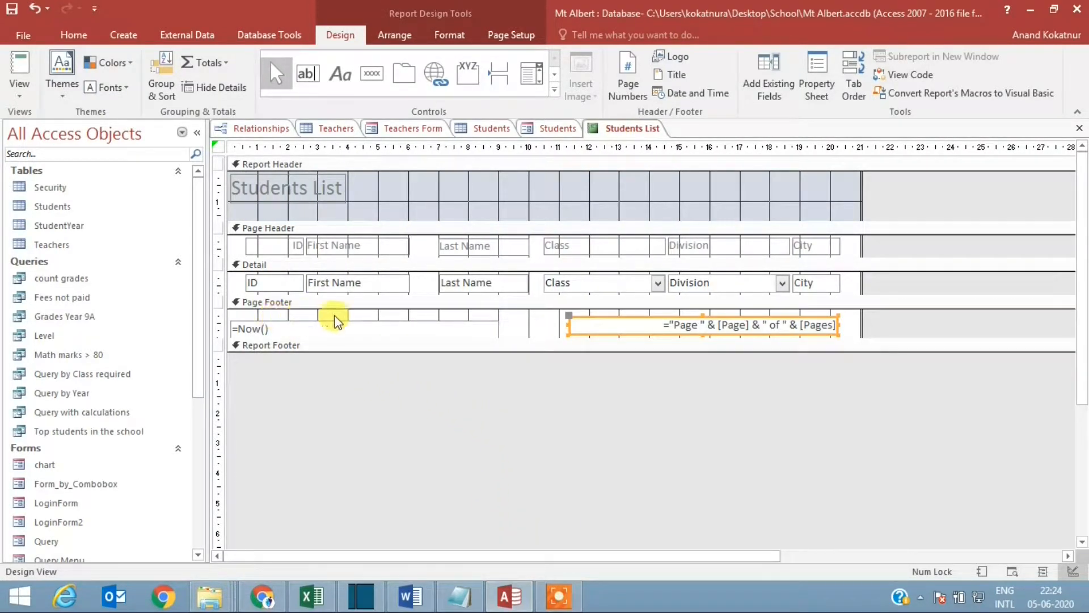
Step: Left-align the text of all header labels and detail fields, and shift the Last Name through City columns closer to First Name
drag(853, 293, 260, 246)
click(74, 35)
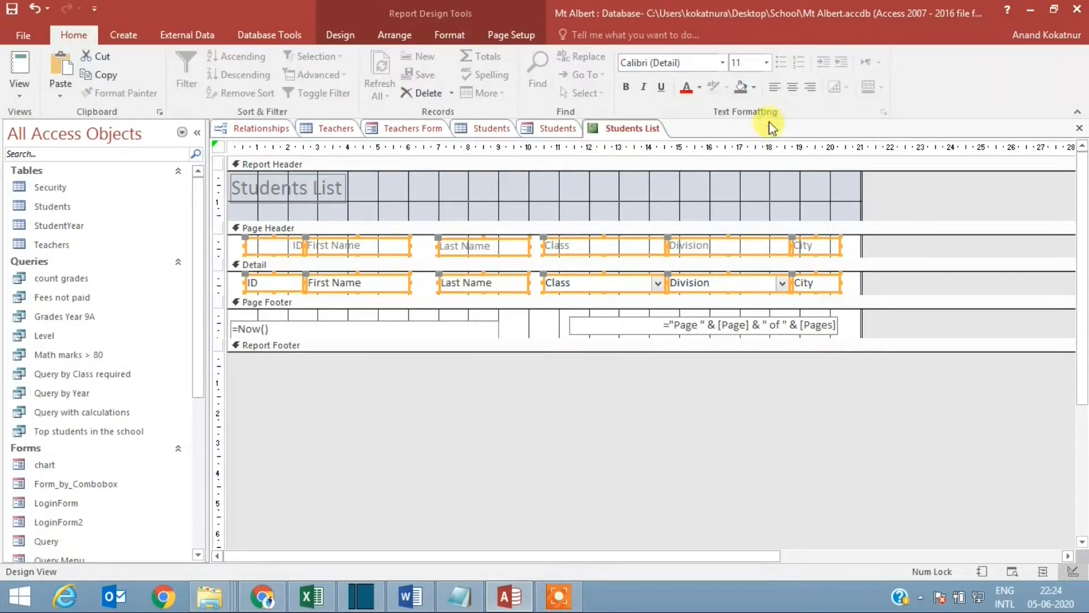
click(777, 87)
click(841, 291)
drag(841, 293, 464, 245)
click(673, 385)
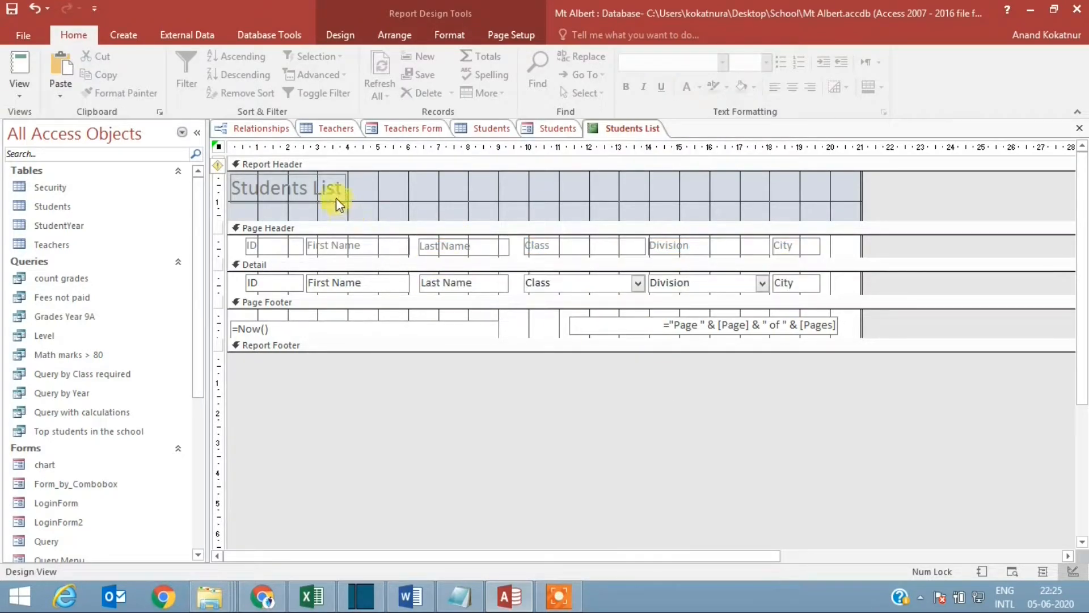
Step: Widen the Students List title label in the report header to just past 10 on the ruler
click(335, 197)
click(344, 193)
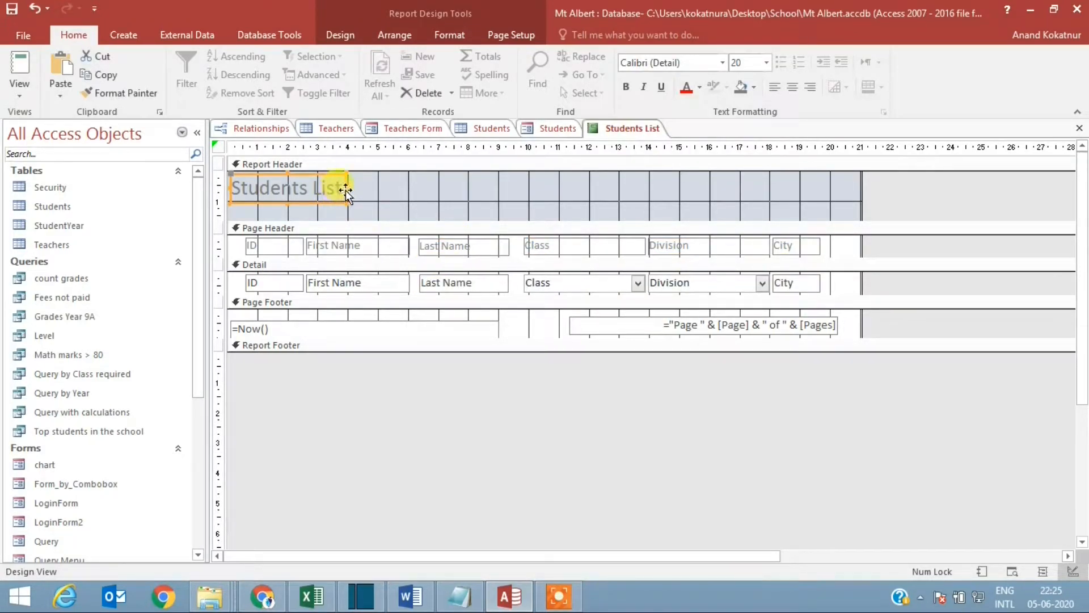
drag(345, 187, 538, 187)
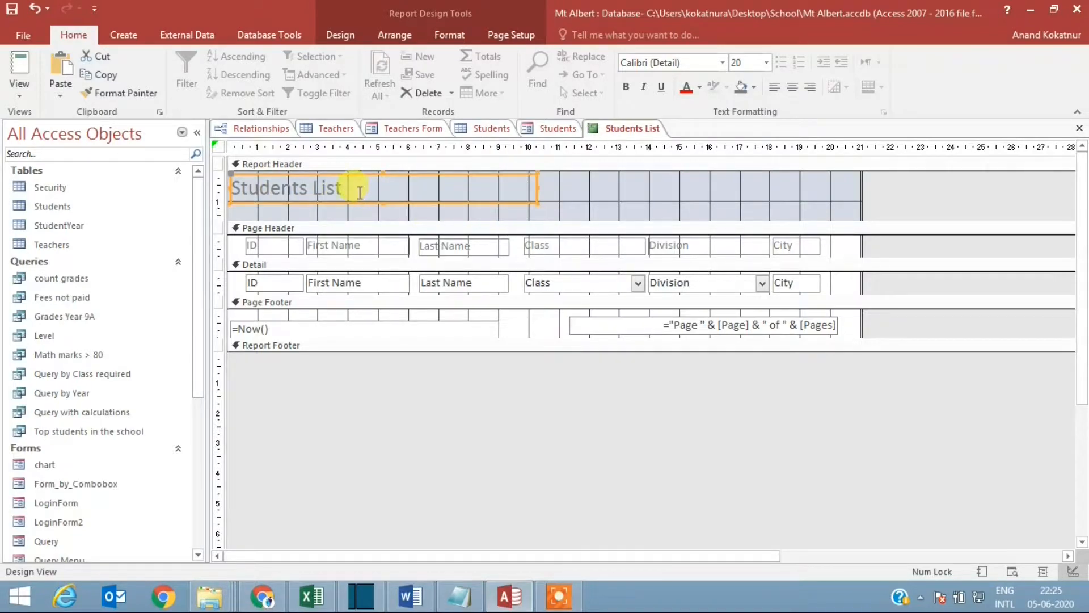
Step: Give the Students List title label a dark gray background and white text
drag(360, 193, 233, 189)
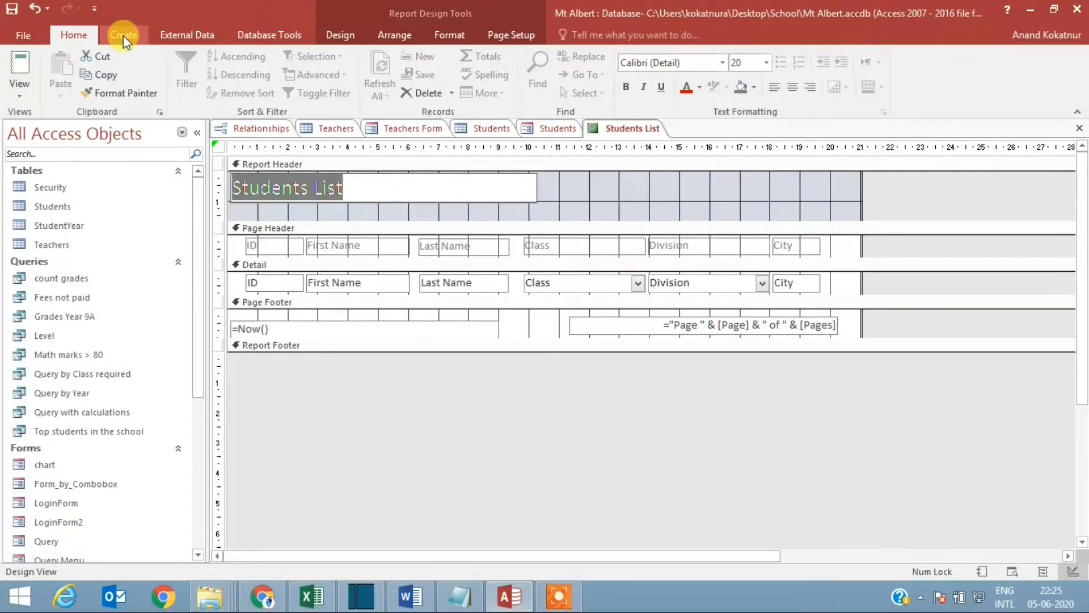
click(747, 87)
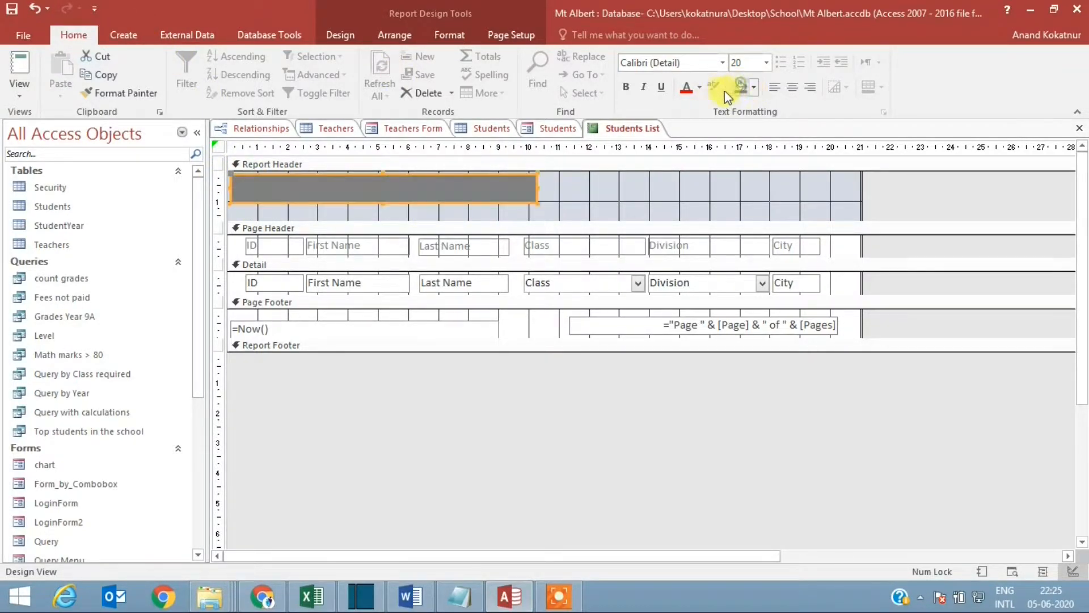
click(699, 87)
click(691, 143)
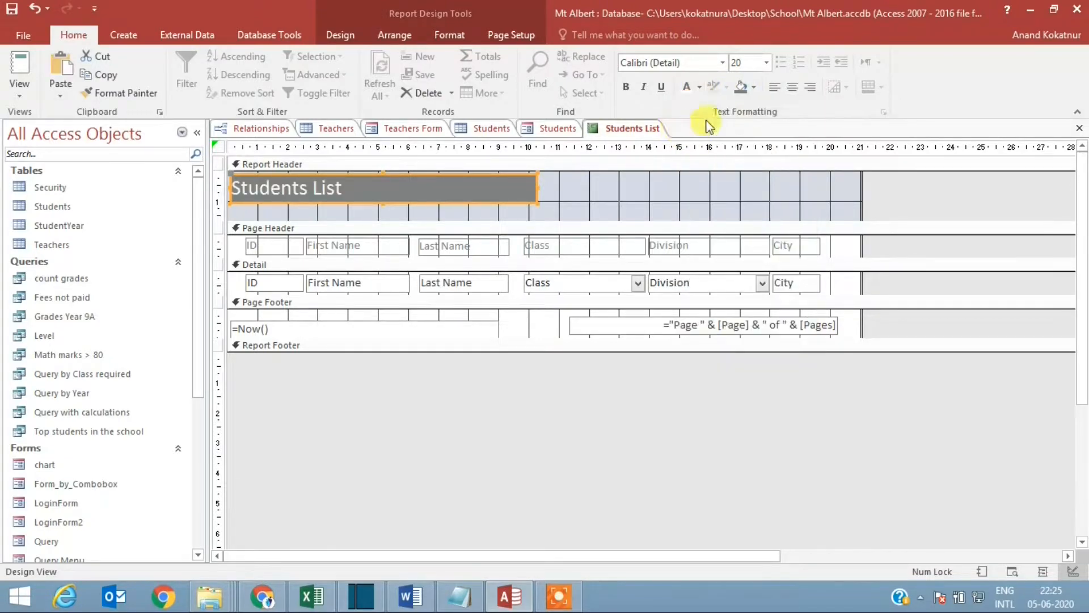
Step: Set the Students List title label's font to Arial Black at size 22
click(767, 63)
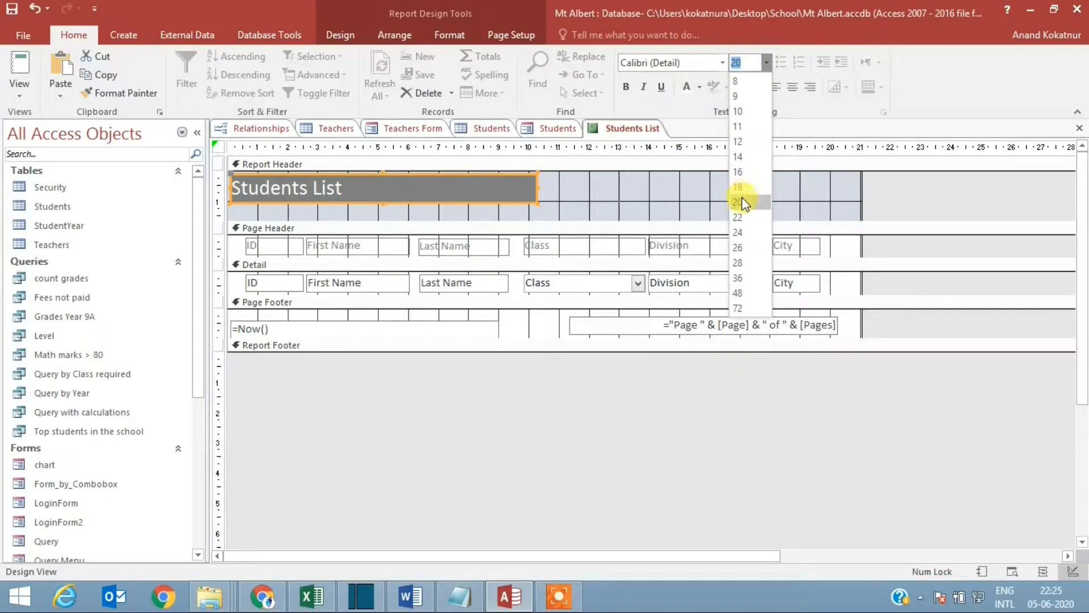
click(739, 216)
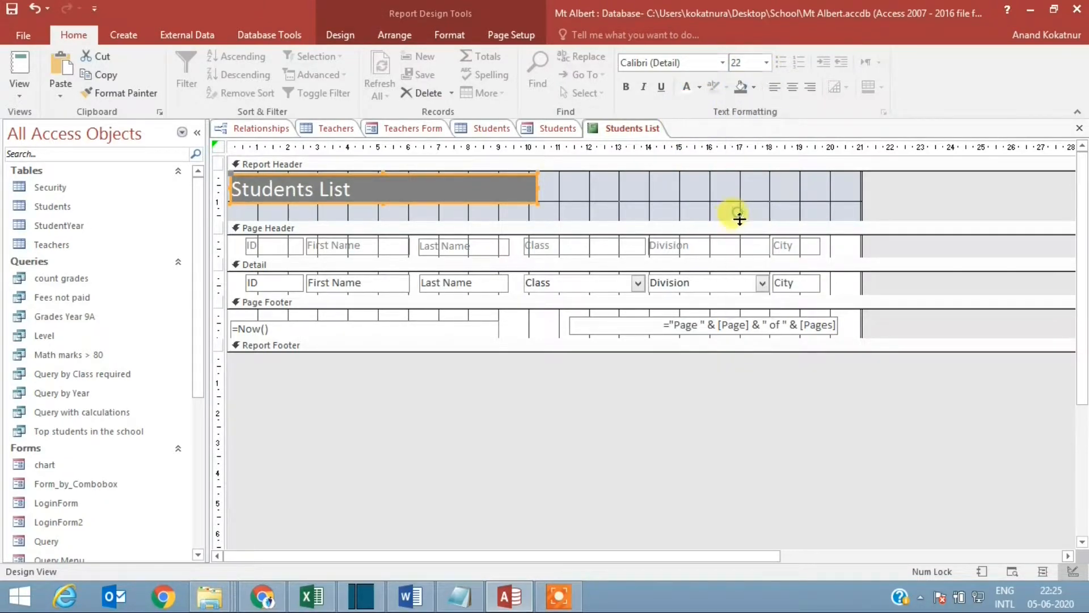
click(722, 63)
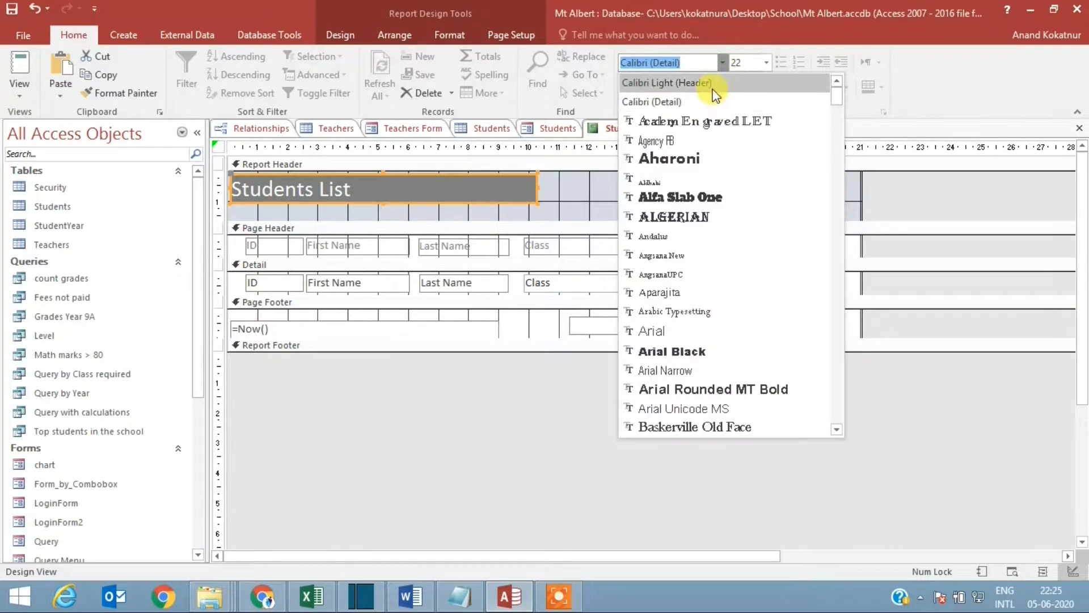
click(697, 349)
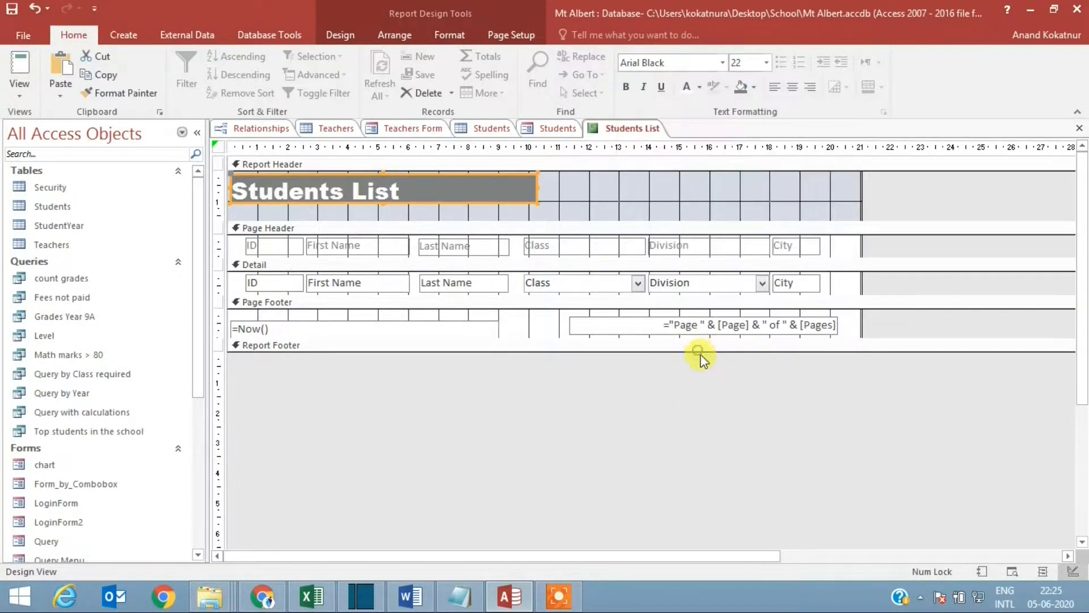
Step: Give the title label a dark blue background and widen it to the report's full width, about 21 on the ruler
click(753, 89)
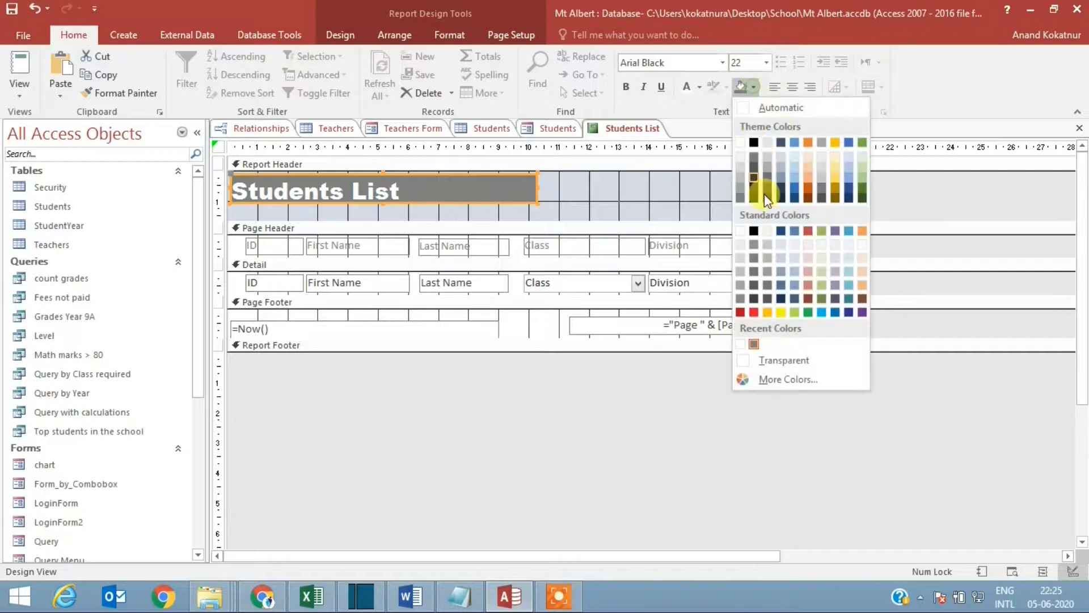
click(849, 312)
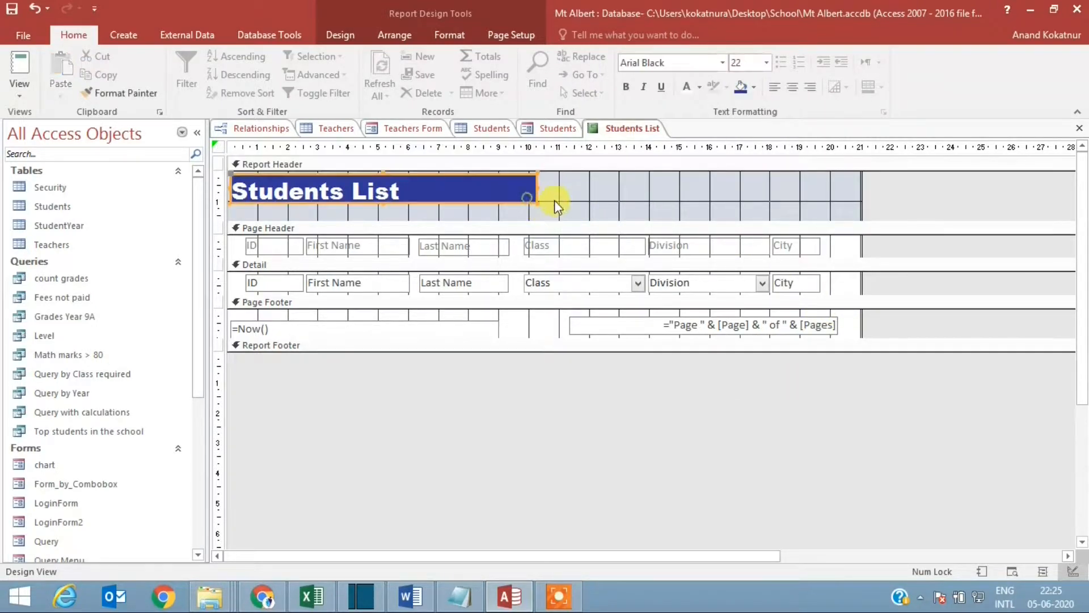
drag(538, 196, 860, 200)
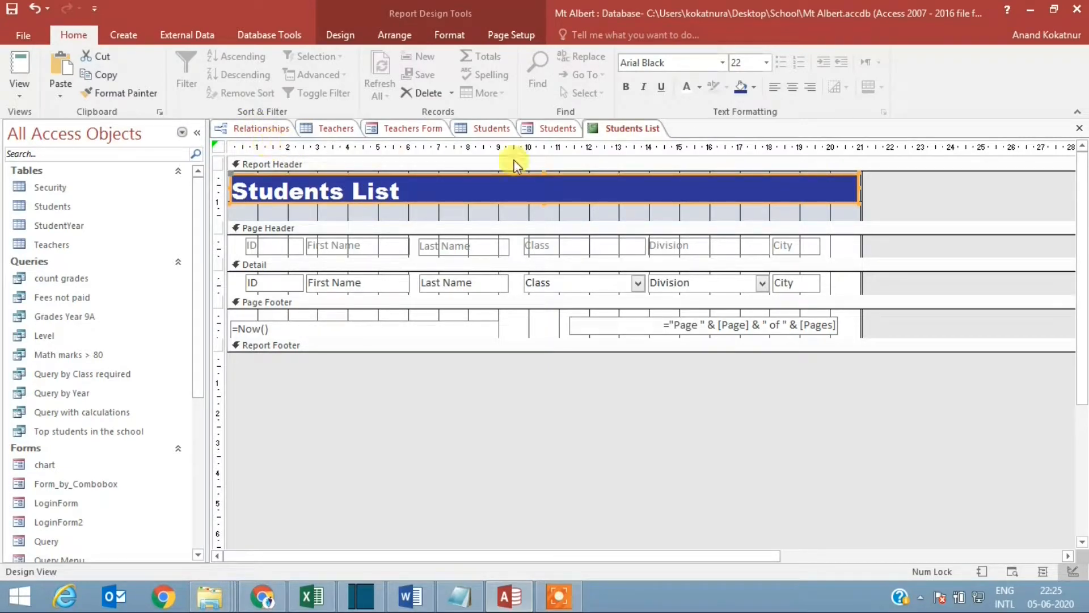
Step: Show the report in Report View and check the title banner, the column alignment and the page footer
right_click(618, 134)
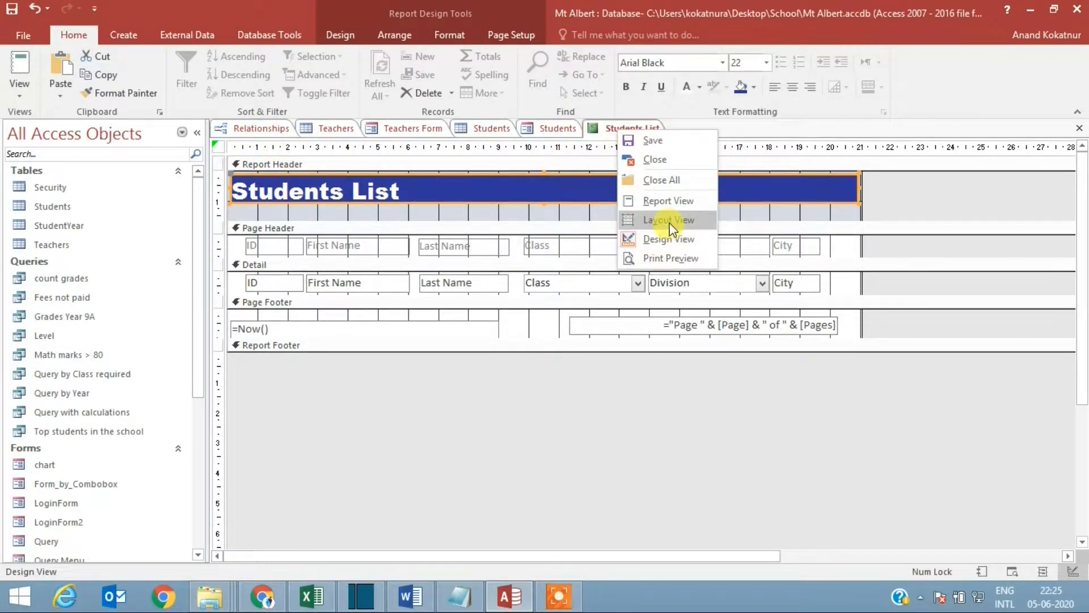
click(676, 200)
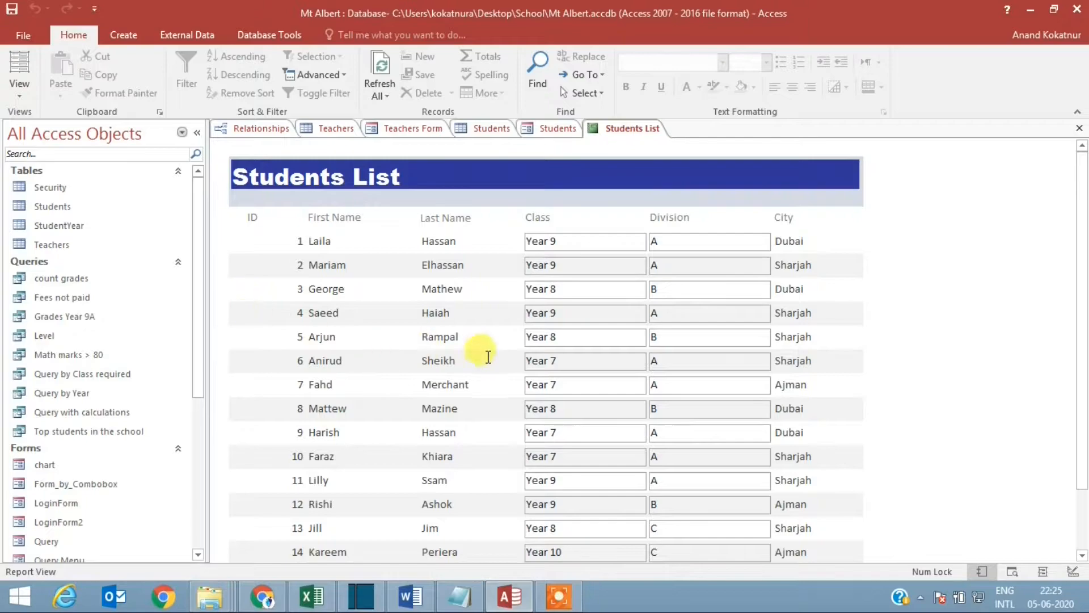
scroll(800, 364, down, 2)
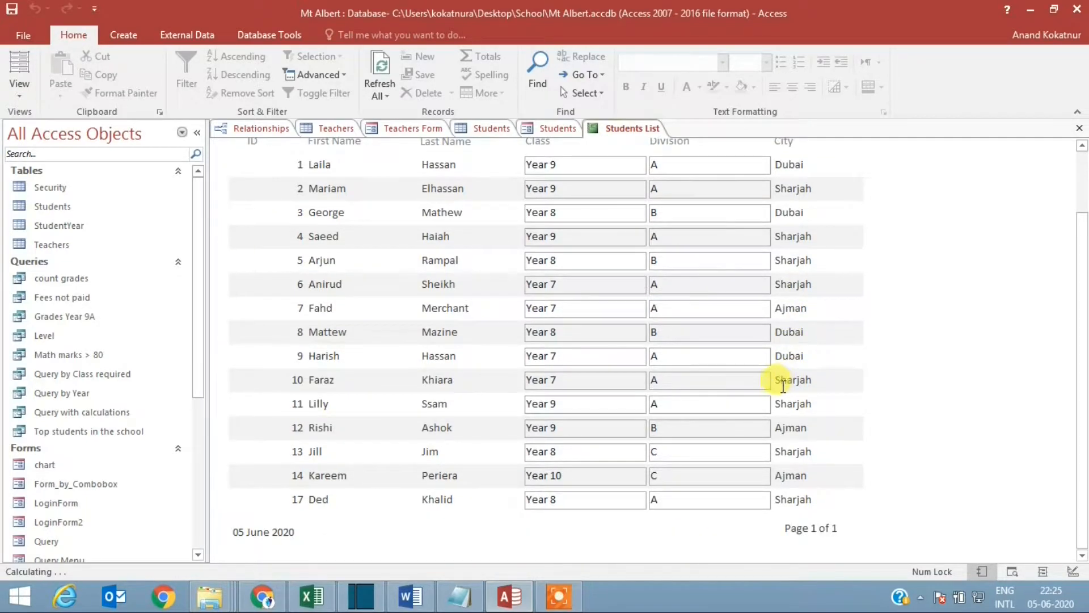
scroll(772, 374, down, 2)
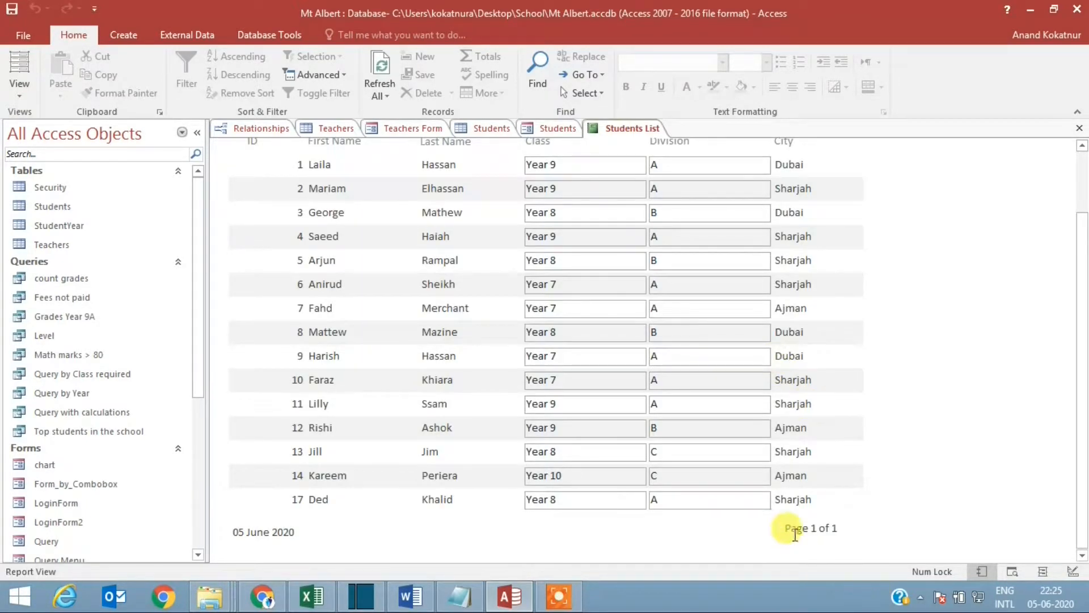
scroll(534, 483, up, 2)
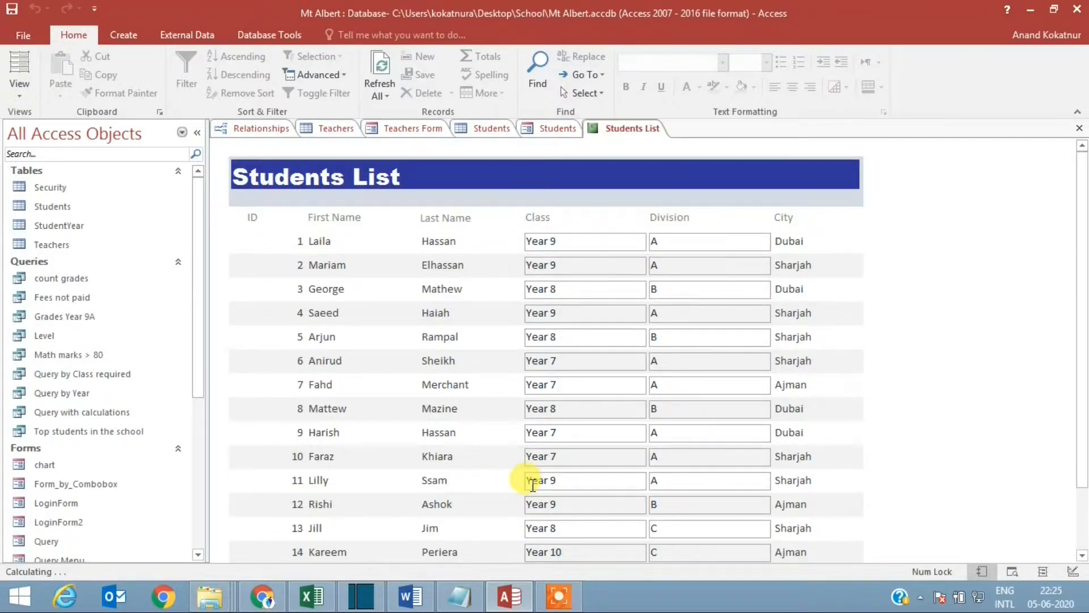
Step: Left-align the ID detail field in Design View and check the column in Report View
right_click(610, 131)
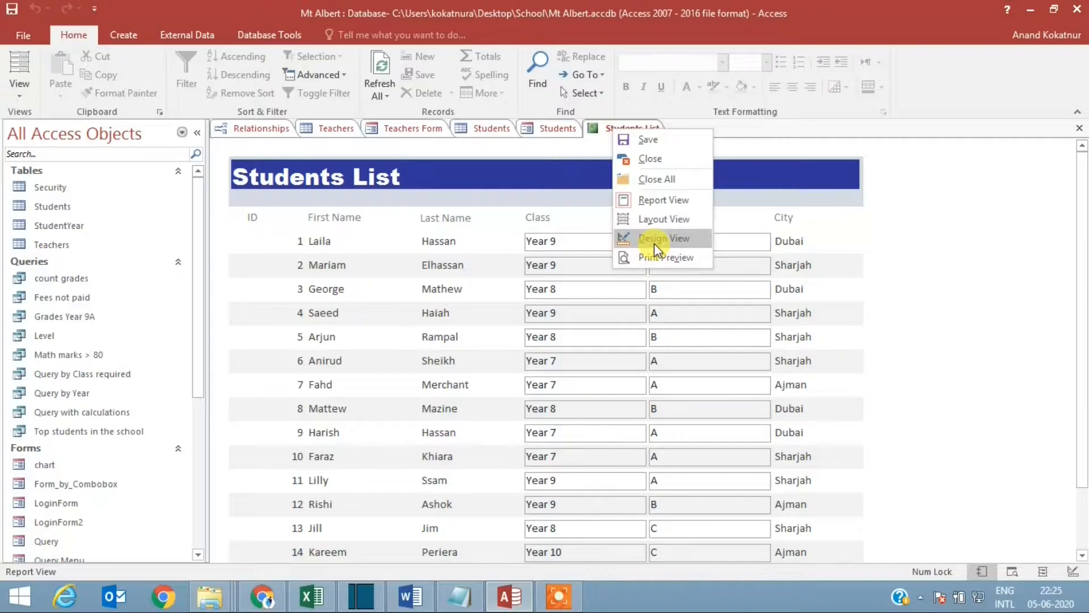
click(655, 240)
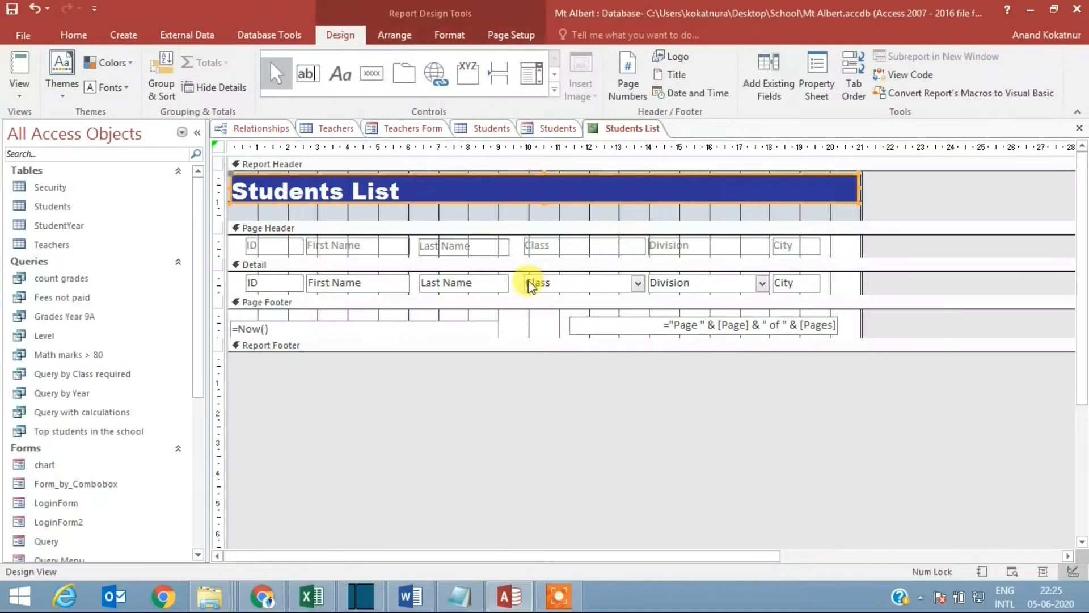
click(287, 284)
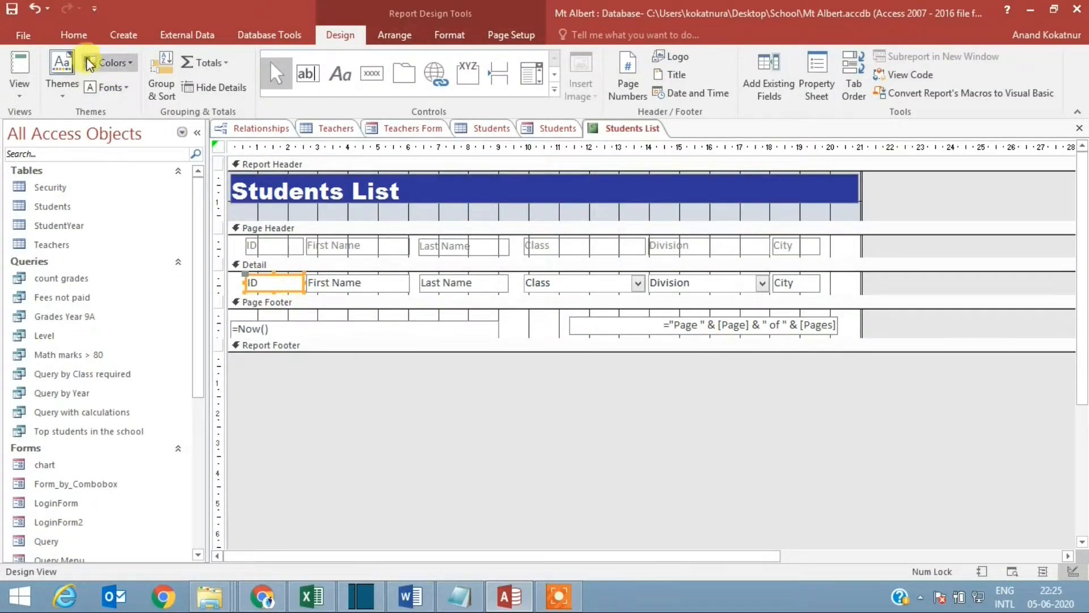
click(74, 36)
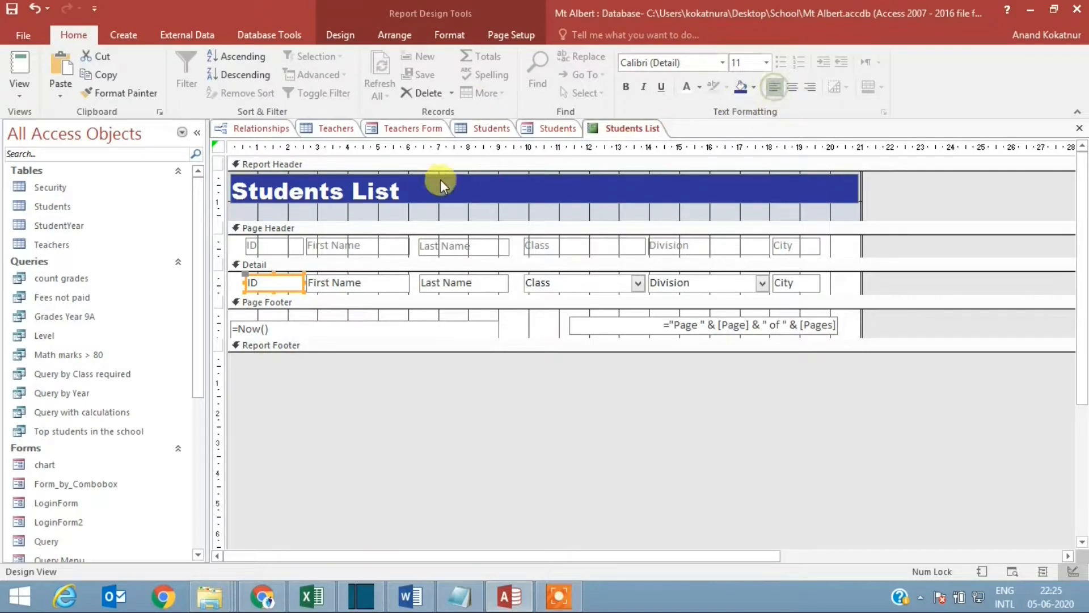
right_click(629, 126)
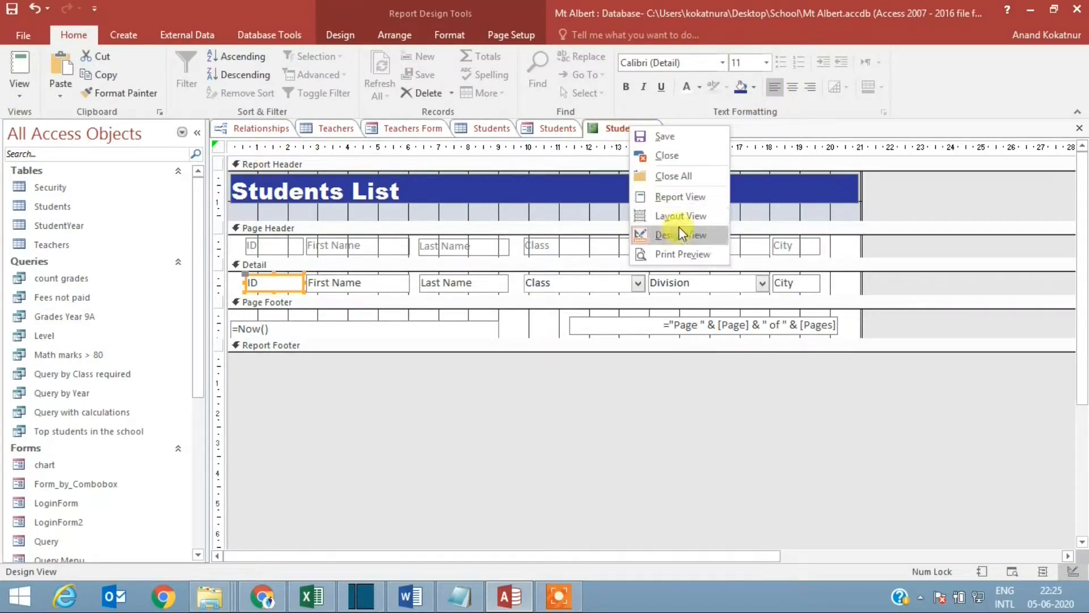
click(678, 198)
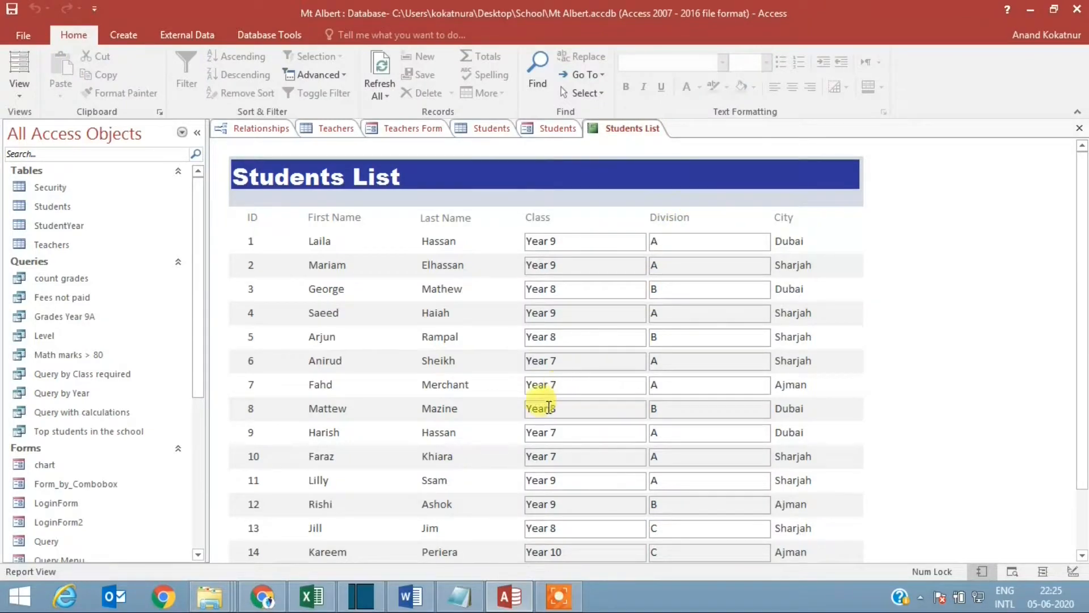
Step: In Design View, narrow the Class header label and Class detail field to end at about 12 on the ruler
right_click(611, 130)
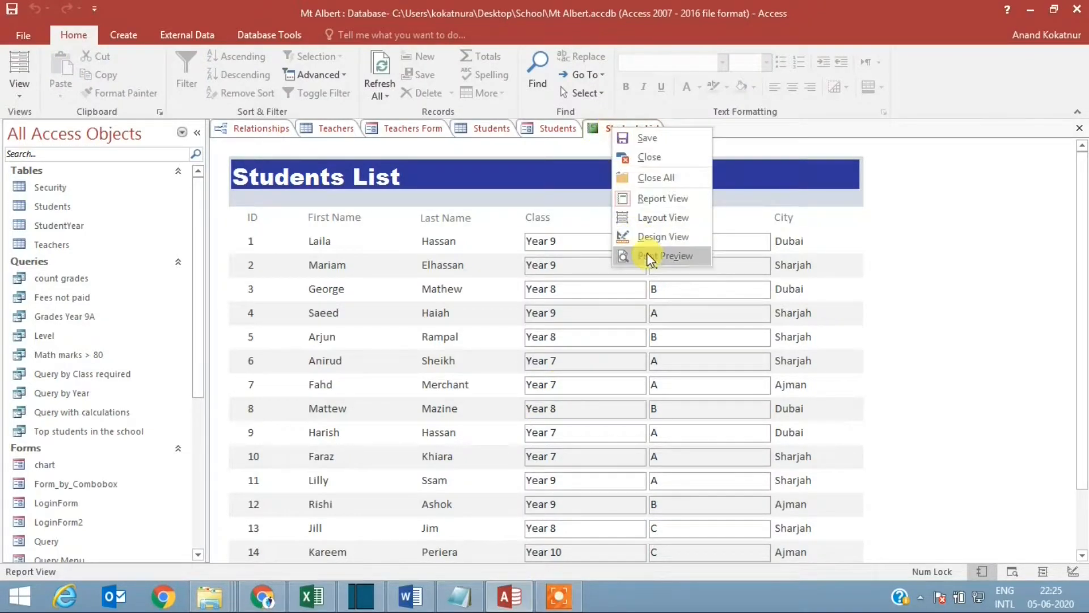
click(652, 238)
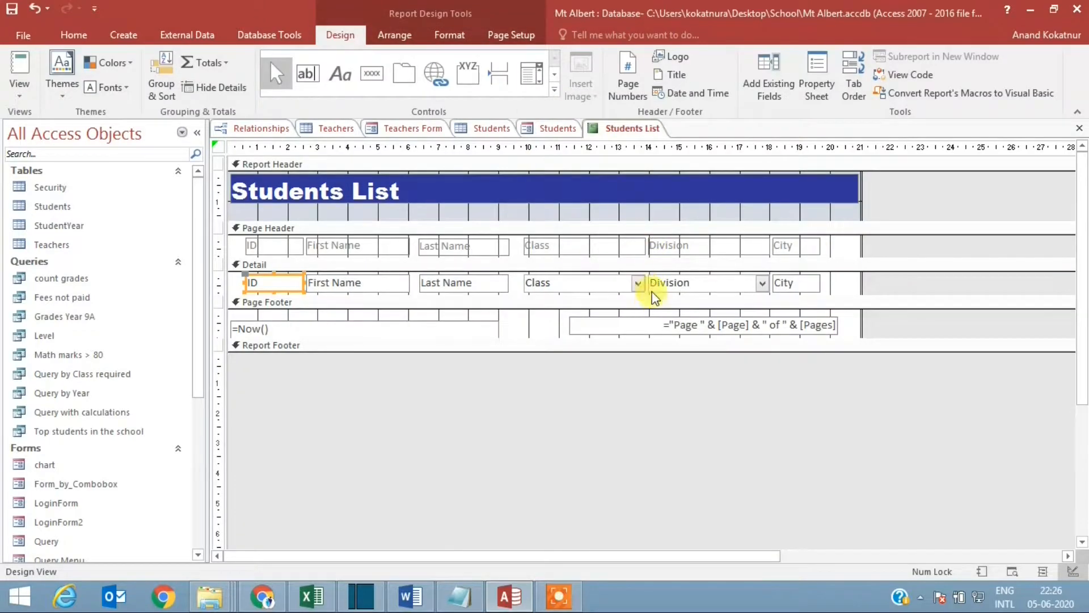
click(628, 246)
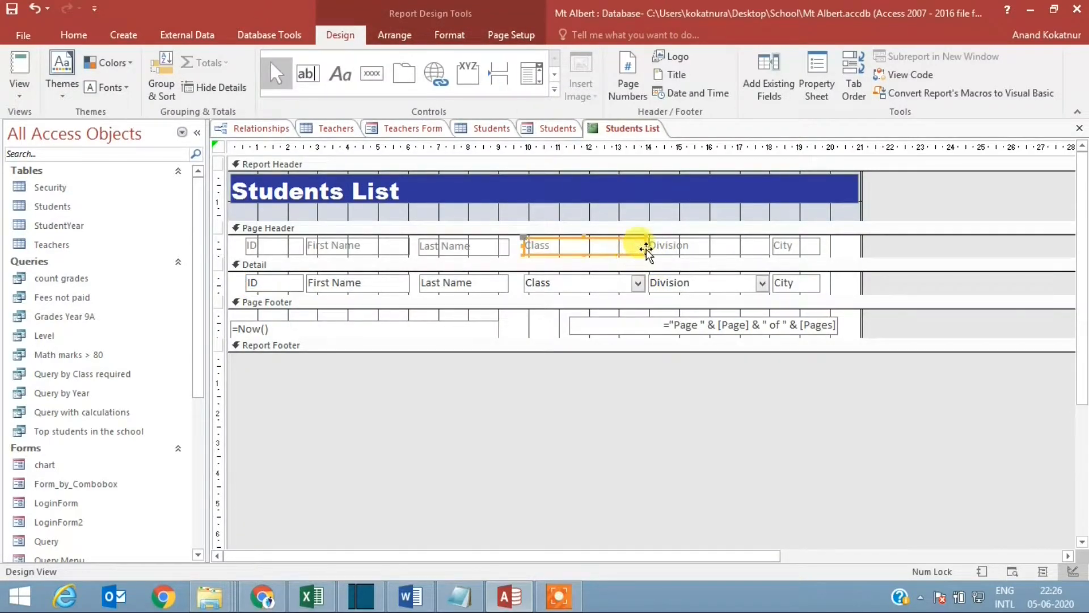
drag(630, 244, 589, 244)
click(632, 290)
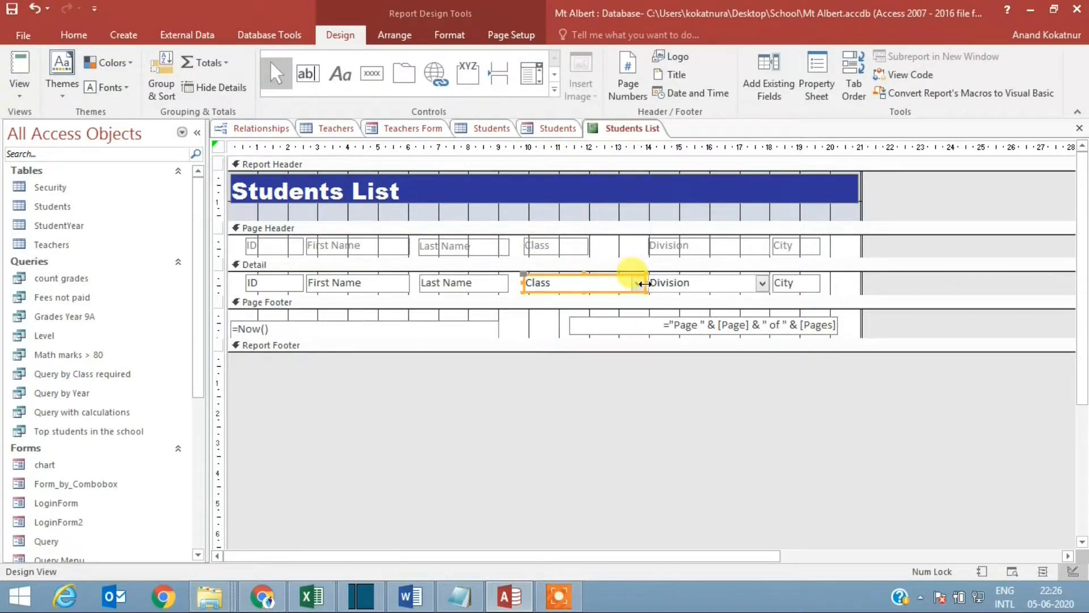
drag(645, 284, 590, 284)
Step: Narrow the Division header label and Division detail field to end at about 15.5 on the ruler
click(732, 247)
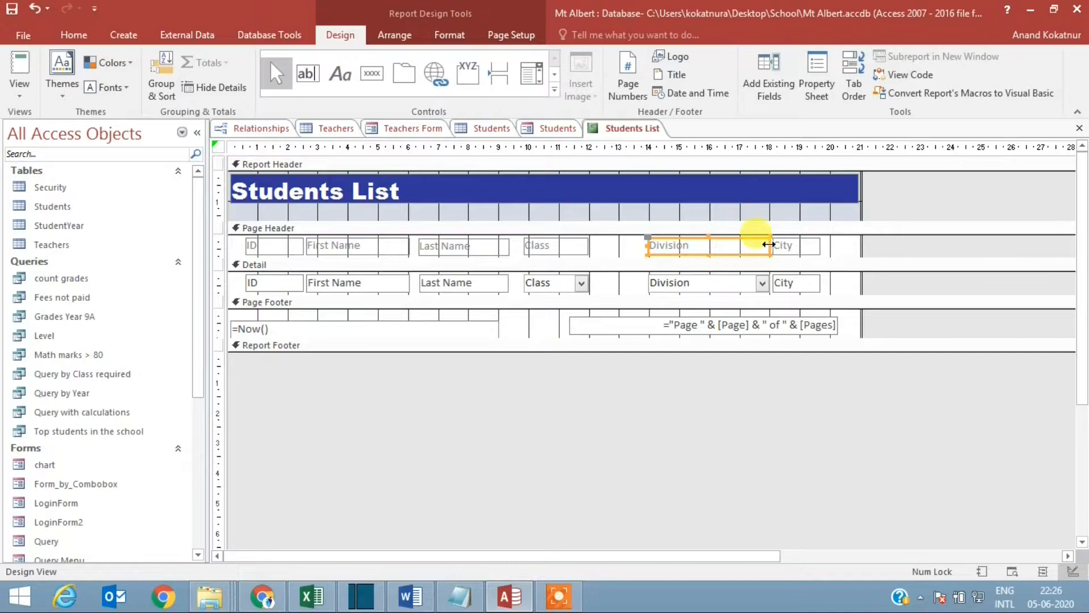
drag(769, 244, 693, 245)
click(708, 283)
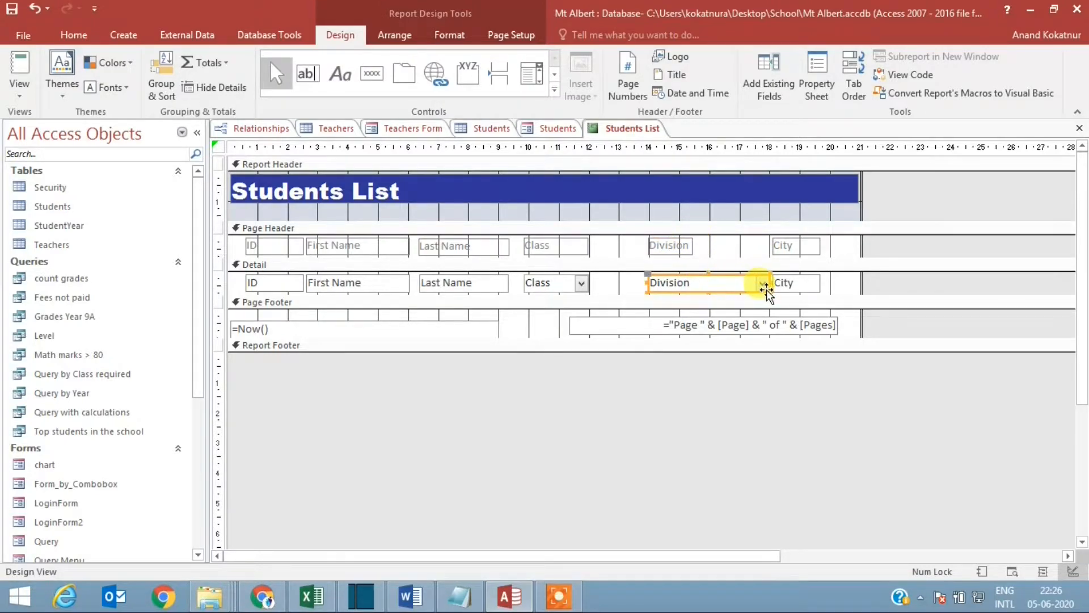
drag(769, 284, 693, 286)
Step: Move the Division and City labels and fields close to Class, and shift the page number box to end beneath City
drag(845, 294, 618, 246)
shift+click(672, 244)
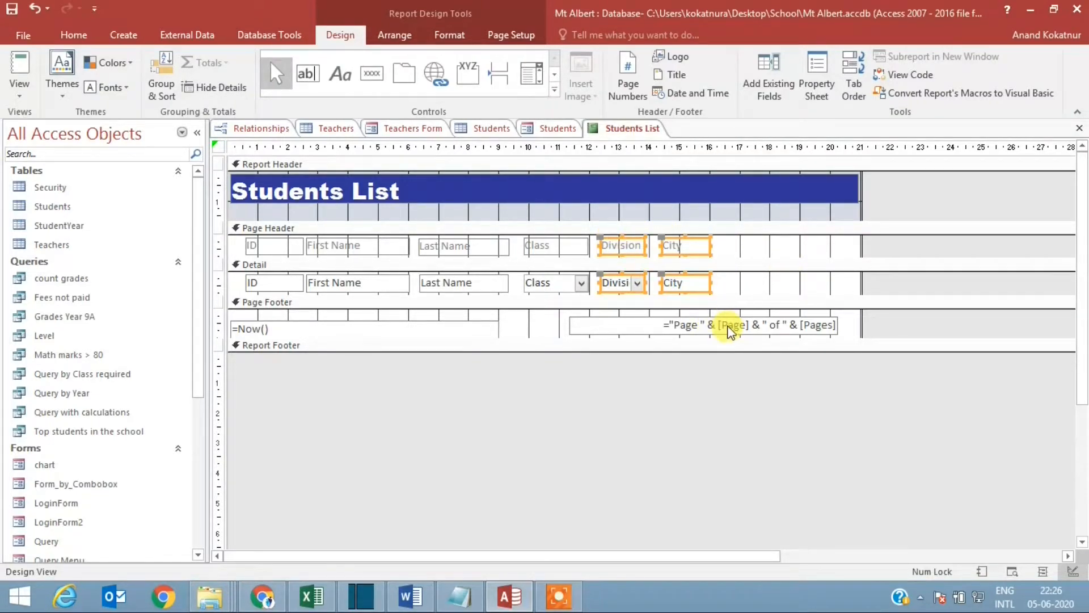
drag(731, 332, 599, 322)
Step: Narrow the Students List title label and the report width to just past 16 on the ruler
drag(861, 277, 721, 272)
click(846, 197)
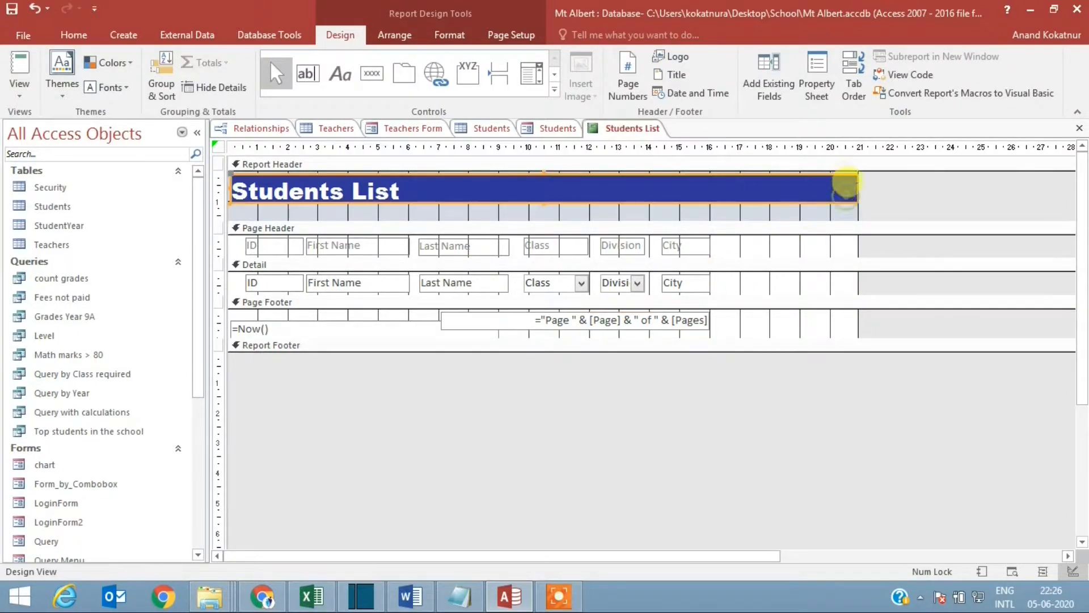
drag(846, 196, 718, 196)
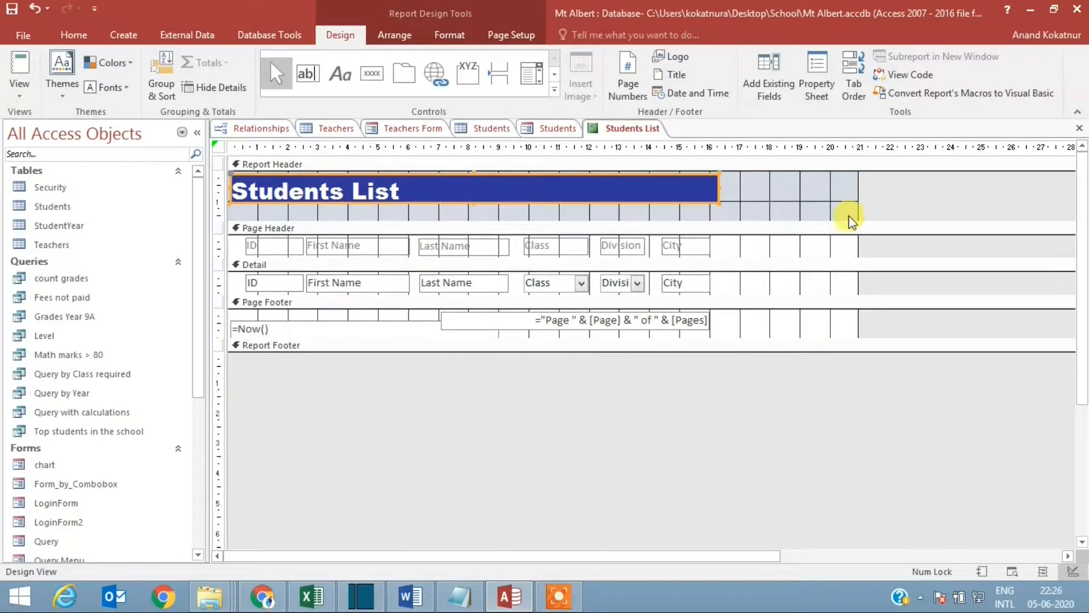
drag(859, 209, 724, 210)
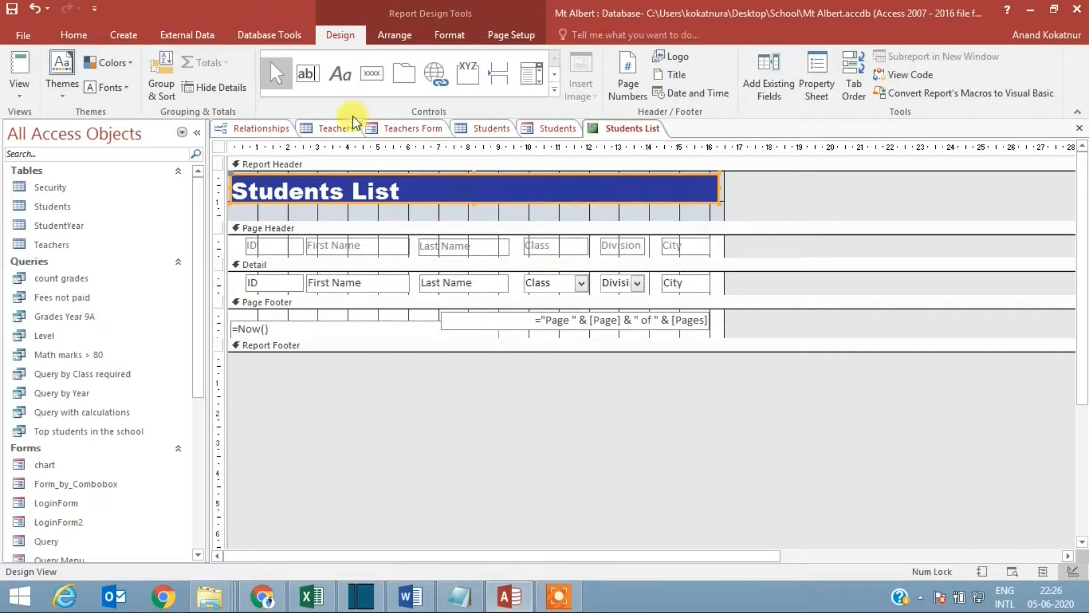
Step: Show the report in Report View to examine the narrowed columns and title banner
right_click(634, 127)
click(680, 199)
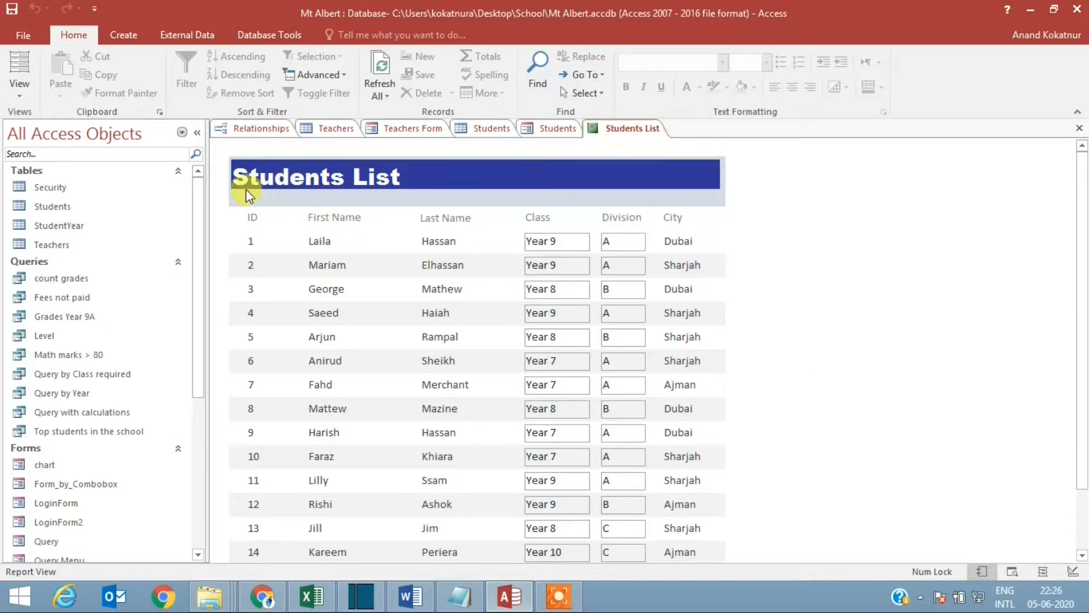
right_click(623, 130)
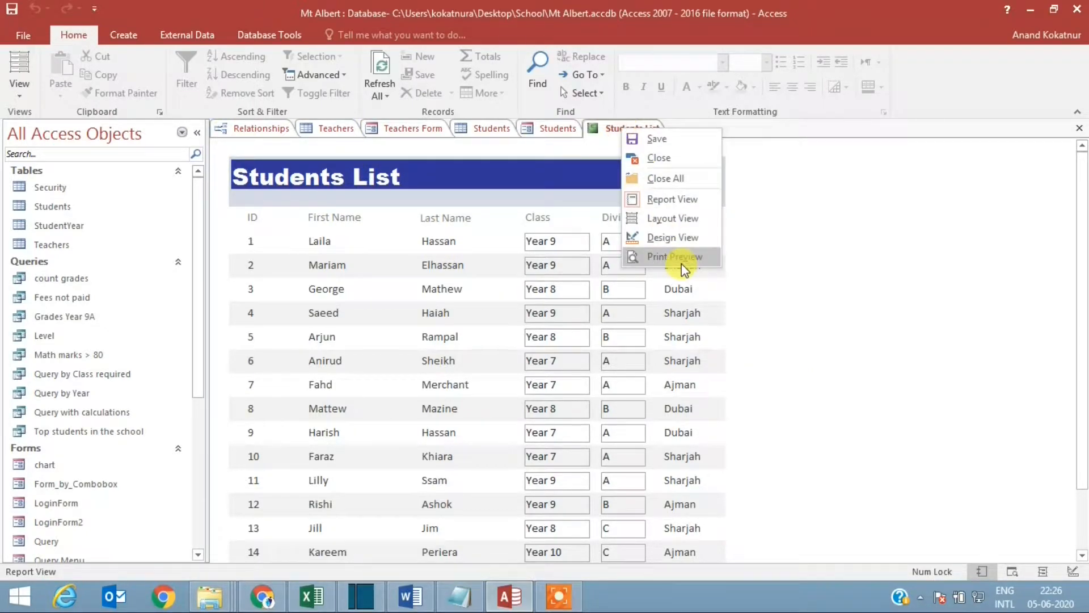
key(Escape)
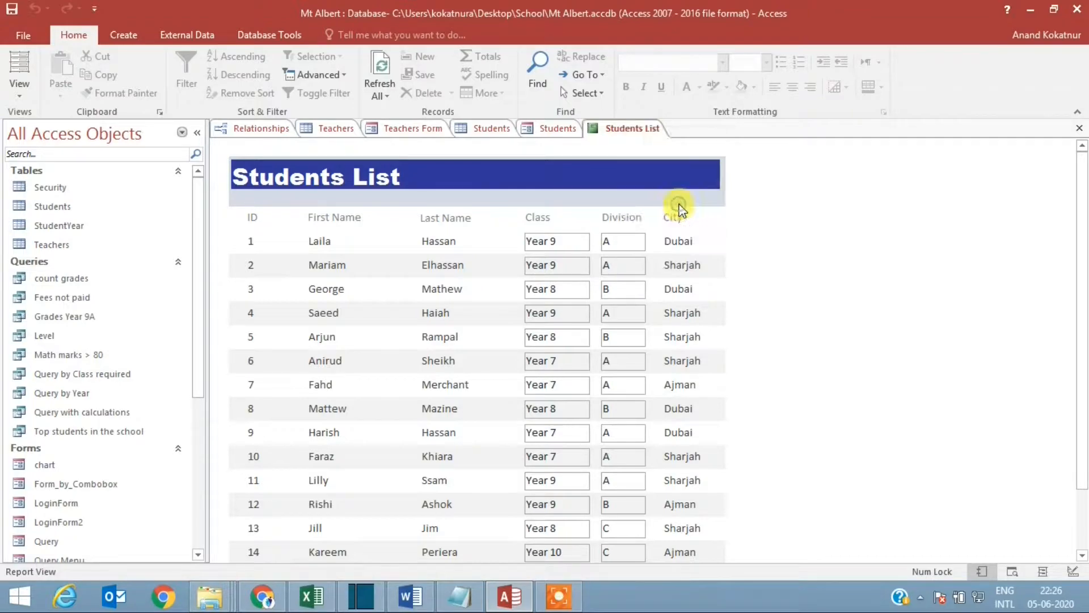
Step: Reopen the report in Design View and fill the Page Header section background with the lightest red tint
right_click(629, 130)
click(678, 235)
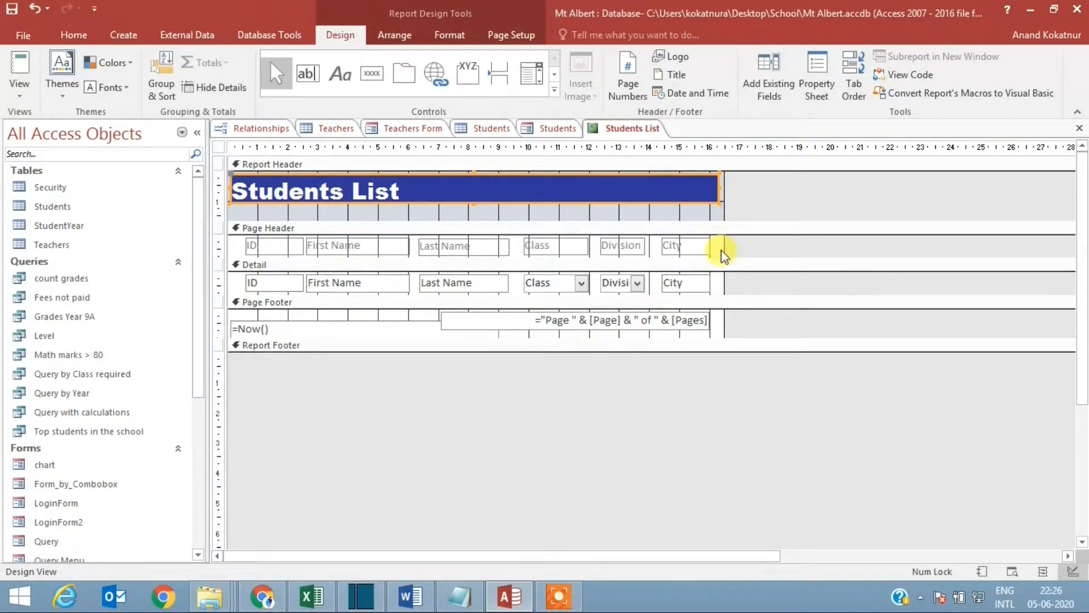
drag(724, 254, 237, 250)
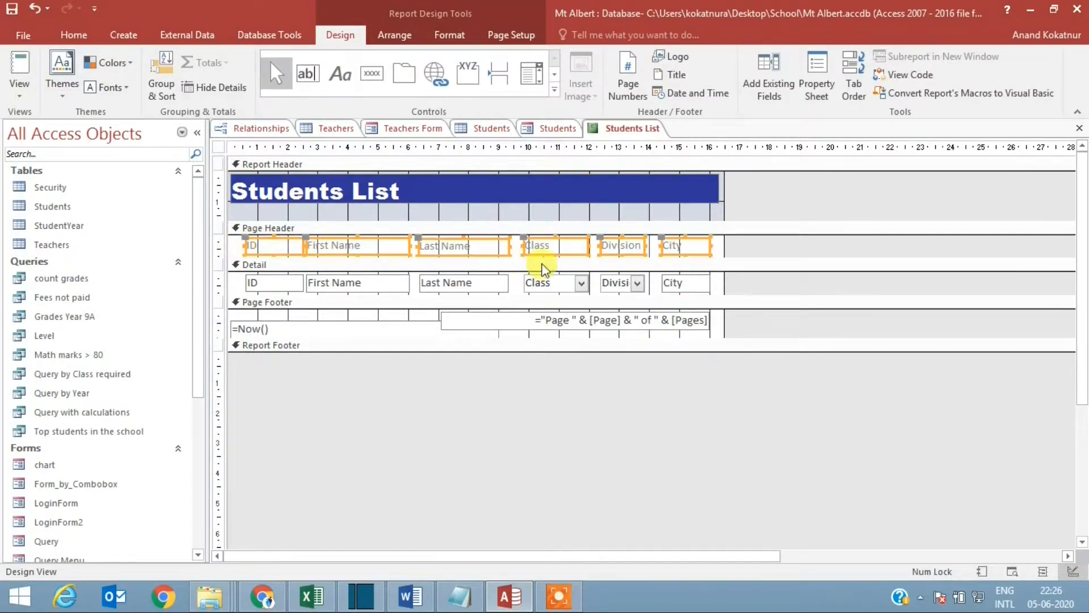
right_click(722, 248)
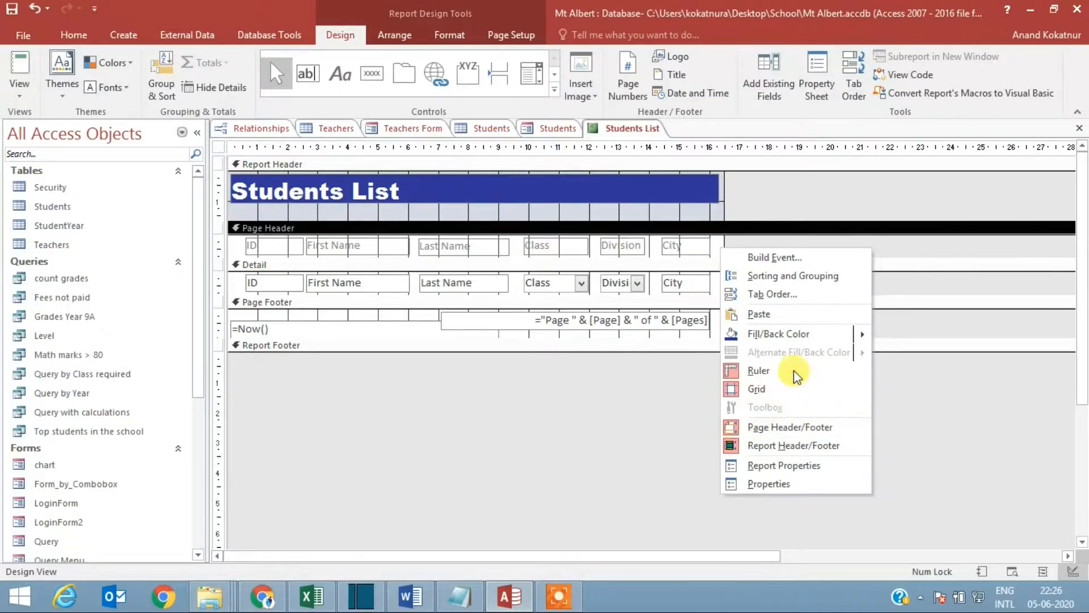
mouse_move(829, 332)
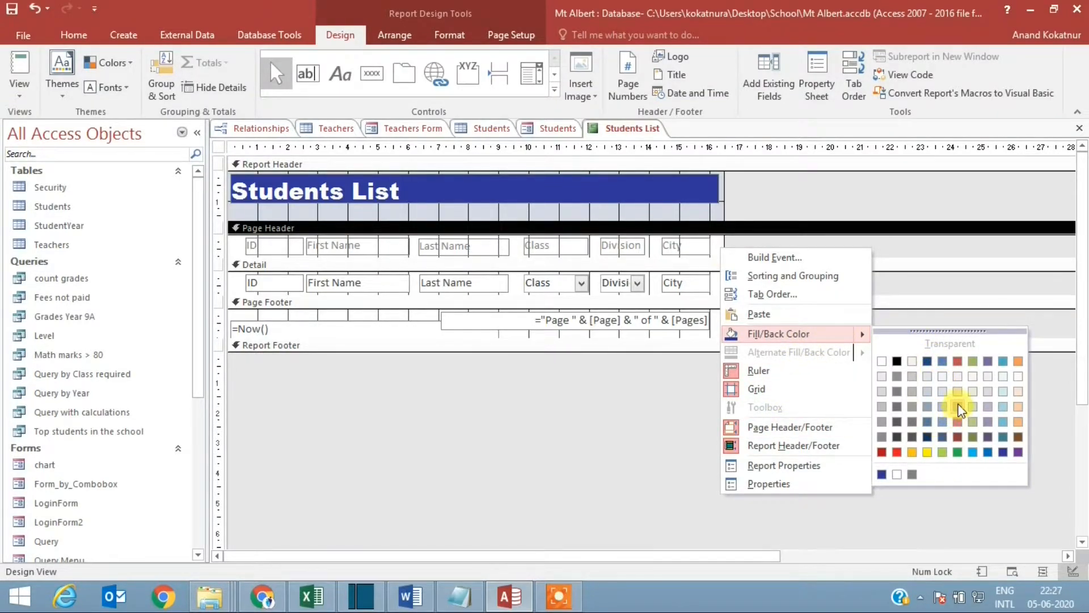
click(958, 376)
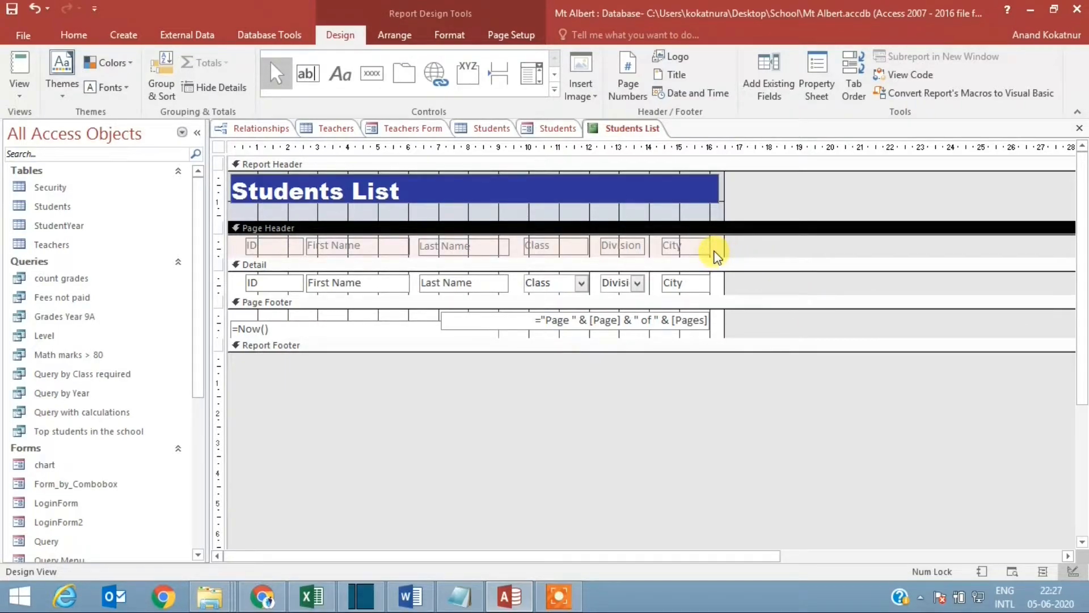
Step: Set the font color of all the column labels in the Page Header, from ID to City, to black
drag(716, 255, 271, 222)
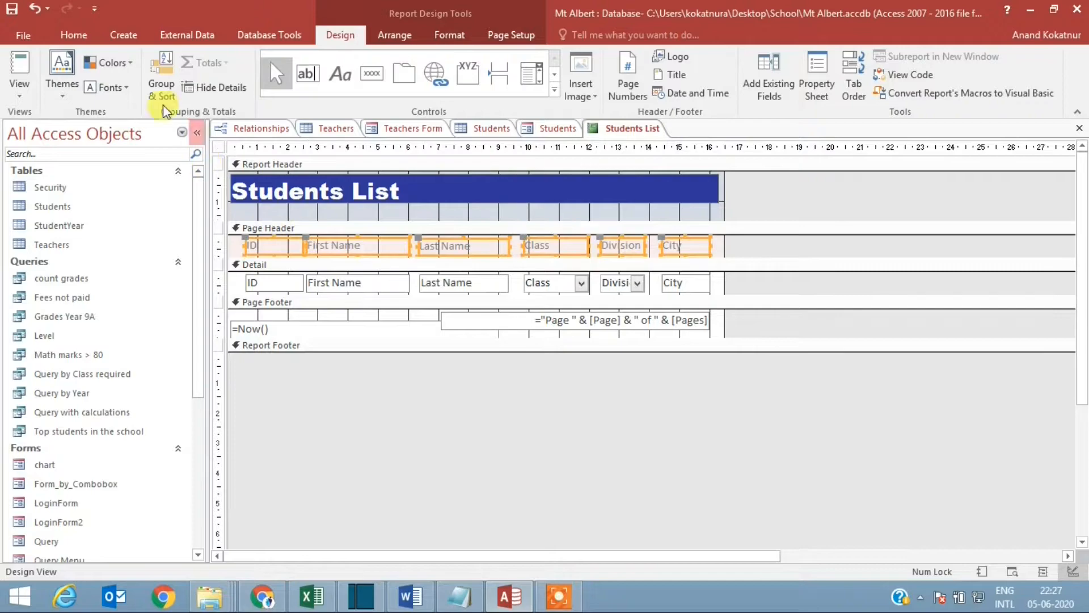
click(74, 34)
click(700, 88)
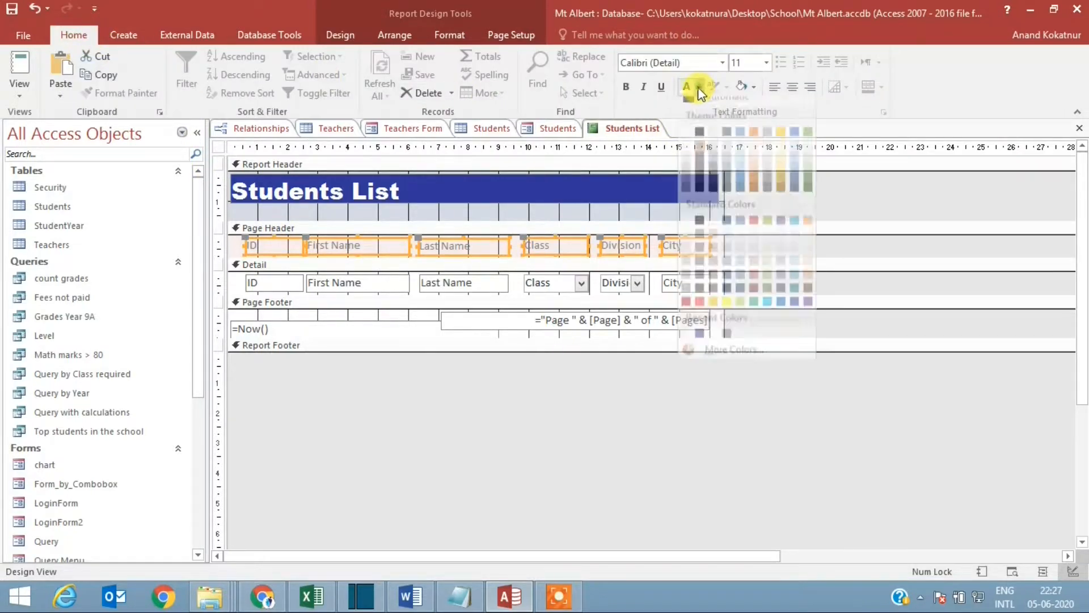
click(700, 144)
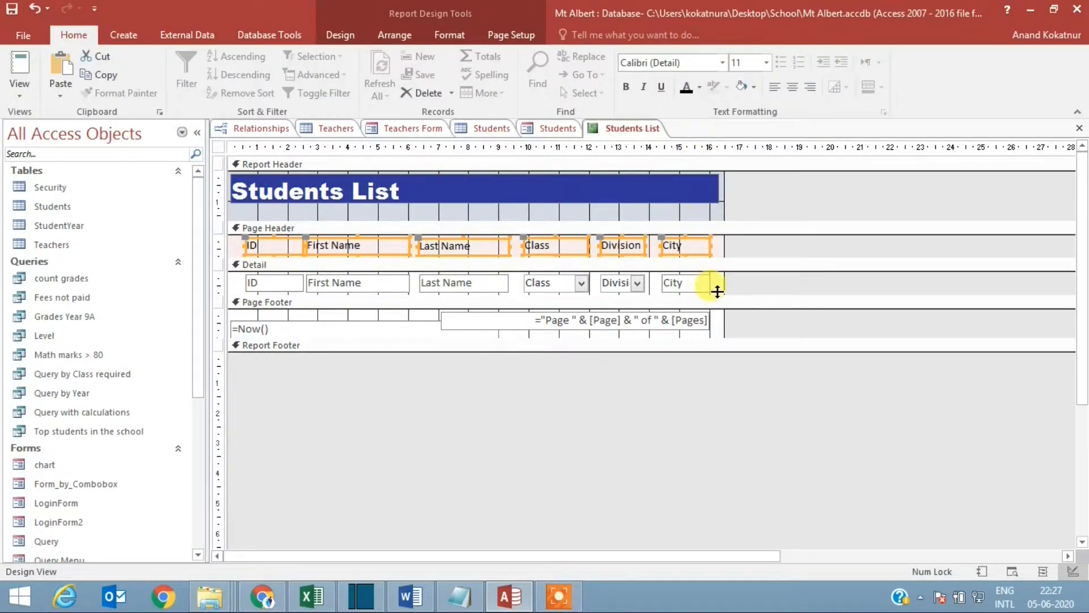
Step: Show the report in Report View and examine the column header colors and student rows
drag(718, 289, 250, 258)
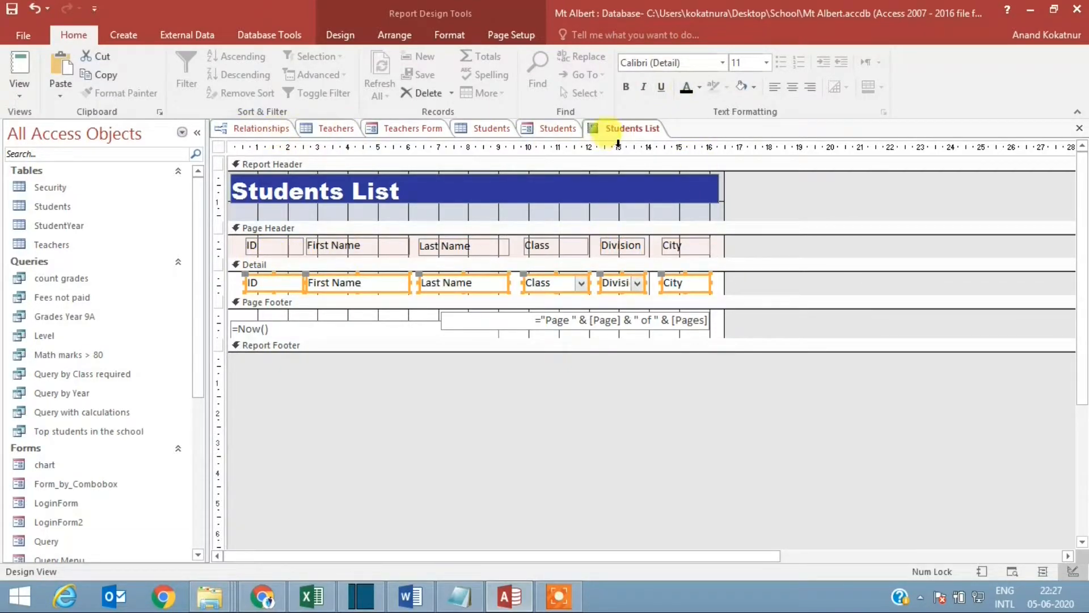
right_click(628, 127)
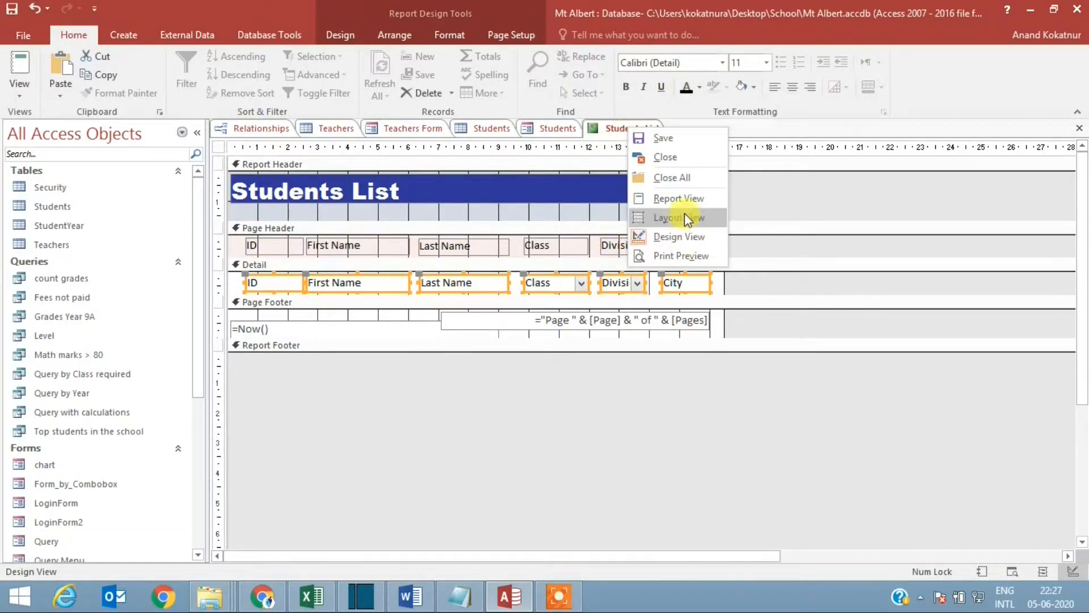
click(671, 197)
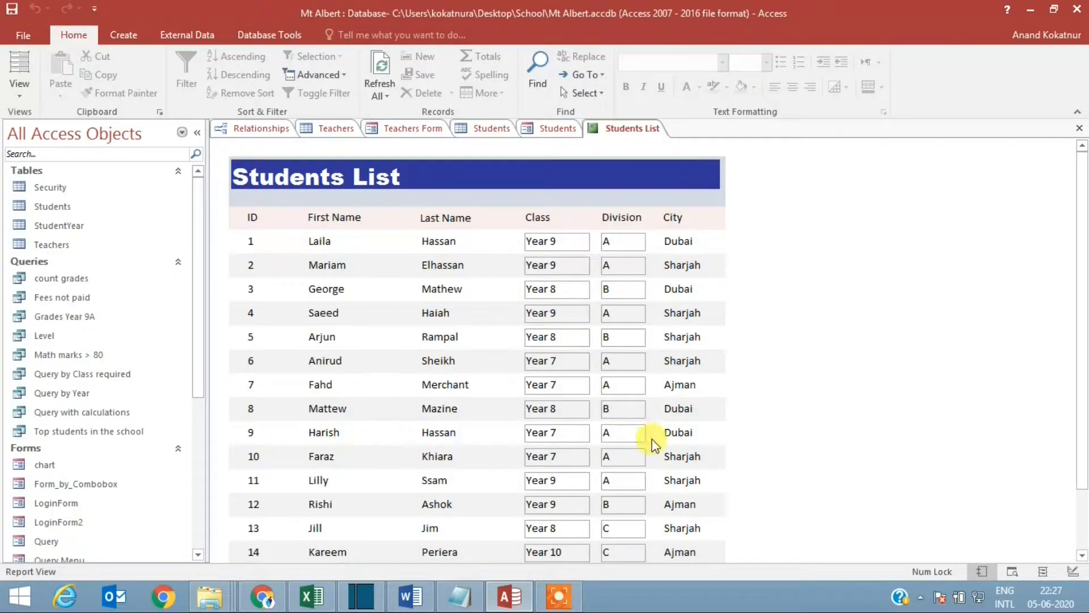
scroll(790, 386, down, 2)
scroll(788, 390, up, 2)
Step: Save the Students List report, and close it together with all open forms, tables and the Relationships window
right_click(627, 128)
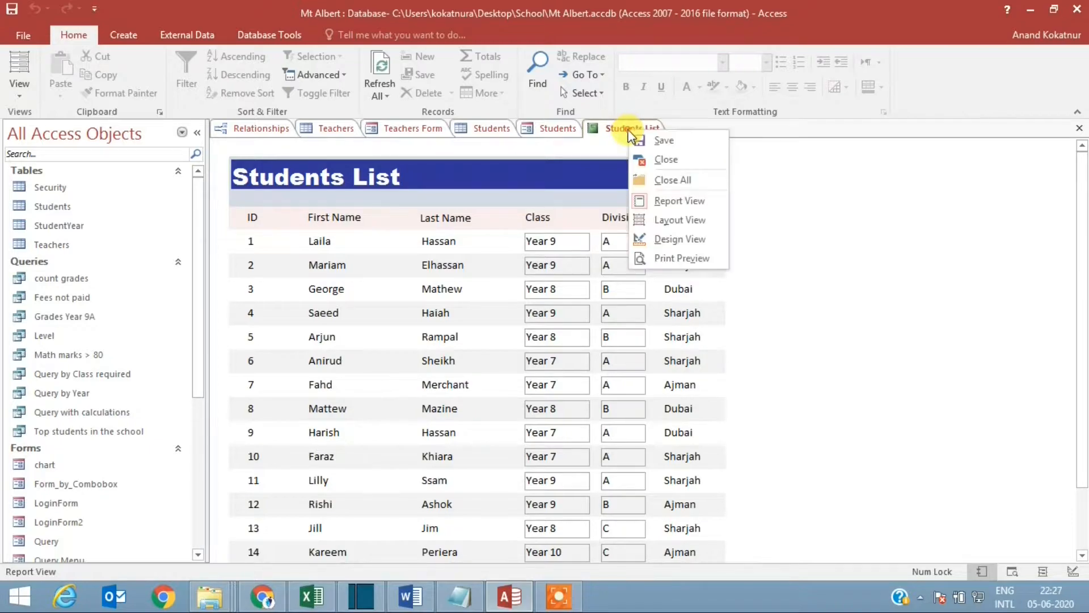
click(668, 141)
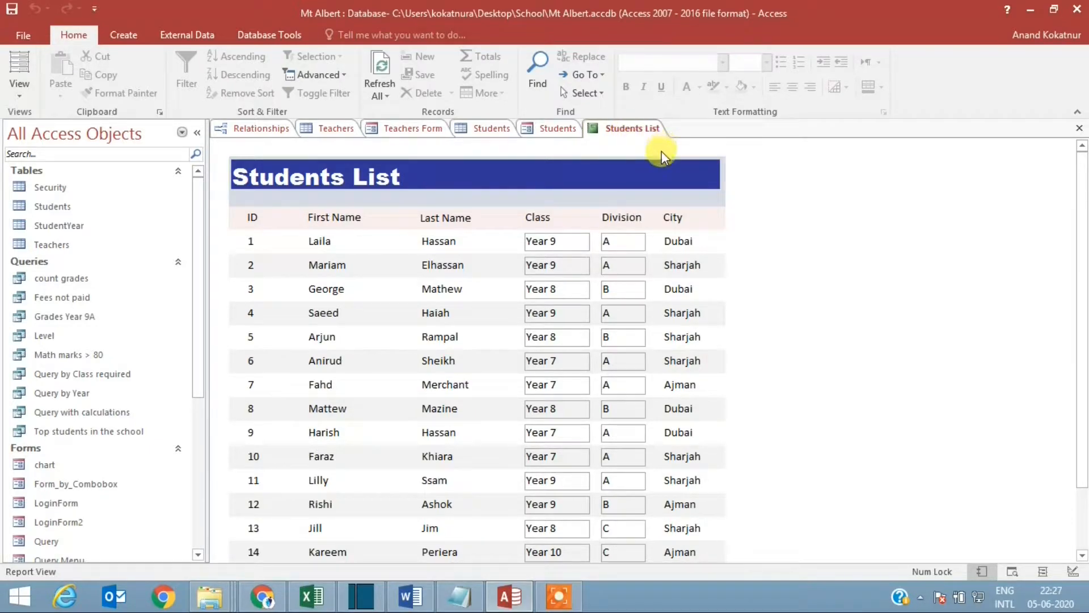
click(1080, 129)
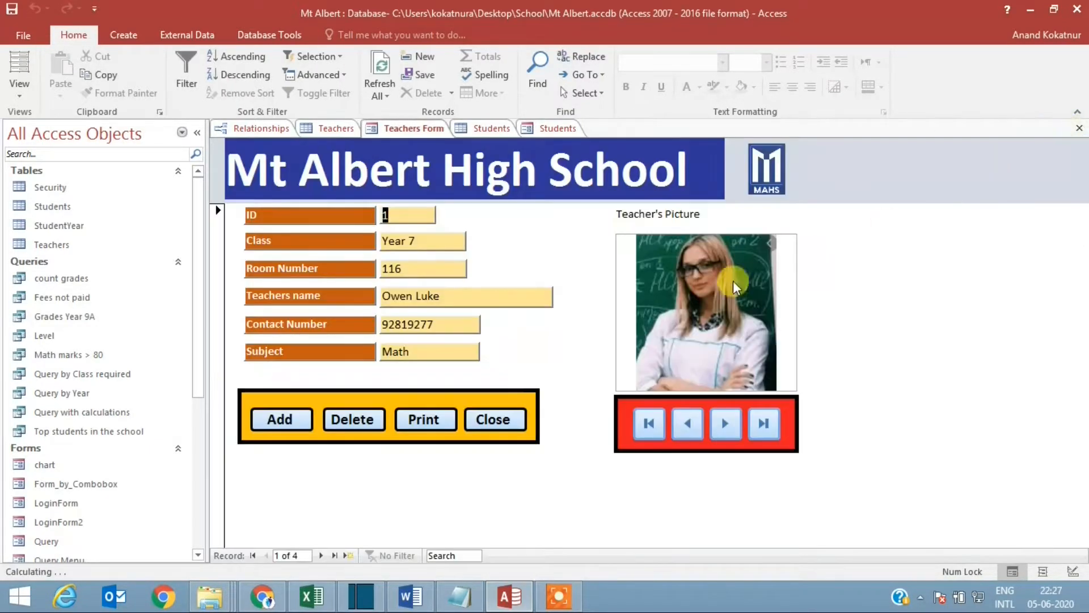
click(1080, 128)
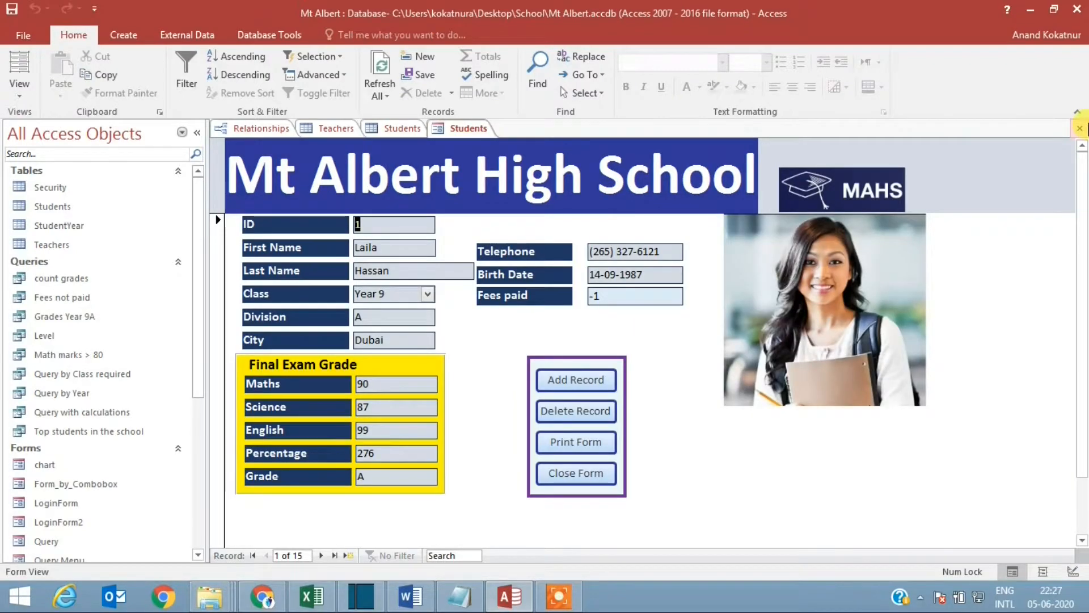
click(1080, 128)
click(1080, 129)
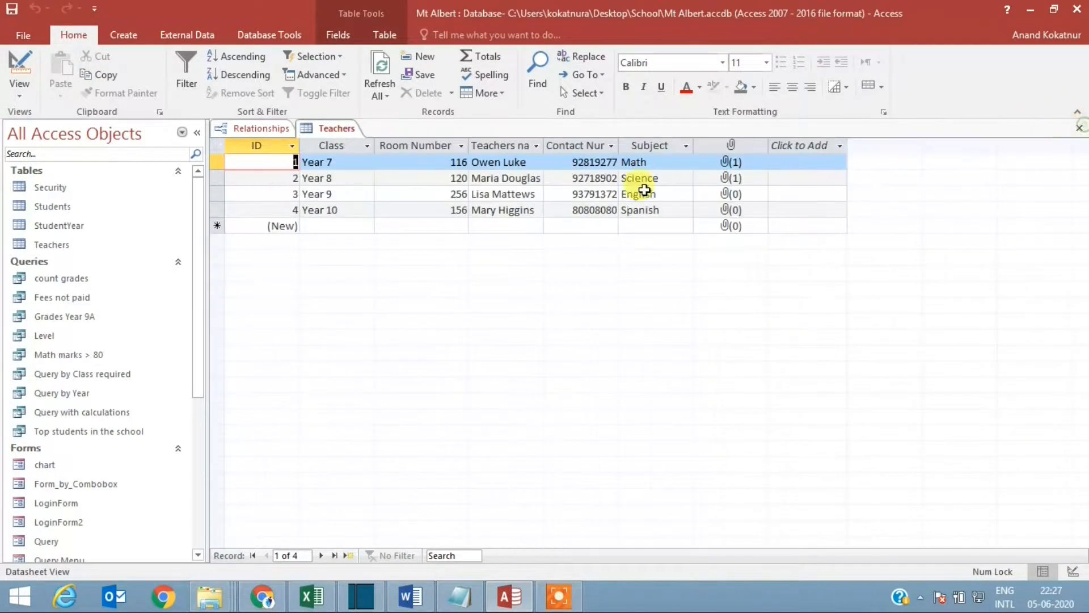
click(1080, 128)
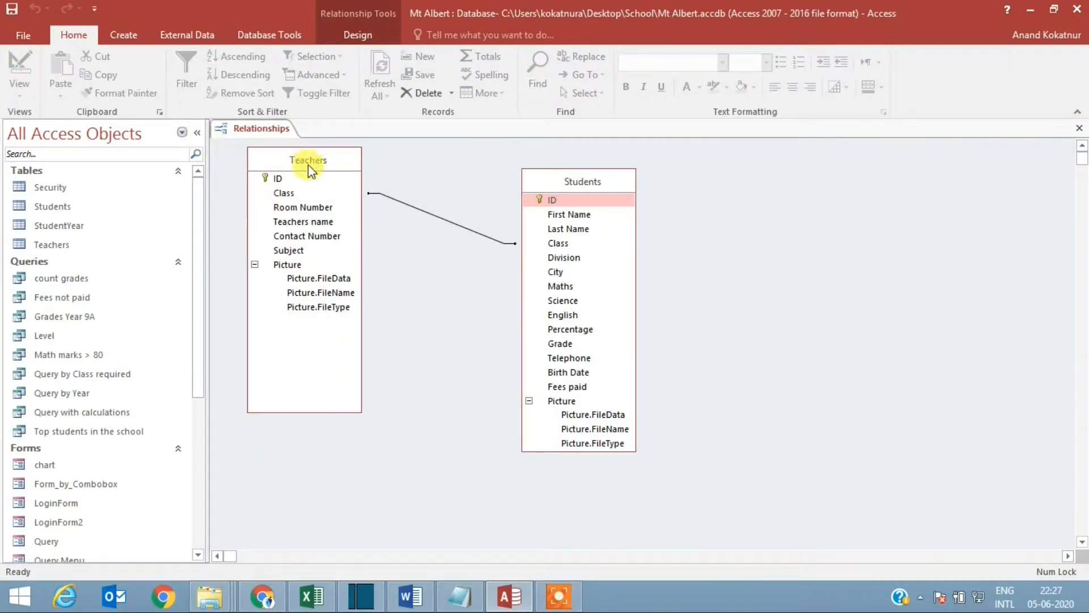
click(1080, 129)
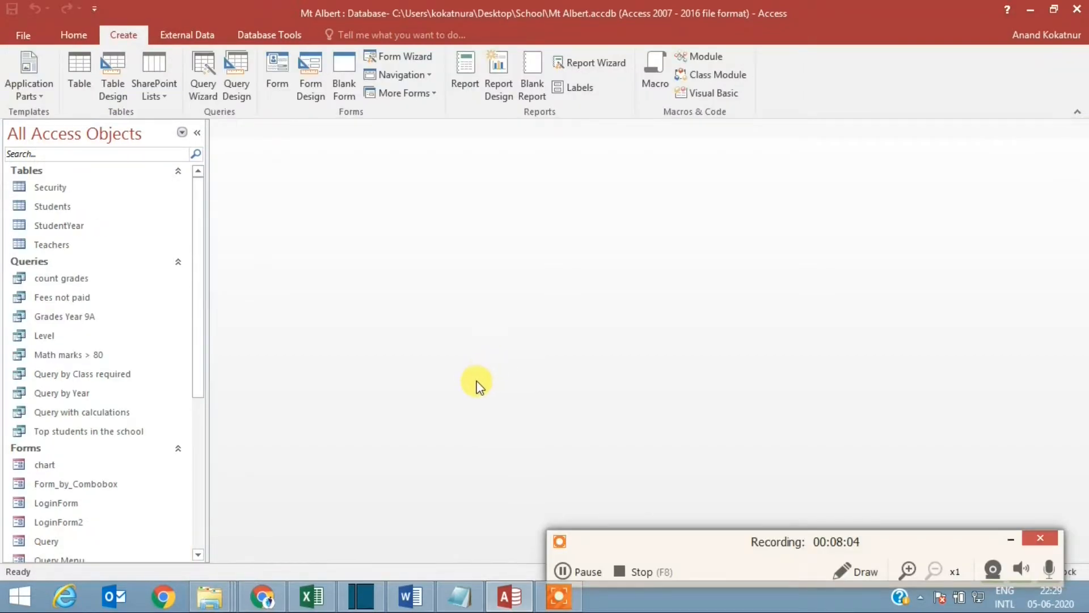
Step: Start a new Report Wizard report based on the Students table with the fields ID, First Name and Last Name
click(592, 63)
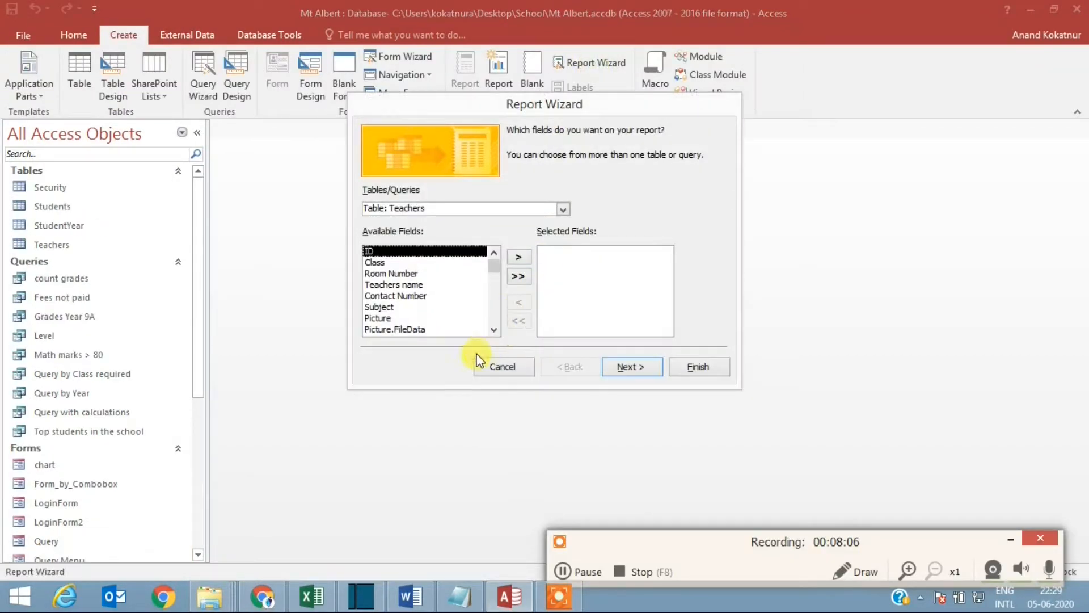
click(562, 209)
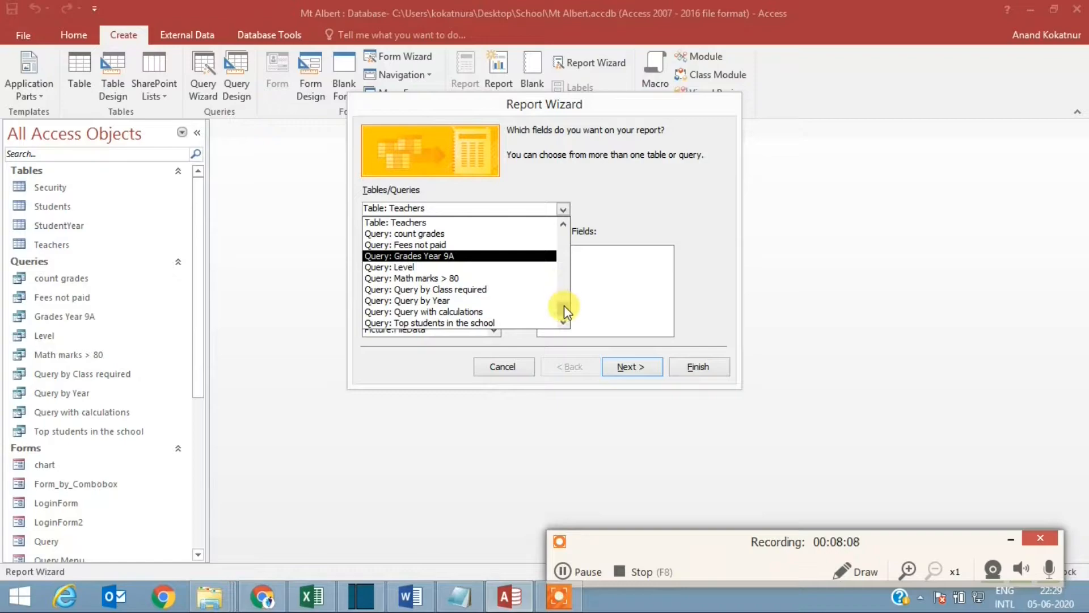
scroll(564, 305, up, 1)
click(432, 233)
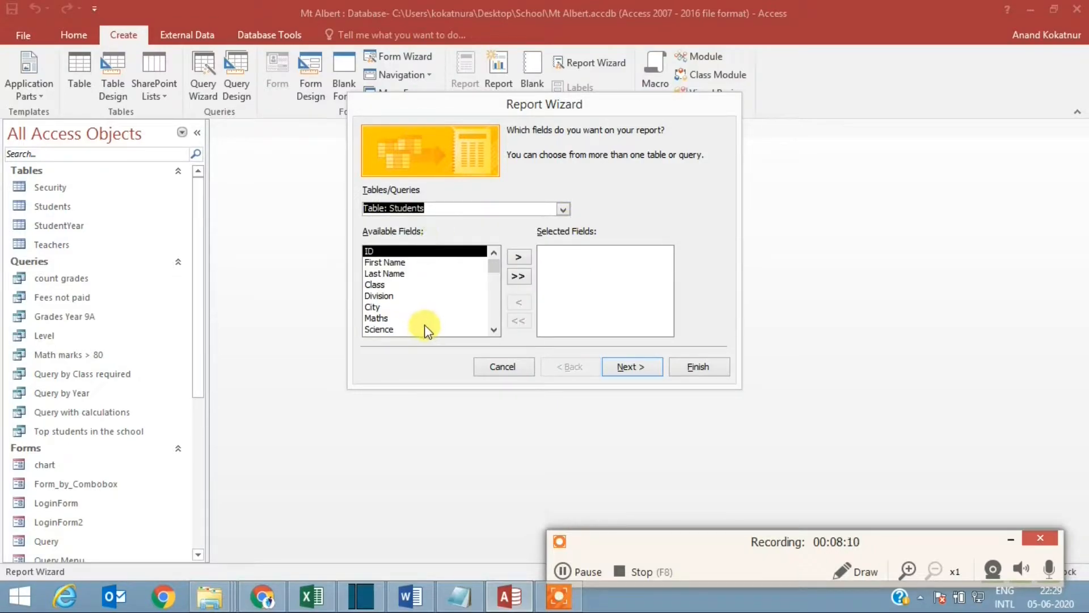
click(517, 258)
click(516, 258)
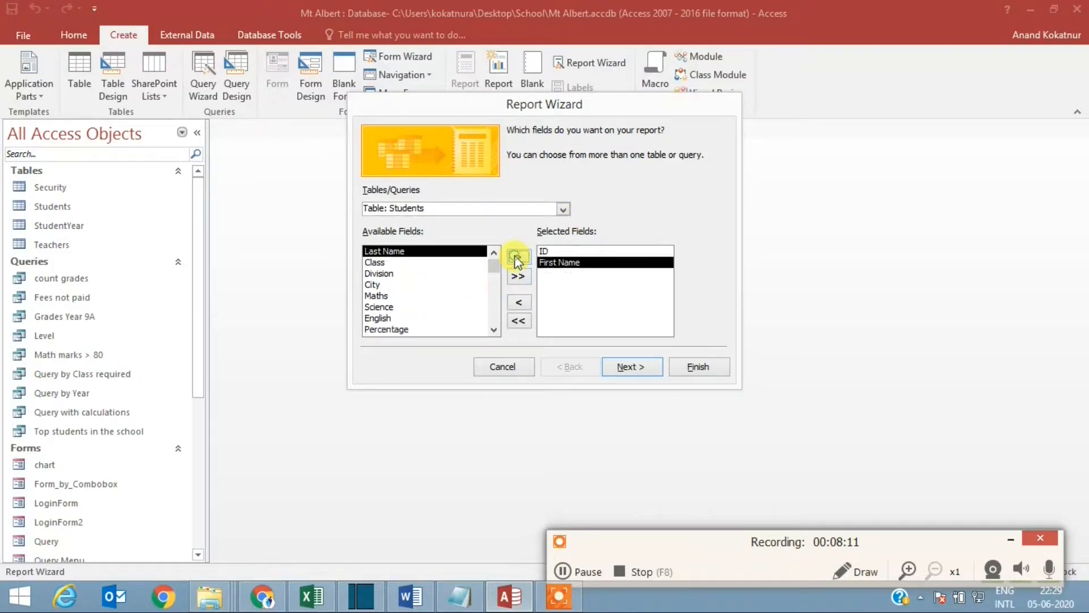
click(515, 256)
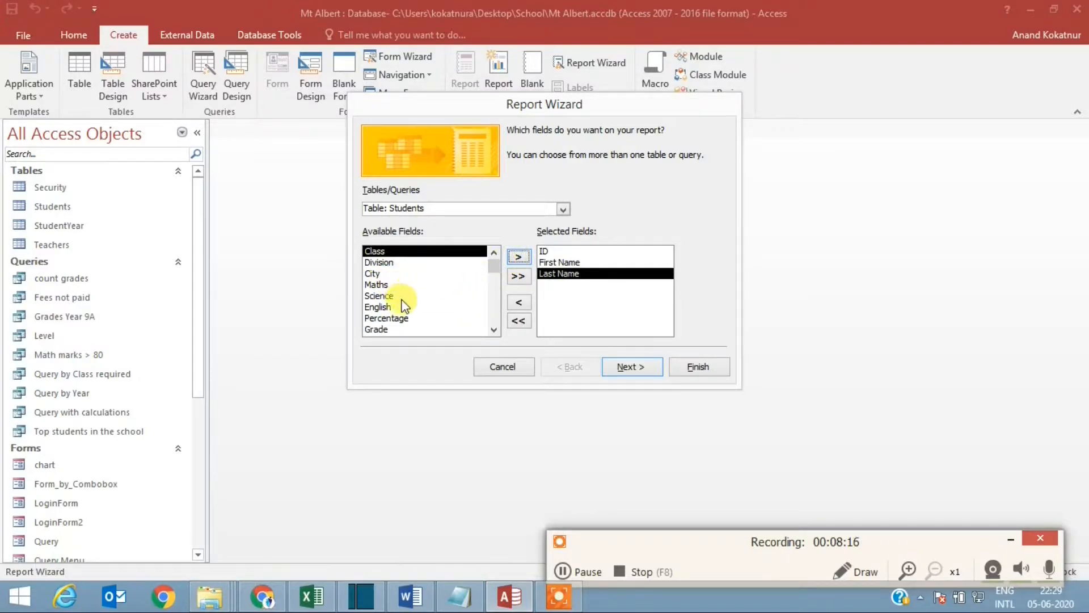
Step: Add the Maths, Science, English, Percentage and Grade fields to the report and continue to the grouping levels
click(383, 285)
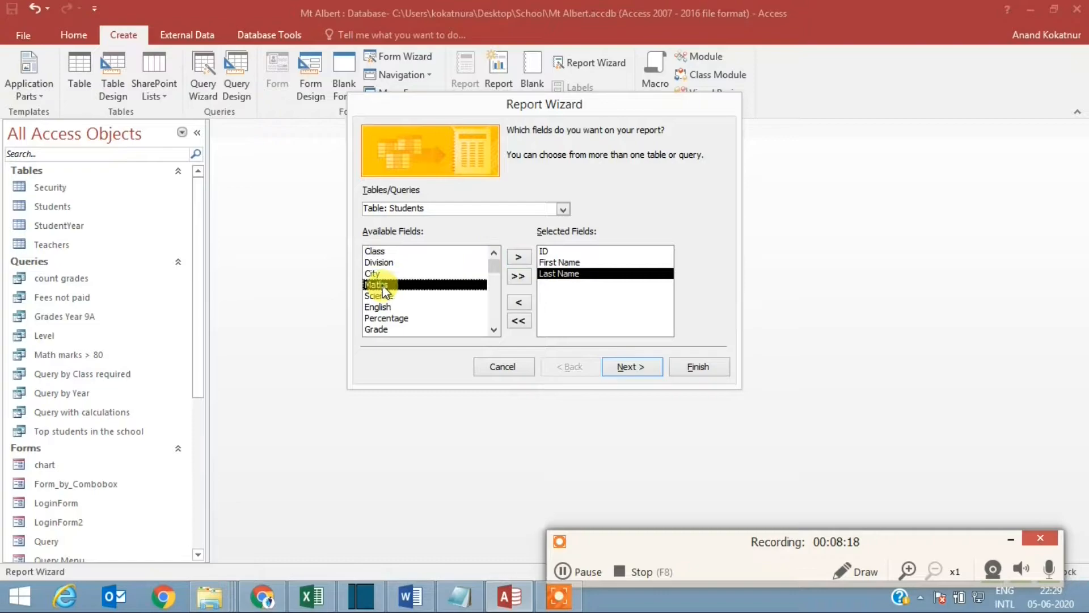
click(516, 259)
click(515, 257)
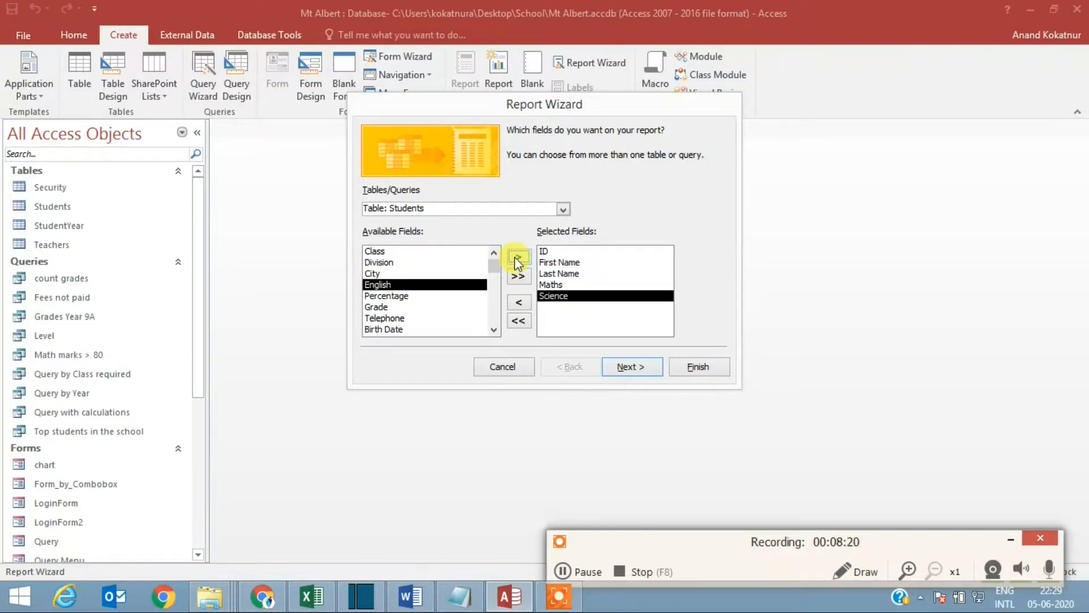
click(515, 257)
click(515, 257)
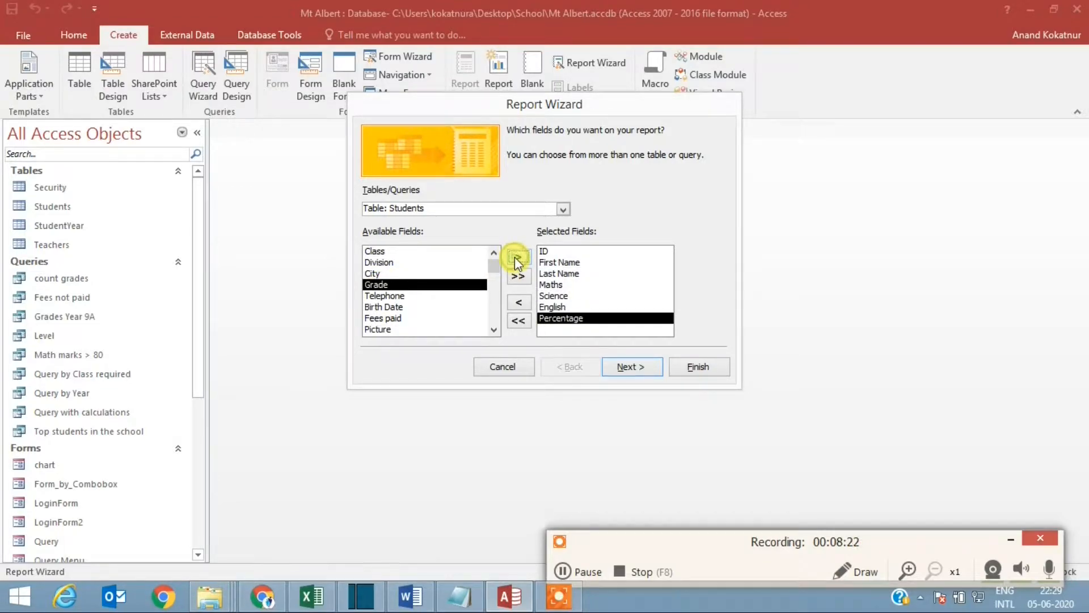
click(515, 257)
click(637, 369)
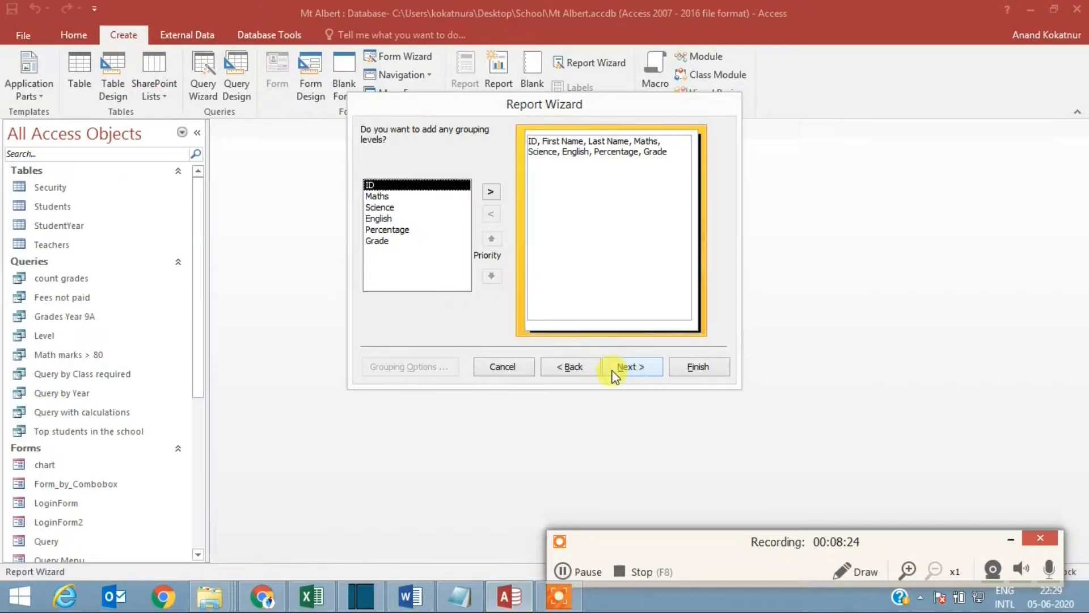
Step: Return to the wizard's field selection and add the Class field after ID
click(569, 367)
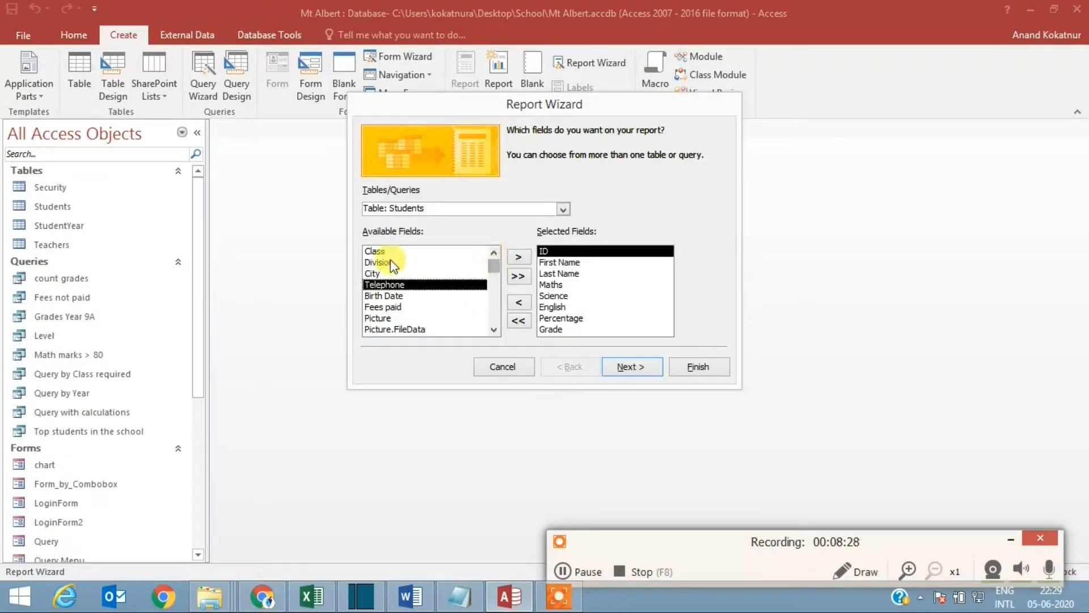
click(379, 251)
click(516, 255)
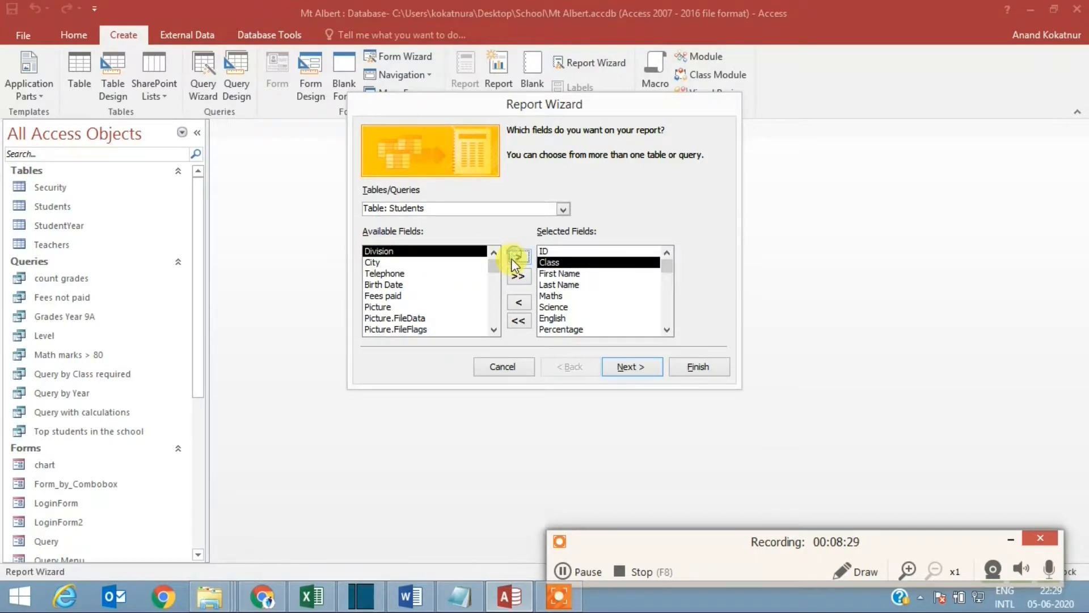
Step: Continue to the grouping levels and group the report by Class
click(624, 368)
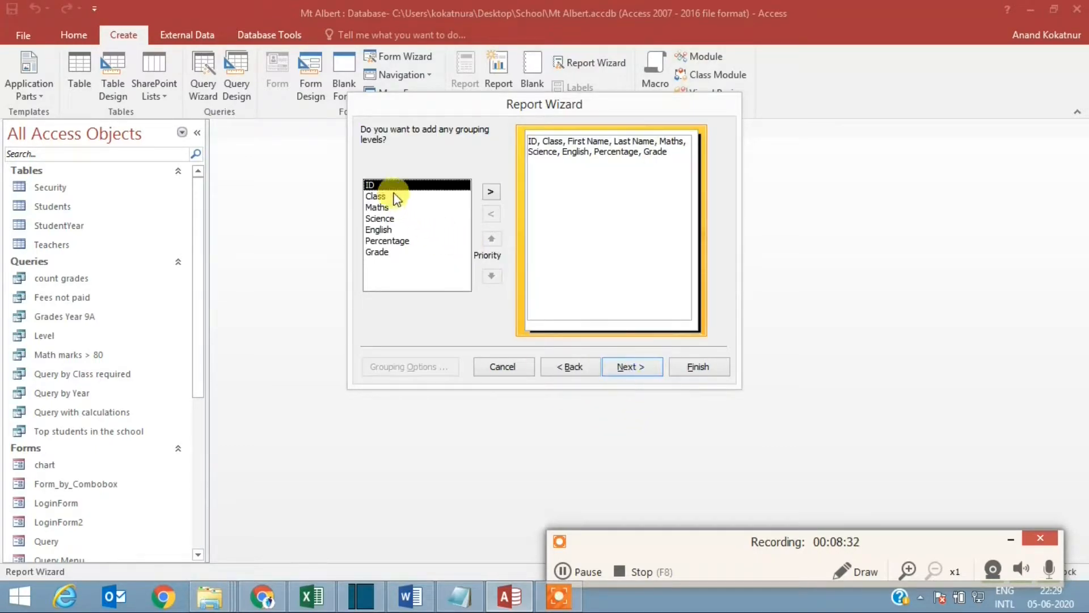
click(409, 198)
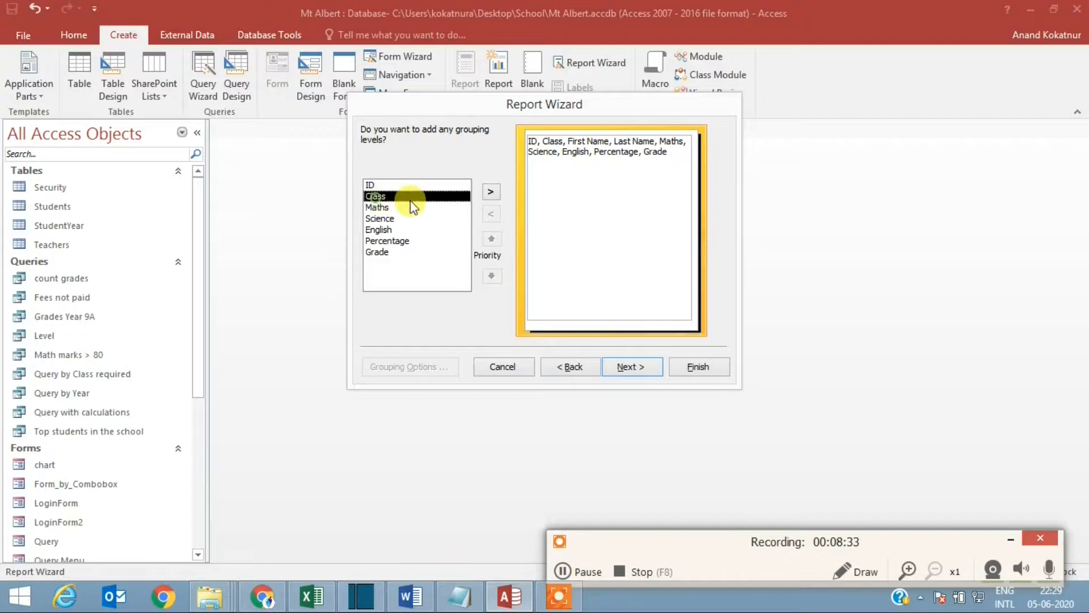
click(490, 194)
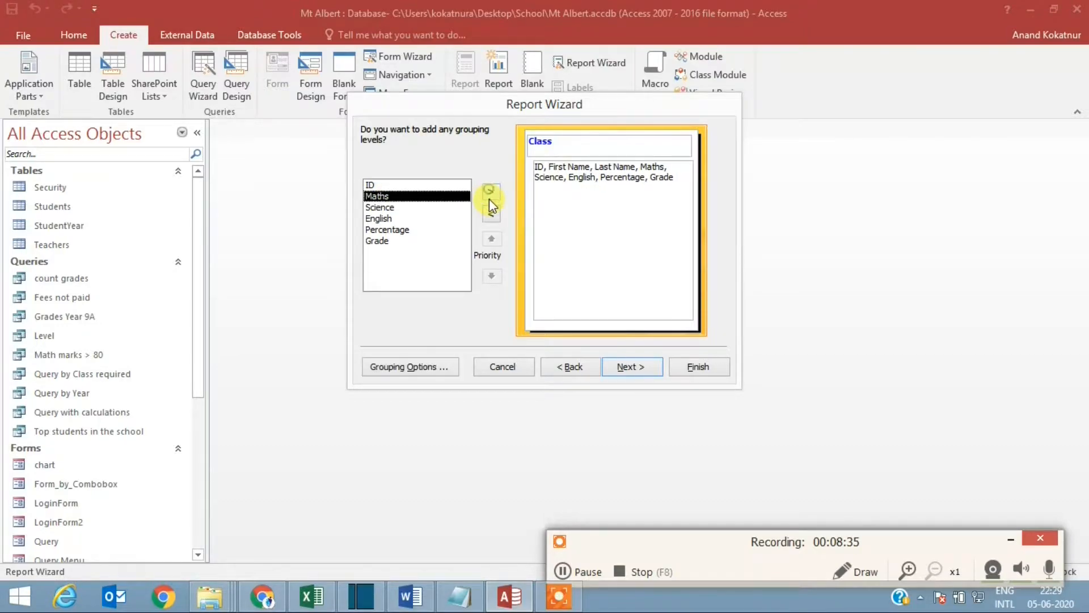
Step: Continue to the sort order and sort the detail records by ID in ascending order
click(629, 368)
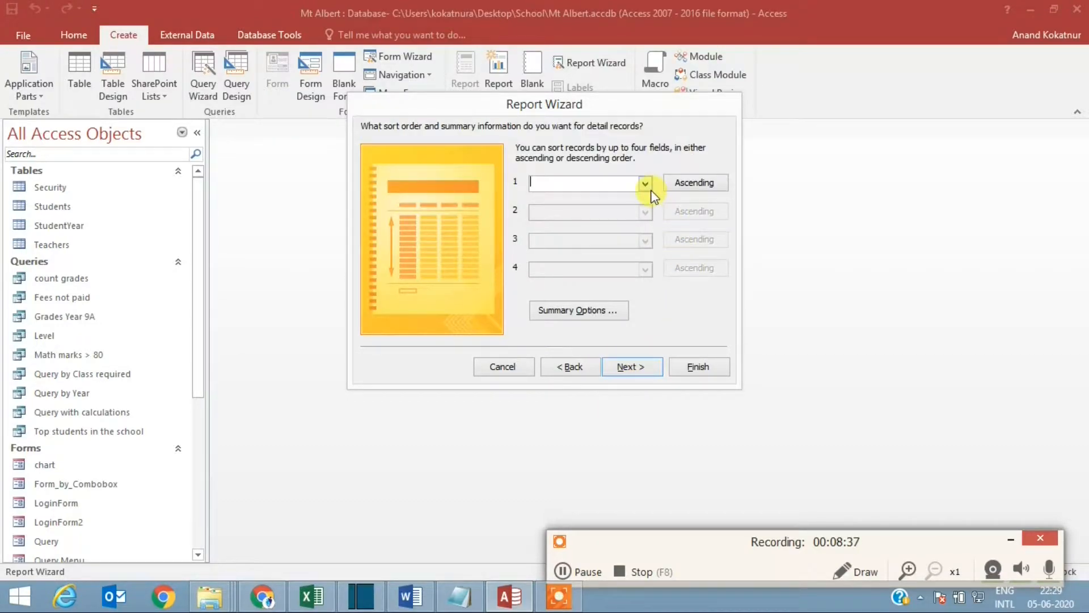
click(645, 183)
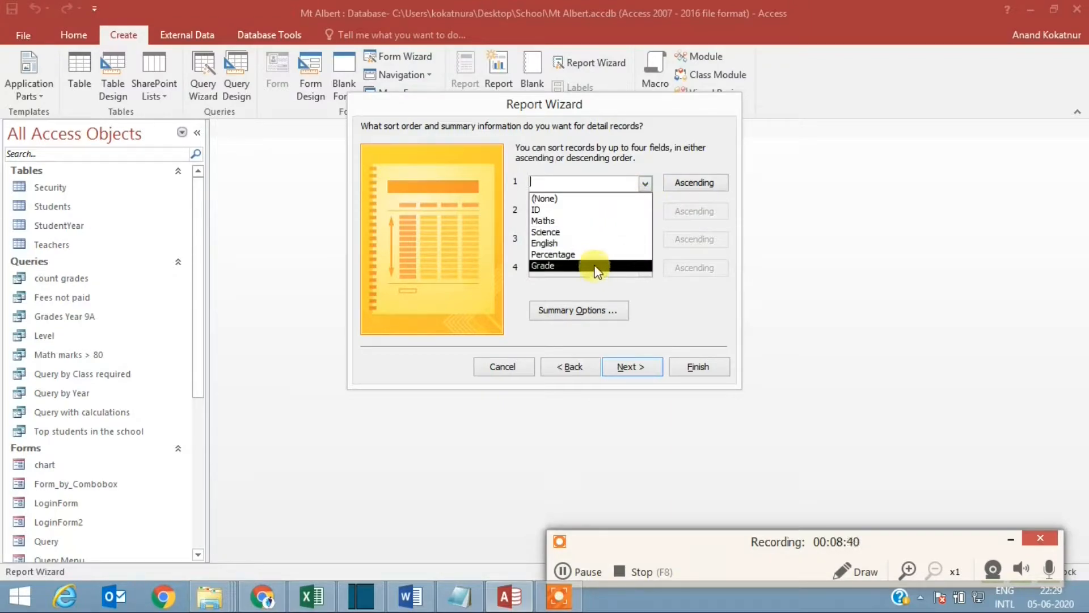
click(589, 210)
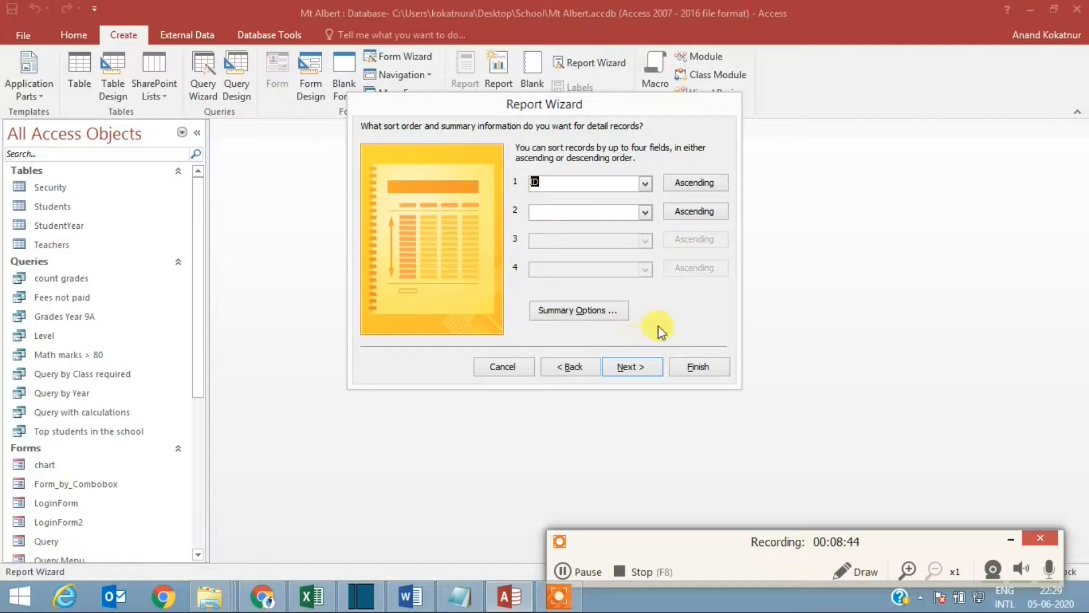
Step: Add summary options that calculate the Max of Maths and Percentage, and continue to the report layout
click(599, 317)
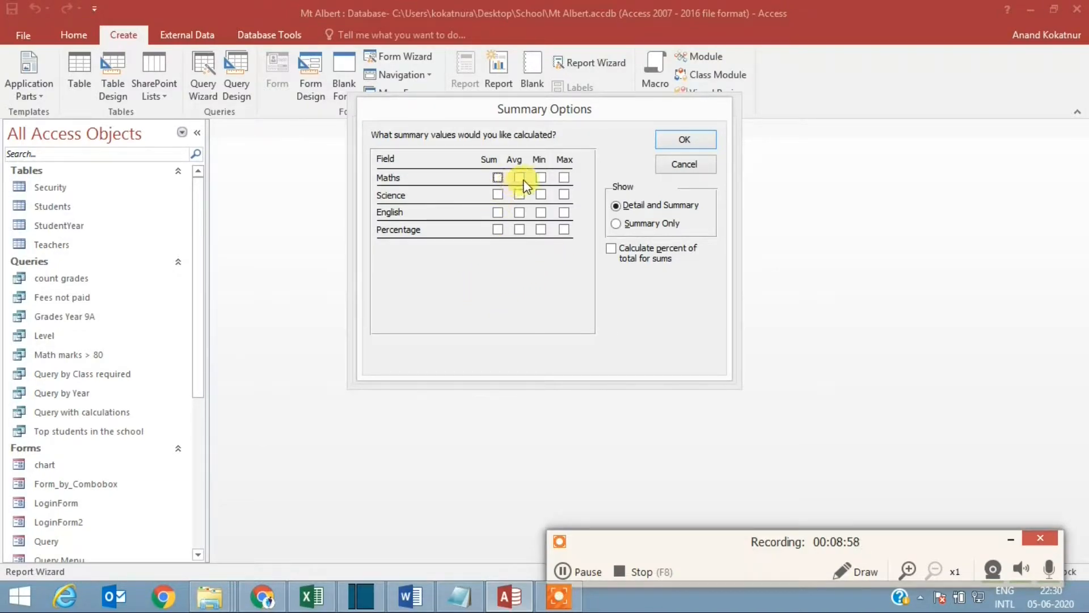
click(564, 178)
click(564, 230)
click(694, 140)
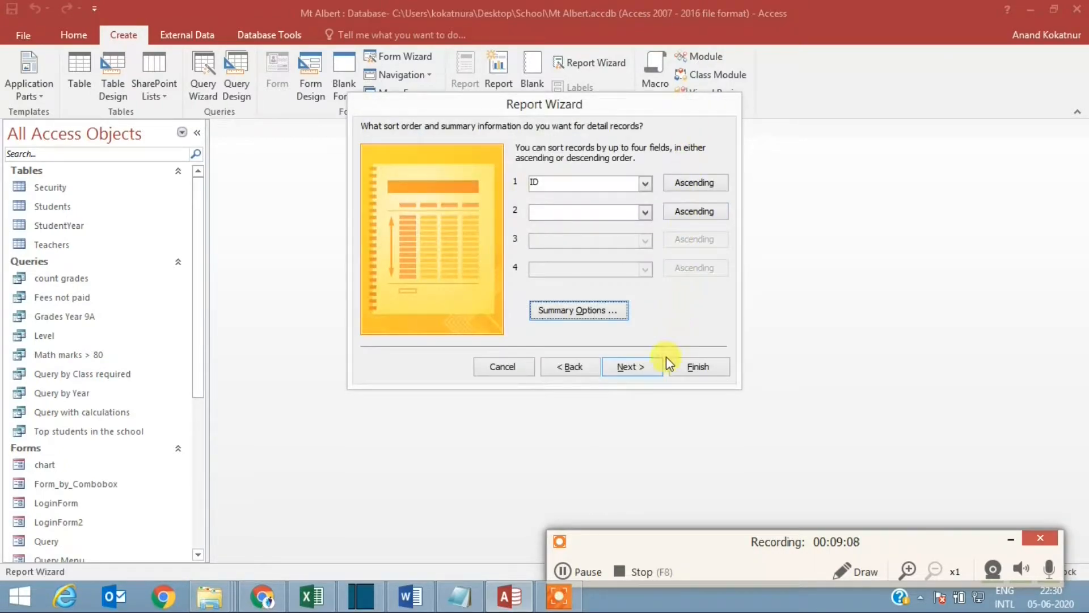
click(634, 367)
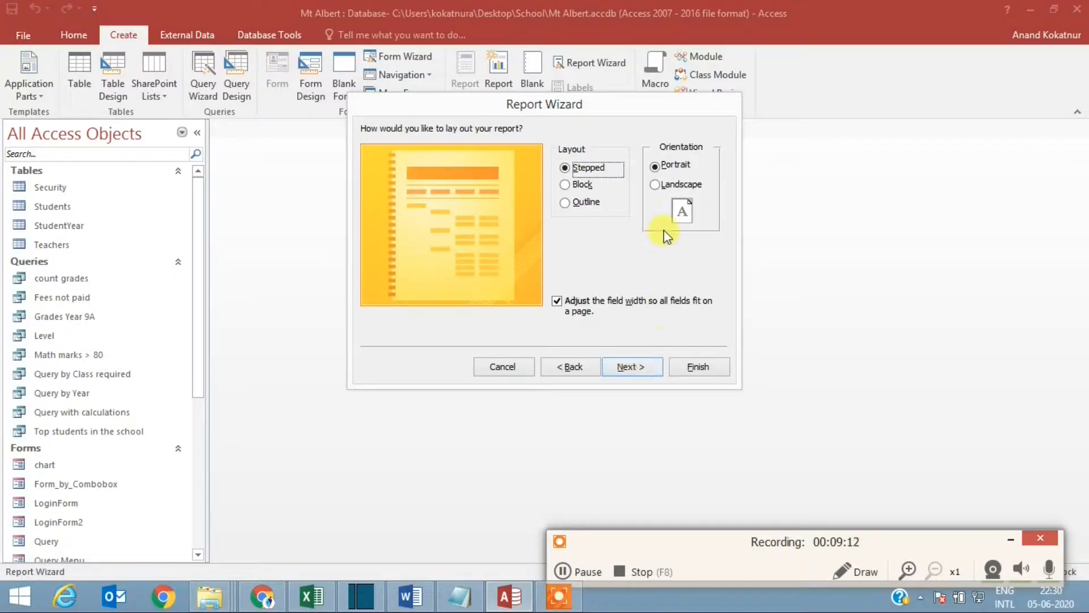
Step: Choose landscape orientation, title the report "Students Grouped report" and finish the wizard with a preview
click(671, 186)
click(644, 366)
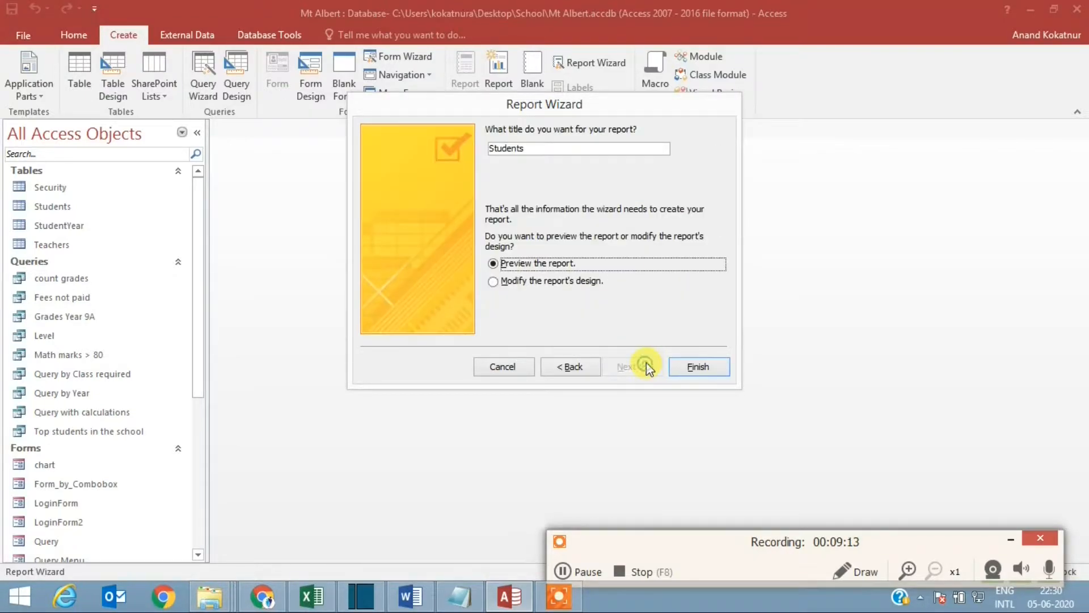
click(549, 146)
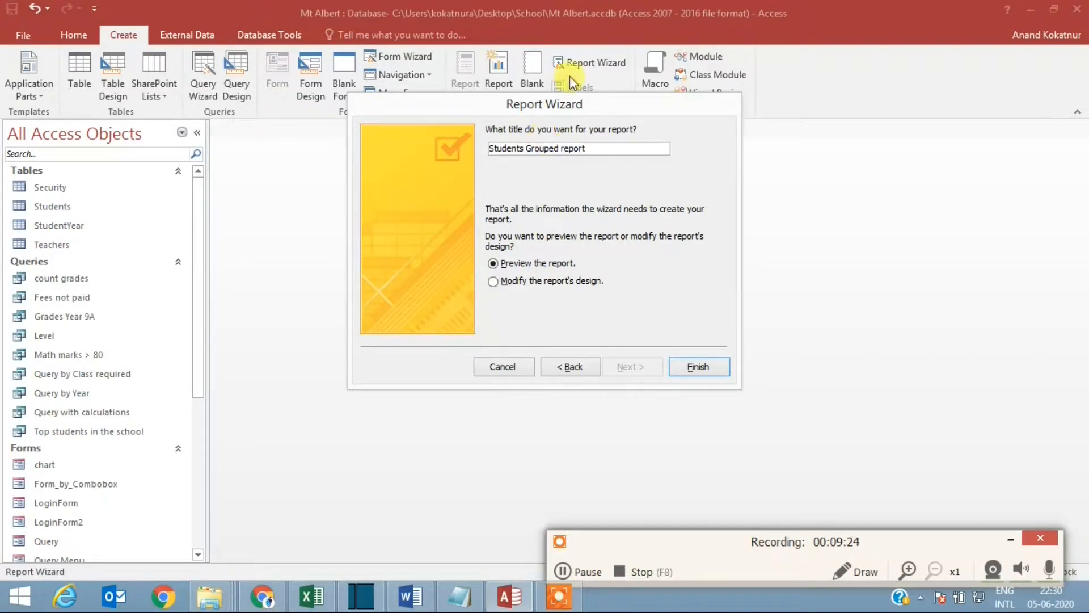
click(701, 368)
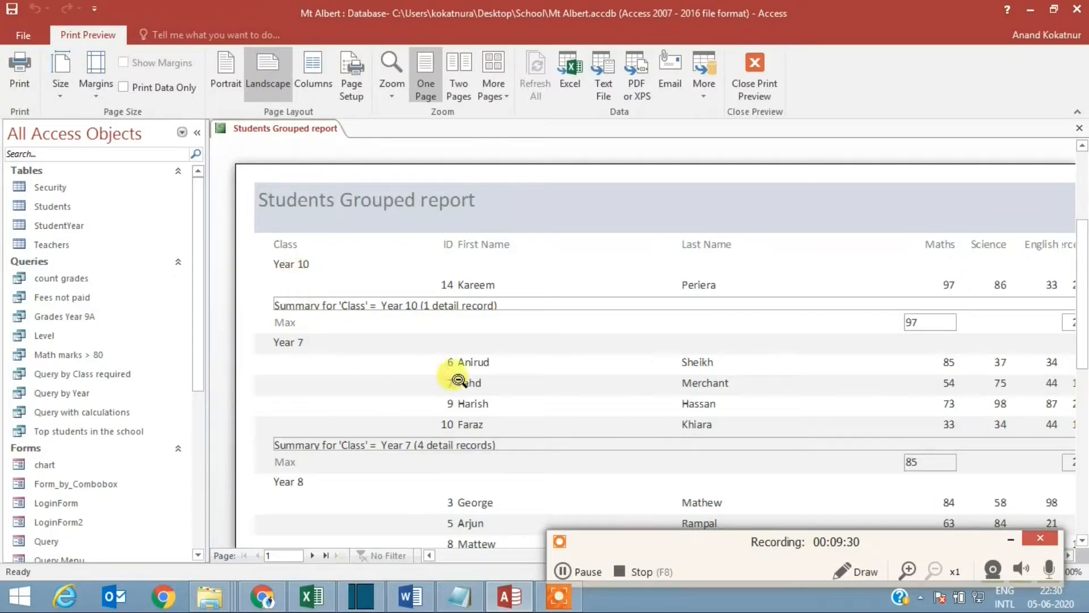
Step: Look through the grouped records and class summaries in the preview, and open the report in Design View
scroll(360, 363, down, 1)
scroll(367, 366, down, 3)
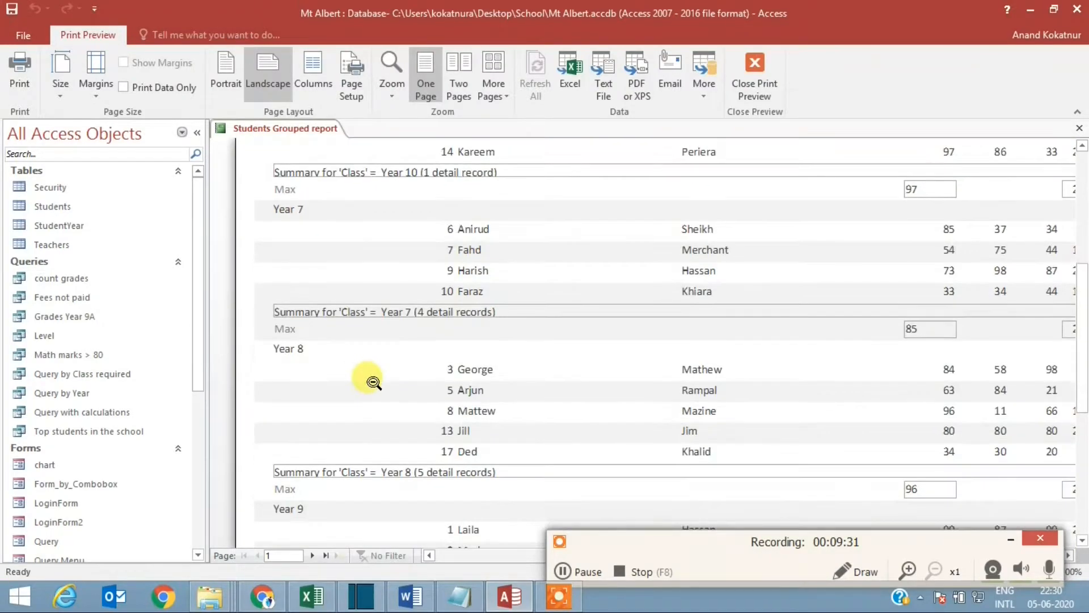
scroll(378, 381, up, 5)
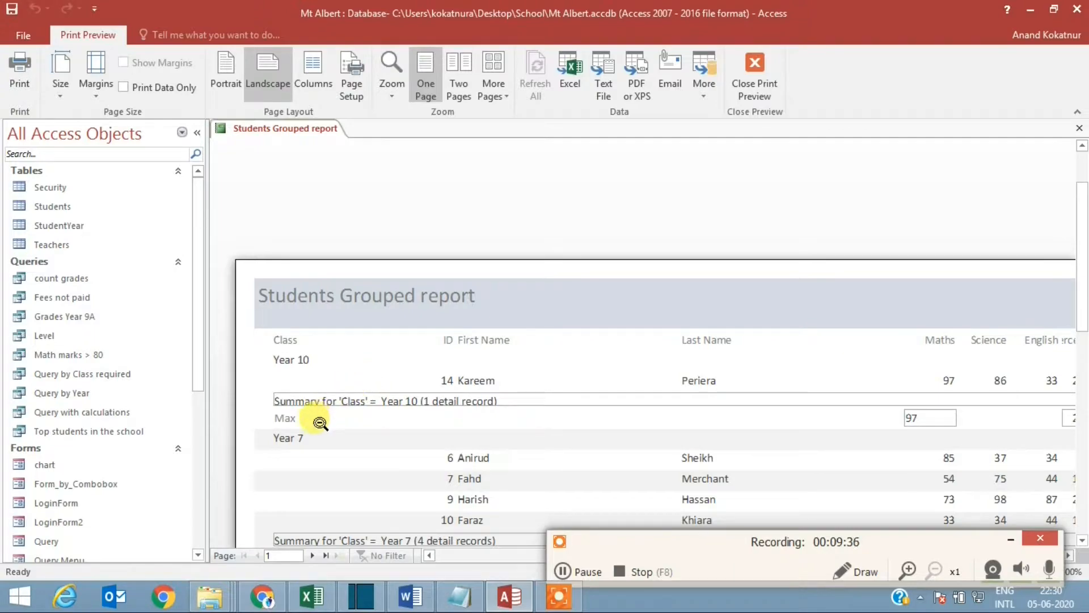
scroll(319, 422, down, 1)
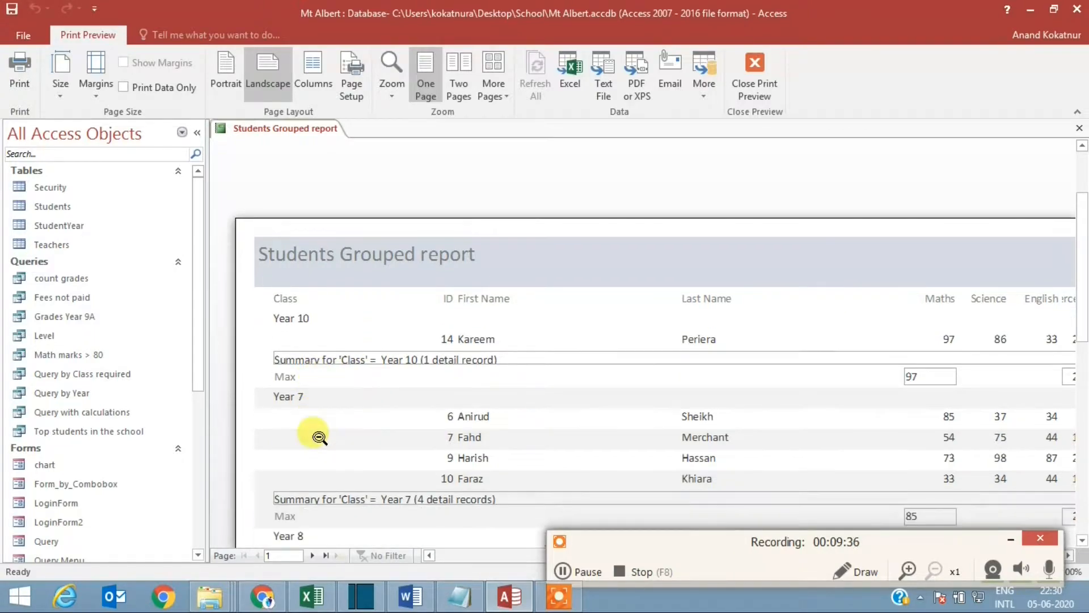
right_click(289, 135)
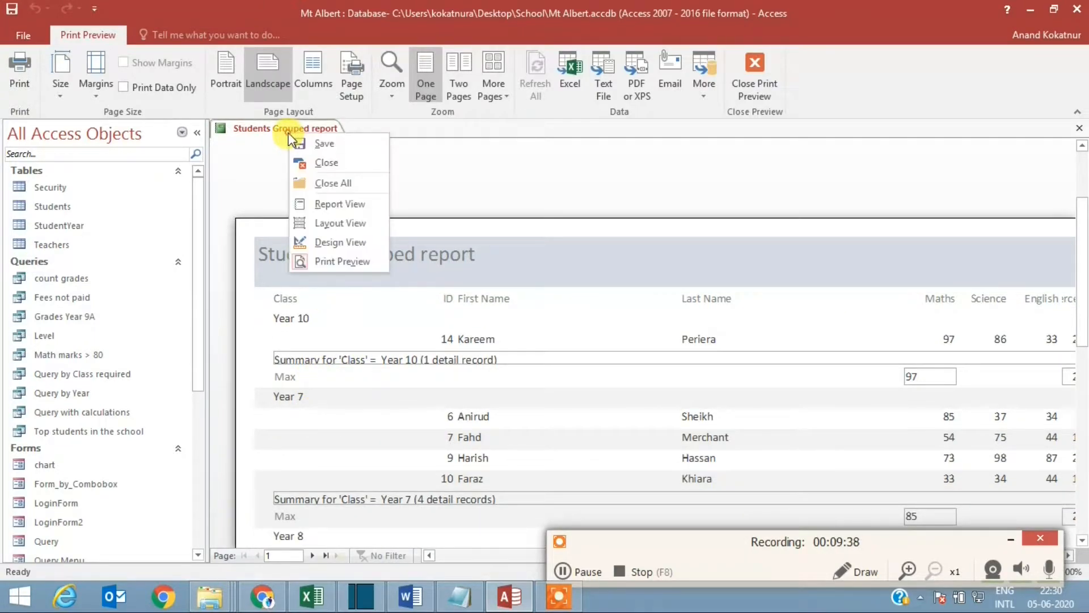
click(343, 237)
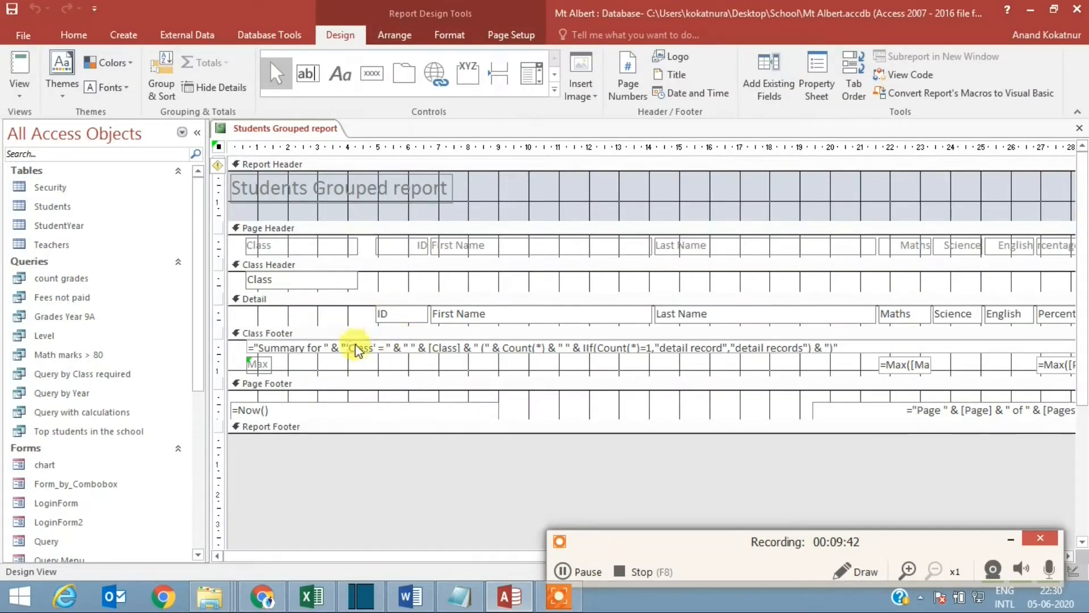
Step: Narrow the Class label and Class field to fit their text, and move the ID label and field closer to them
click(353, 247)
drag(357, 246, 291, 245)
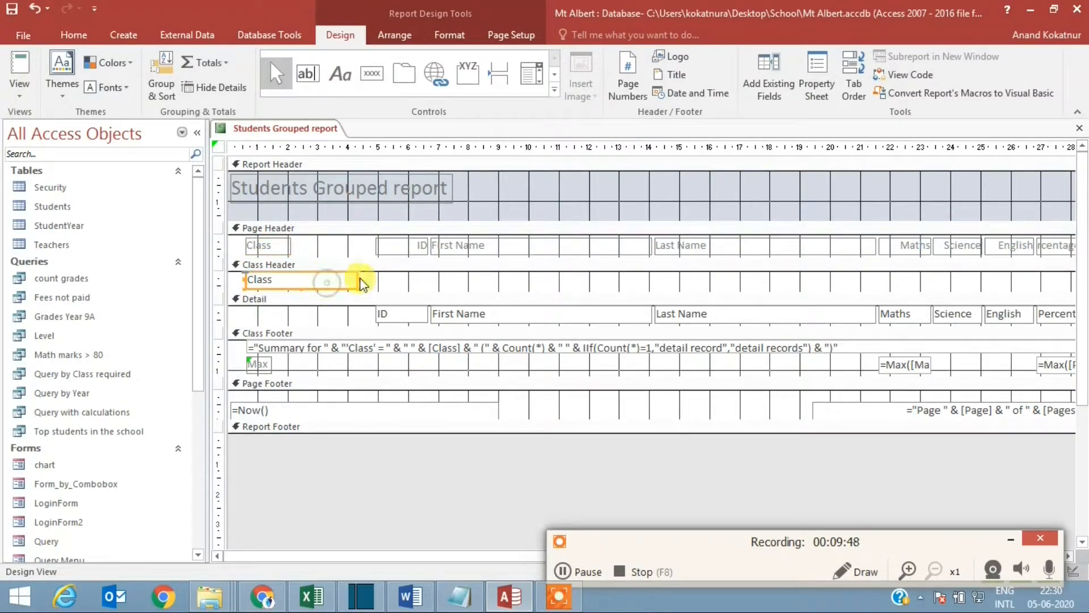
drag(357, 280, 289, 281)
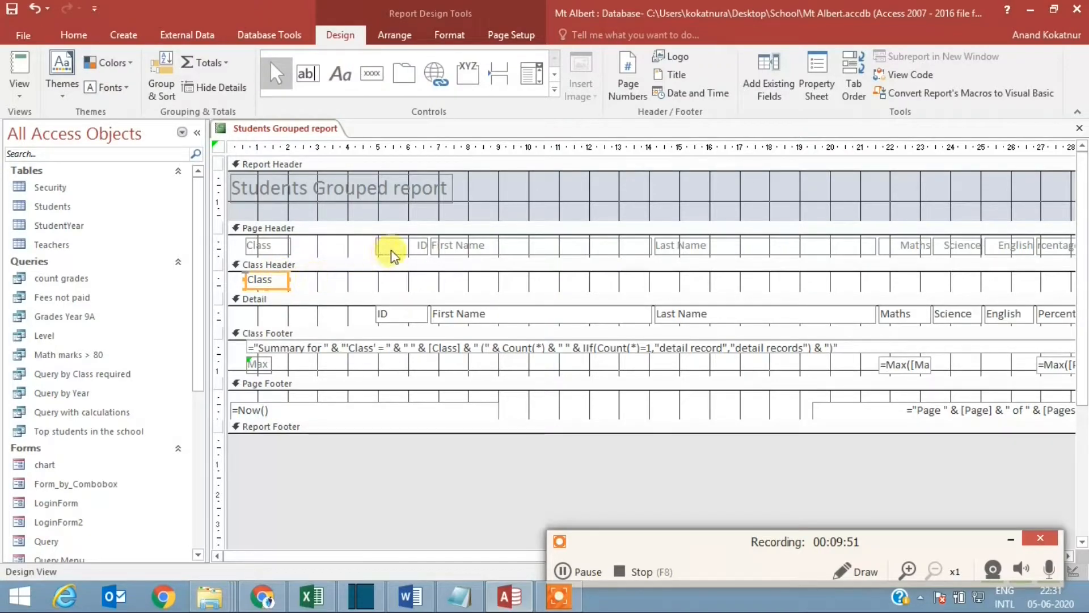
drag(392, 250, 325, 249)
drag(394, 313, 331, 314)
Step: Narrow the First Name label and detail field and place both just after the ID column
click(513, 246)
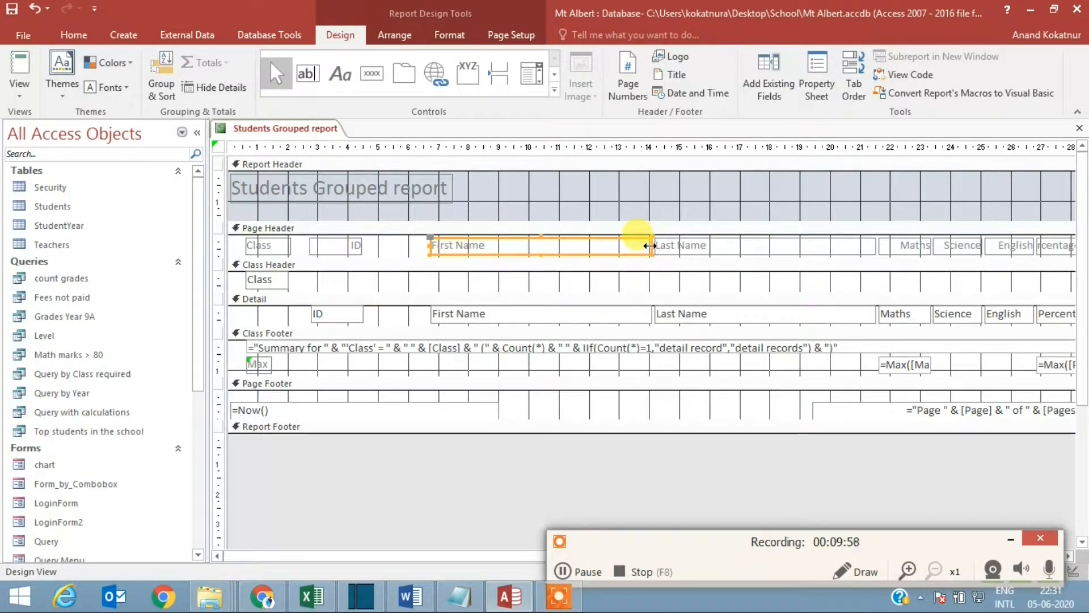
drag(650, 245, 417, 253)
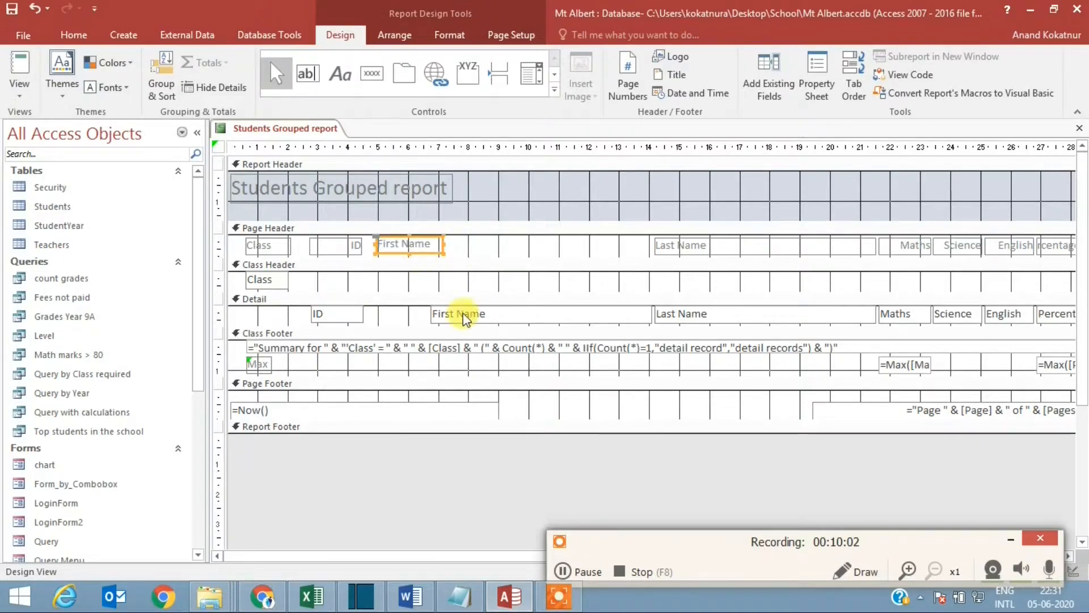
click(454, 313)
drag(650, 312, 420, 324)
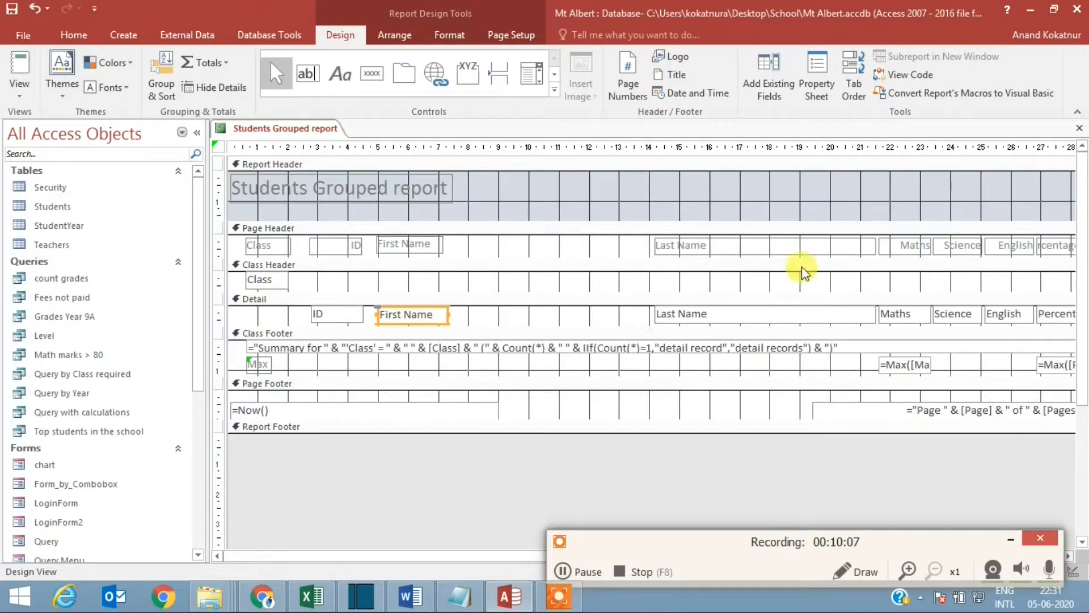
Step: Move the Last Name label and detail field next to First Name and narrow both to fit
drag(802, 248, 604, 248)
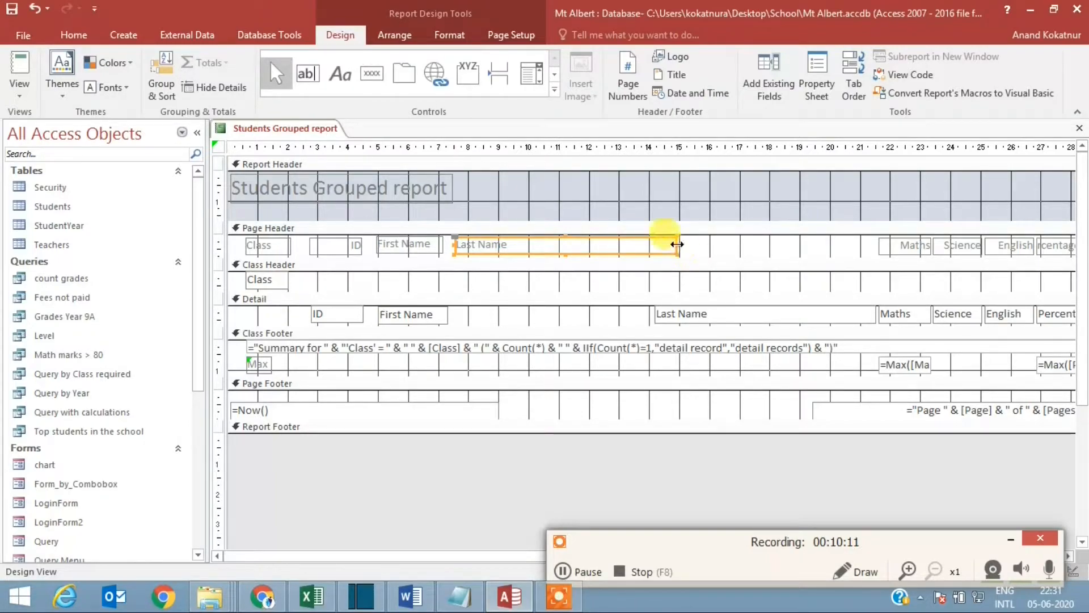
drag(677, 244, 532, 244)
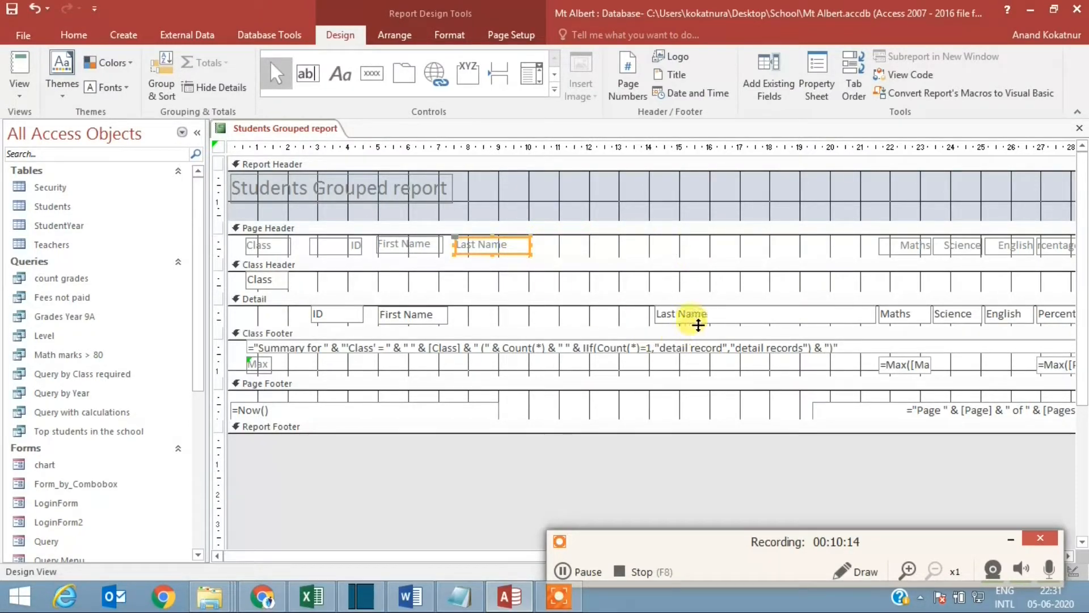
drag(721, 319, 520, 316)
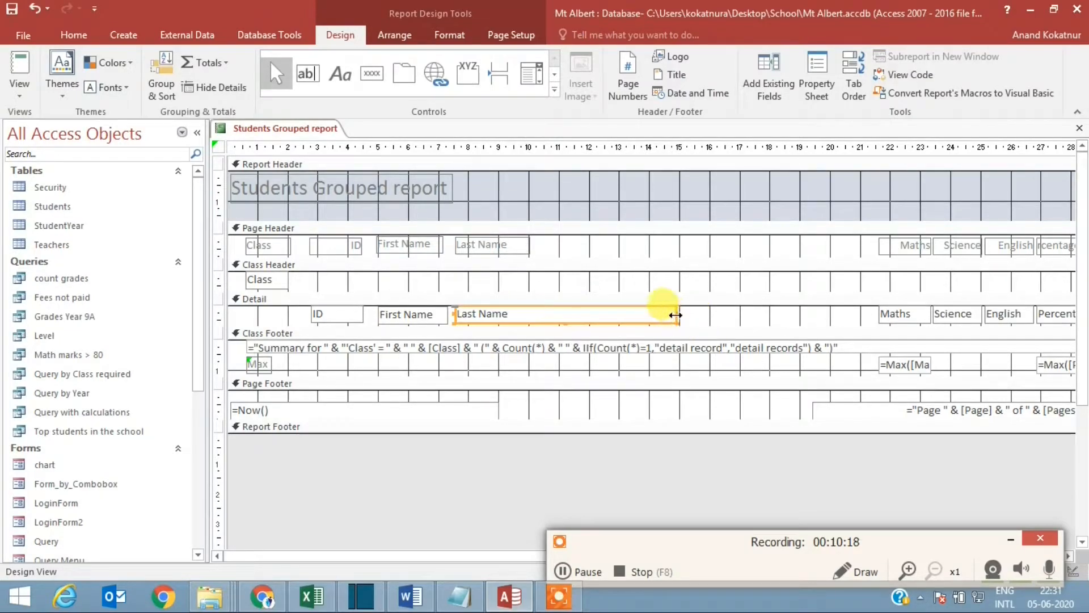
drag(675, 315, 527, 313)
Step: Shift the marks labels, detail fields, class summary text and Max boxes together toward the Last Name column
drag(622, 548, 609, 499)
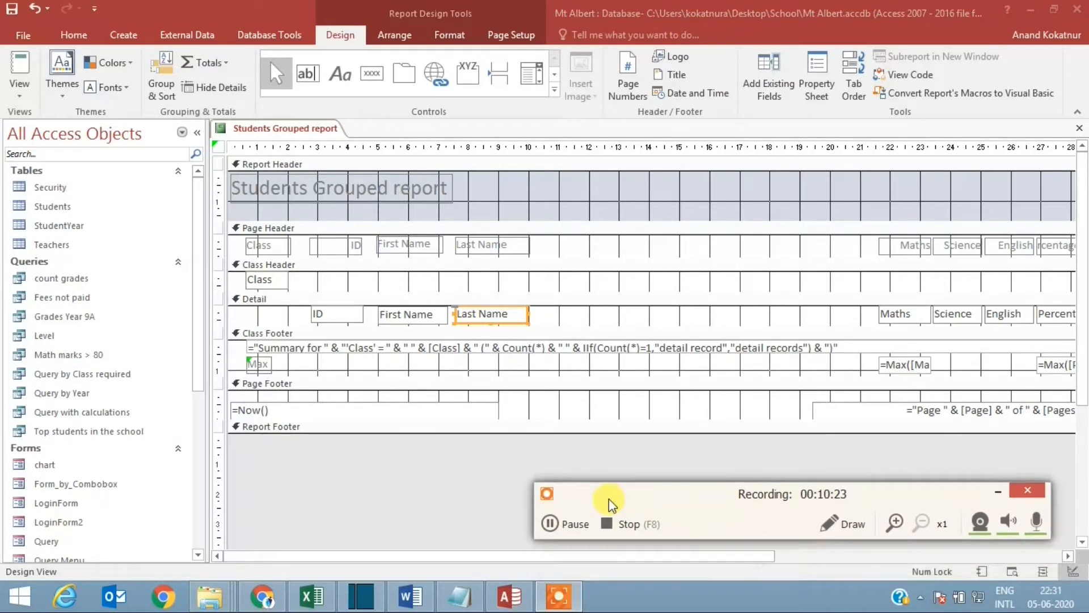
drag(692, 557, 874, 557)
drag(660, 246, 885, 370)
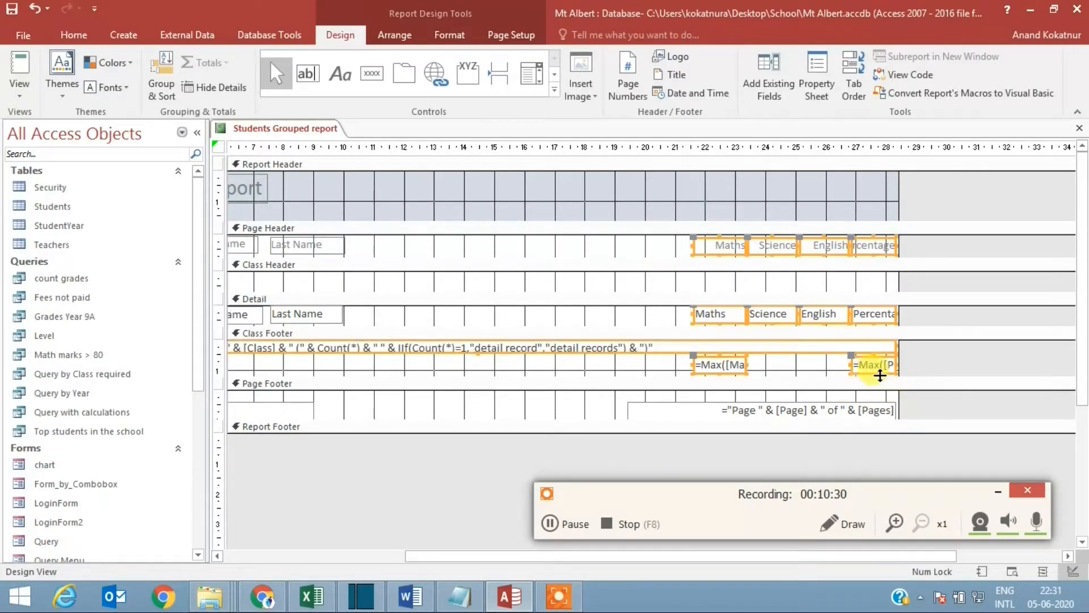
drag(729, 249, 617, 257)
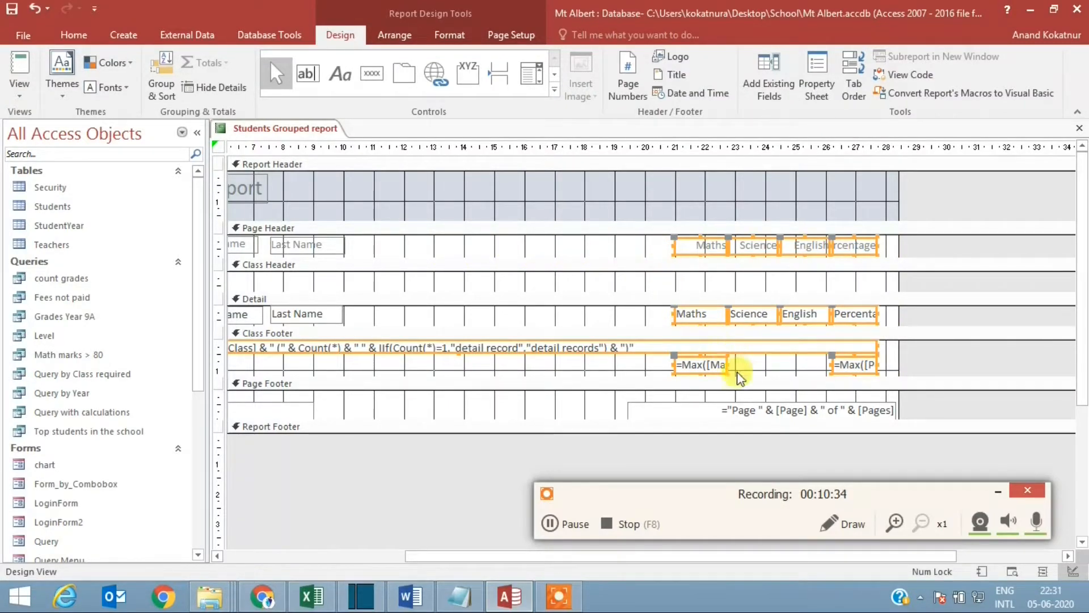
click(617, 363)
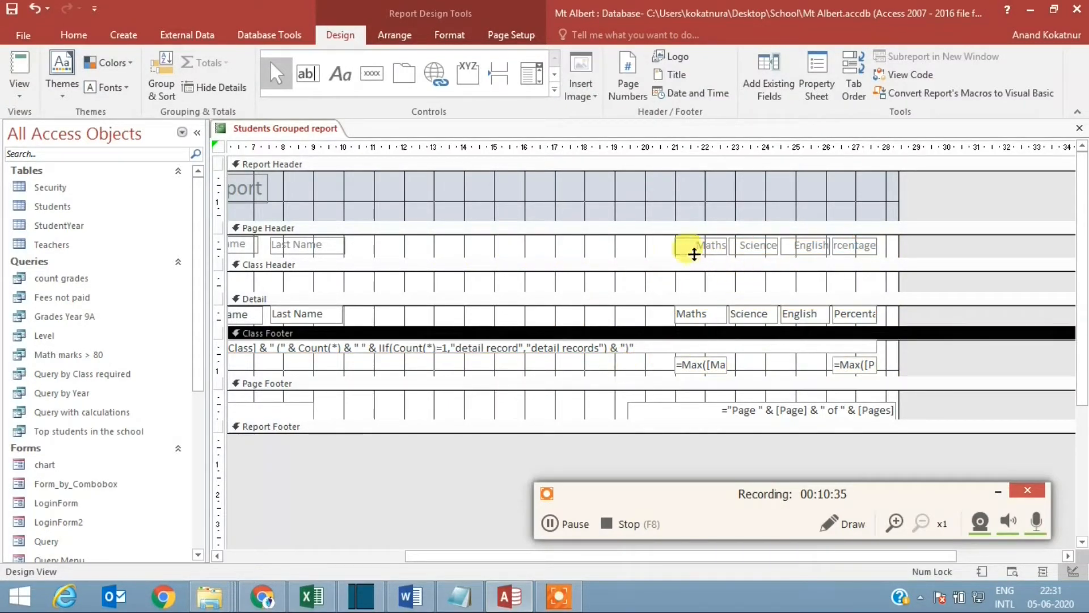
Step: Move the Maths, Science, English and Percentage header labels and detail fields next to the Last Name column
drag(645, 244, 886, 251)
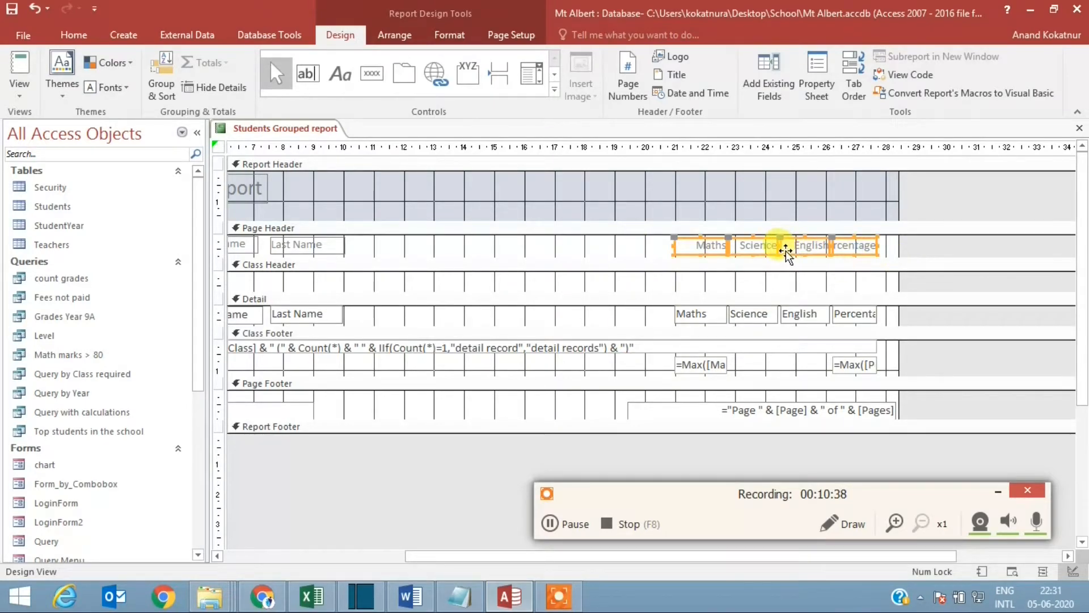
drag(788, 245, 477, 248)
drag(641, 316, 880, 329)
drag(806, 319, 489, 305)
Step: Shorten the class footer's summary text box and move the Max boxes under the Maths and Percentage columns
click(653, 350)
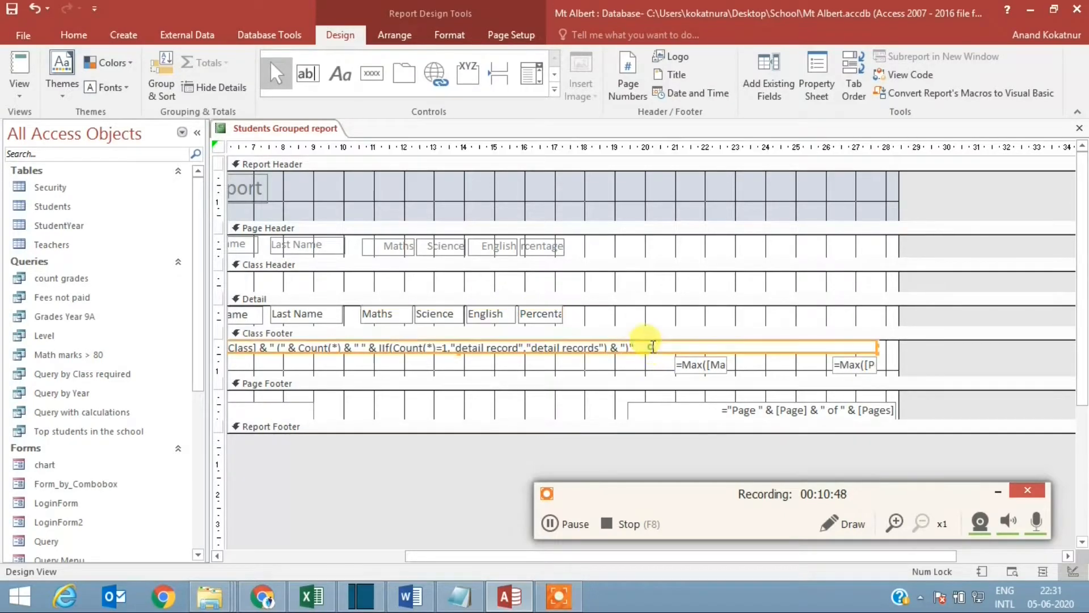
drag(881, 351, 535, 363)
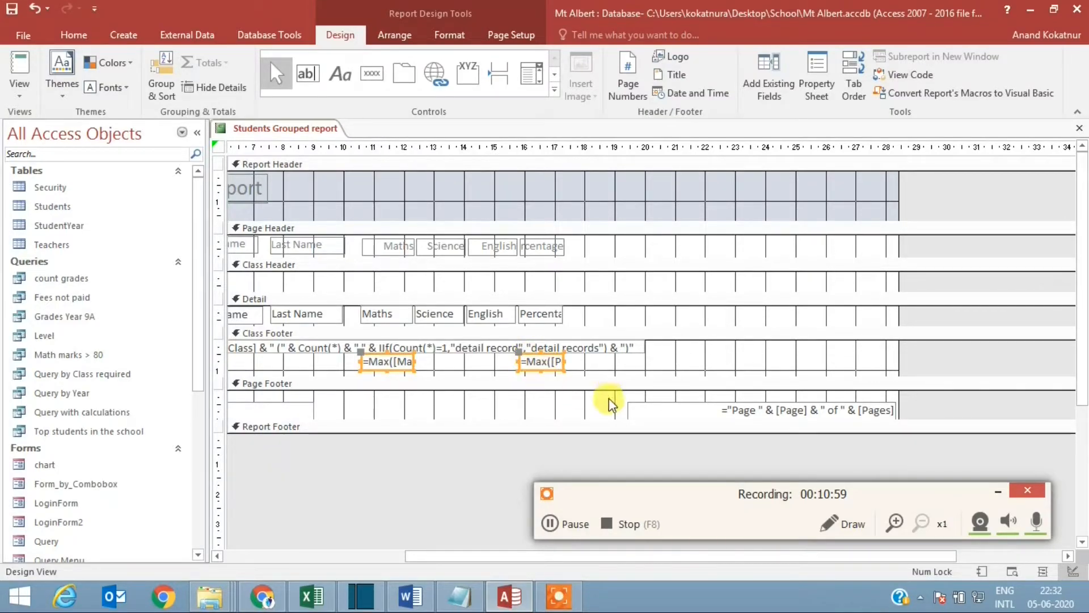
Step: Move the page number box inward in the page footer and narrow the report to about 20 cm
click(798, 415)
drag(719, 403, 469, 396)
drag(897, 316, 655, 327)
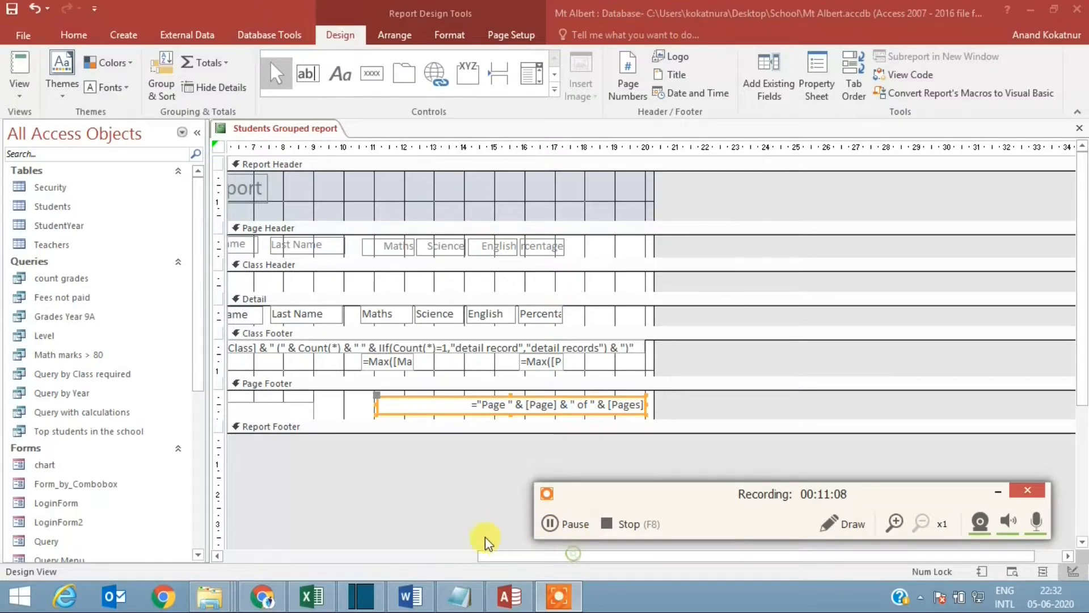
Step: Left-align the text of all page header labels and the detail fields from ID to Percentage
drag(590, 559, 244, 539)
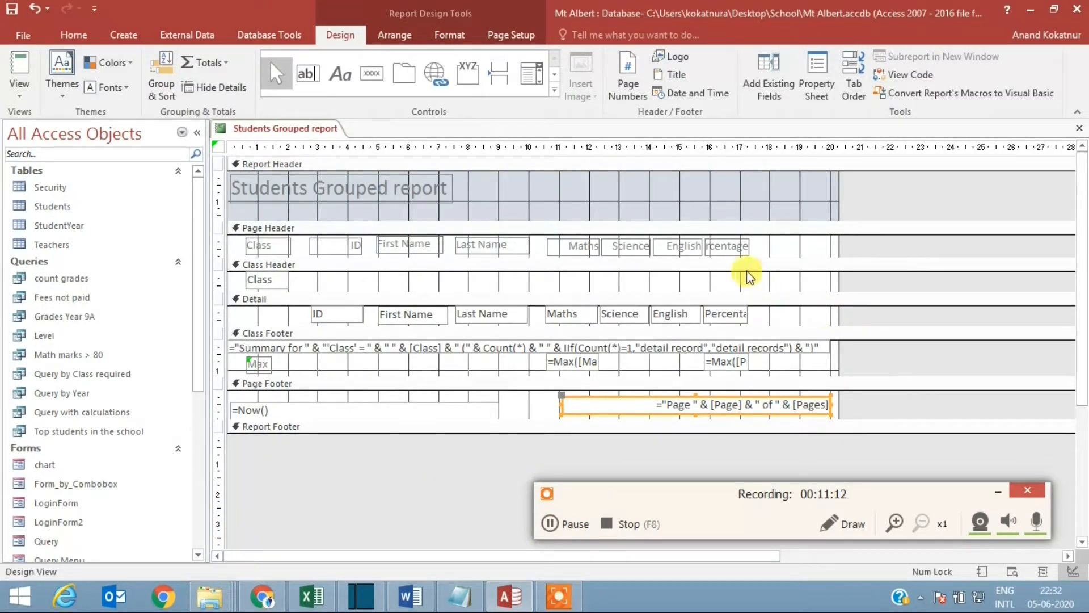
click(741, 250)
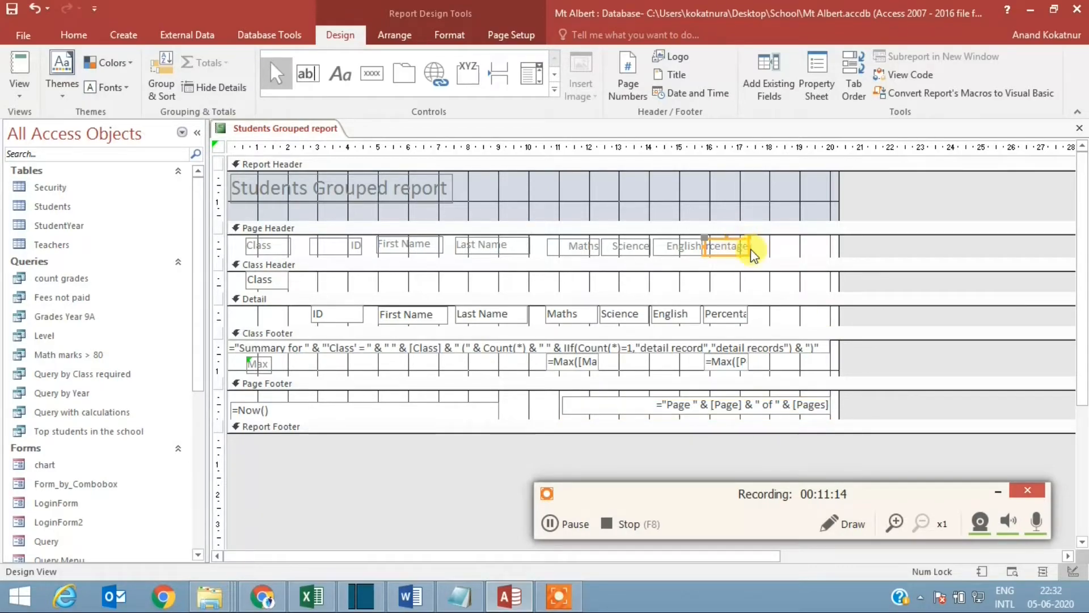
drag(768, 324, 580, 244)
click(71, 36)
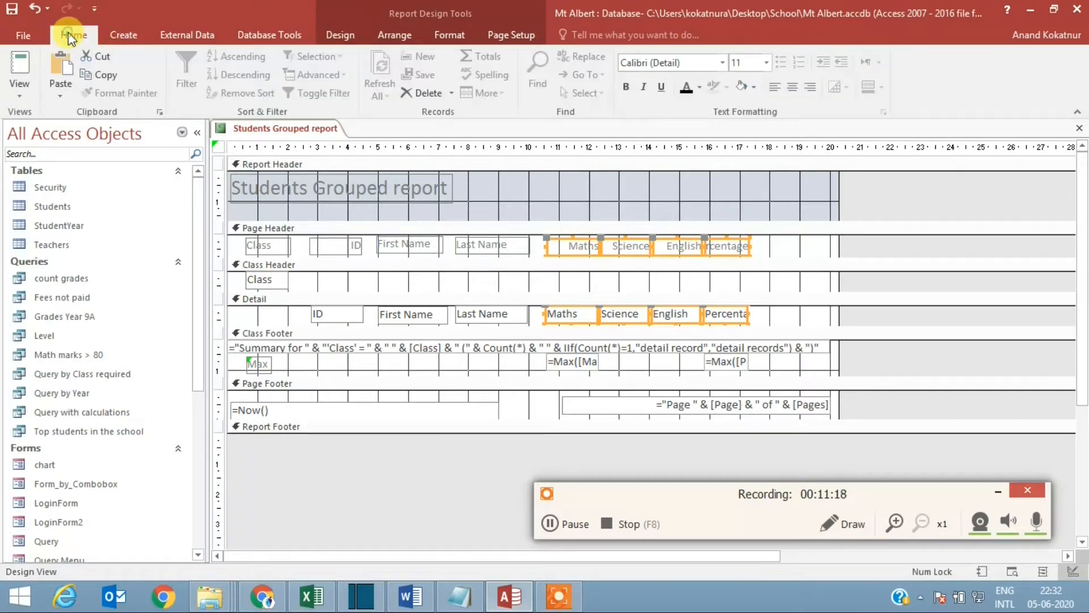
click(775, 88)
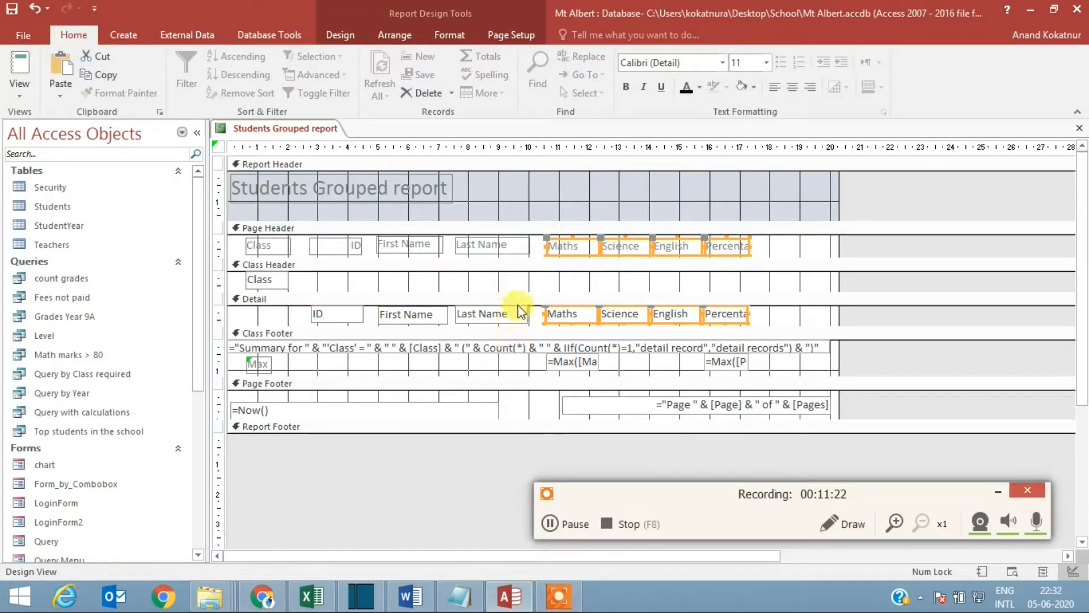
drag(538, 249, 232, 230)
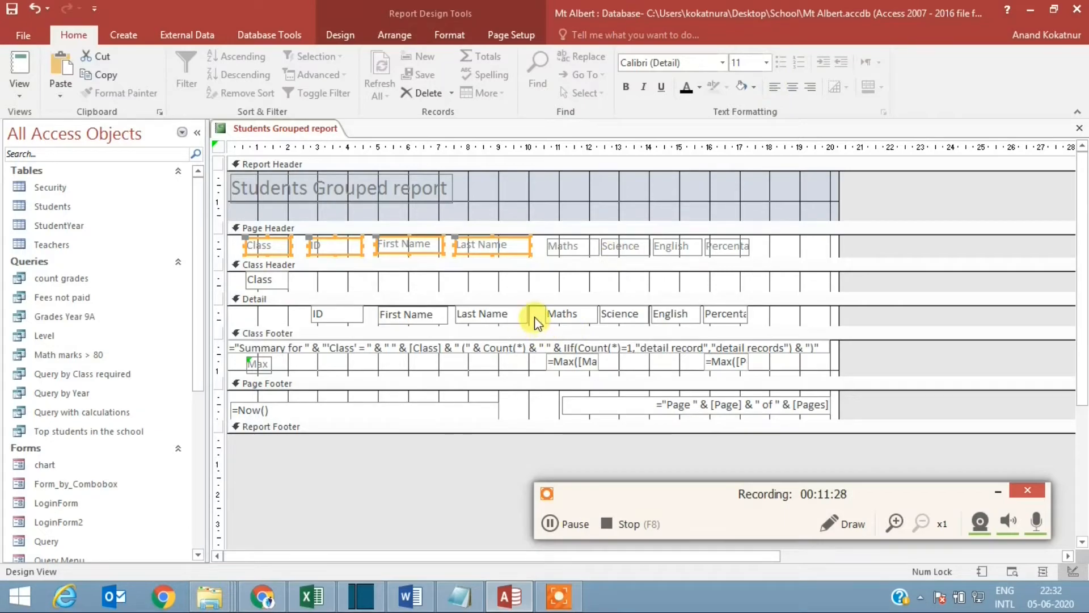
drag(536, 320, 291, 306)
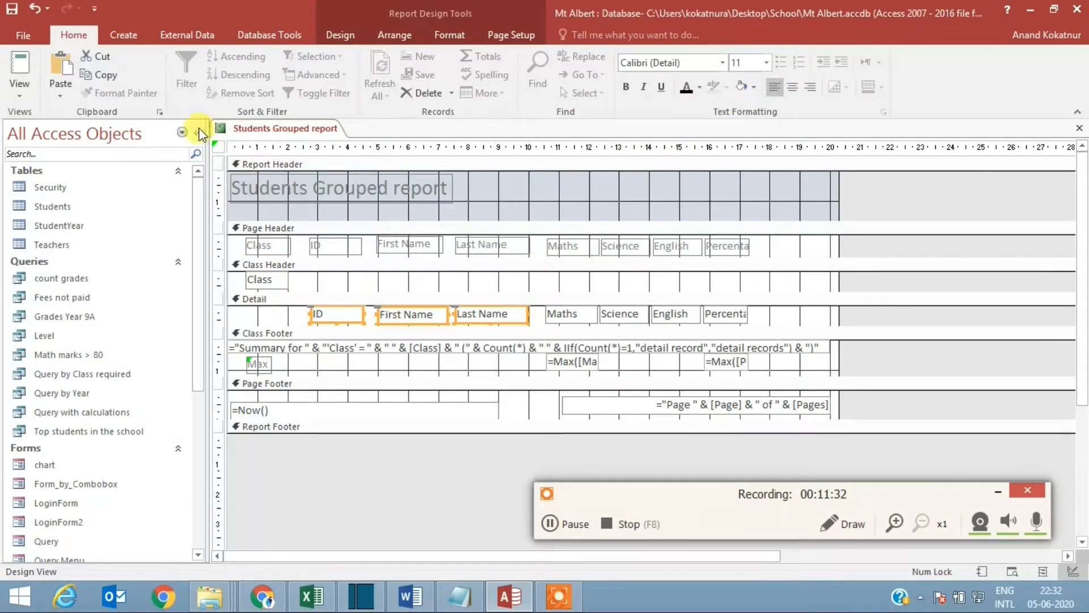
Step: Set the font colour of all page header labels, the Class field and the detail fields to black
drag(766, 317, 254, 244)
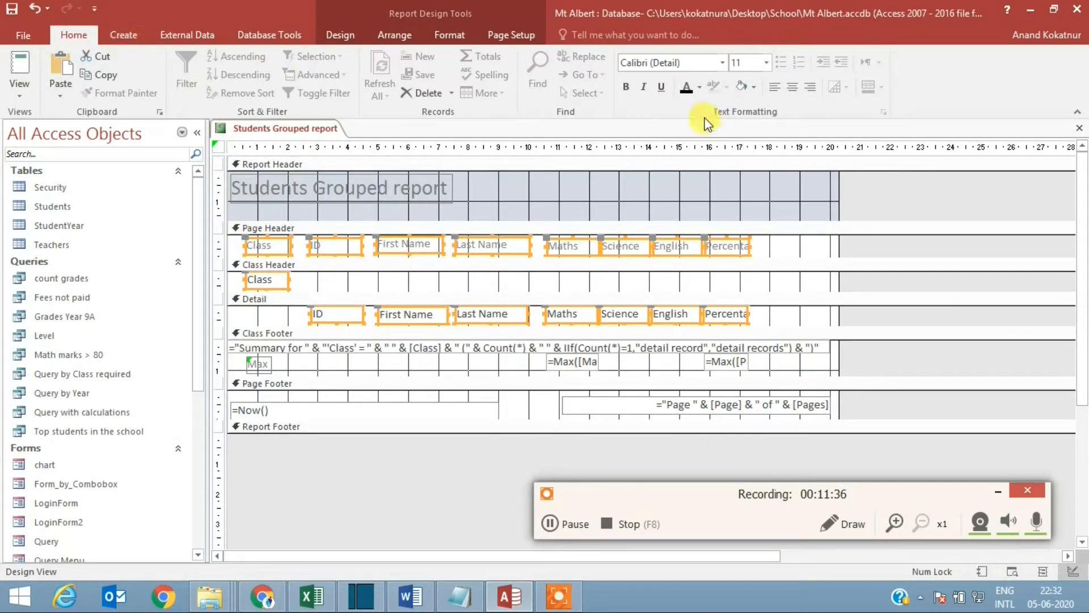
click(701, 86)
click(699, 142)
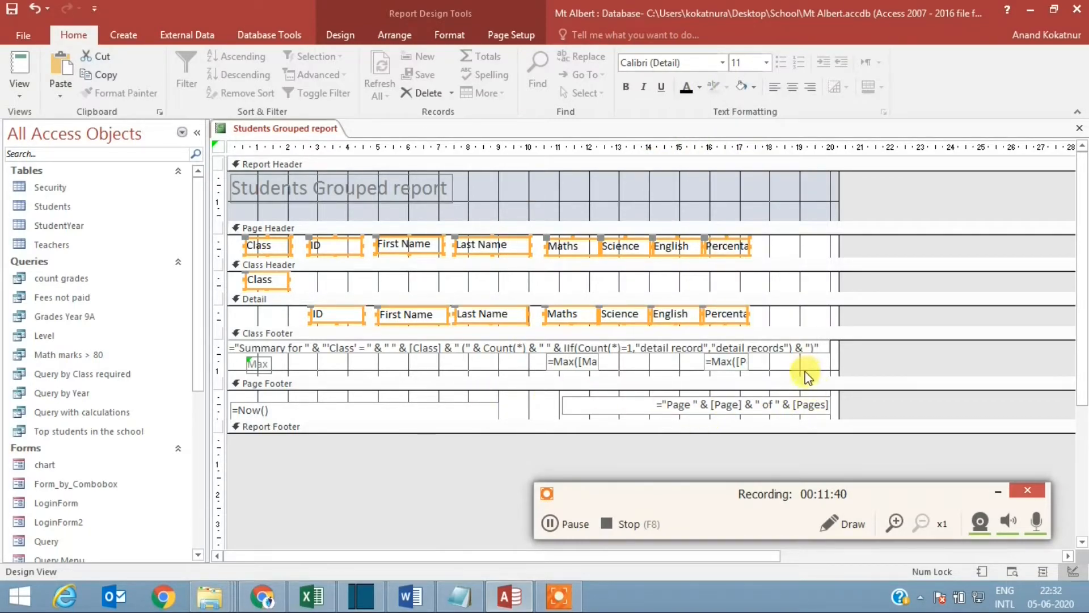
Step: Set the font colour of all class footer controls to black and show the report in Report View
drag(219, 340, 219, 372)
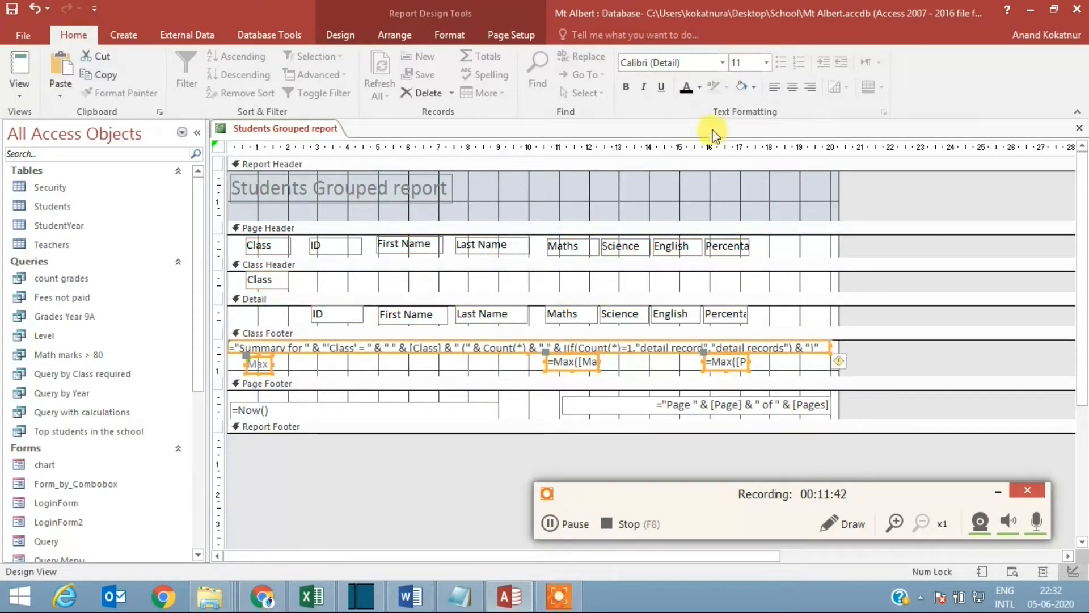
click(687, 88)
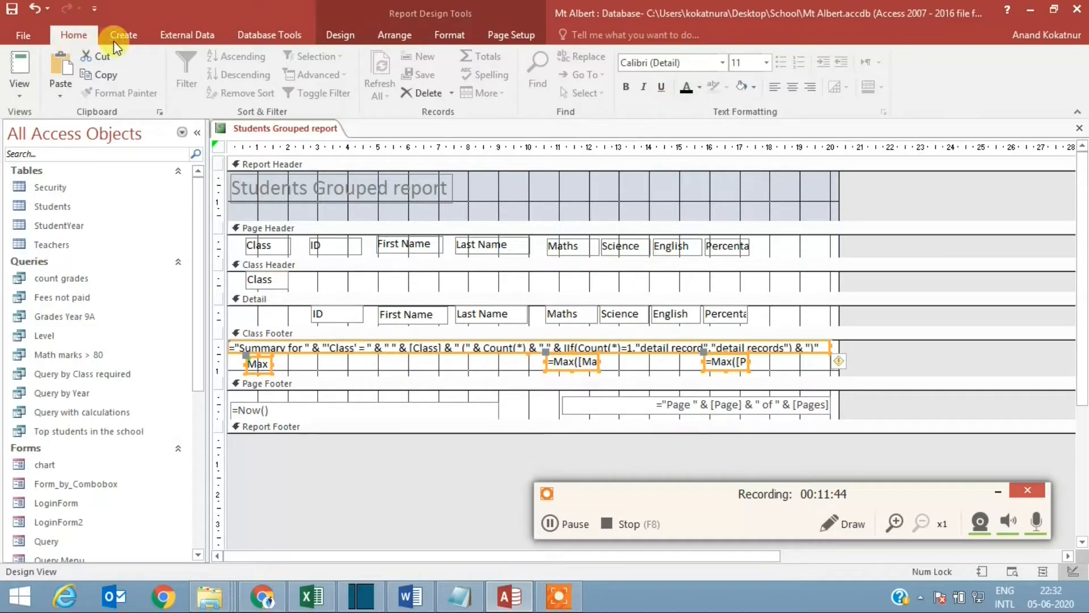
right_click(276, 129)
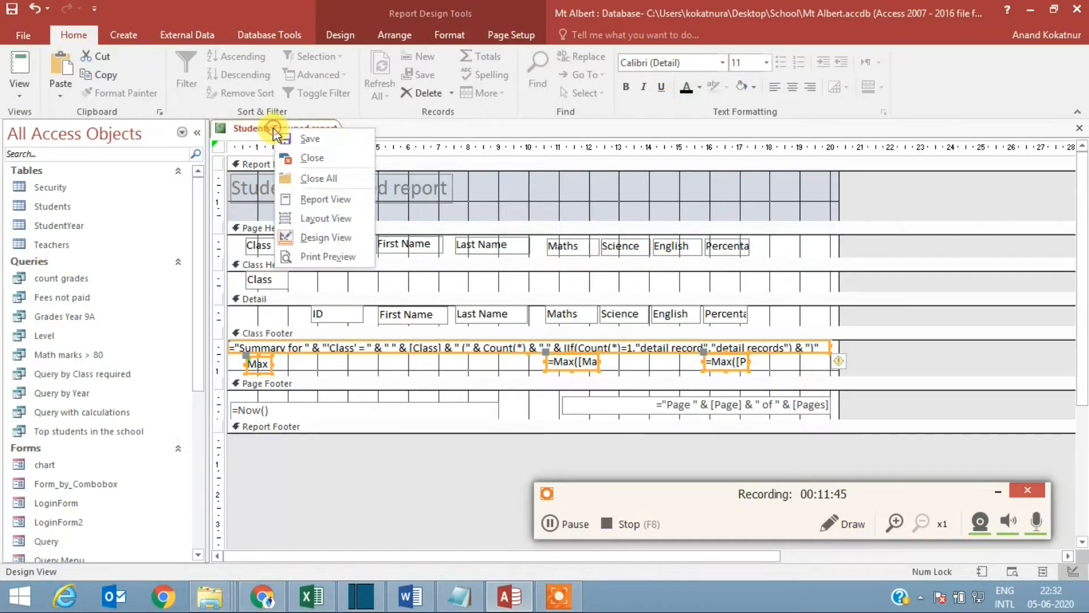
click(334, 198)
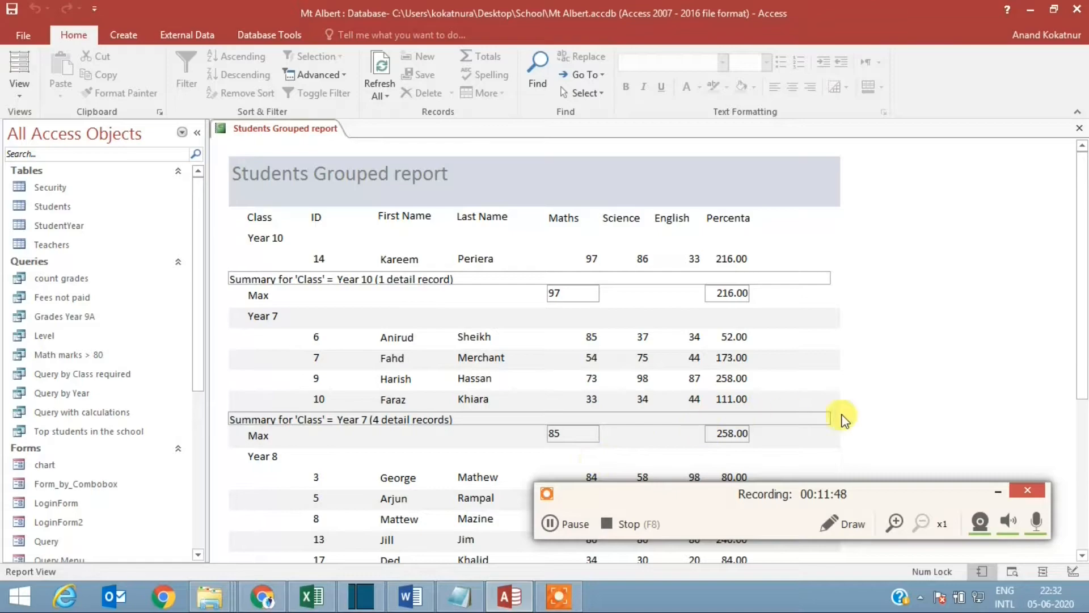
drag(893, 499, 891, 596)
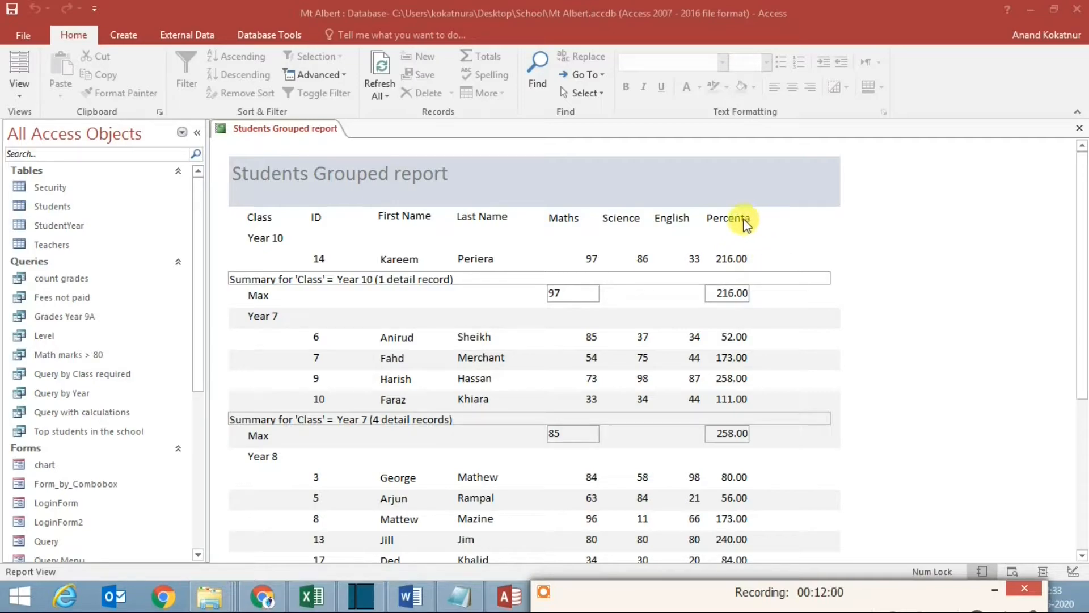
Step: In Design View, widen the Percentage label in the page header and the Percentage field in the detail section to about 2.5 cm
right_click(272, 129)
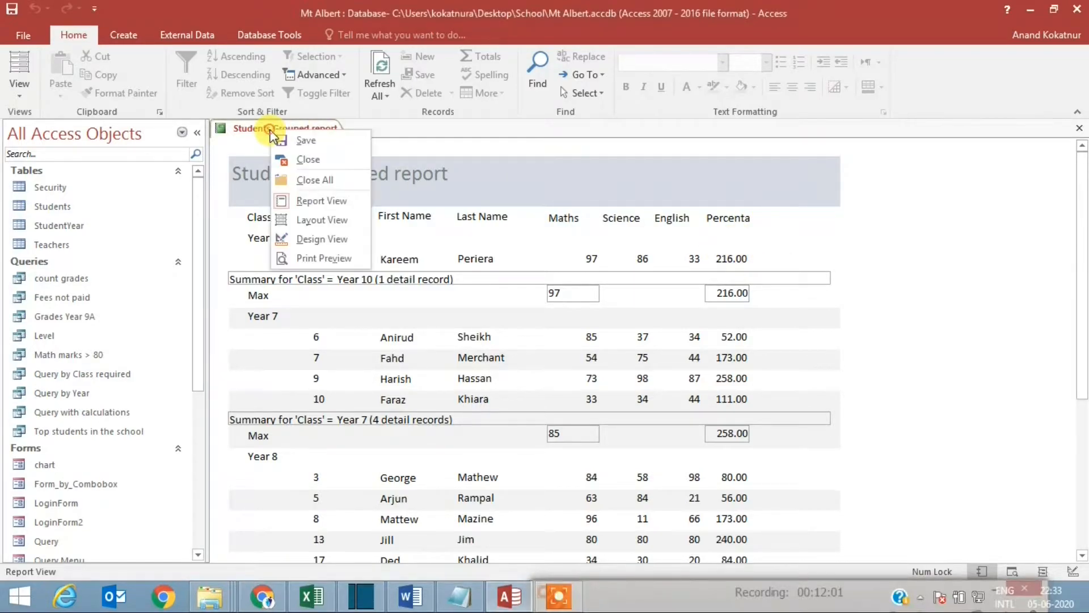
click(322, 239)
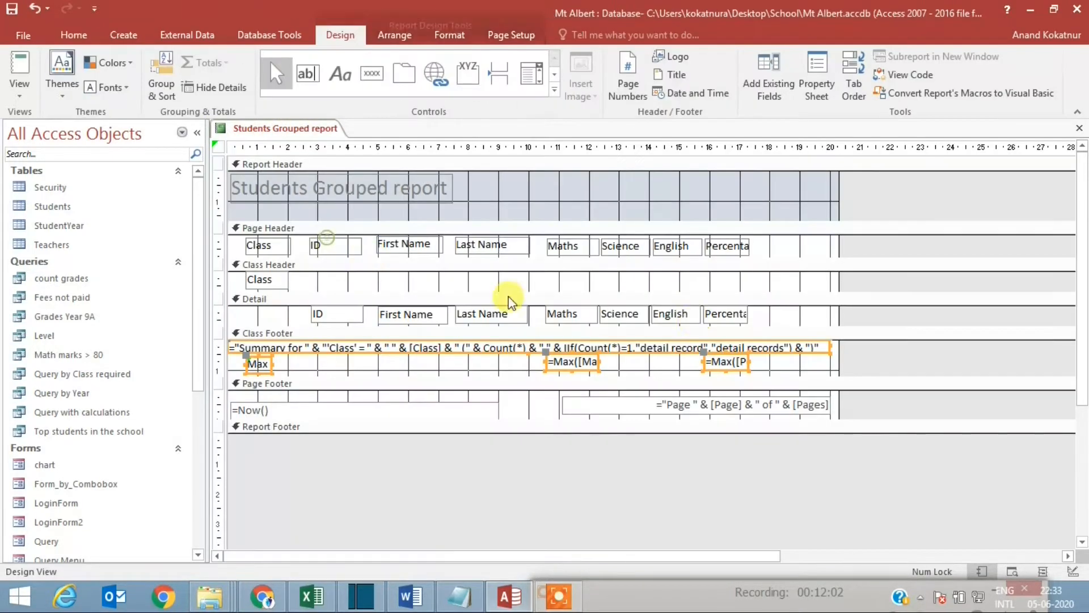
click(743, 249)
drag(750, 247, 782, 247)
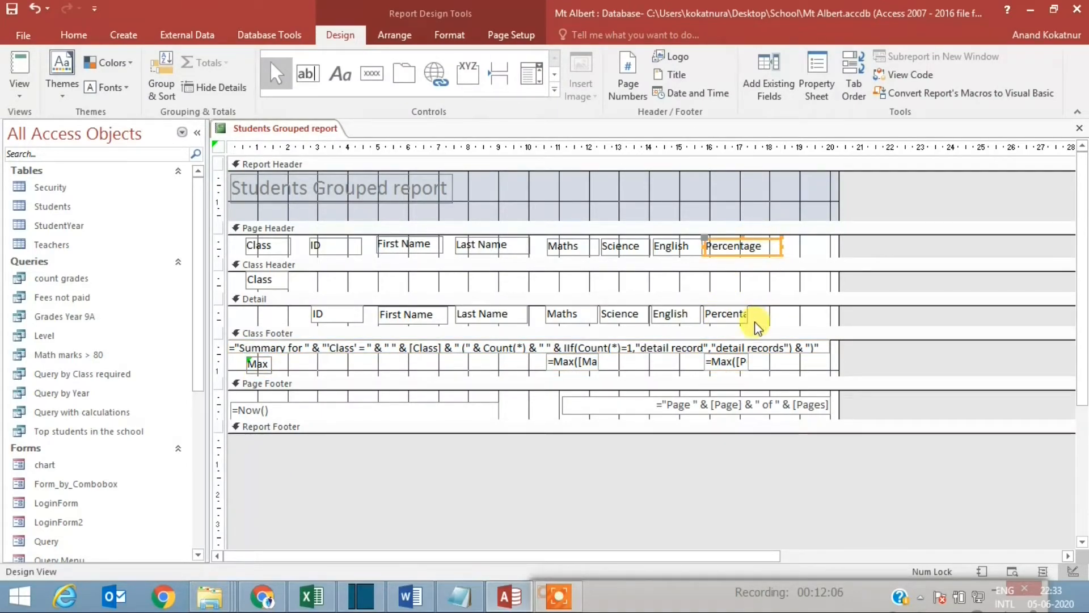
click(745, 319)
drag(749, 315, 780, 315)
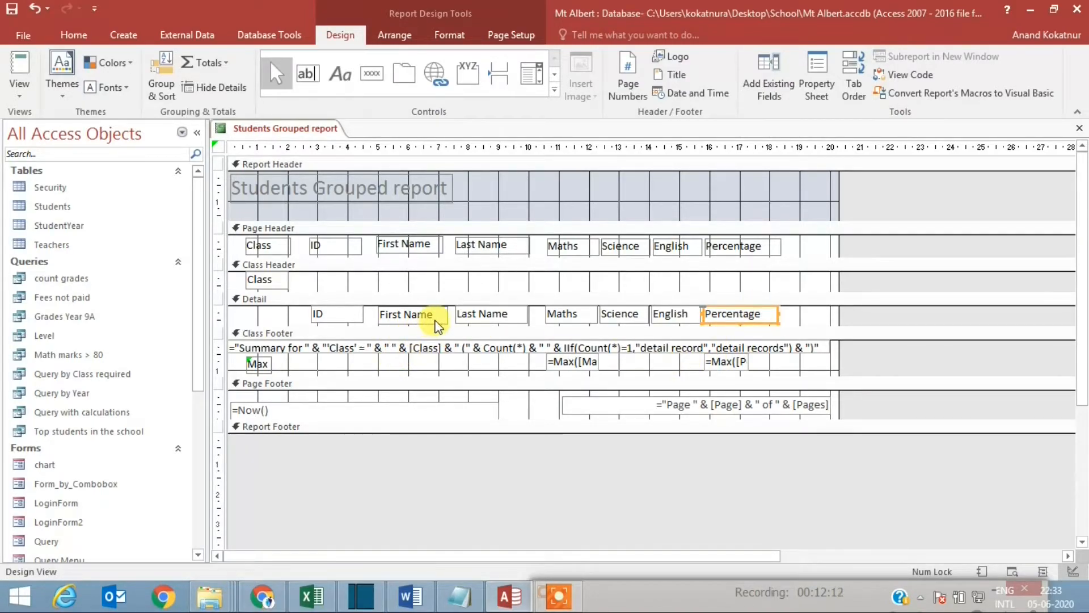
Step: Left-align the Maths, Science and English detail fields and both class footer Max boxes, and show the report in Report View
click(574, 316)
shift+click(623, 315)
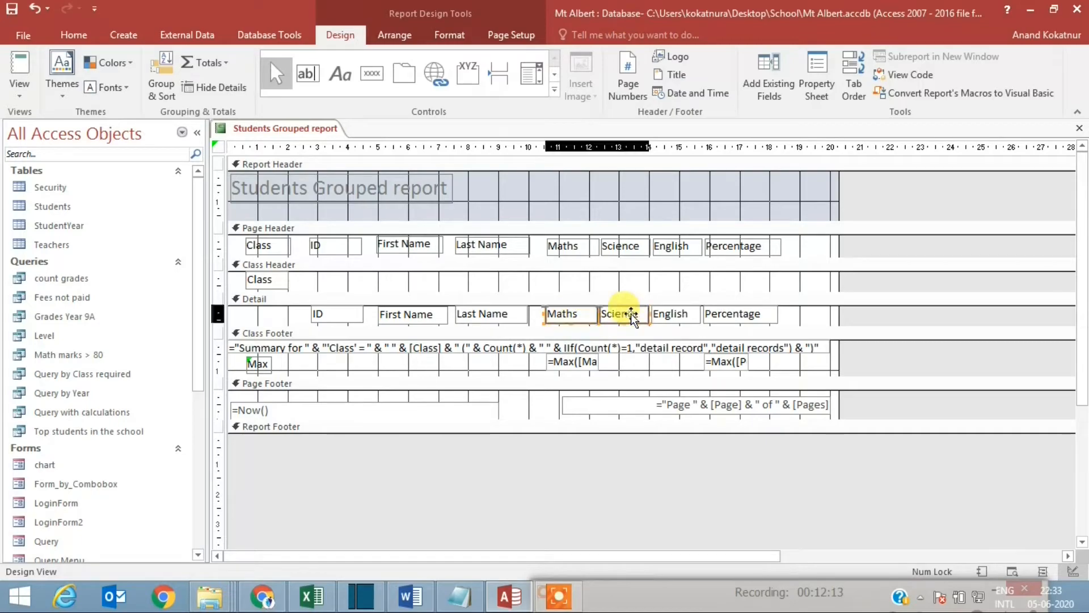
shift+click(675, 316)
shift+click(584, 361)
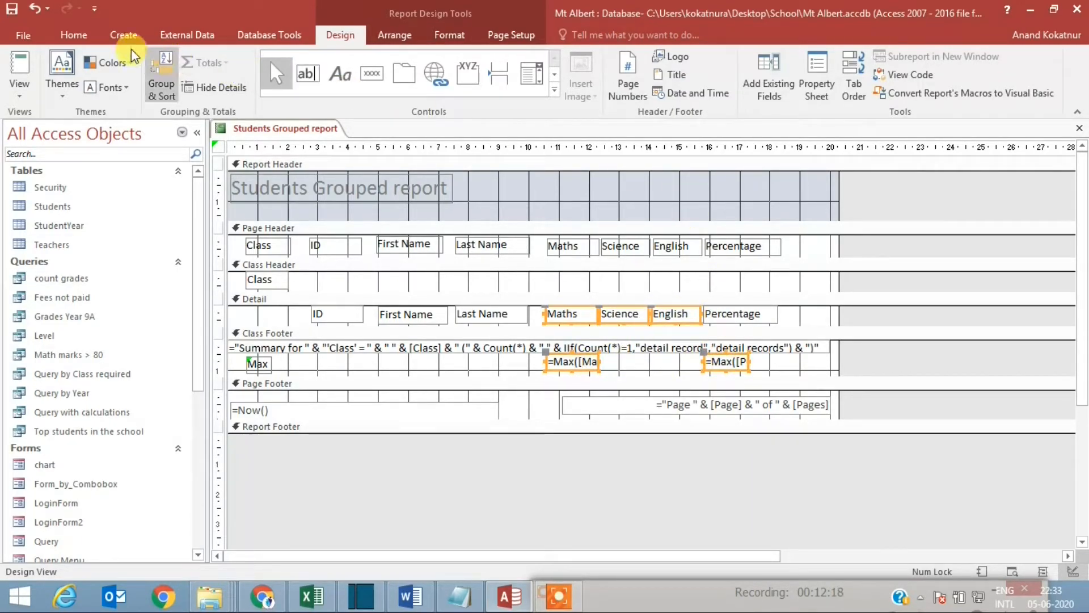
click(72, 35)
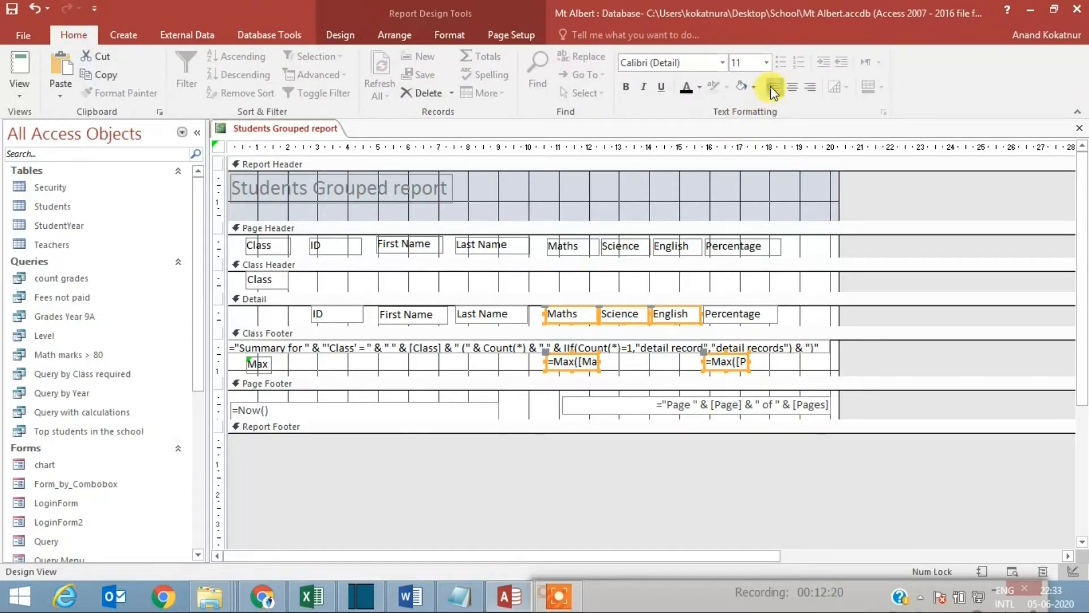
right_click(310, 130)
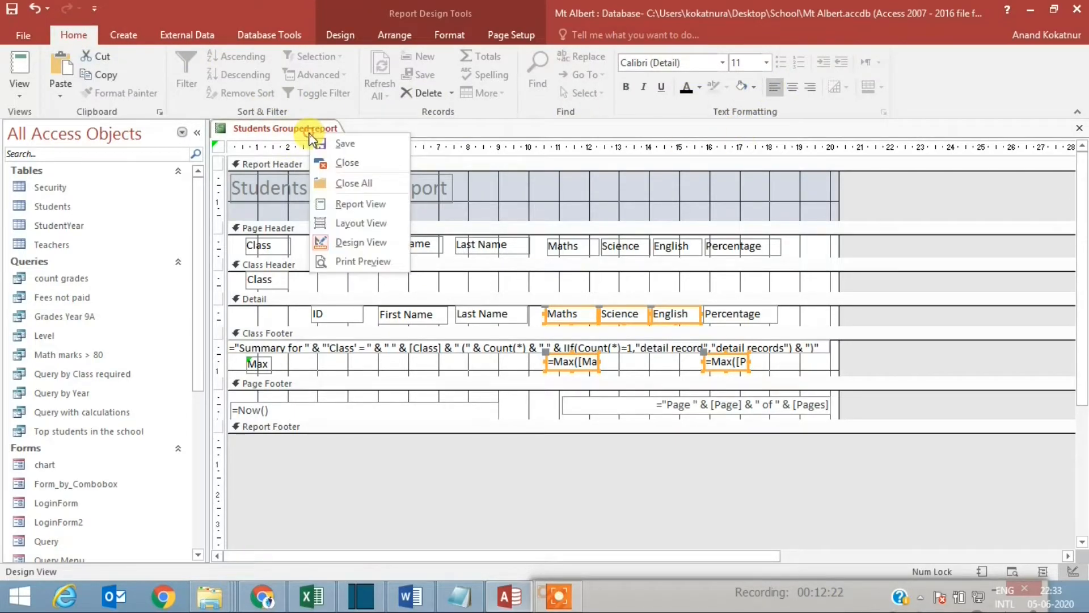
click(356, 203)
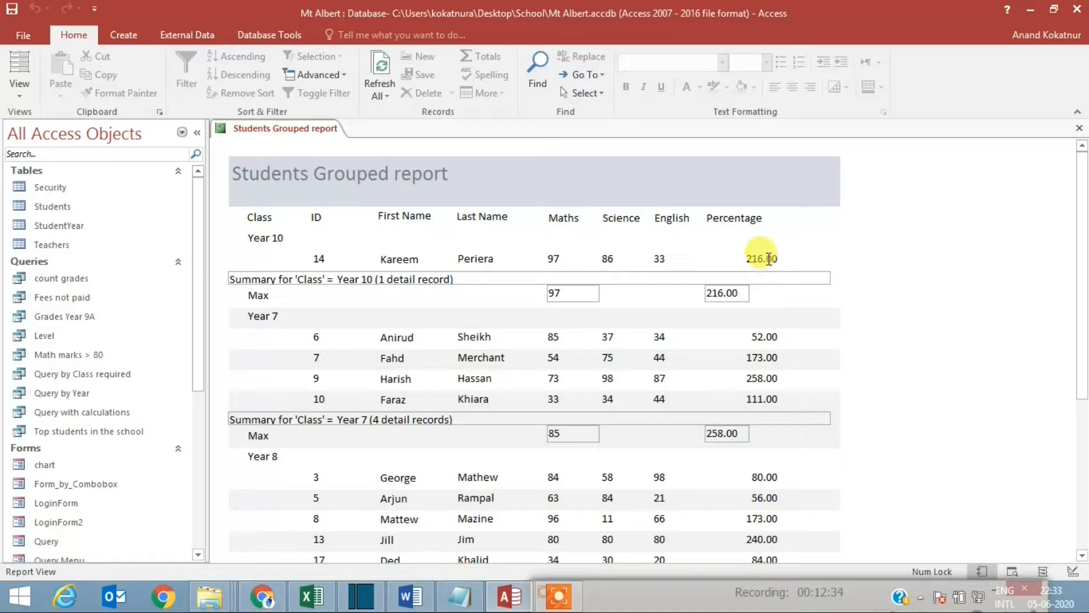
Step: Try to left-align the Percentage field in the detail section and check it in Report View
right_click(238, 133)
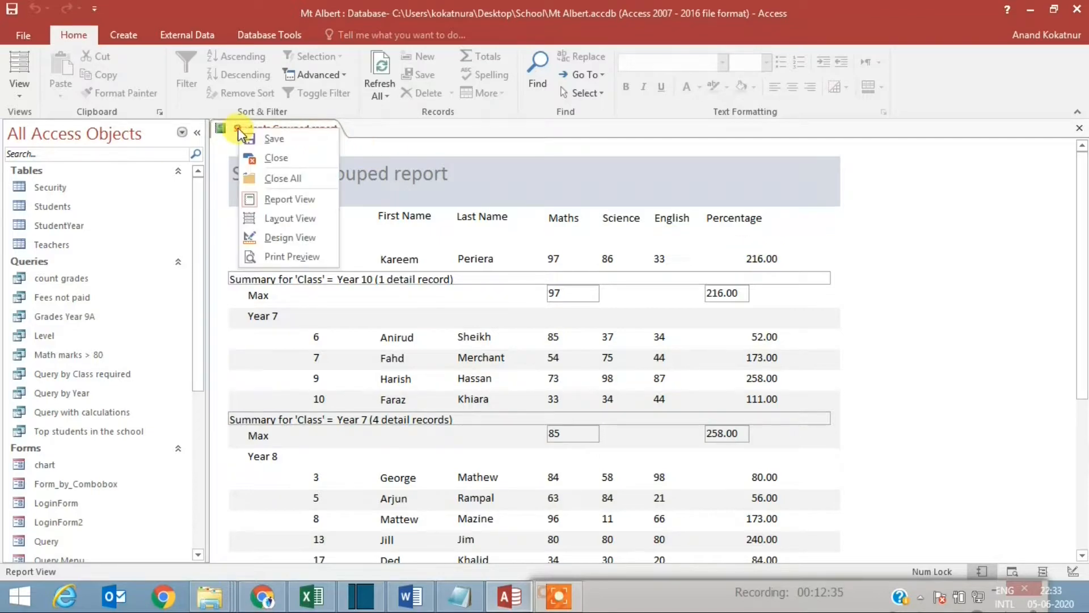
click(286, 238)
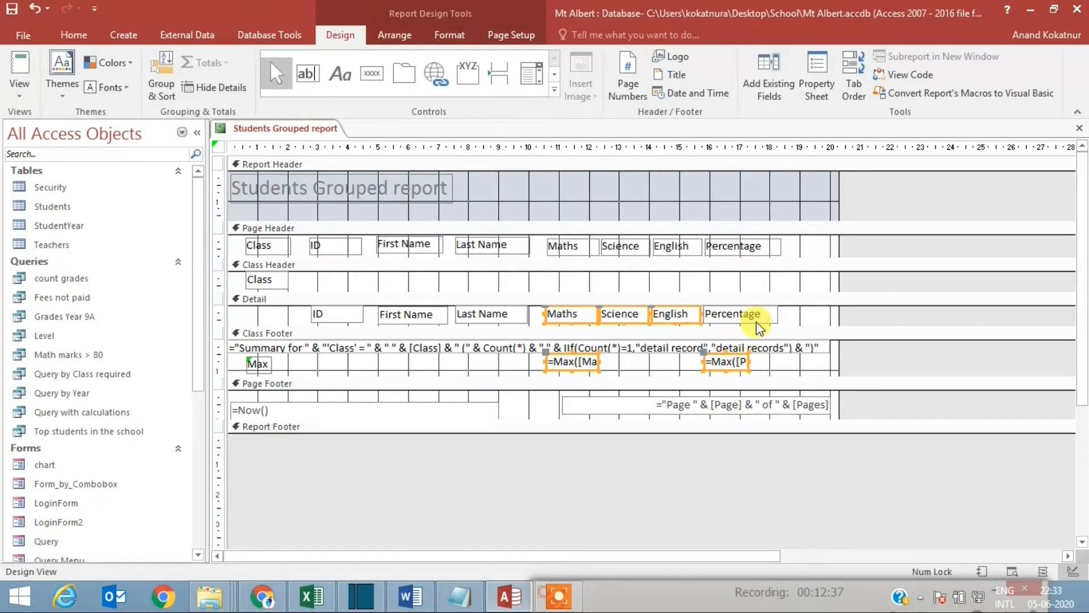
click(761, 320)
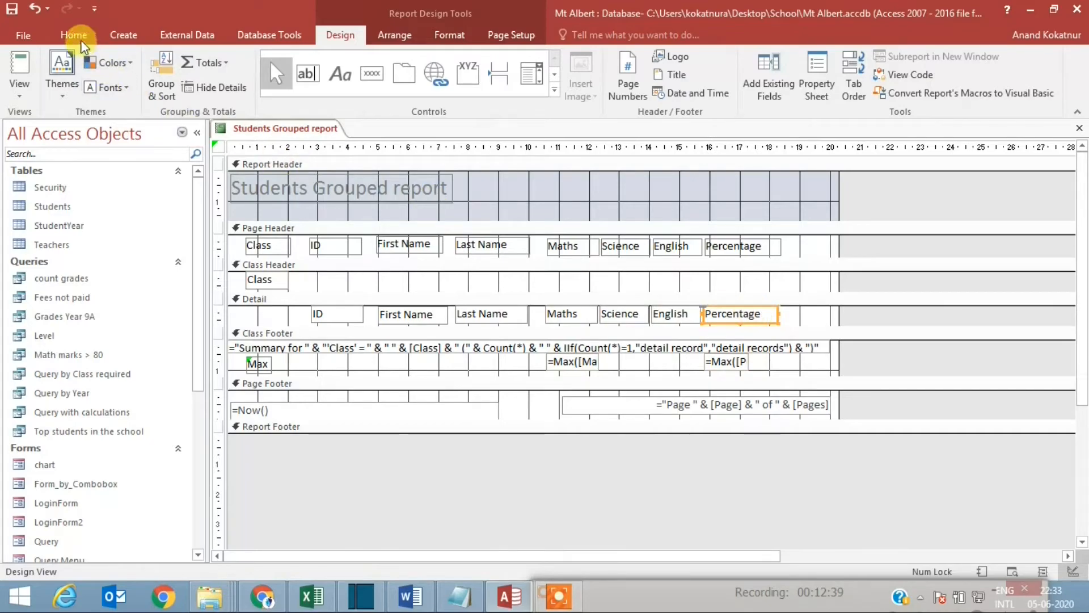
click(75, 35)
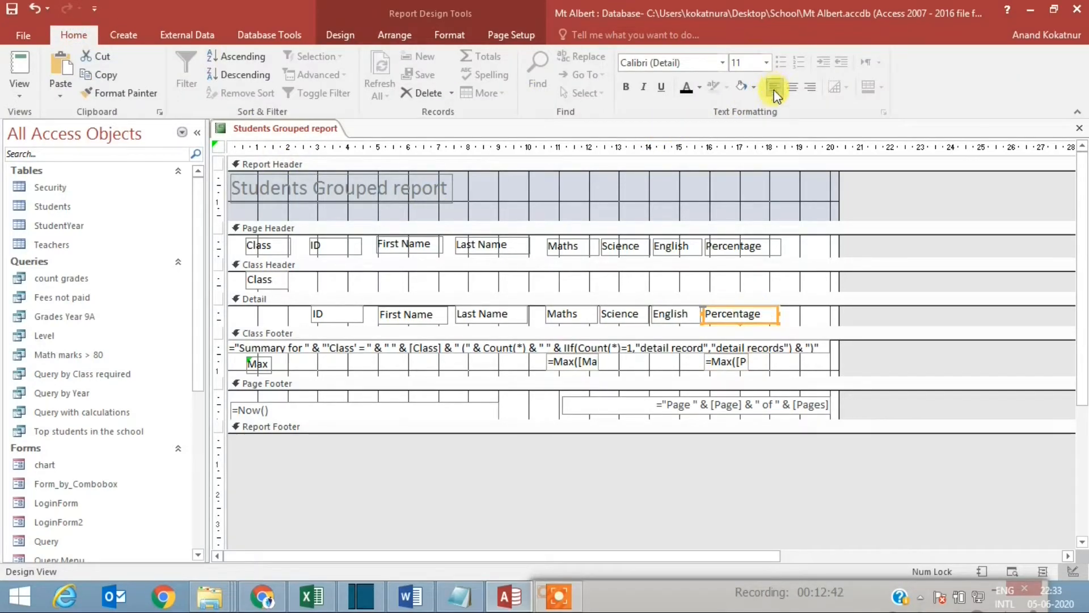
click(809, 321)
click(775, 315)
right_click(299, 132)
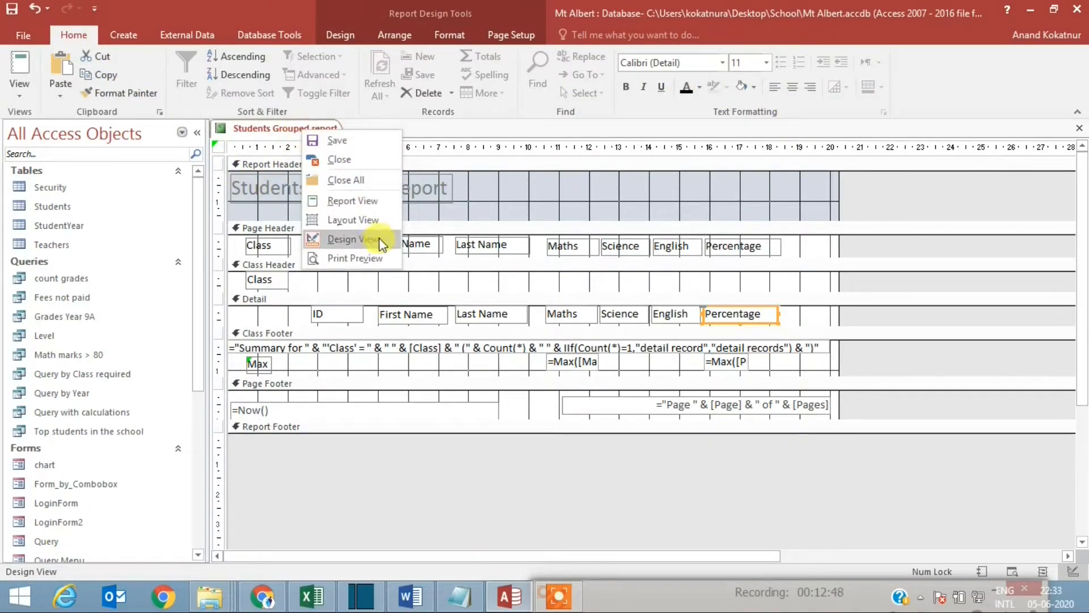
click(365, 202)
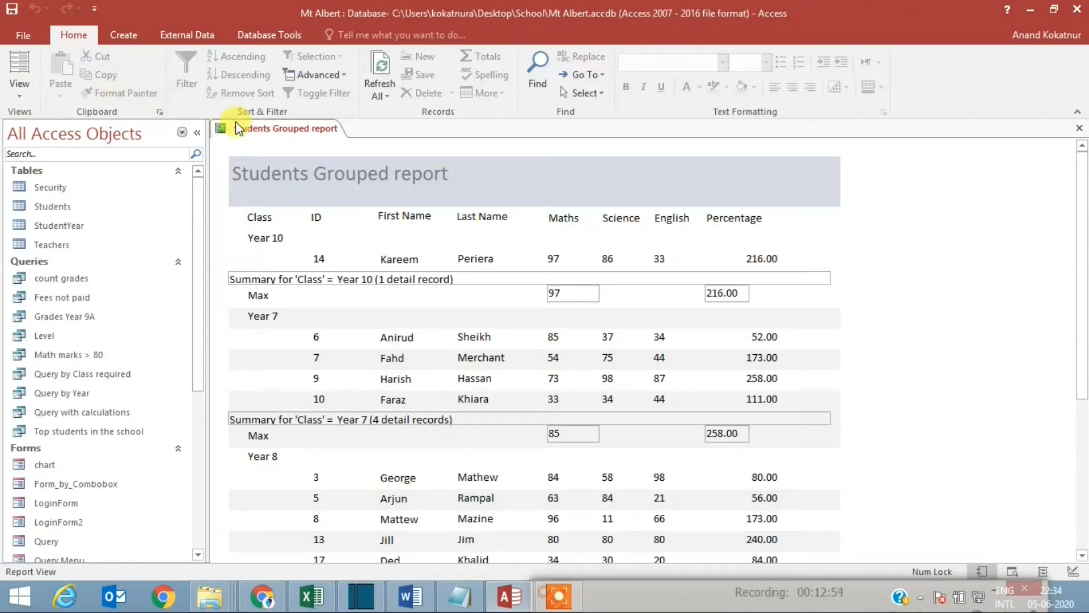
Step: Narrow the detail section's Percentage field to about 2 cm and try left-aligning its text again, checking it in Report View
right_click(275, 129)
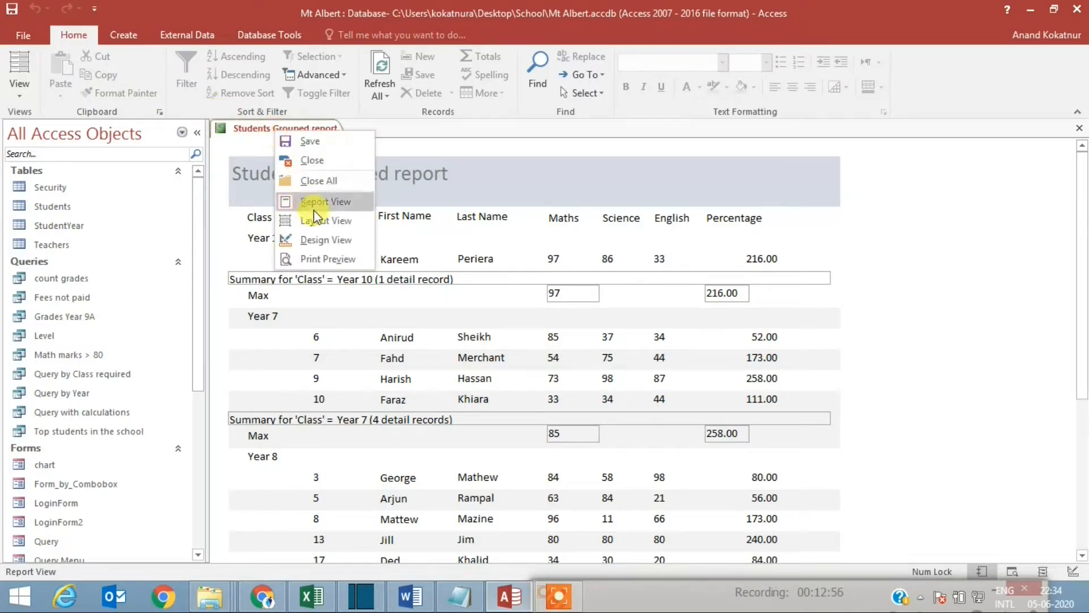
click(335, 250)
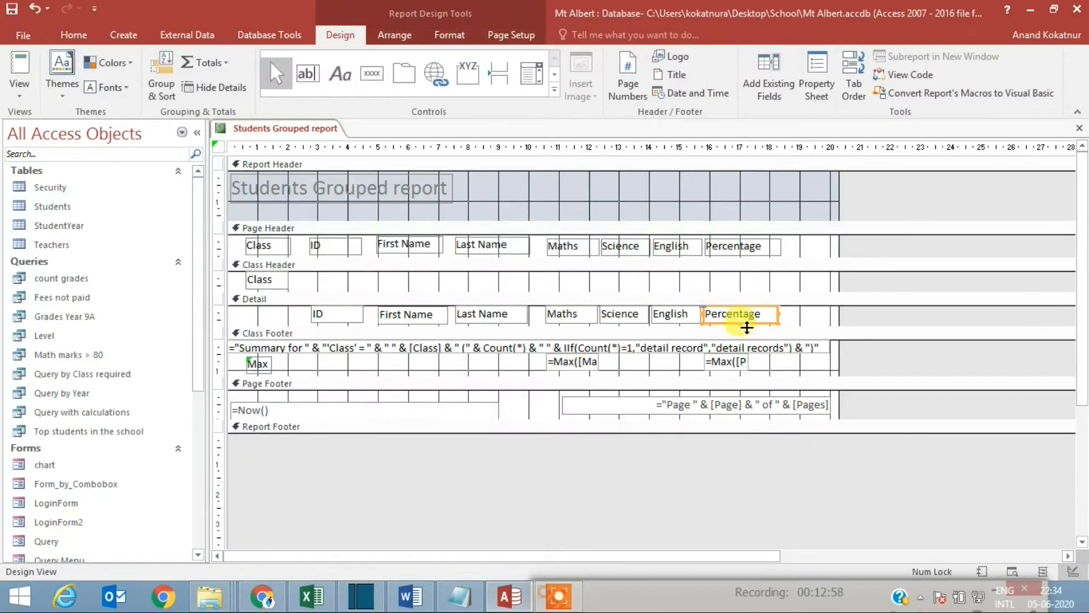
click(816, 318)
click(775, 324)
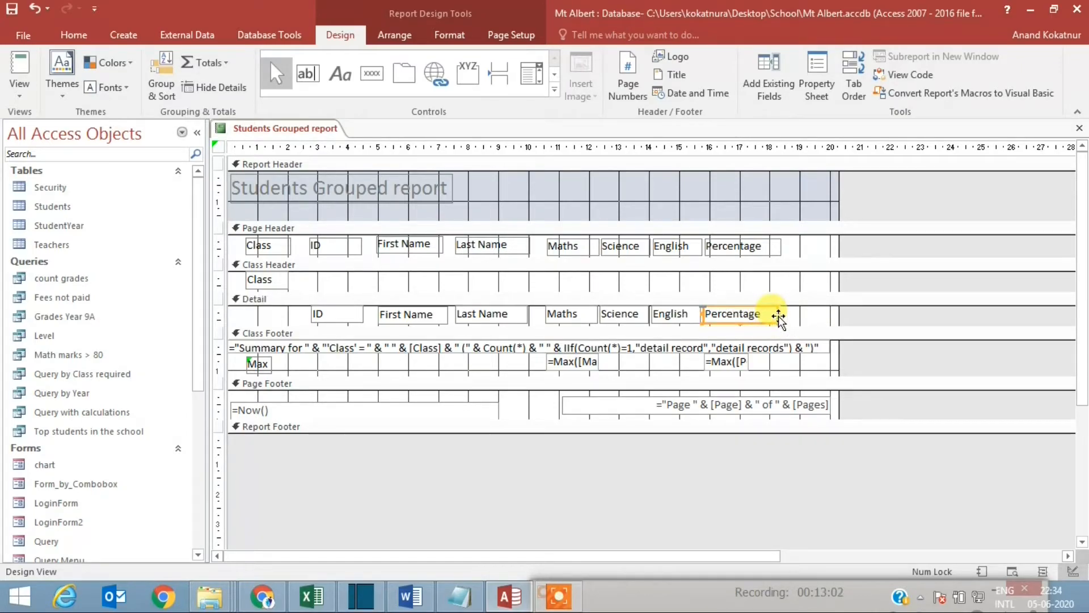
drag(778, 314, 765, 314)
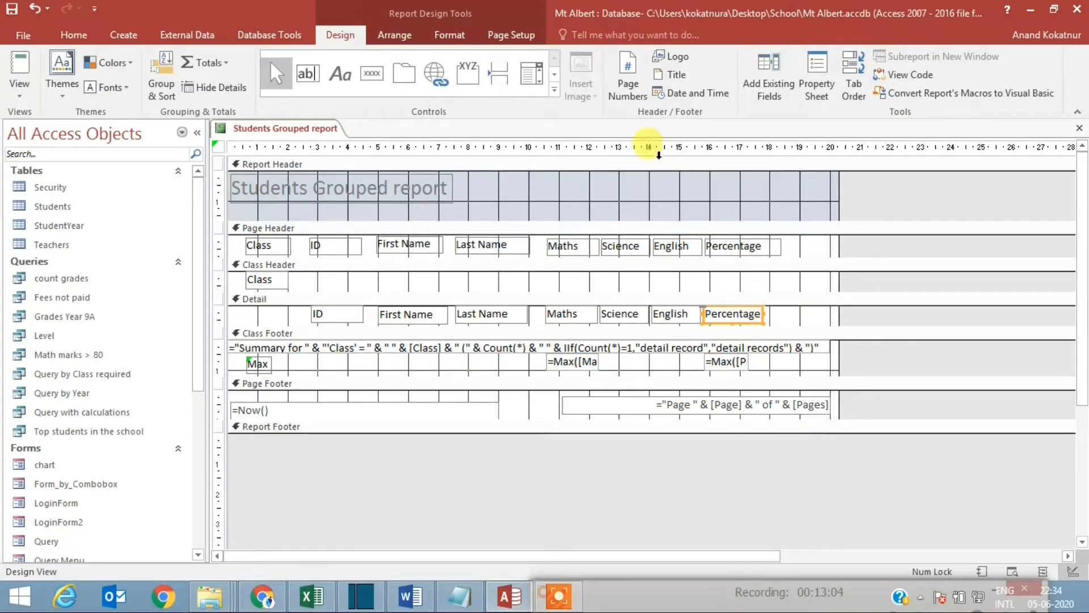
click(80, 37)
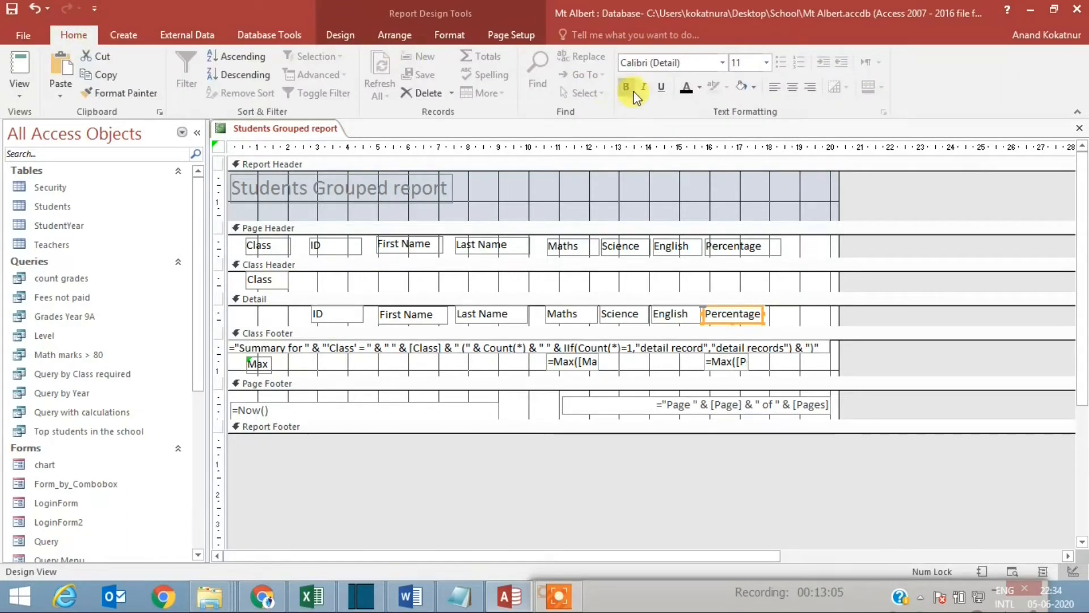
click(774, 87)
click(758, 323)
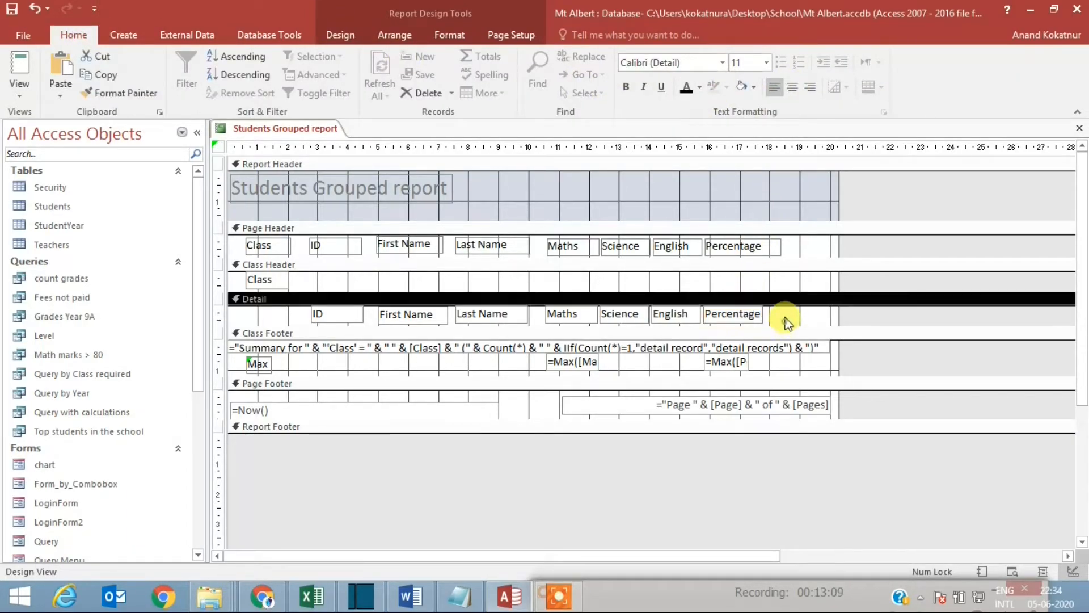
click(752, 318)
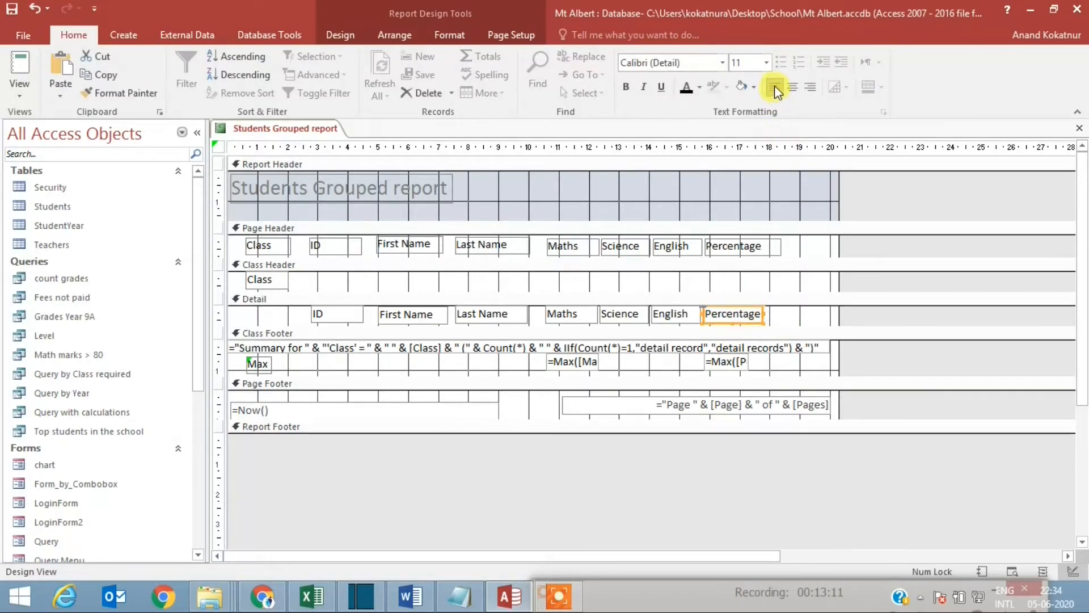
right_click(269, 131)
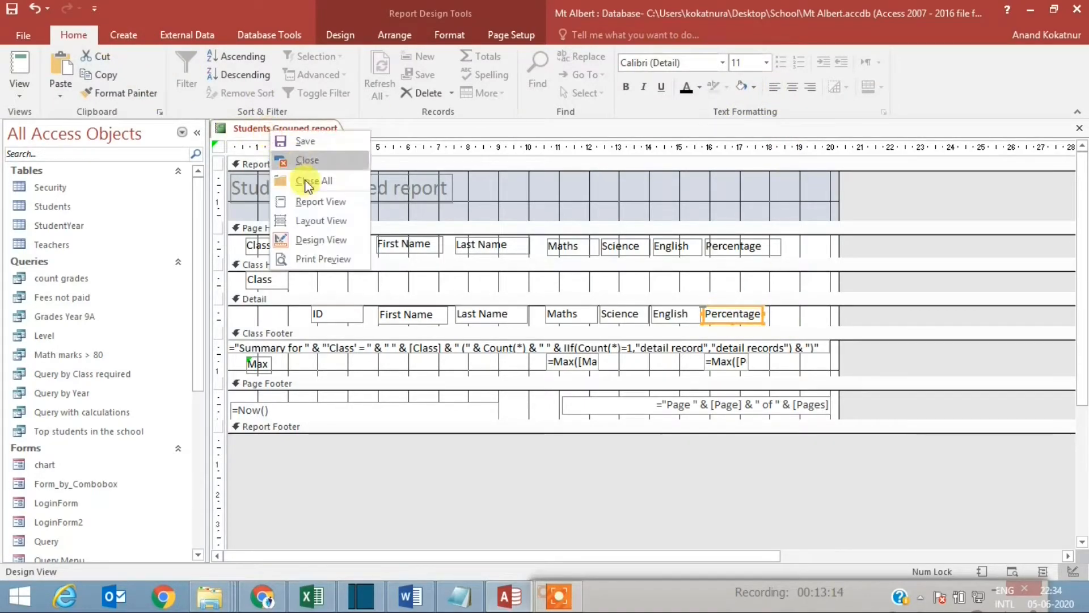
click(326, 203)
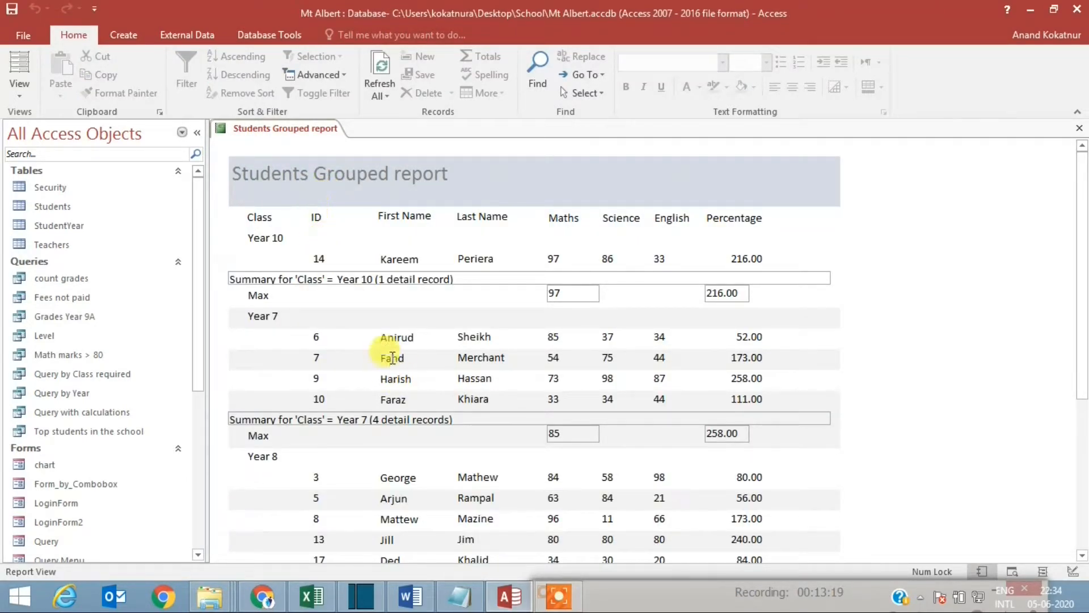
click(553, 598)
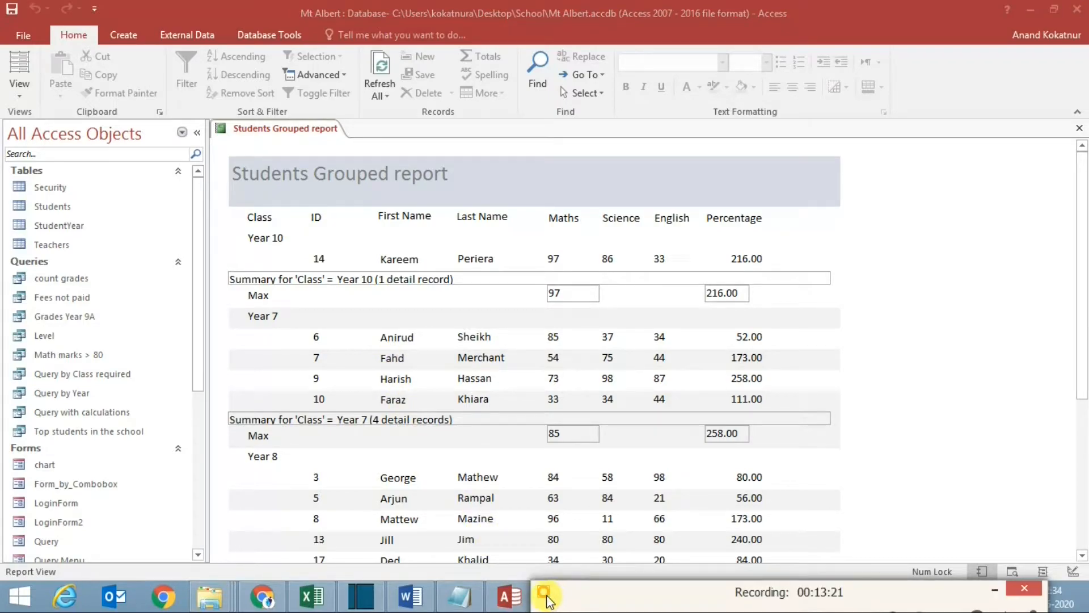
drag(565, 595, 561, 554)
click(559, 573)
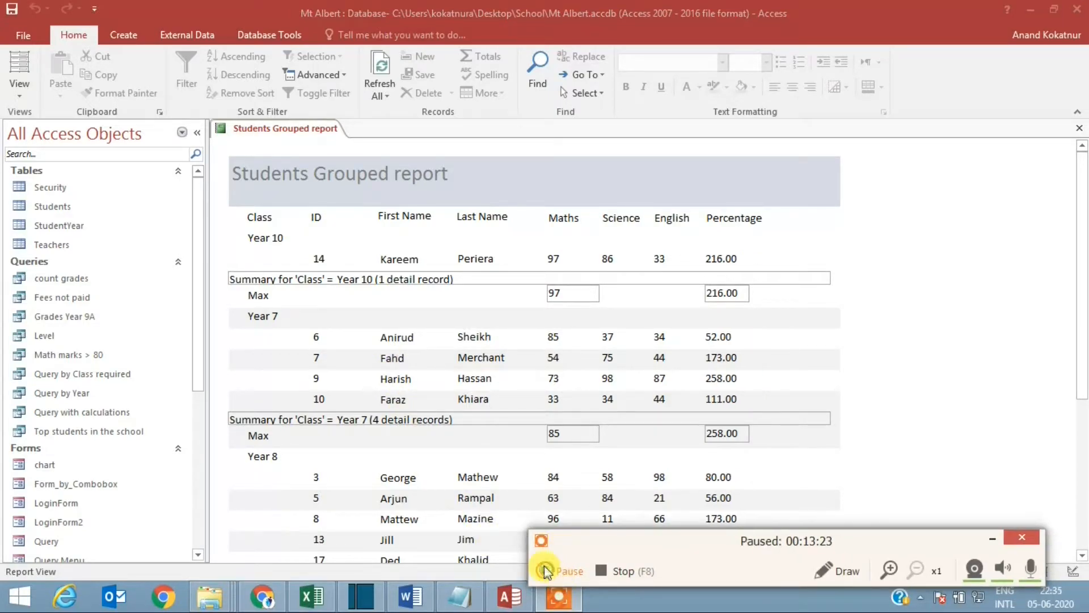
click(547, 566)
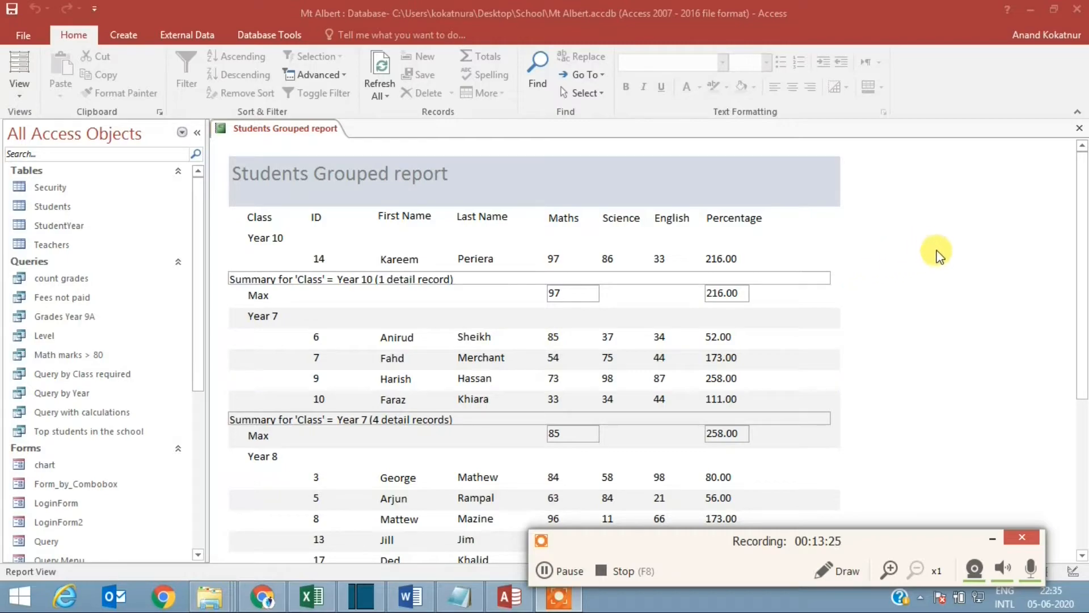
Step: In Design View, give both class footer Max boxes a yellow background
right_click(288, 132)
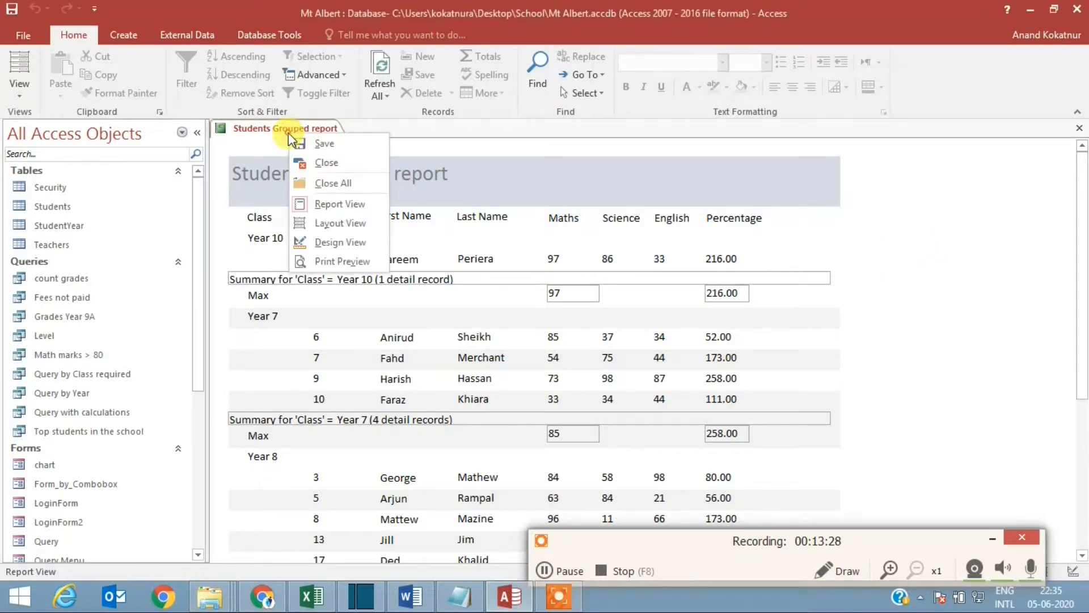
click(342, 242)
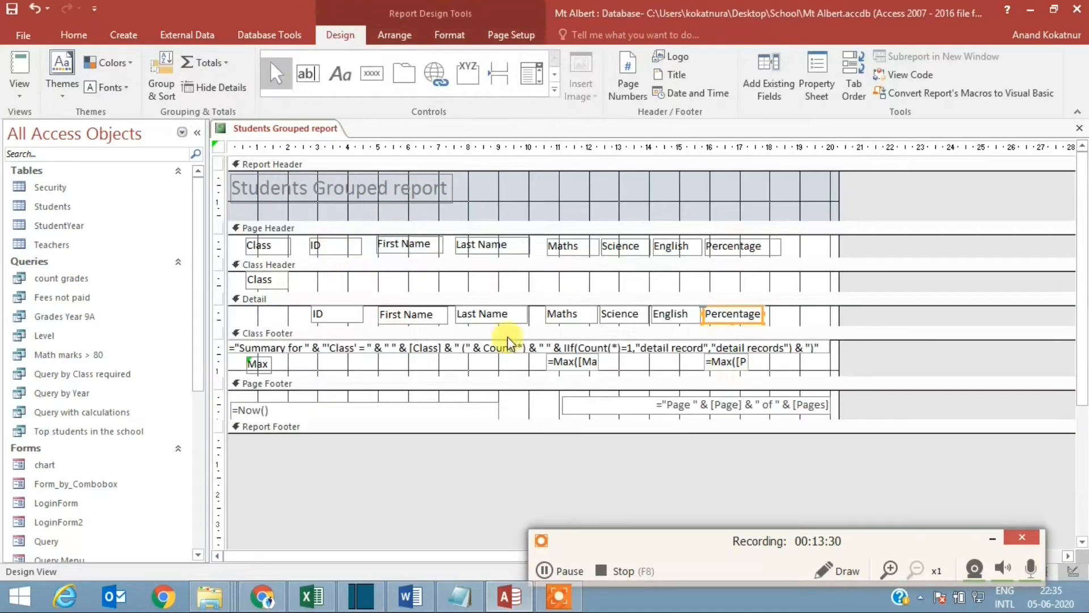
click(591, 365)
shift+click(737, 366)
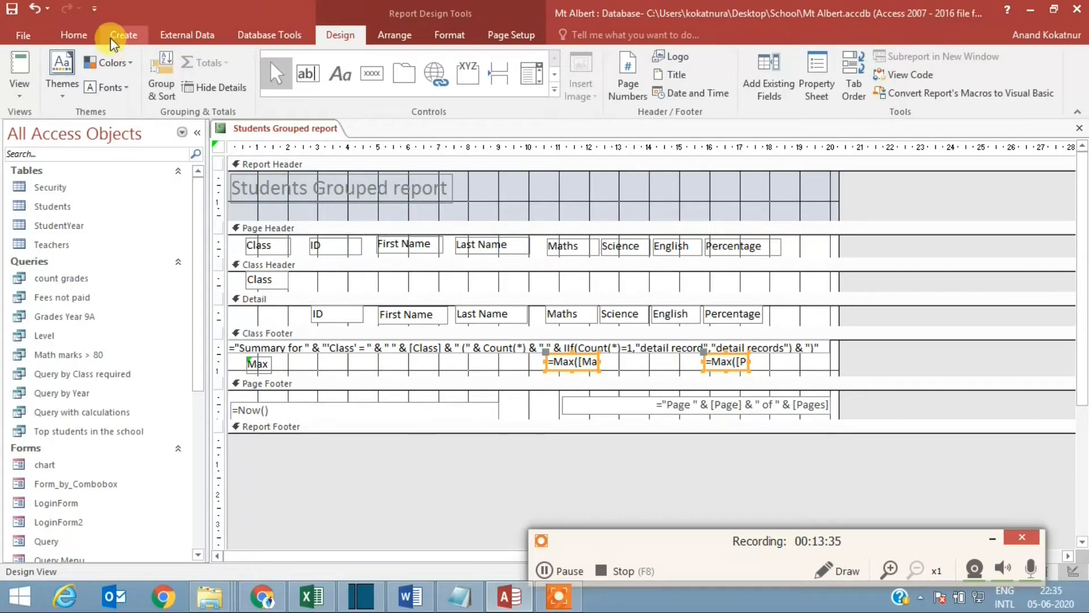
click(82, 36)
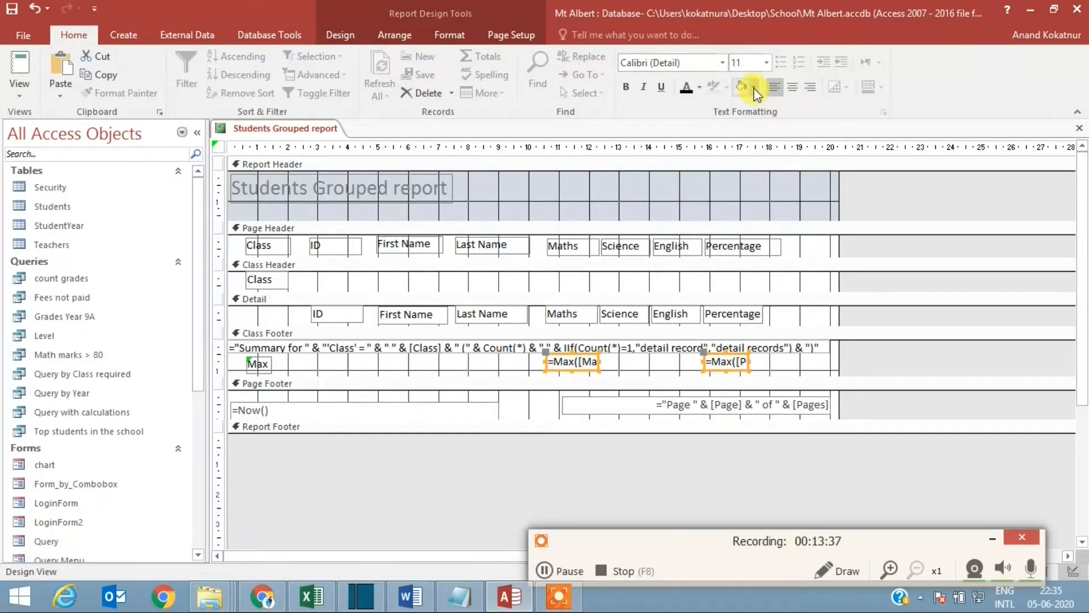
click(755, 88)
click(781, 312)
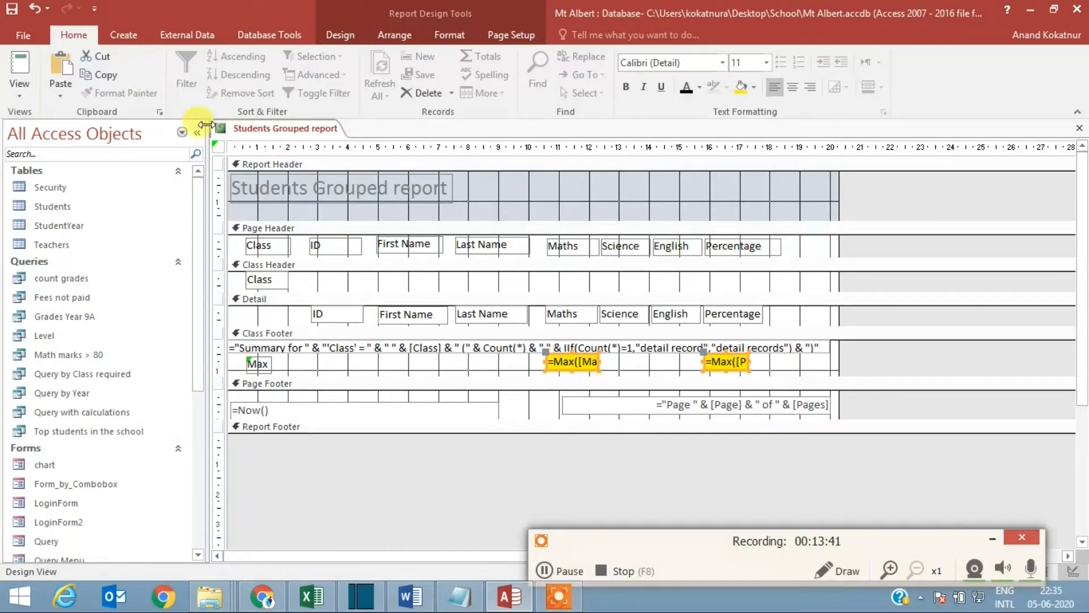
Step: Show the report in Report View and examine the highlighted Max summaries for every class
right_click(275, 126)
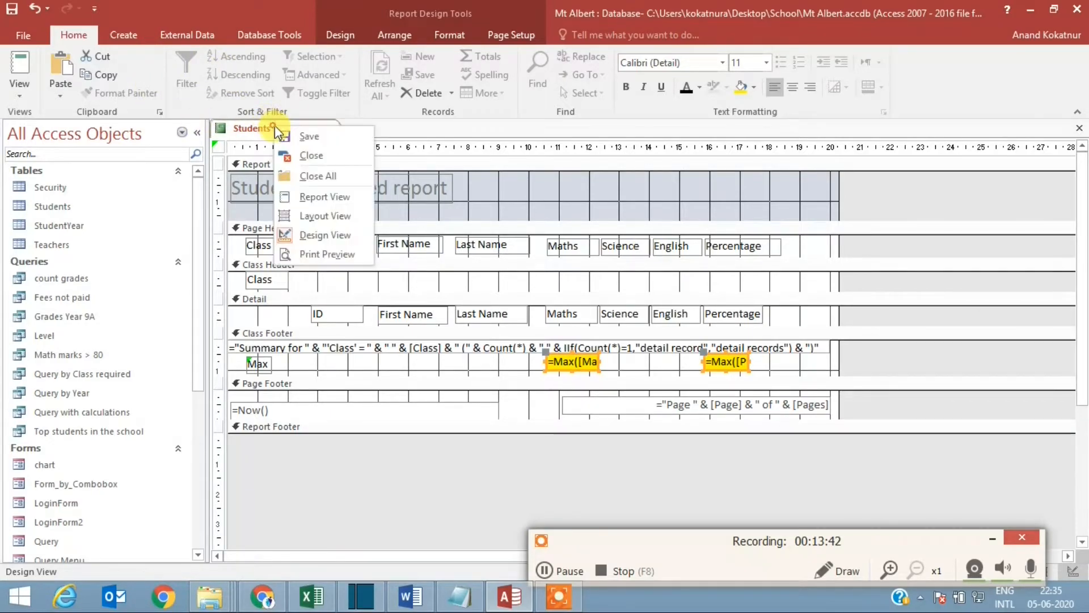
click(315, 199)
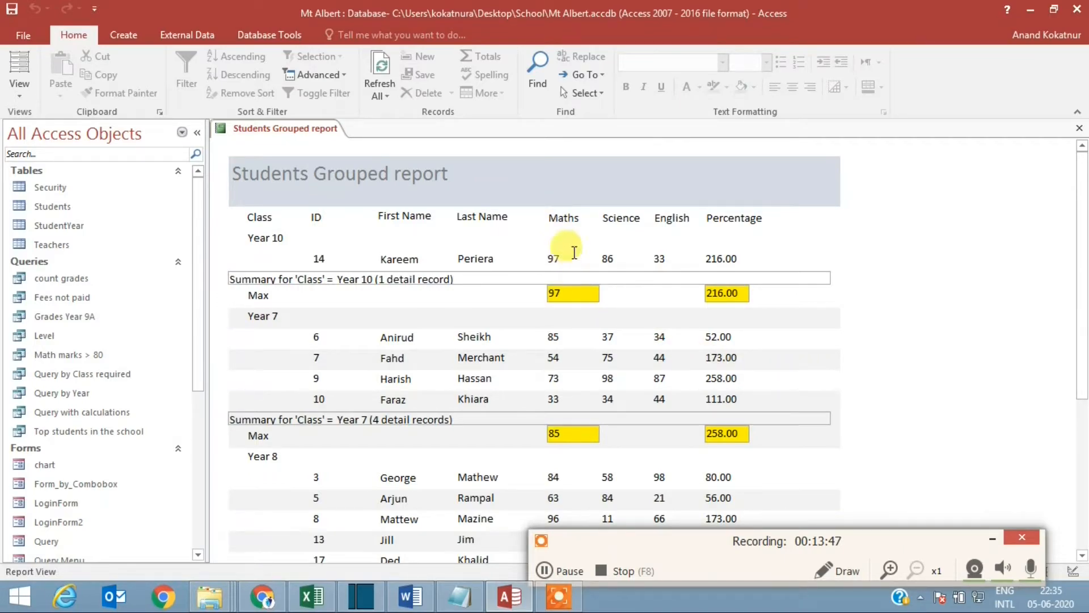
scroll(559, 290, down, 2)
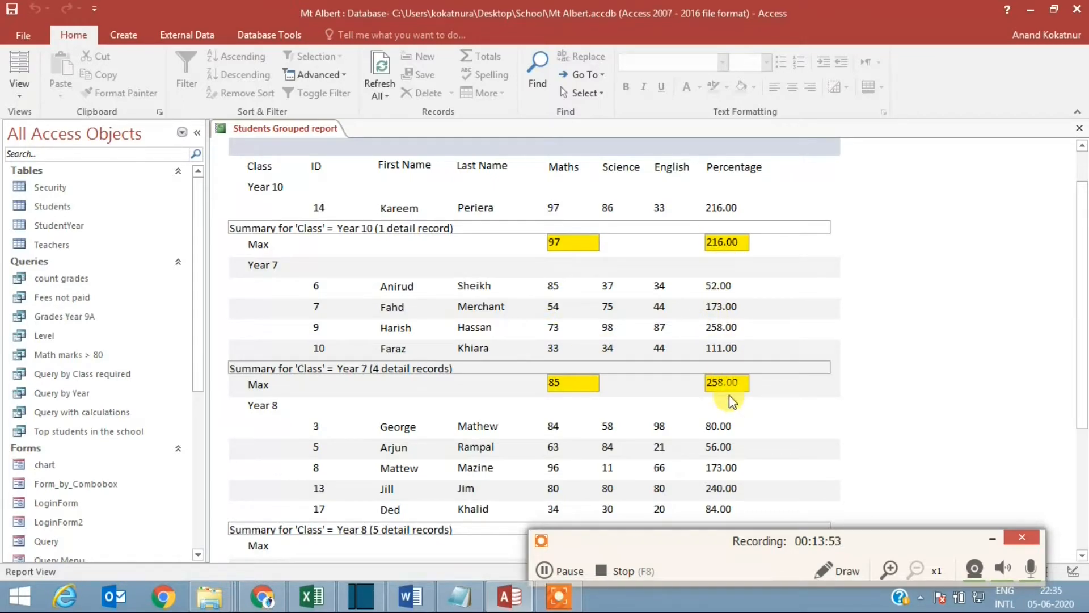
scroll(469, 333, down, 2)
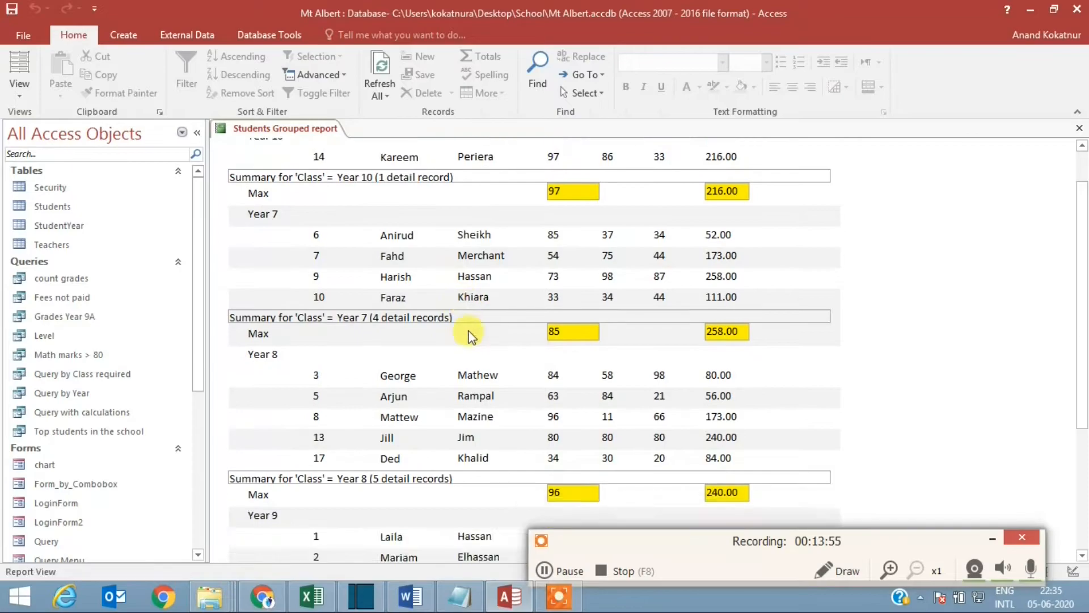
scroll(487, 331, up, 1)
scroll(482, 329, down, 6)
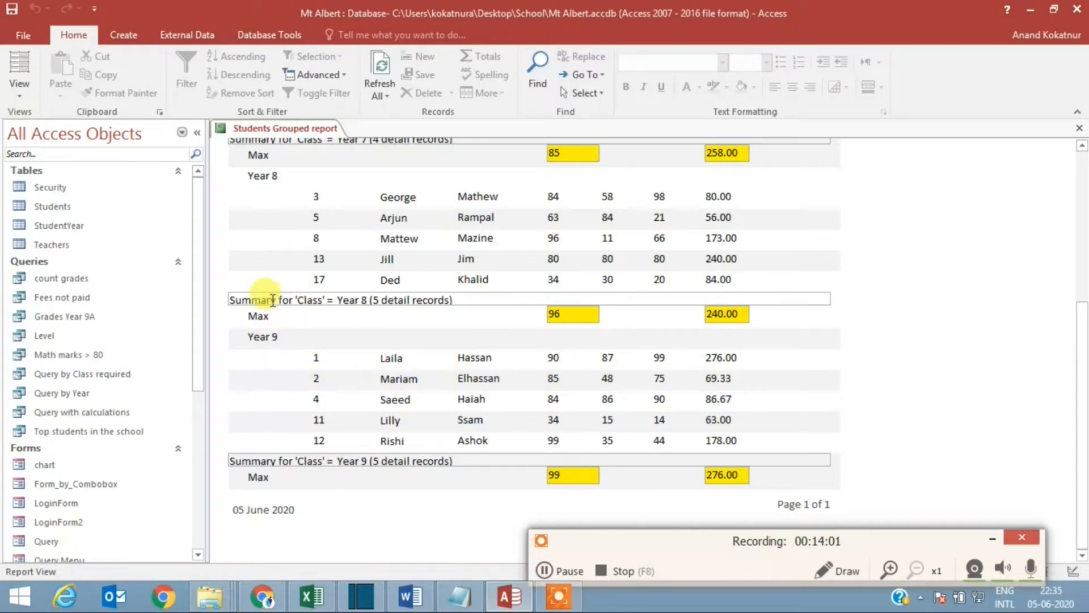
scroll(328, 345, up, 5)
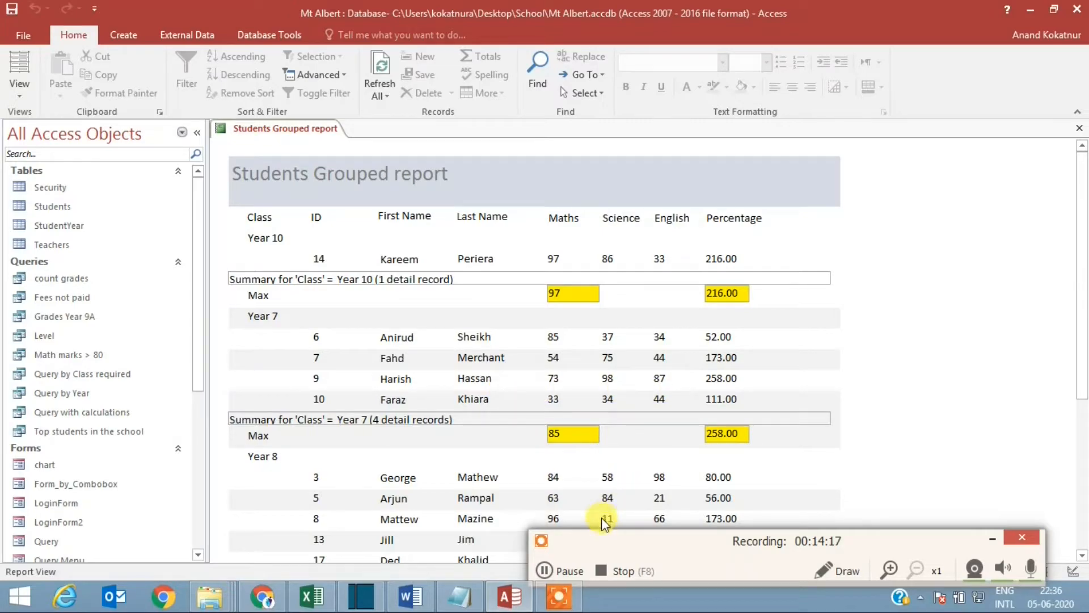
click(543, 569)
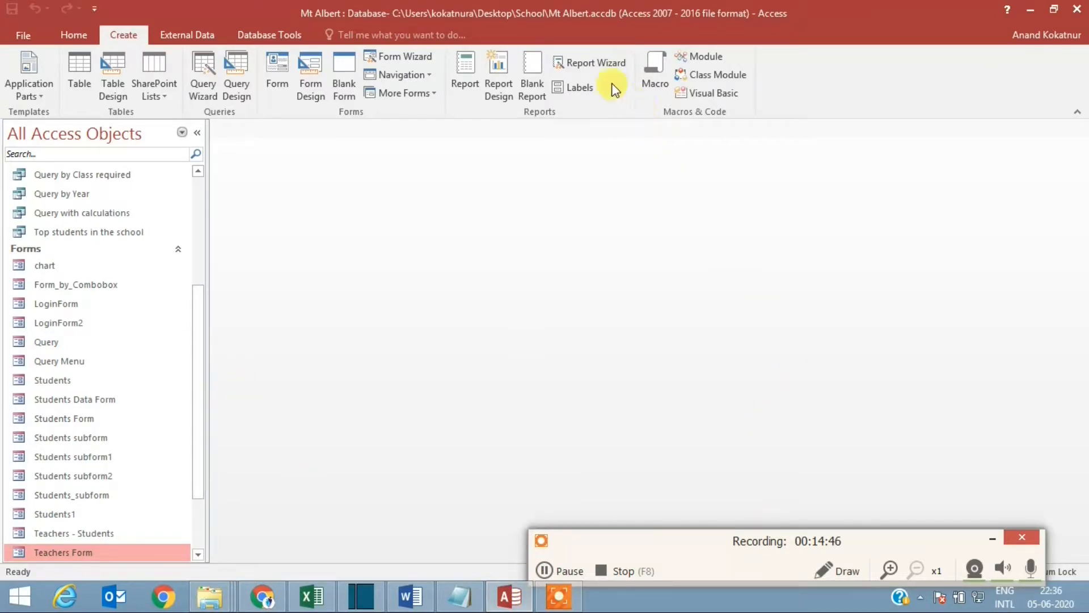
Step: Start a Report Wizard report based on the Query by Class required query, including all its fields from ID to Grade
click(591, 62)
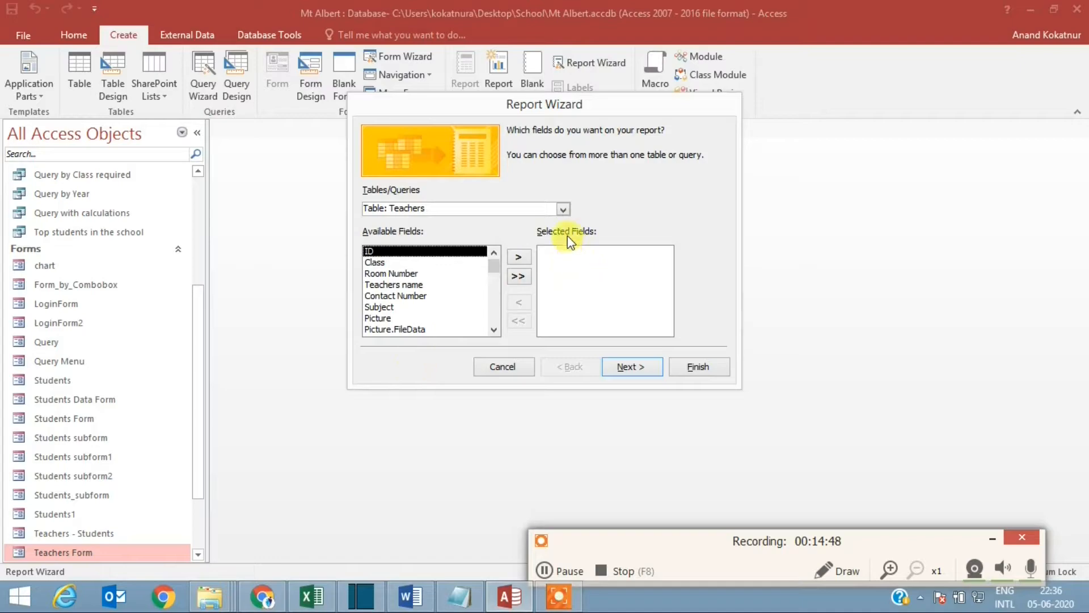
click(563, 209)
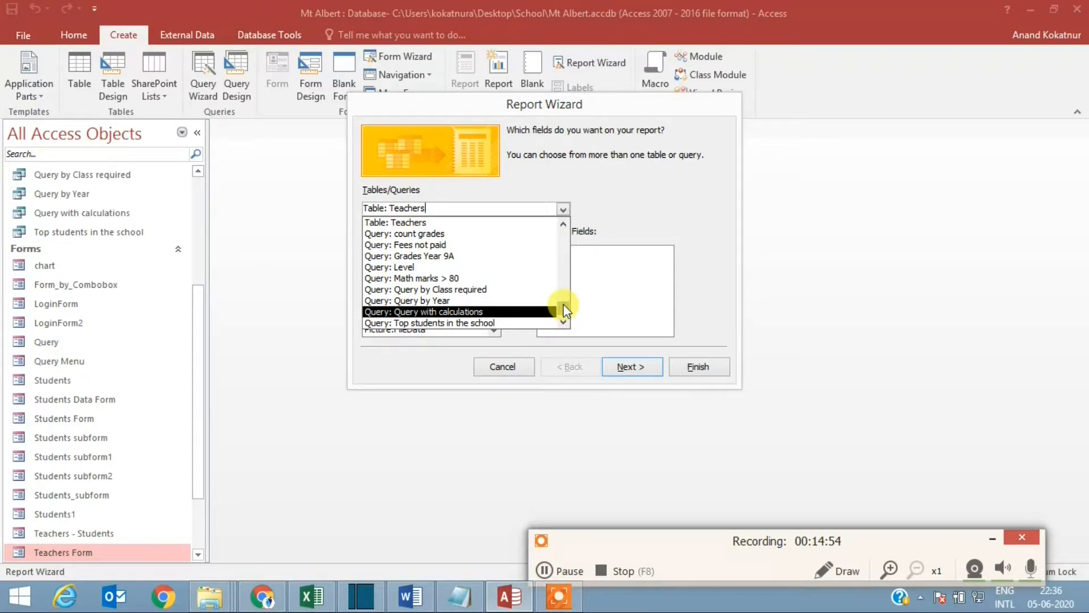
click(439, 292)
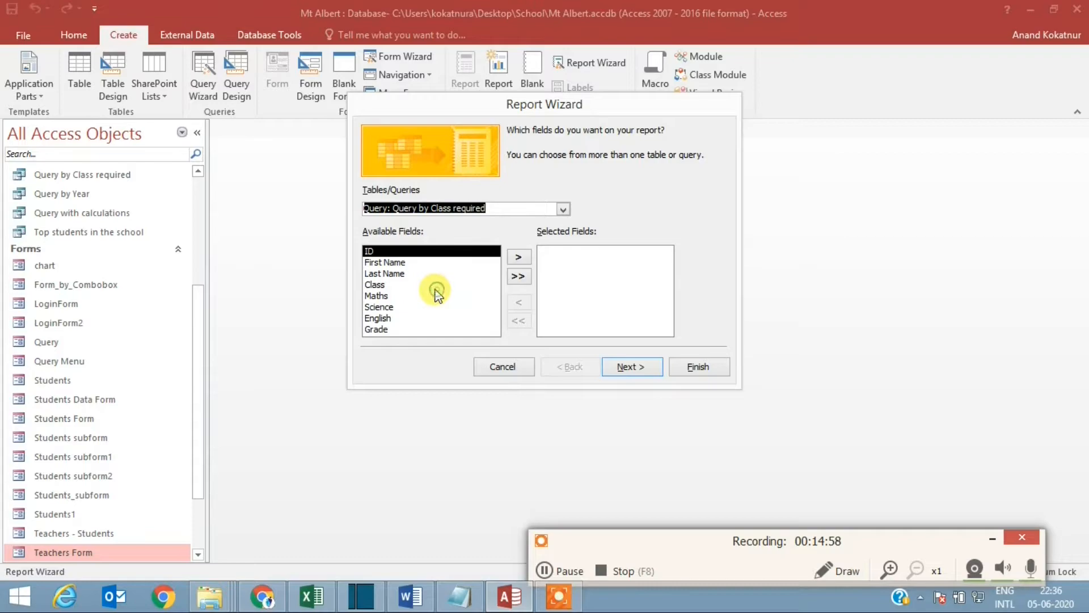
click(516, 258)
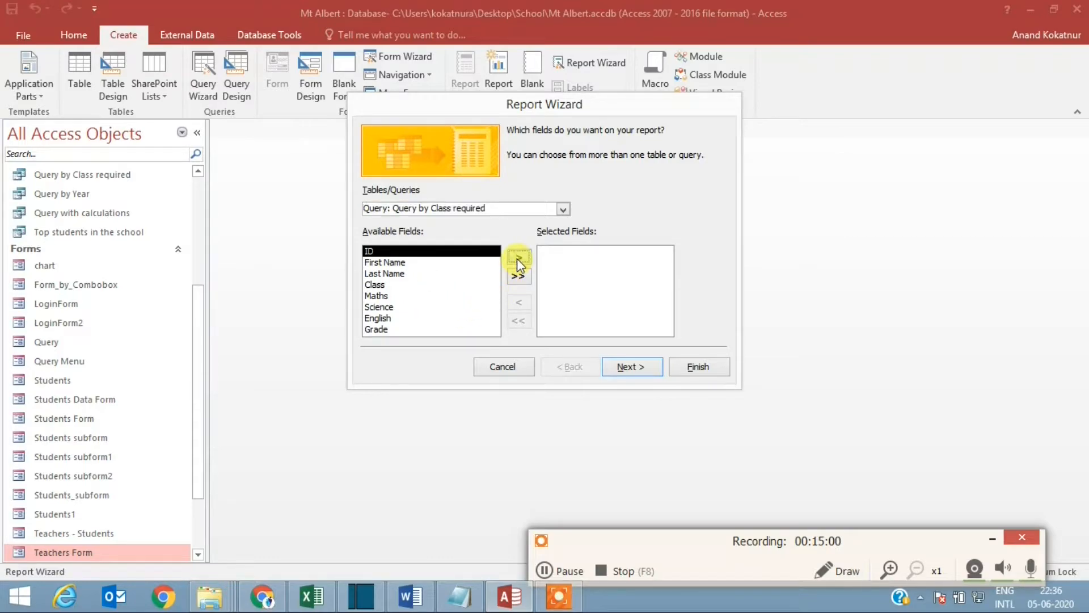
click(516, 258)
click(516, 258)
click(516, 258)
click(516, 257)
click(516, 257)
click(516, 257)
click(516, 257)
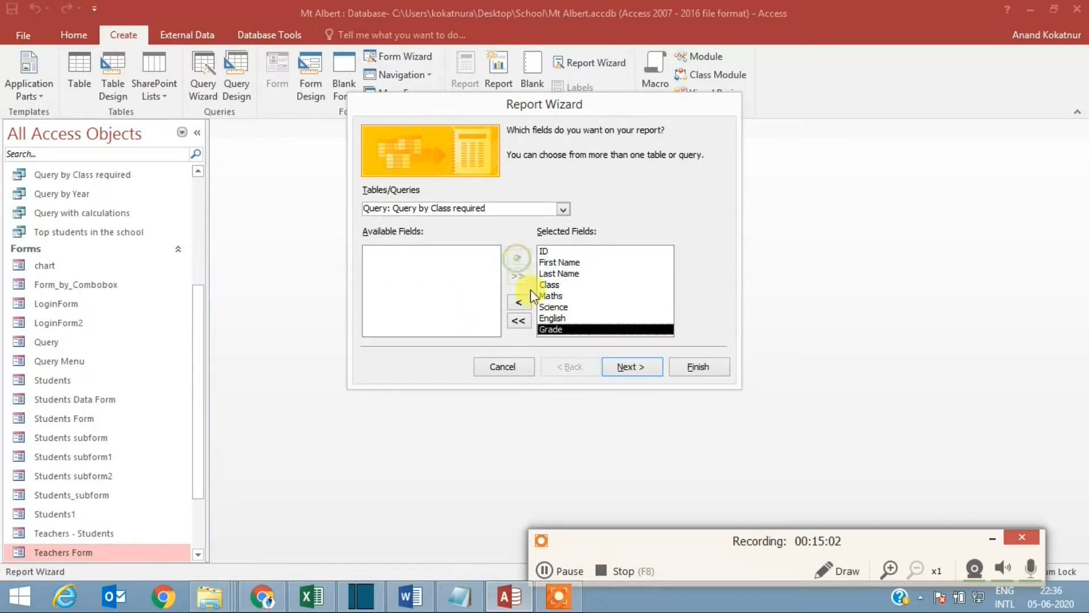
click(625, 366)
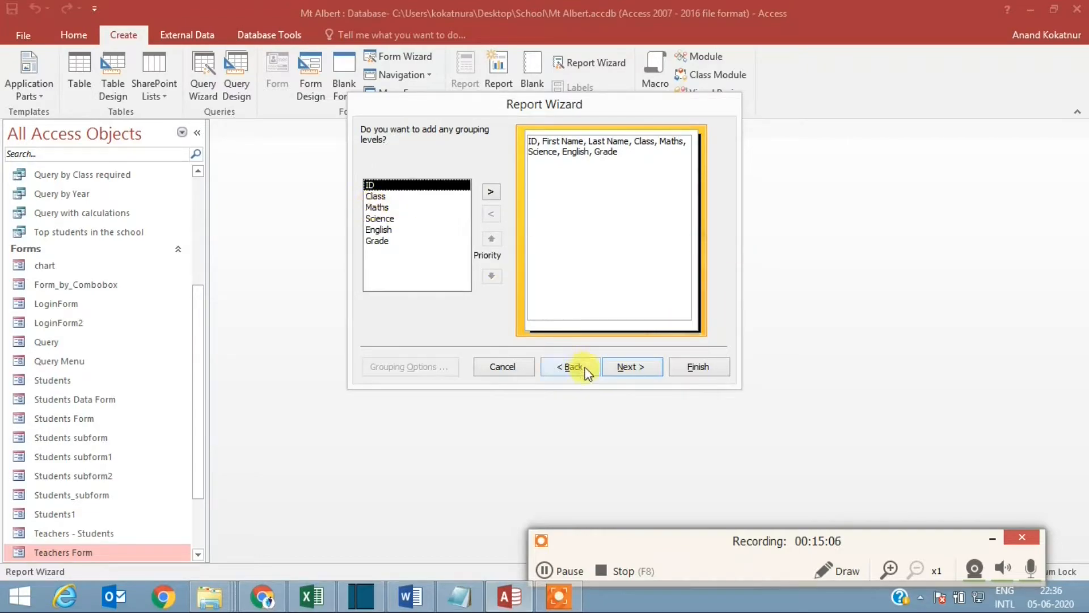
Step: Skip grouping levels, sort the report by Class ascending, and use a tabular layout in landscape orientation
click(625, 366)
click(645, 183)
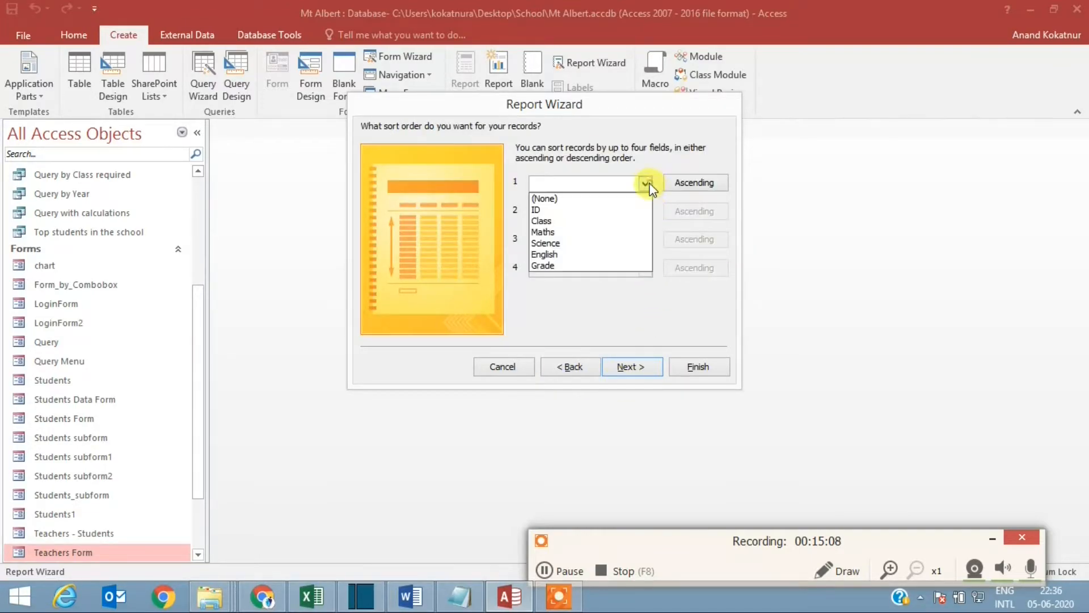
click(562, 221)
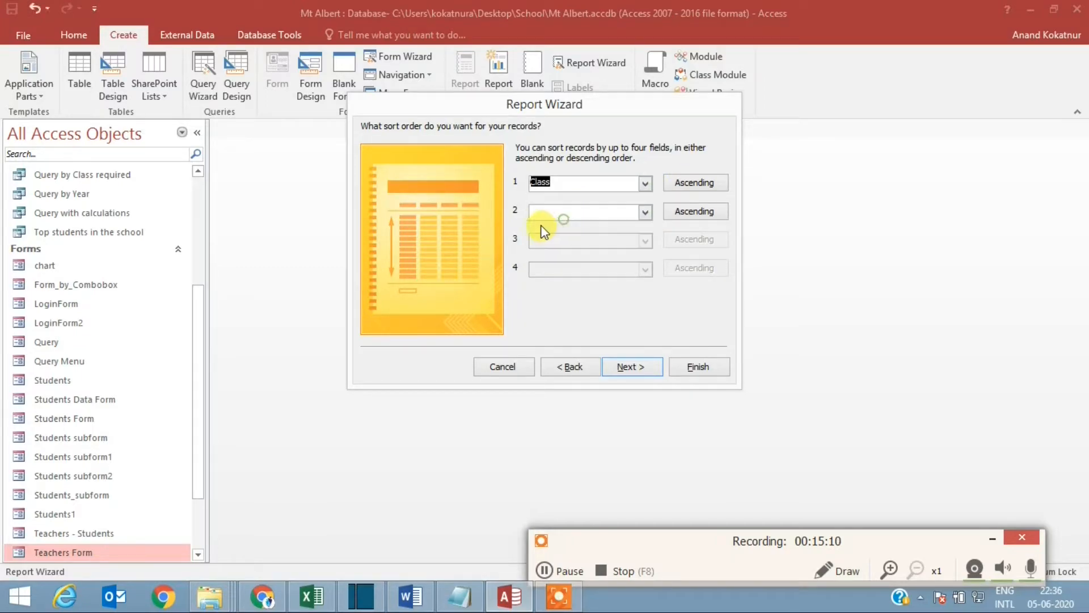
click(626, 369)
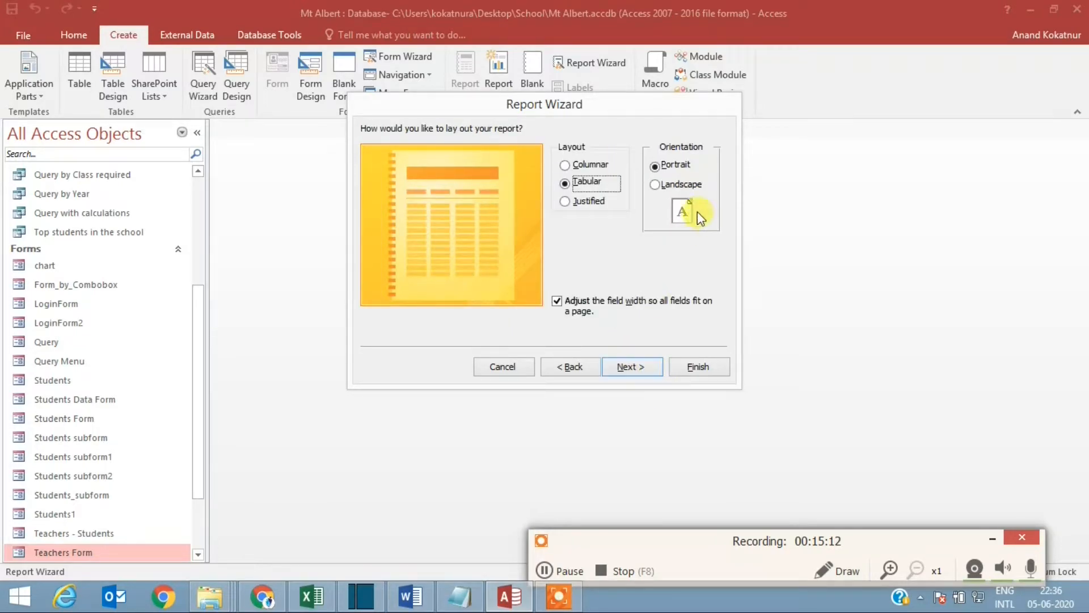
click(658, 184)
click(630, 366)
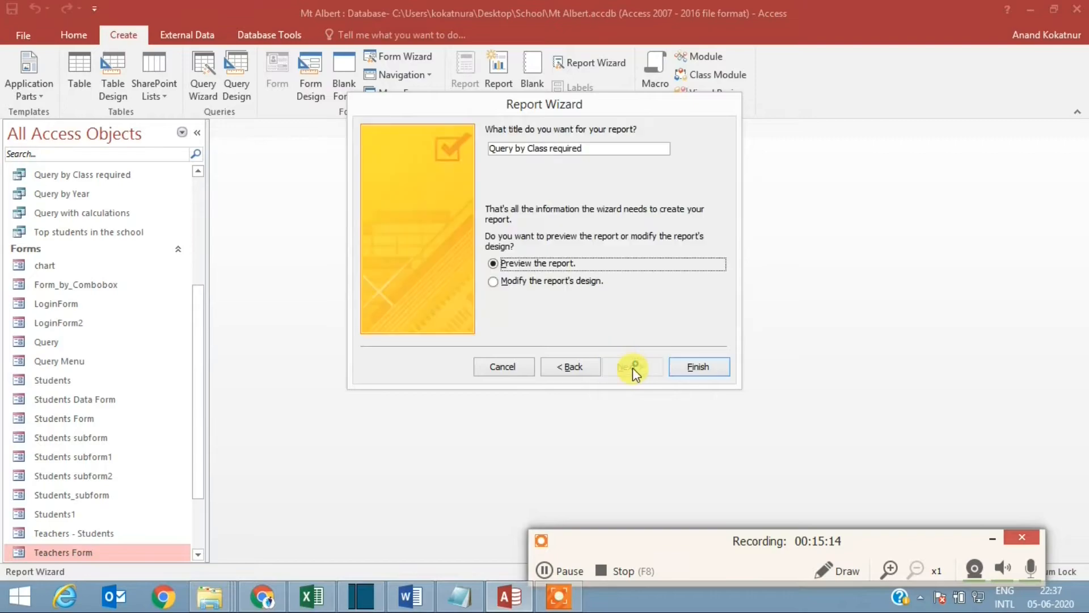
Step: Finish the report with the title Query by Class required and preview it for class Year 9
click(699, 369)
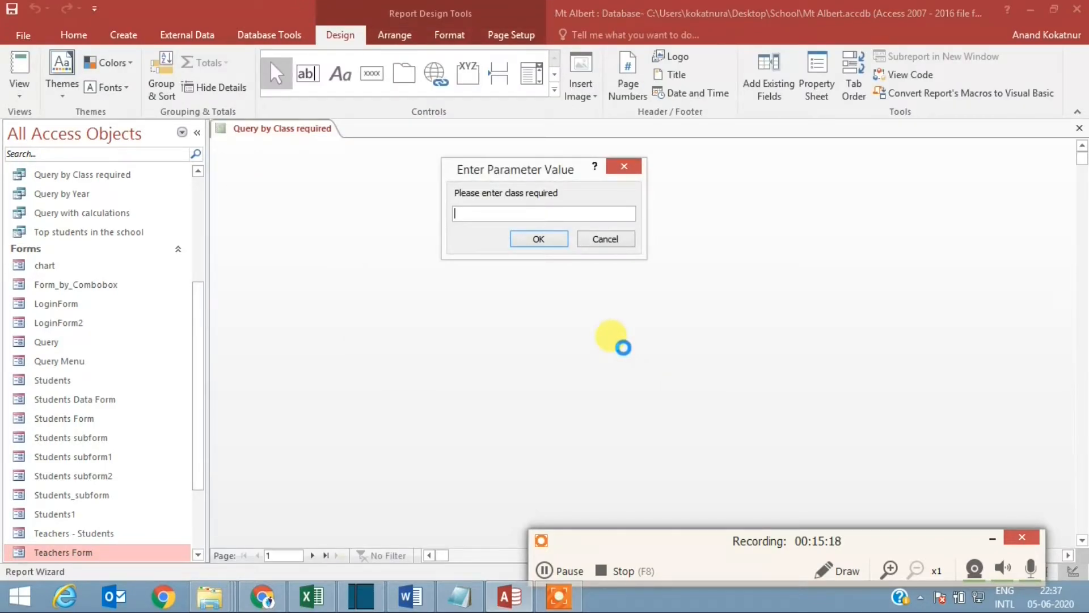
text(Year)
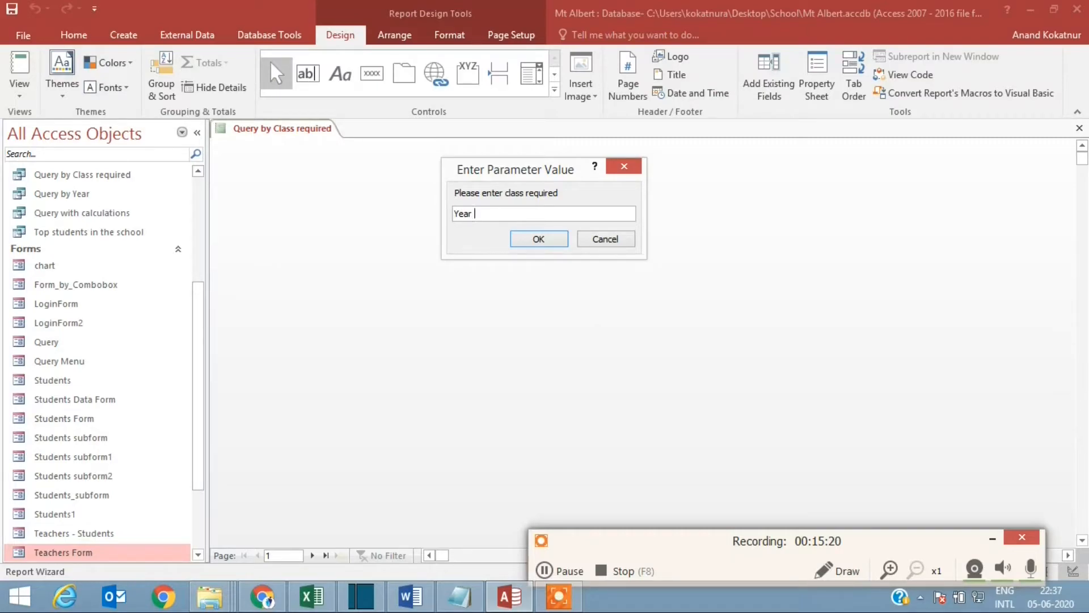
text( 9)
key(Return)
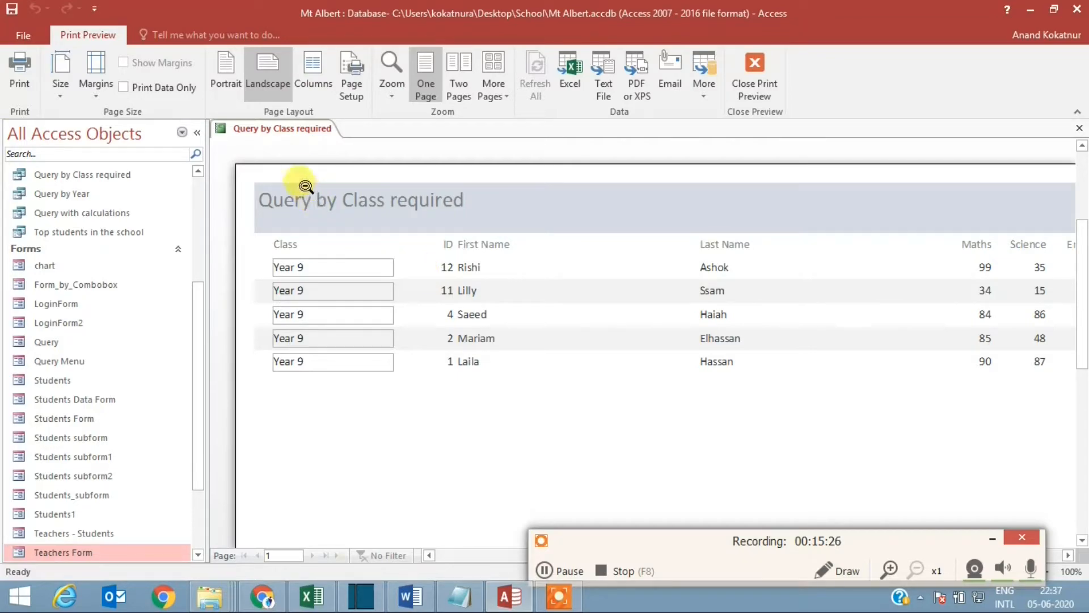
Step: Look at the report in Design View, and show it in Report View for class Year 7
right_click(296, 141)
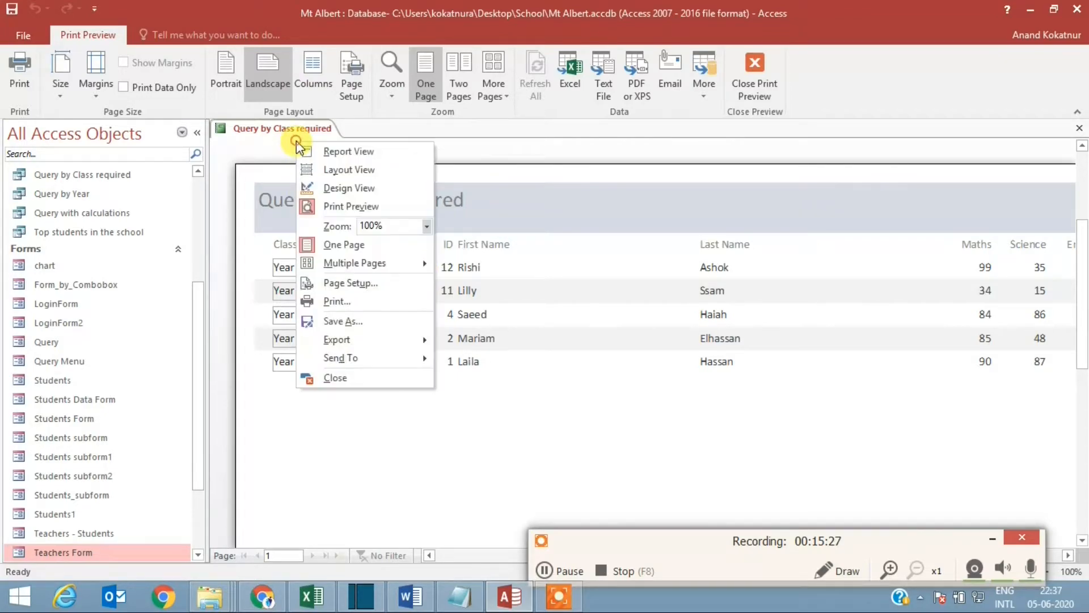
click(362, 189)
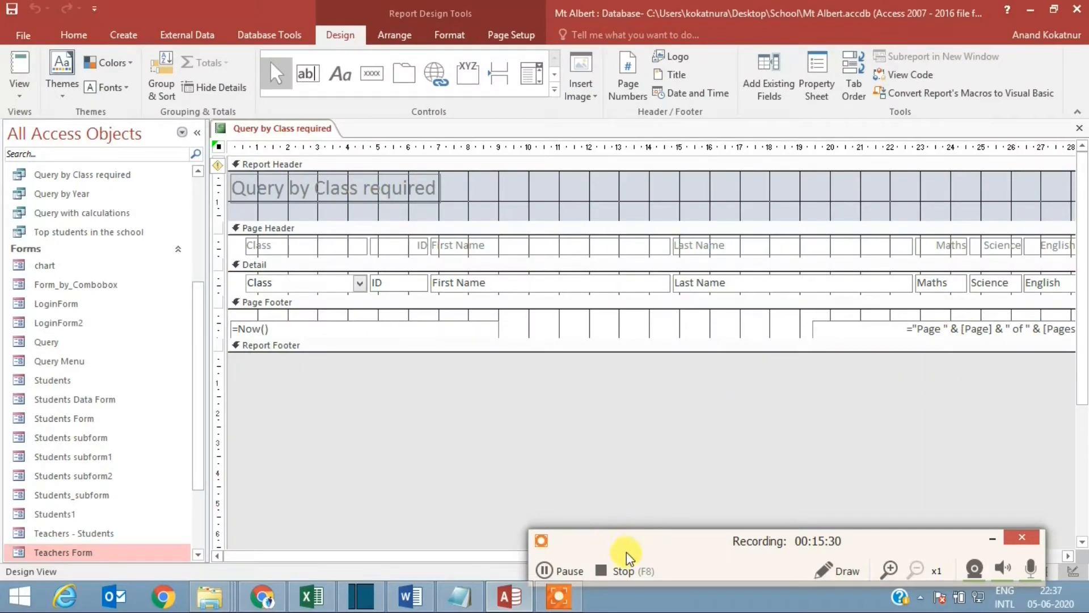
drag(627, 552, 603, 452)
drag(683, 555, 579, 535)
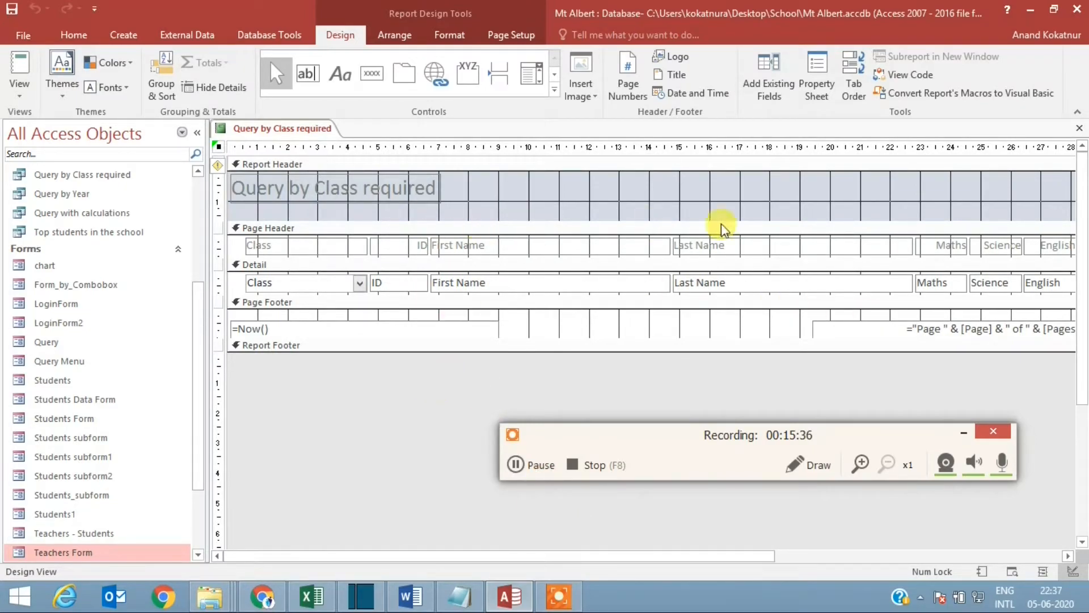
right_click(277, 130)
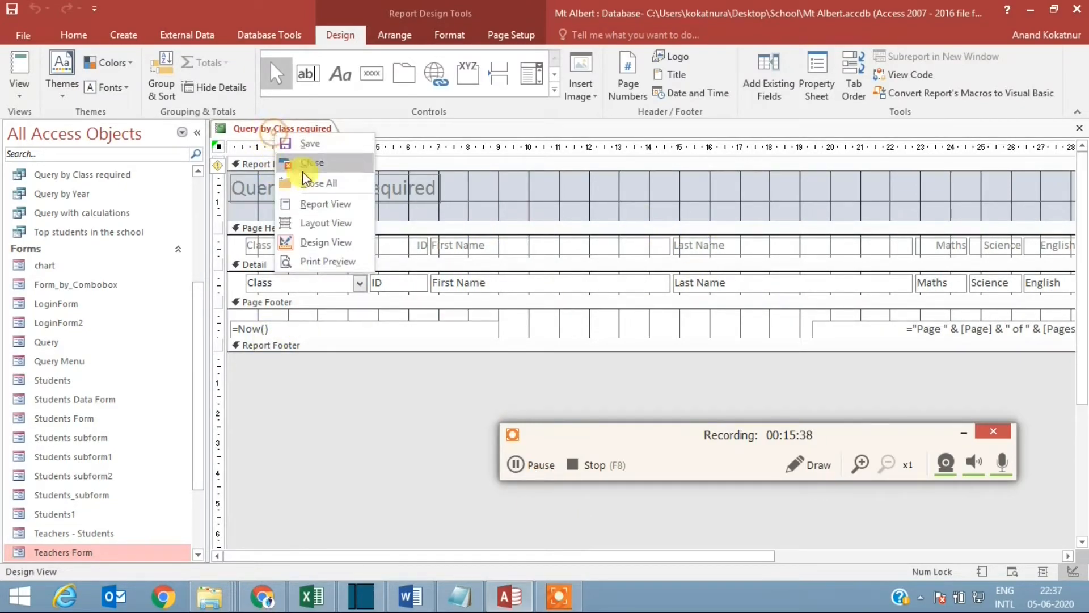
click(324, 204)
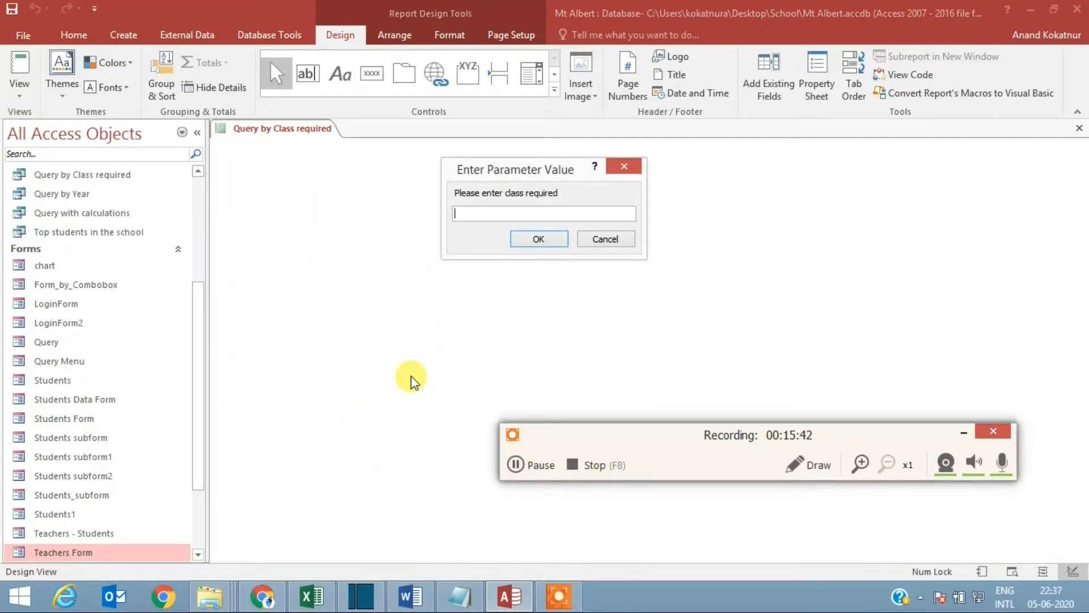
text(Year 7)
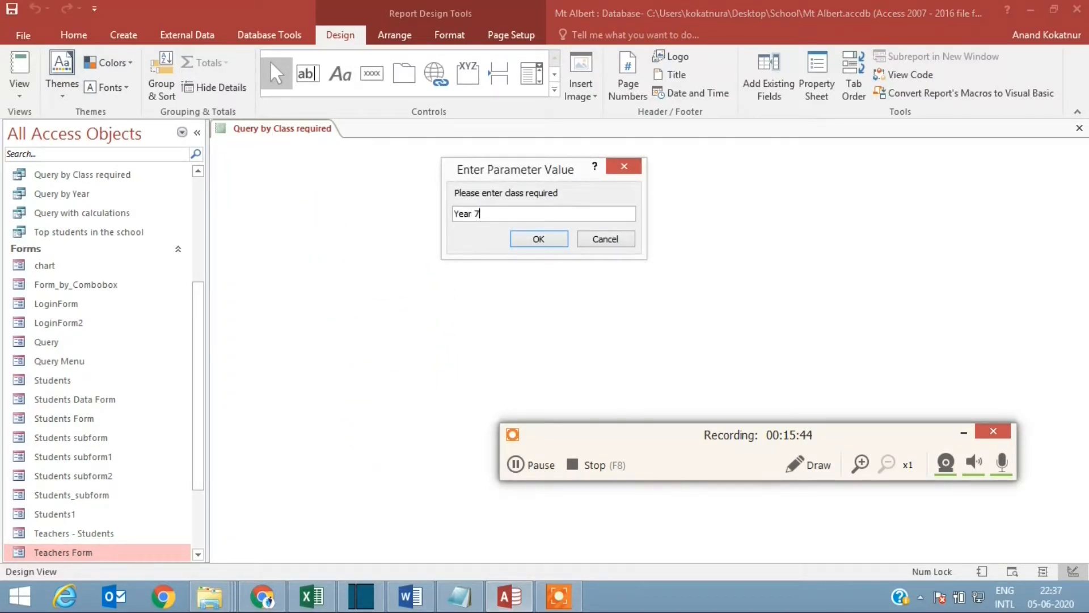
key(Return)
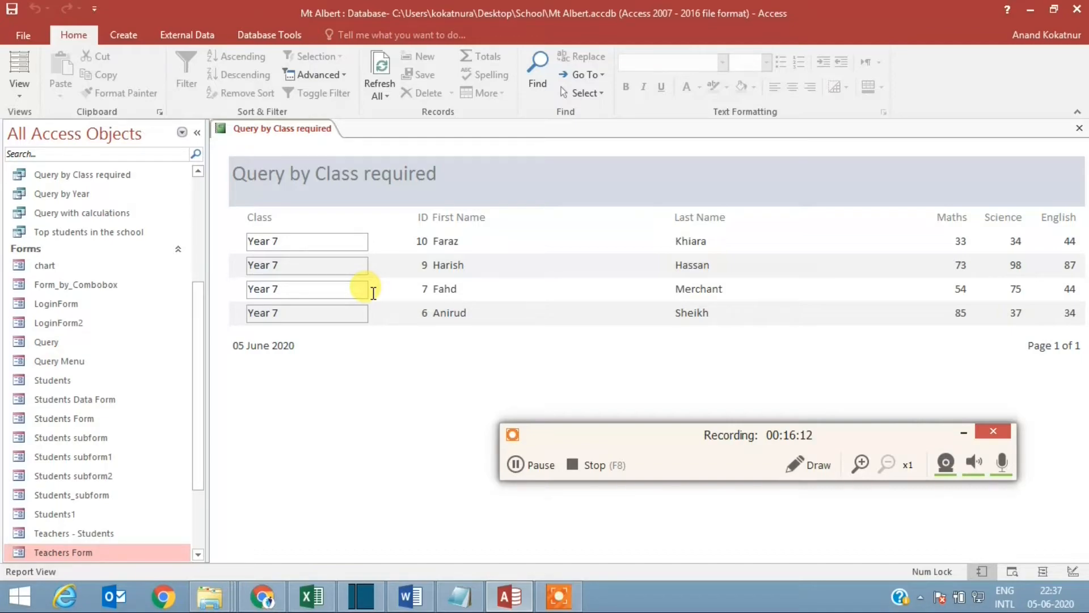
click(514, 464)
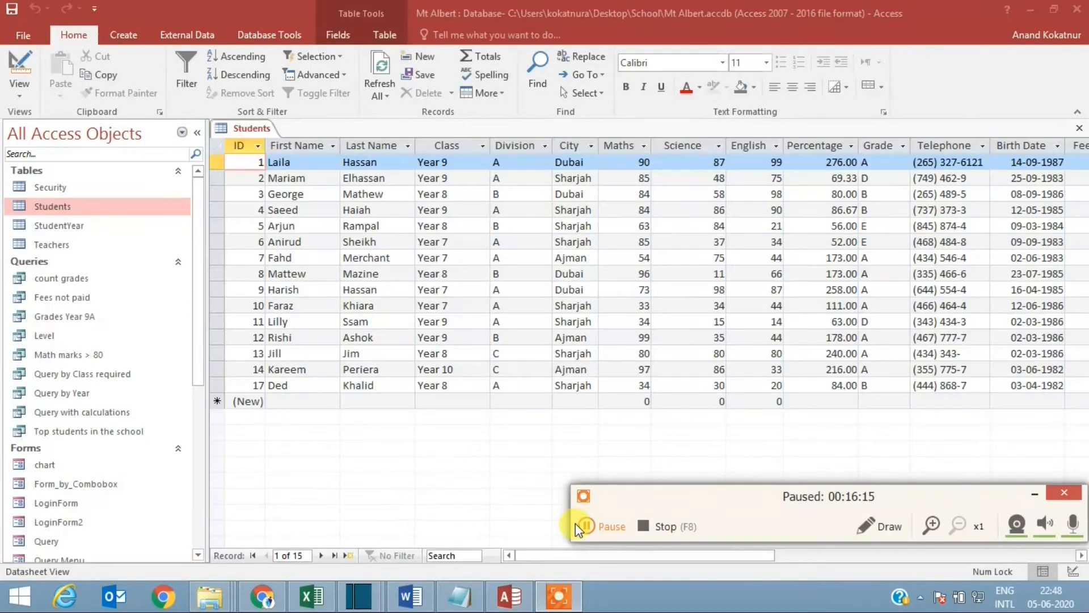
click(576, 523)
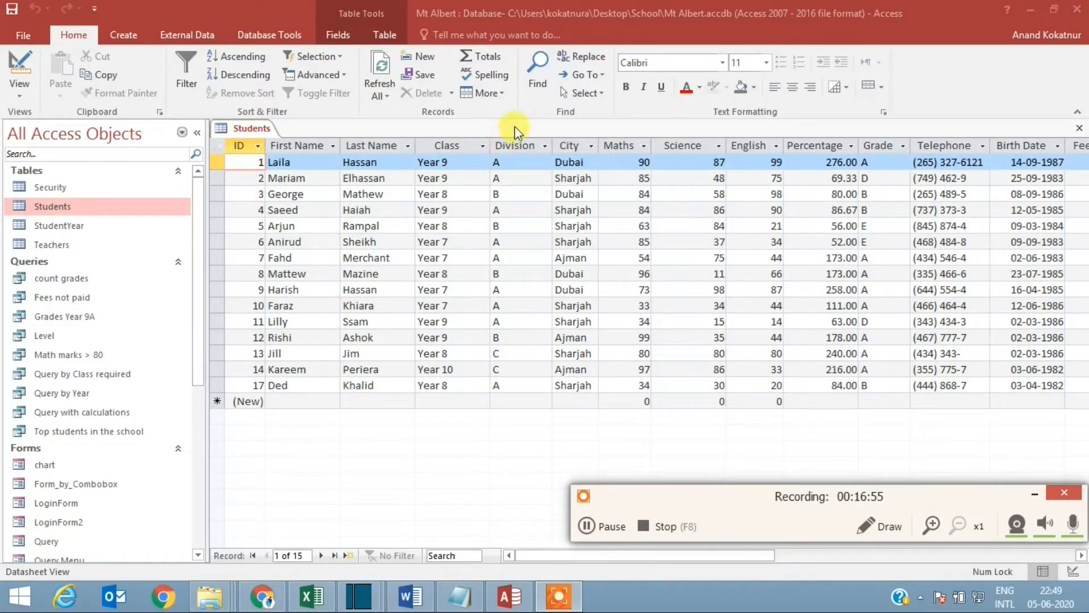
click(135, 36)
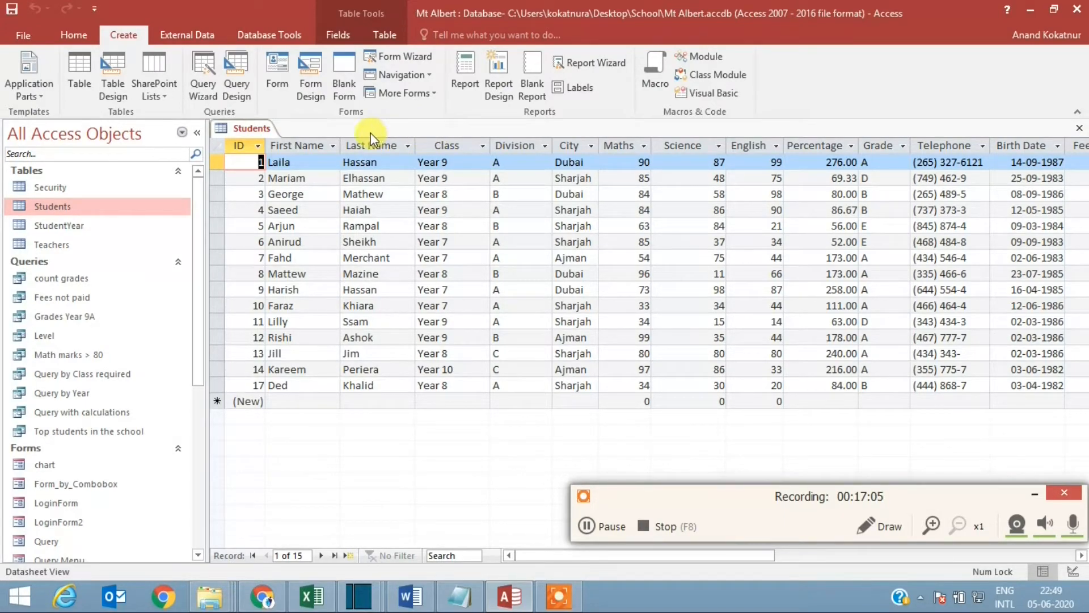
click(234, 79)
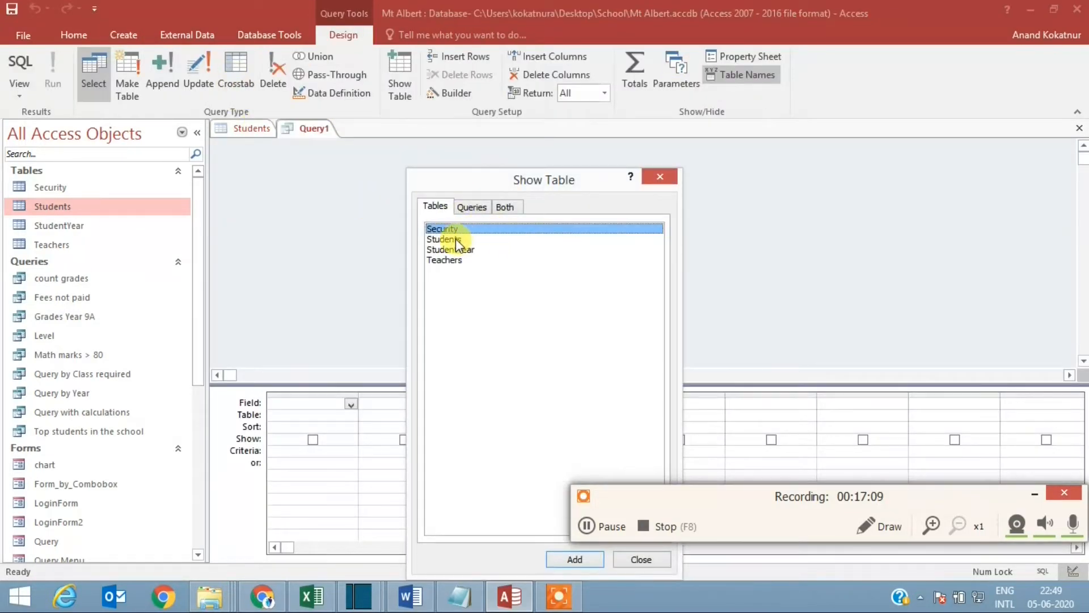
click(454, 239)
click(589, 559)
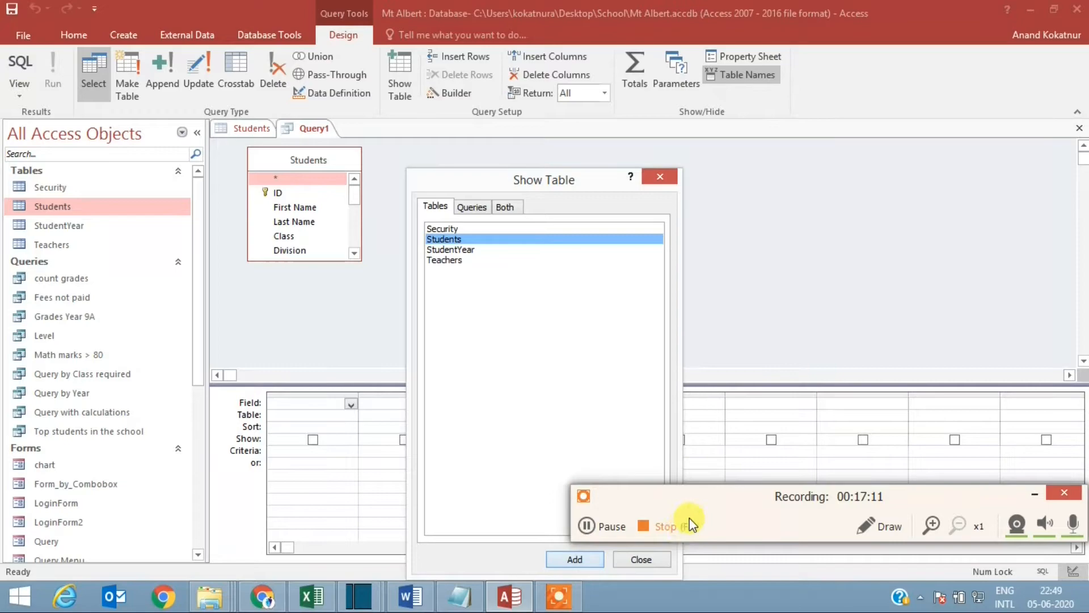
drag(709, 514, 815, 553)
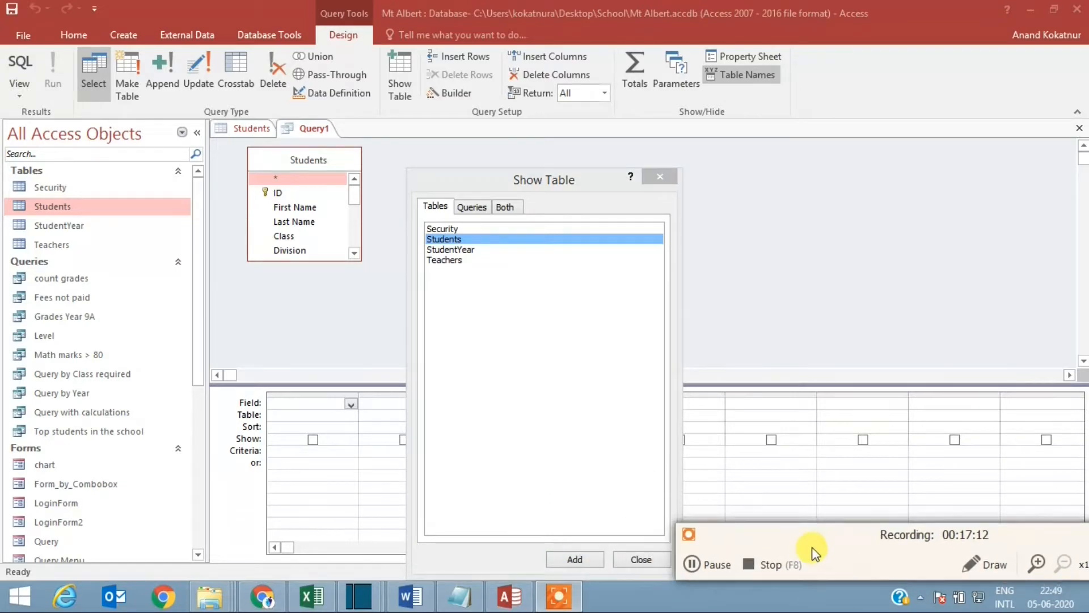
click(652, 558)
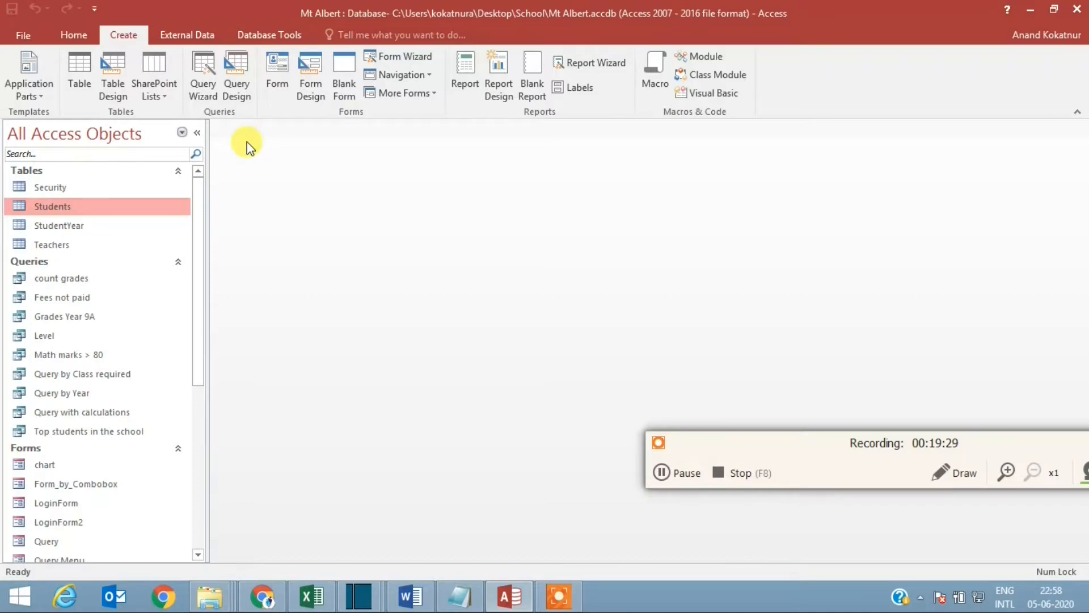
Step: Create a new query in Design View on the Students table and add its Class and First Name fields
click(234, 82)
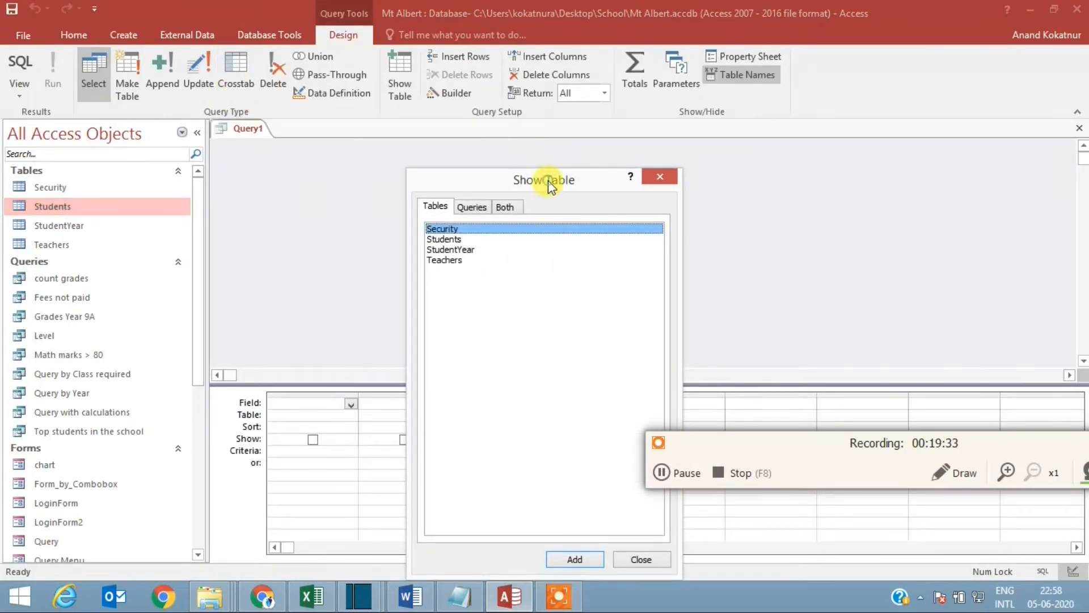
click(458, 240)
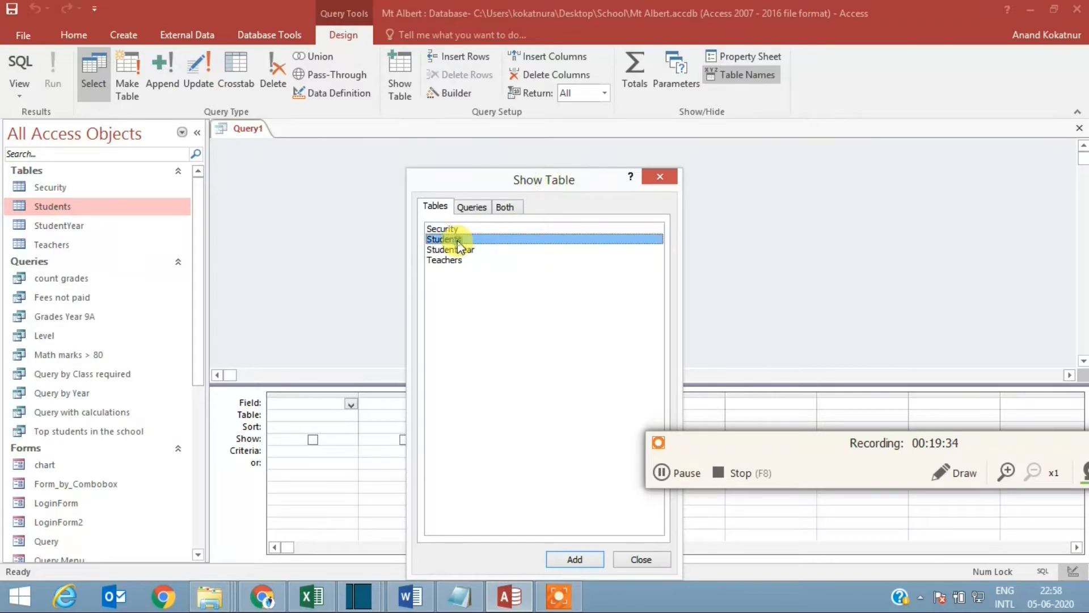
click(584, 562)
click(630, 560)
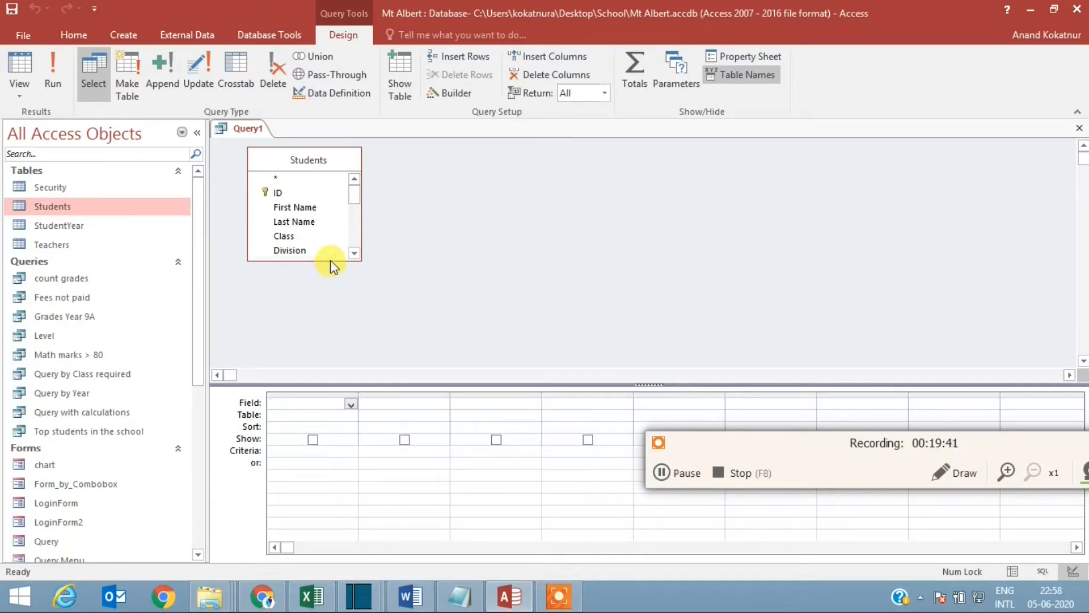
drag(329, 259, 315, 363)
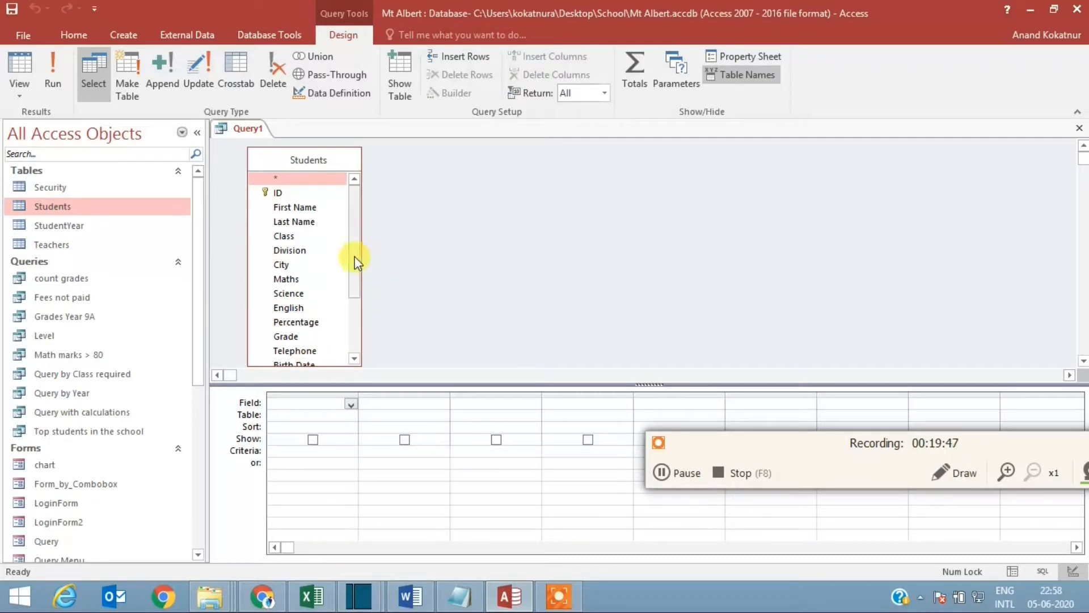
double_click(288, 233)
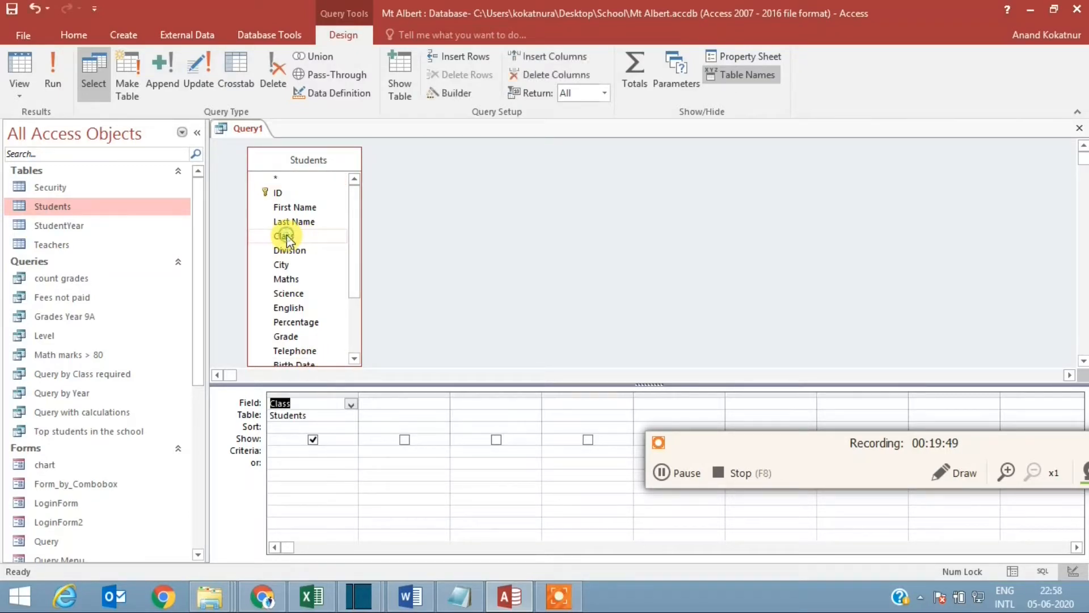
mouse_move(352, 285)
mouse_down()
mouse_move(352, 314)
mouse_move(353, 295)
mouse_up()
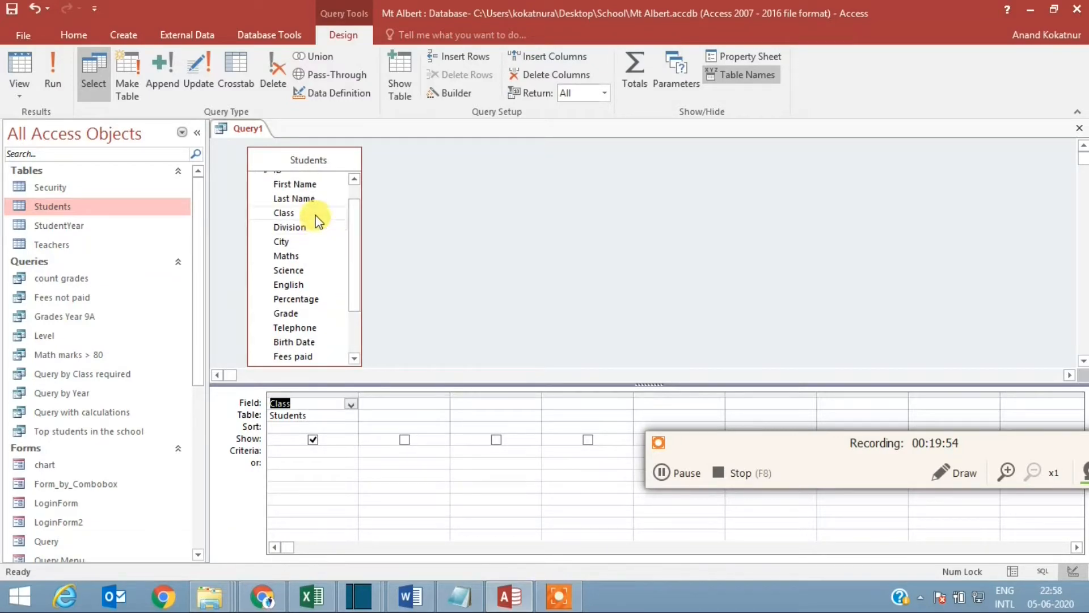
double_click(311, 185)
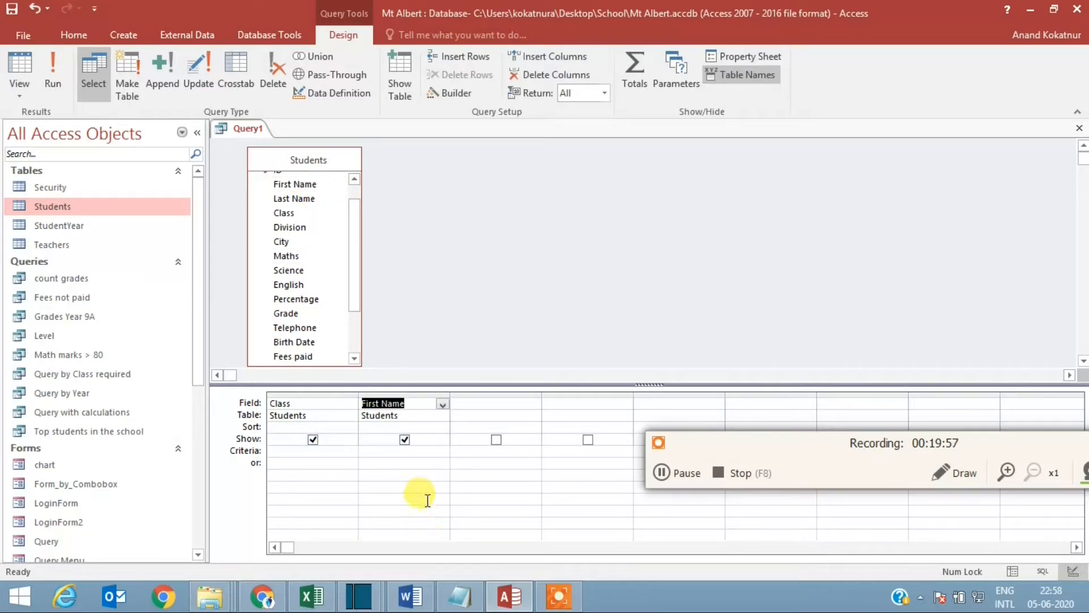
Step: Turn on Totals, keep Class as Group By, set First Name to Count, and run the query
click(635, 69)
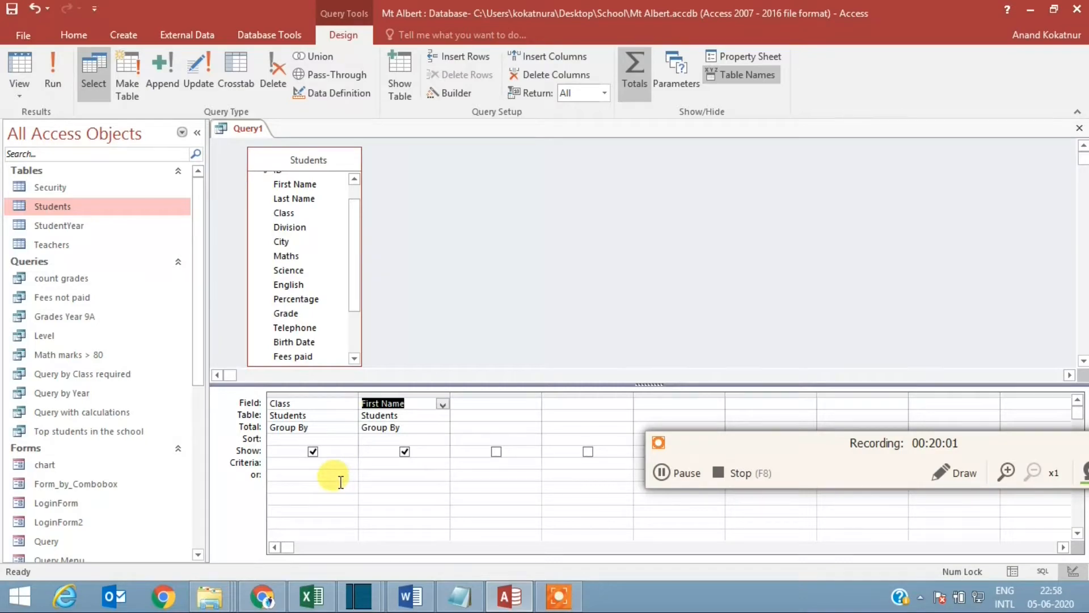
click(420, 427)
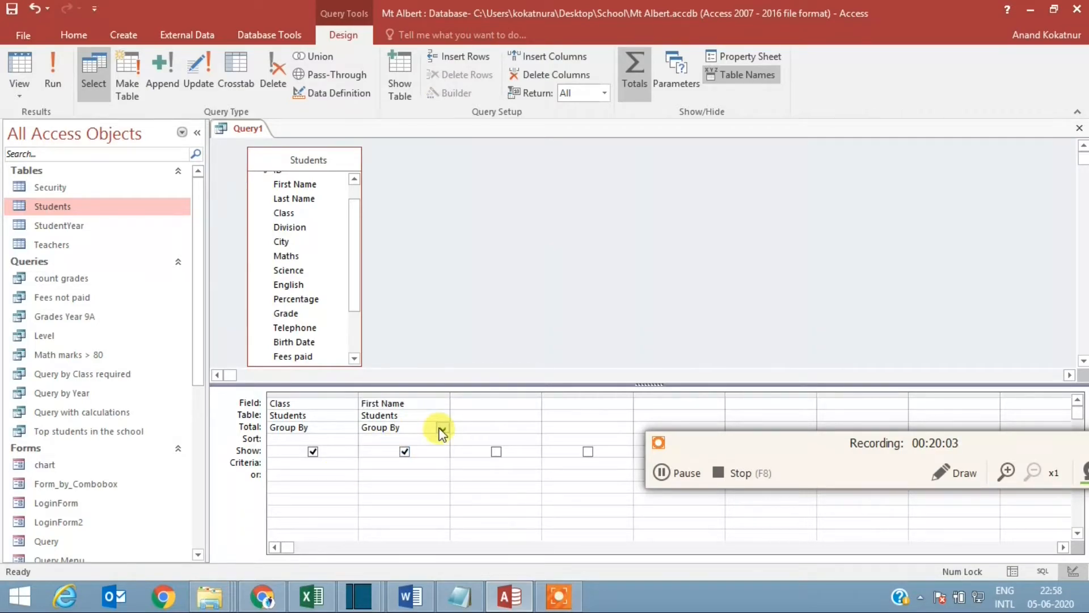
click(442, 429)
click(411, 495)
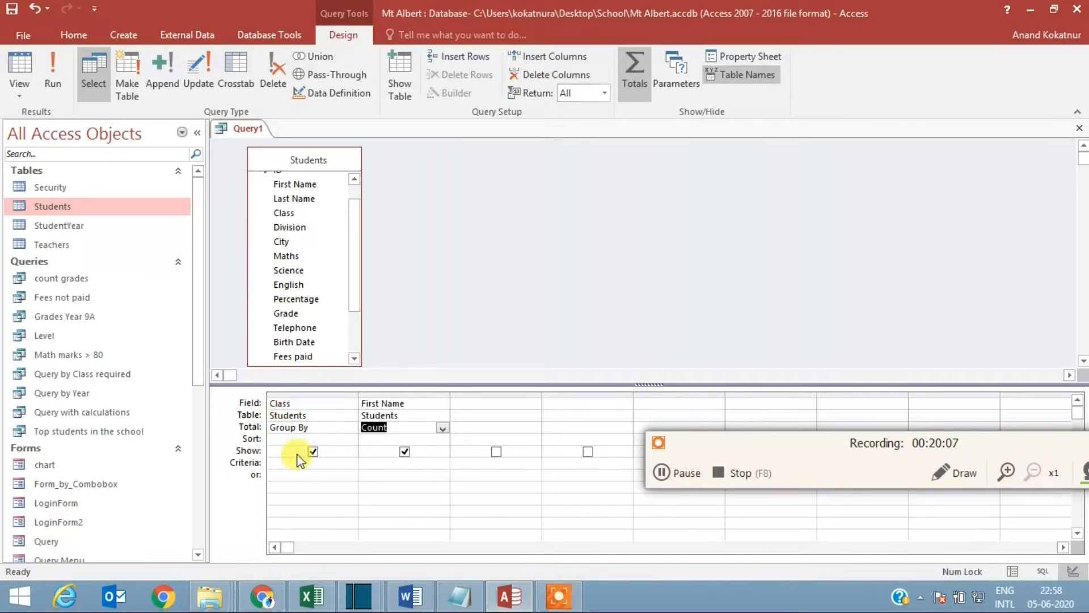
click(49, 86)
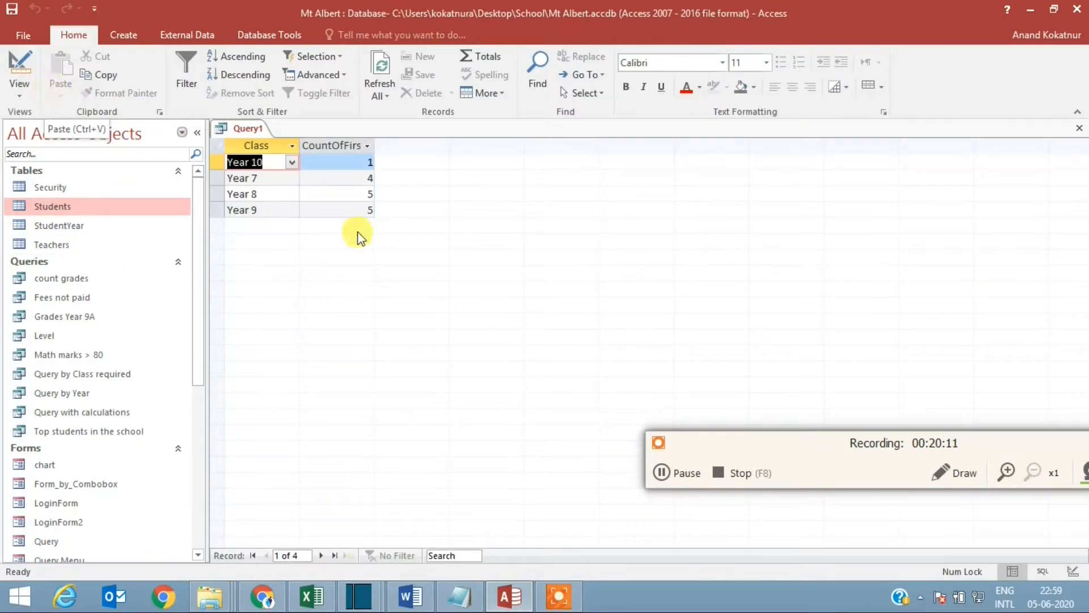
Step: Close the count query and save it under the name Group by class-Count
click(1080, 129)
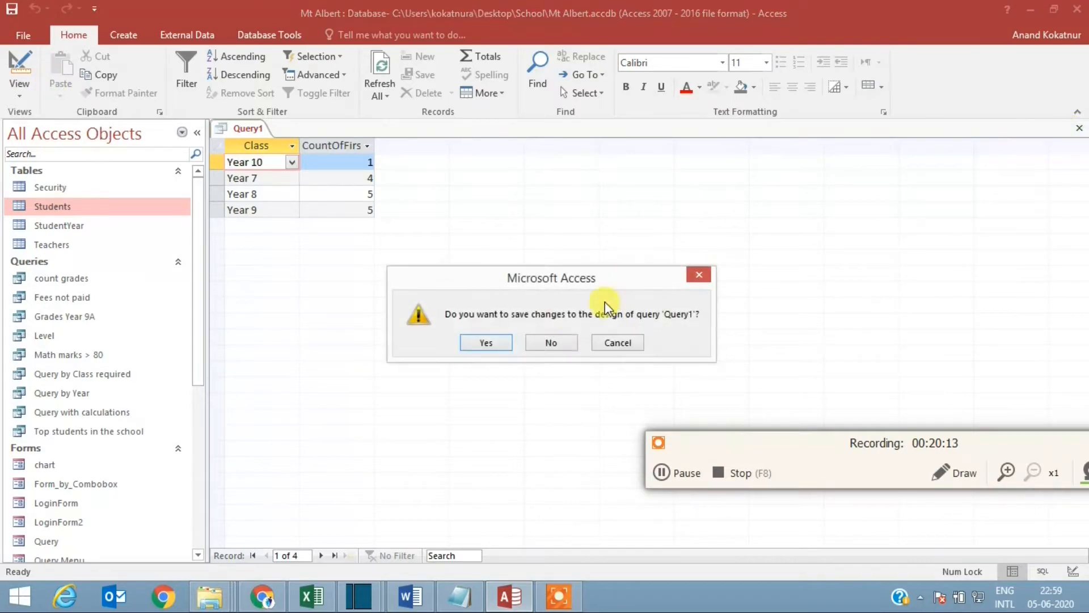
click(478, 343)
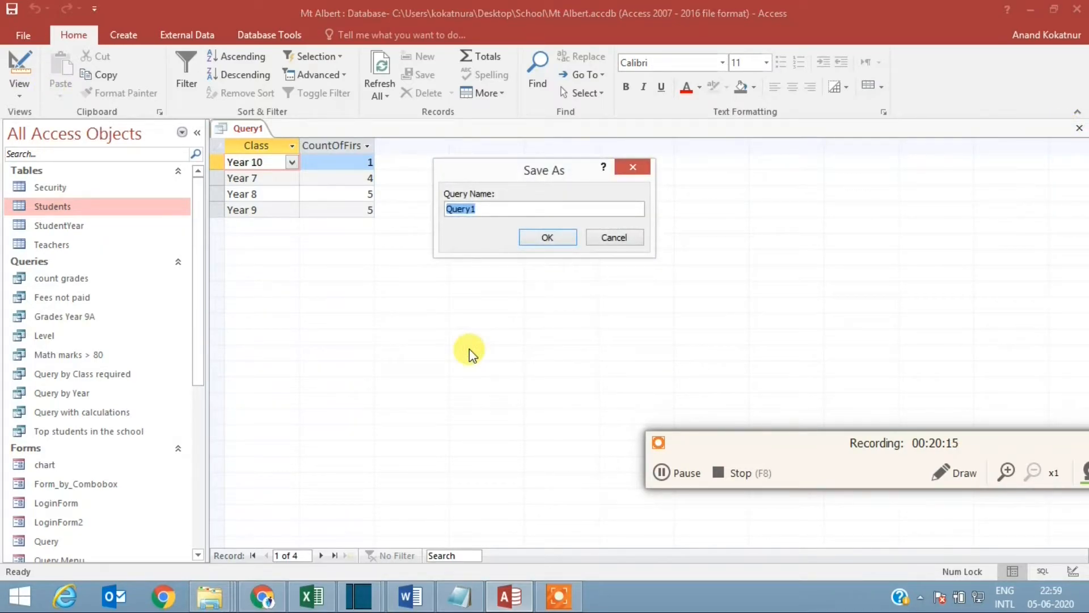
text(G)
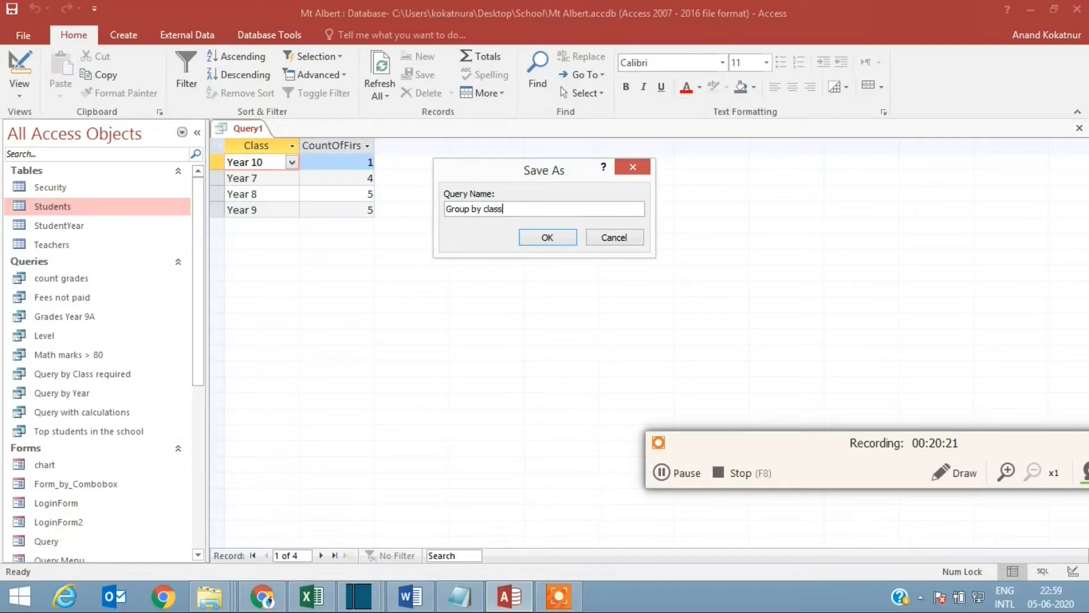
text(roup by class-Count)
click(563, 236)
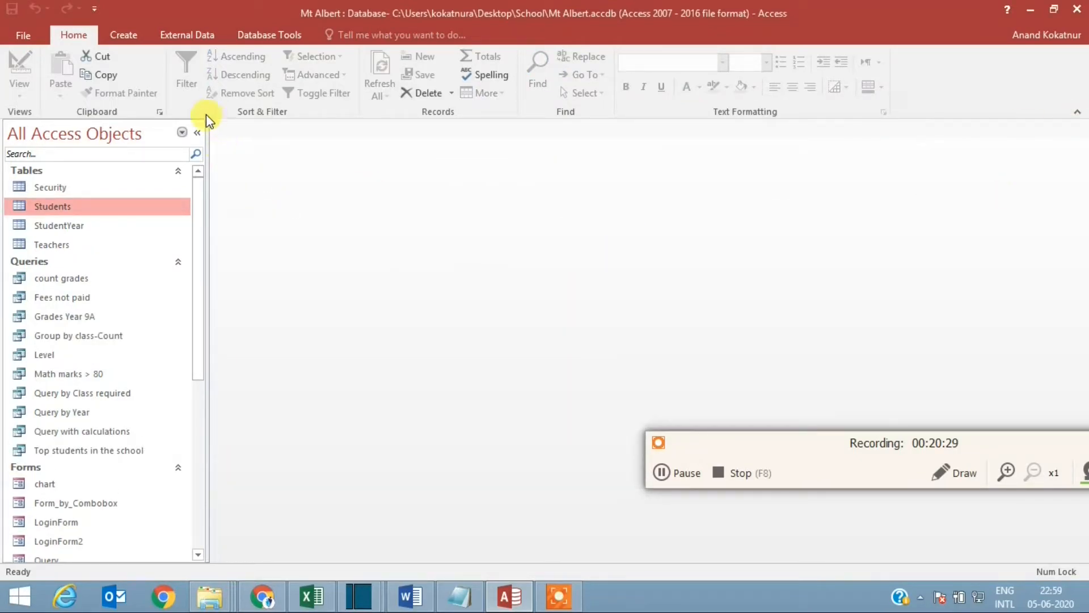
Step: Start another query in Design View with the Students table and enlarge its field list
click(126, 37)
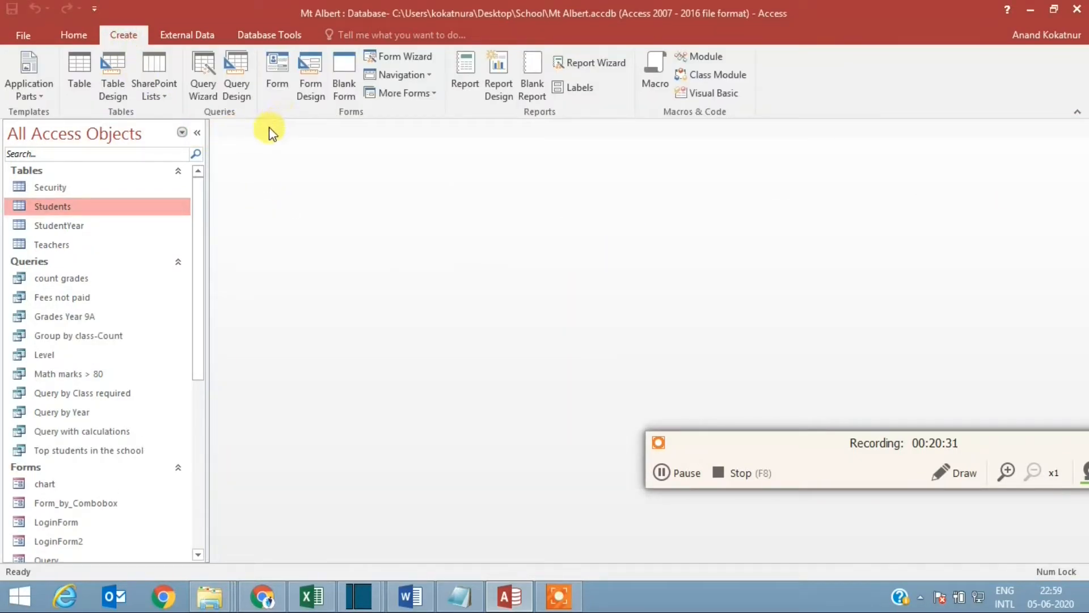
click(235, 81)
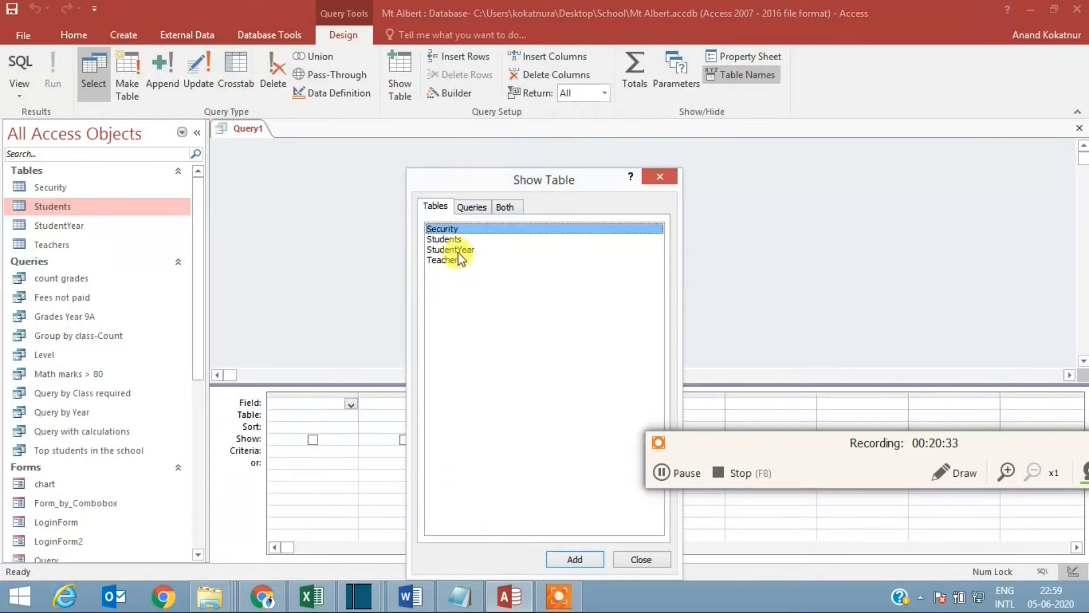
click(451, 239)
click(579, 559)
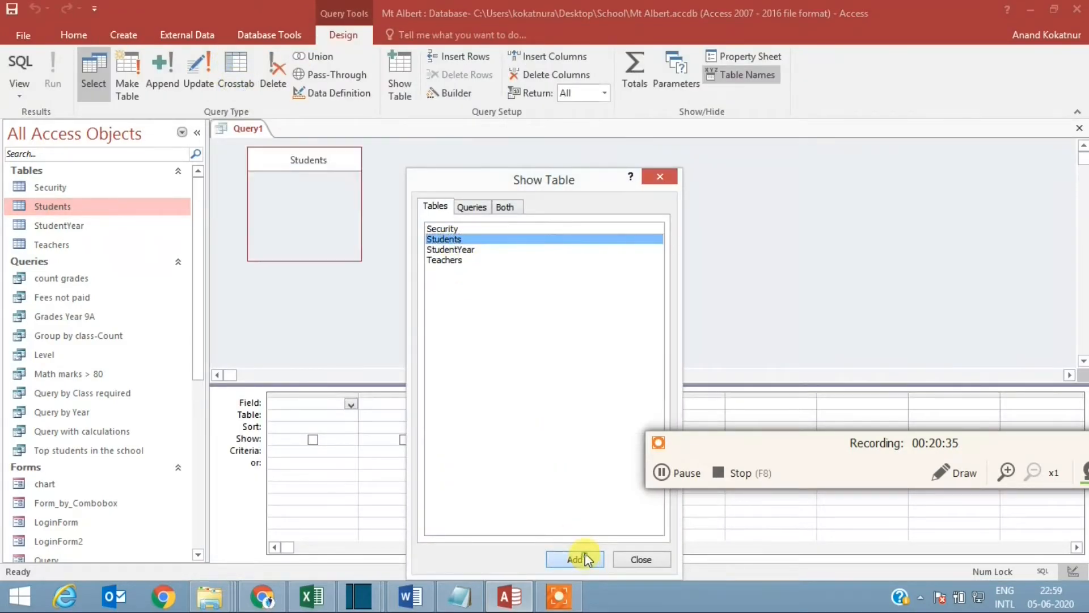
click(641, 562)
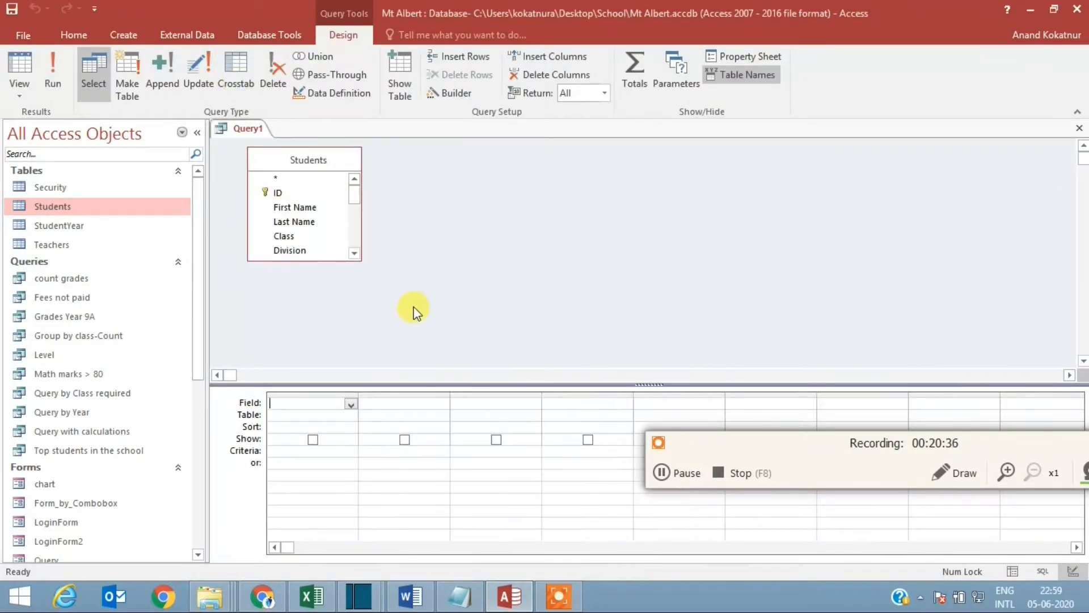
click(313, 258)
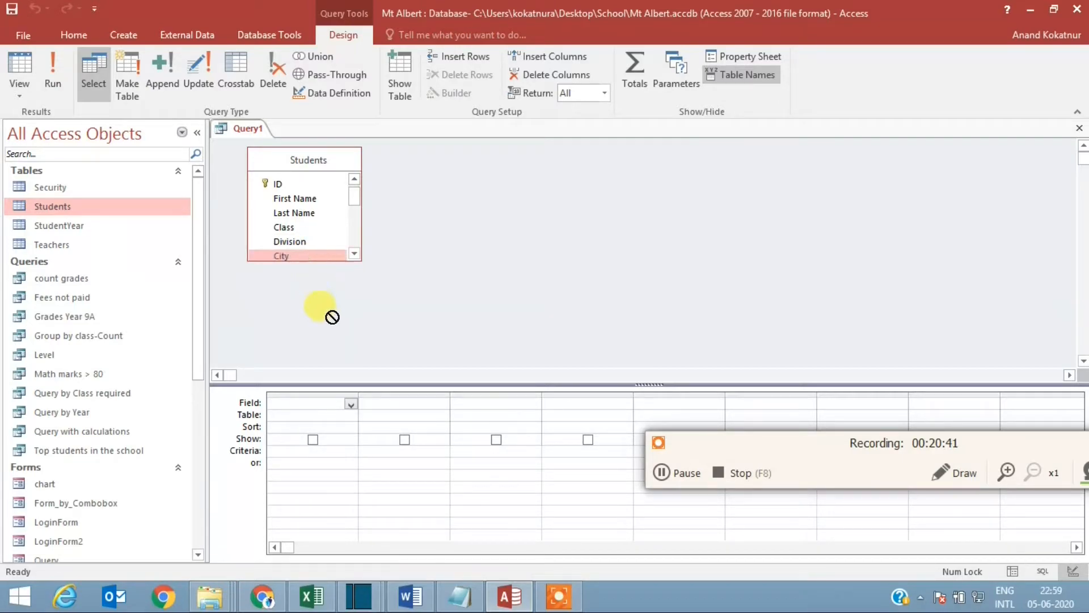
drag(338, 260, 335, 366)
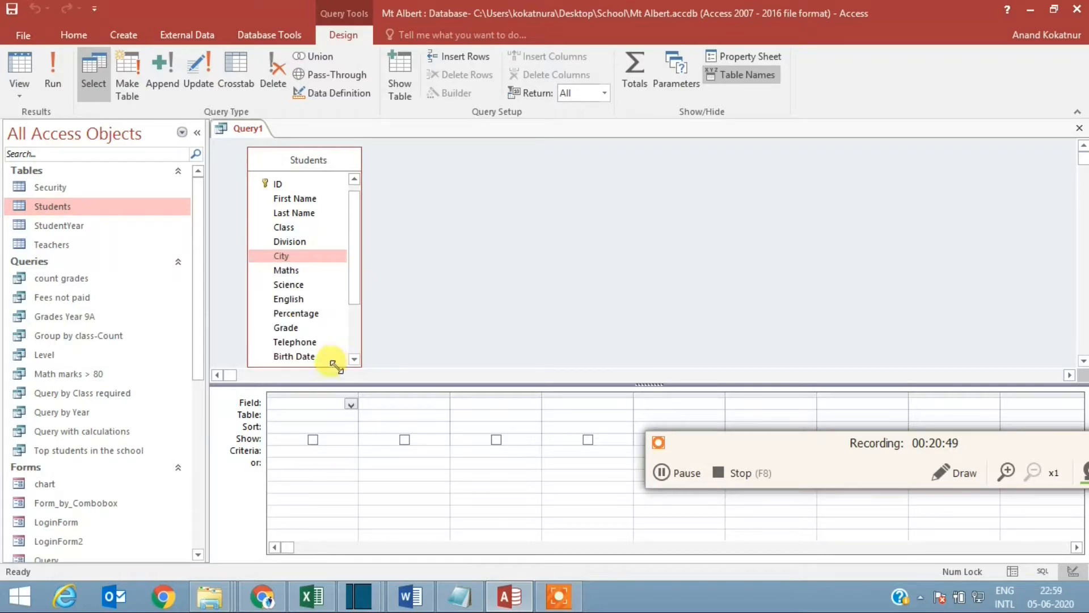
Step: Add the Class and Total Fees Paid fields from Students to the query grid
double_click(304, 226)
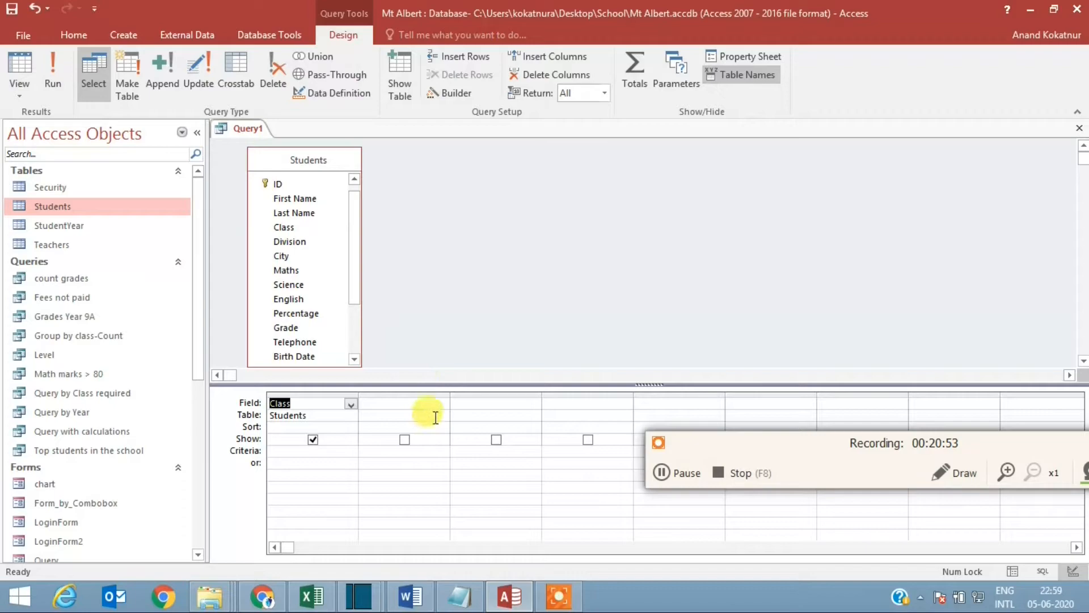
click(433, 401)
scroll(352, 316, down, 3)
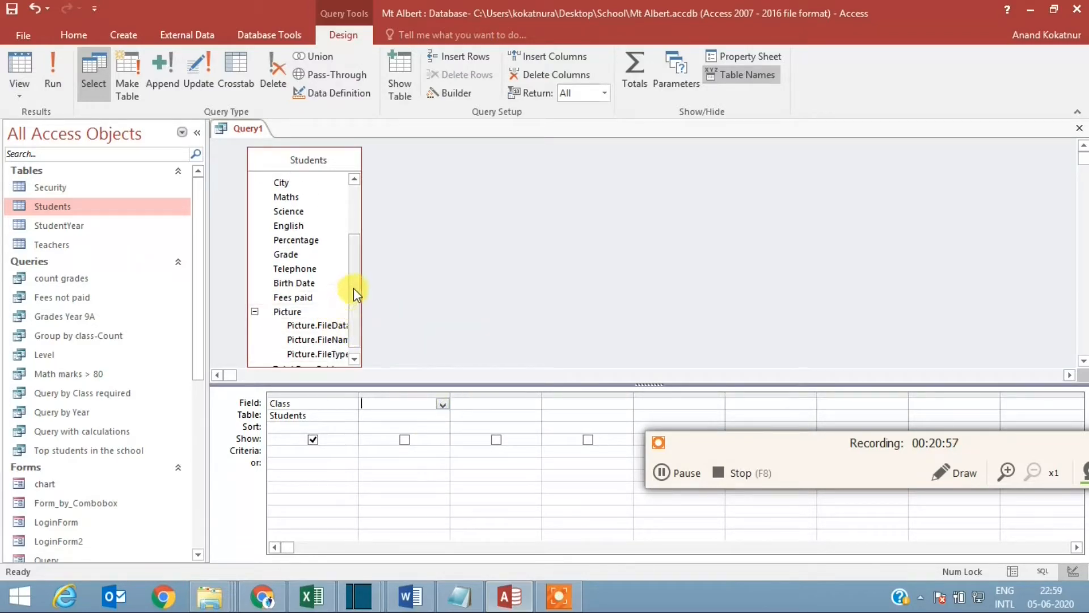
drag(353, 288, 345, 334)
double_click(317, 356)
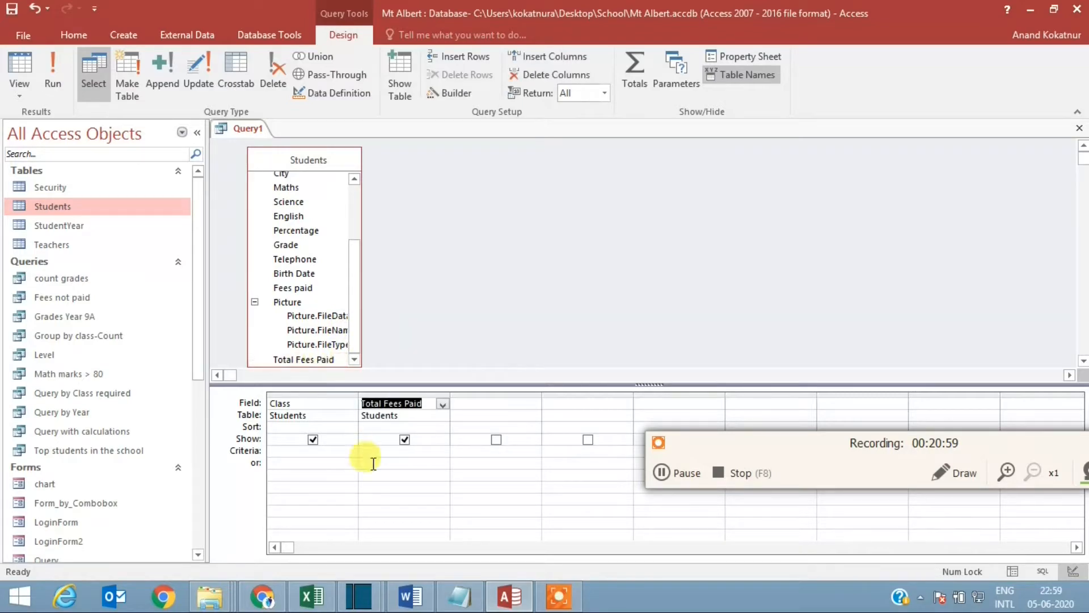
Step: Turn on Totals, set Total Fees Paid to Sum grouped by Class, and run the query
click(430, 425)
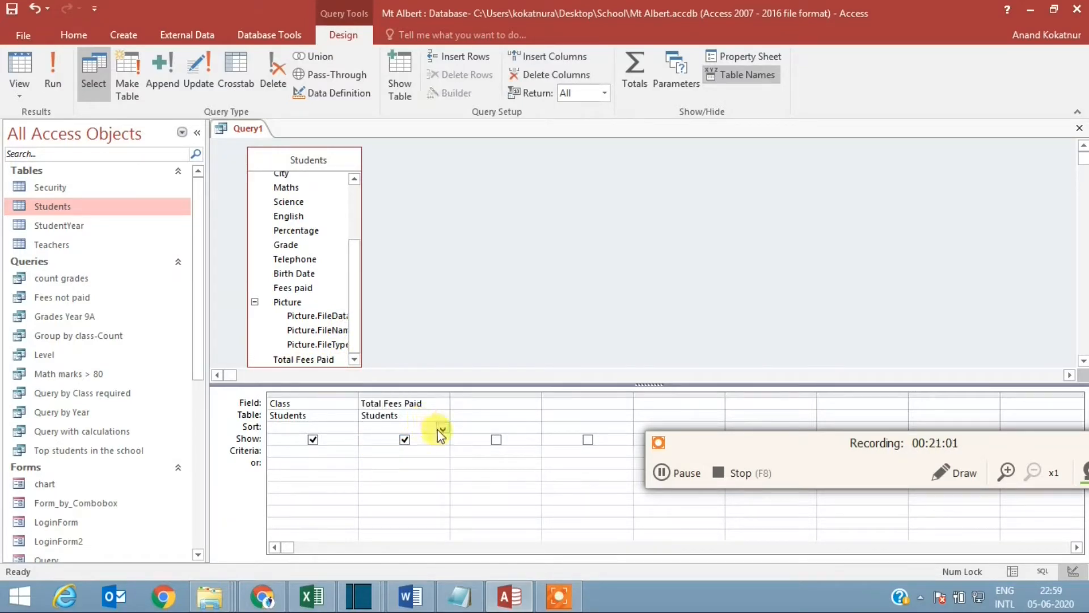
click(442, 429)
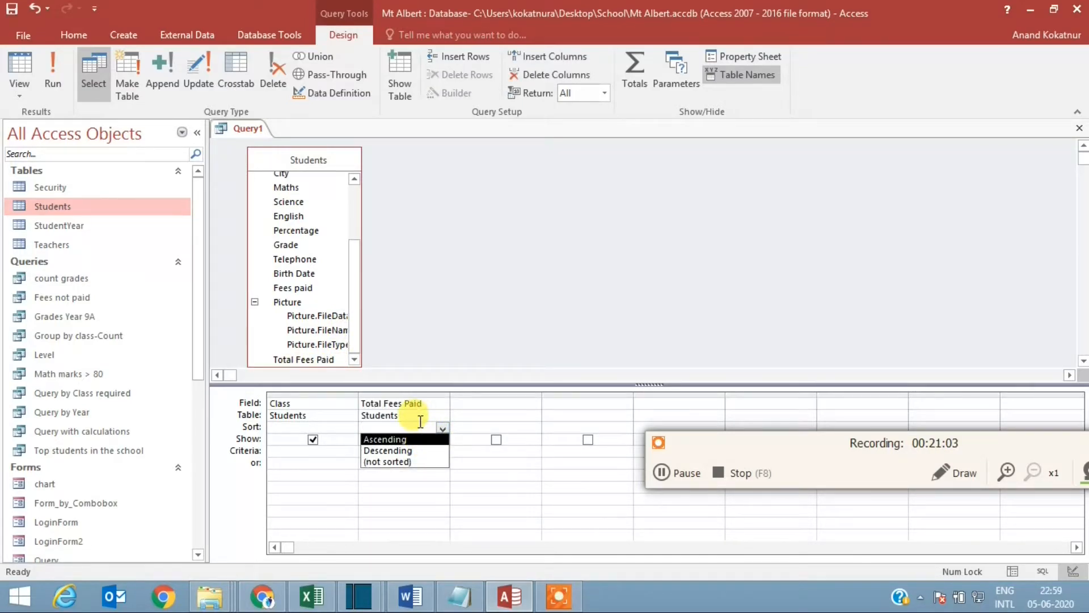
click(628, 66)
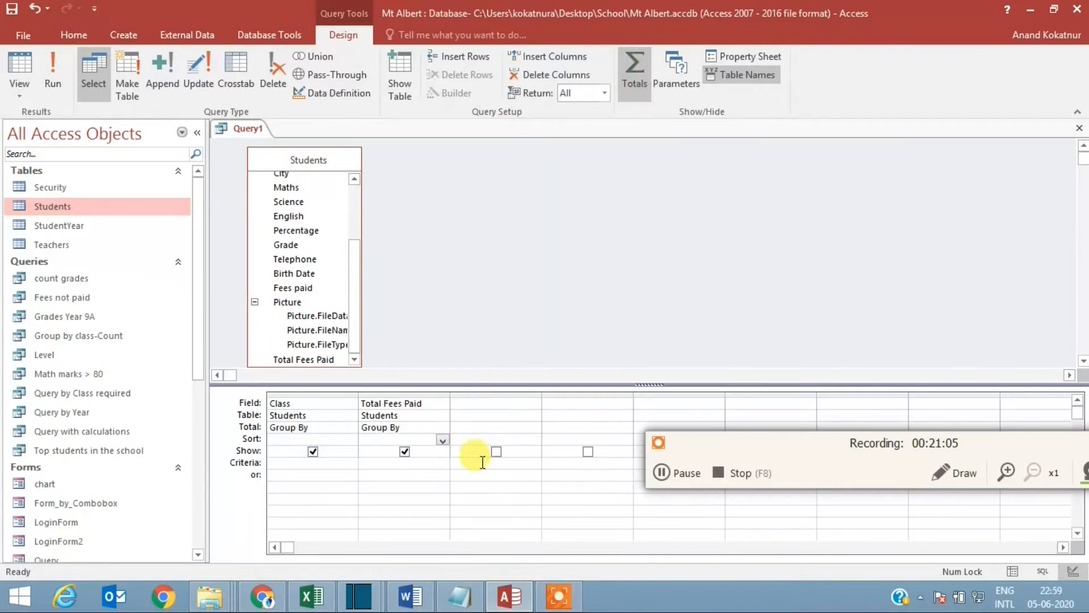
click(432, 427)
click(442, 428)
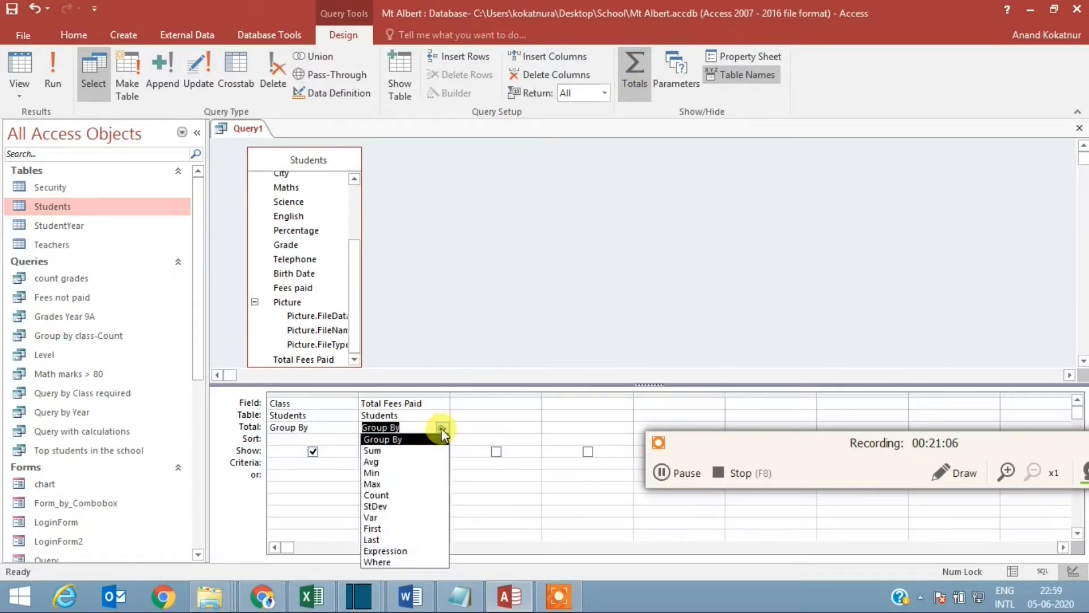
click(411, 451)
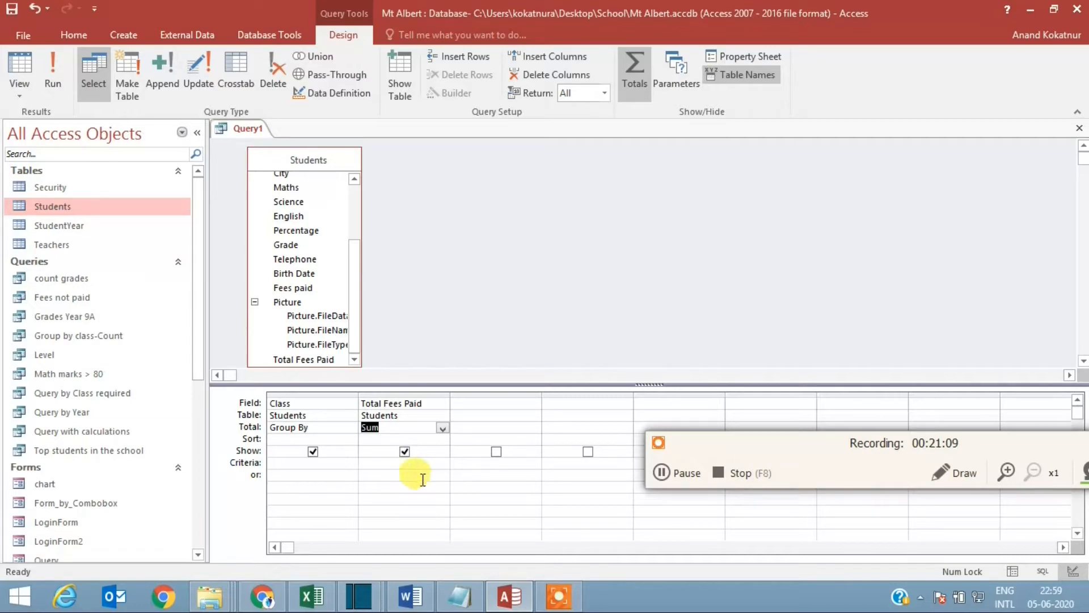
click(53, 84)
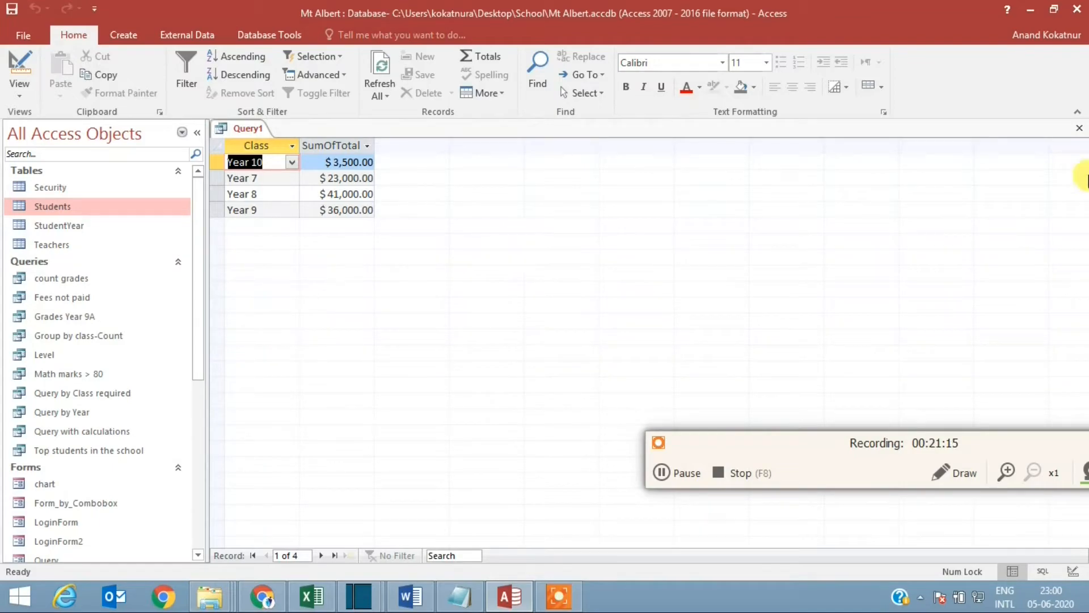
Step: Close the fee totals query and save it under the name Summary fees collected
click(1080, 131)
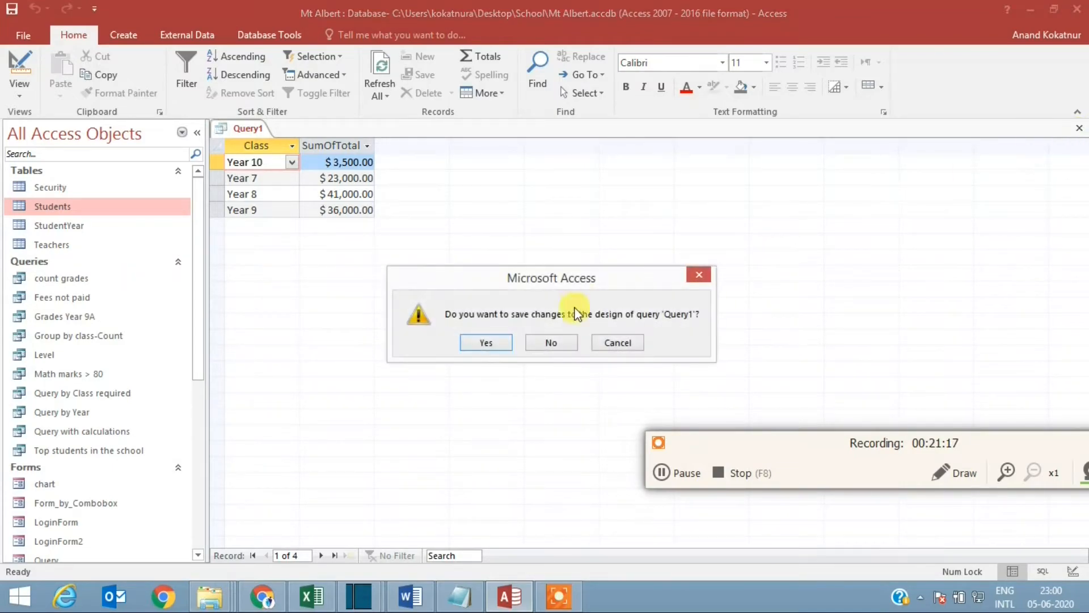
click(485, 342)
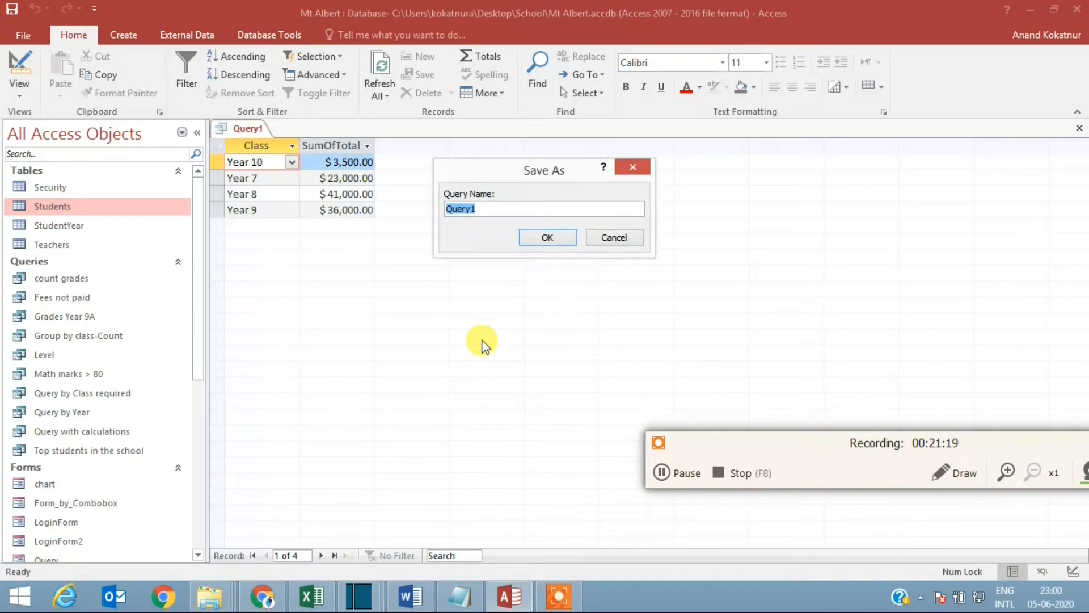
text(Summary fees collected)
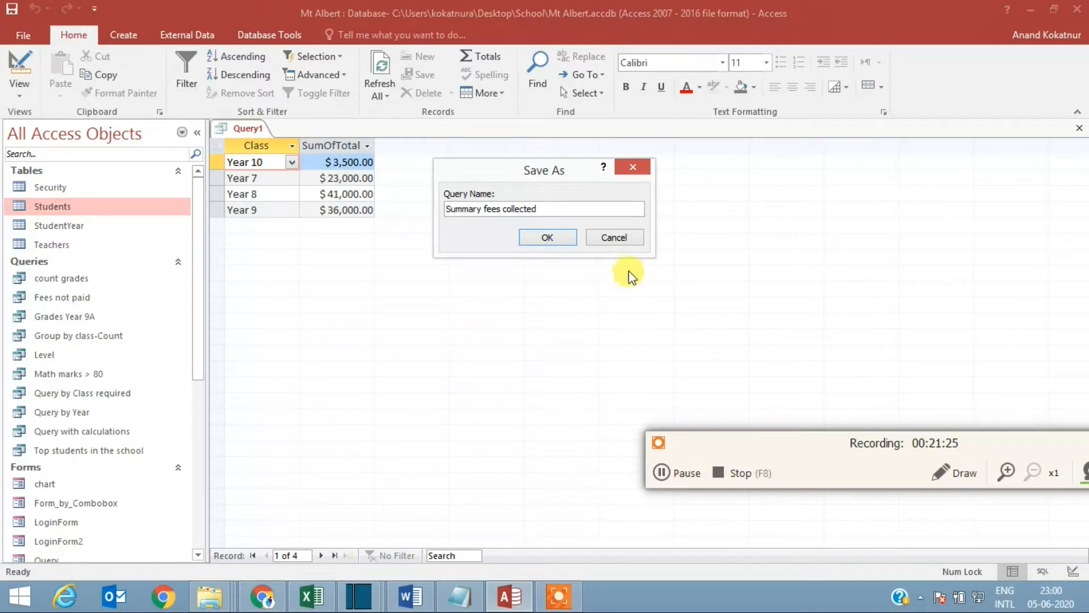
click(548, 238)
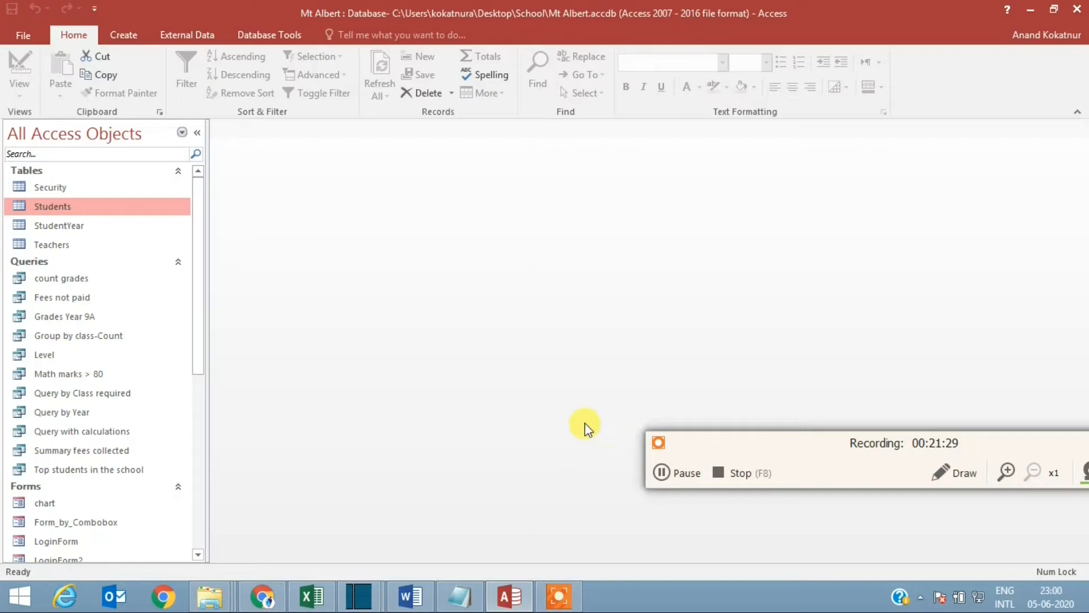
Step: Create a blank form and switch it to Design View
click(126, 35)
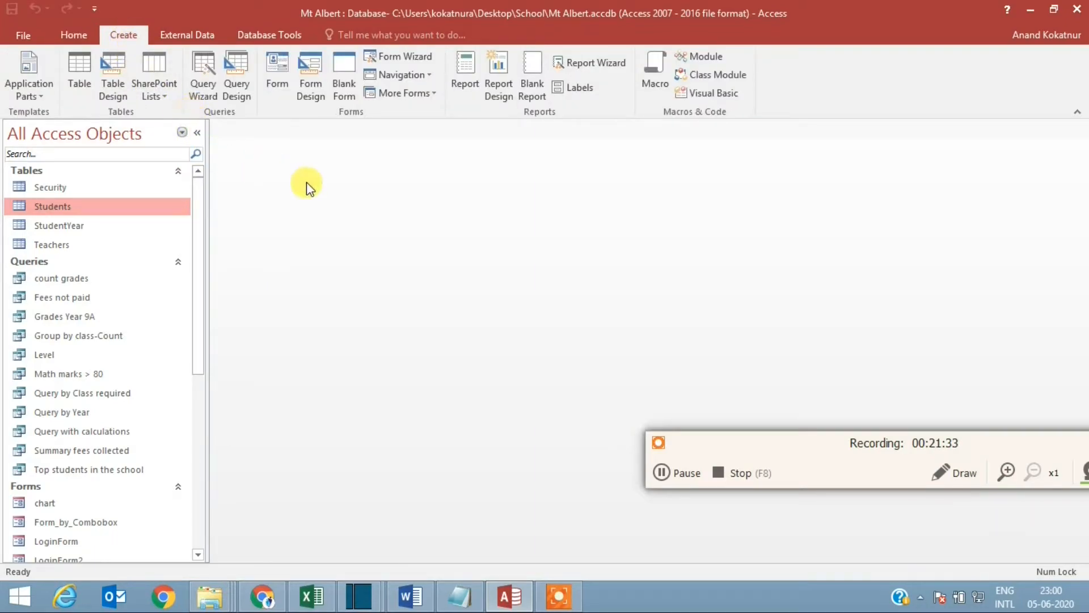
click(342, 78)
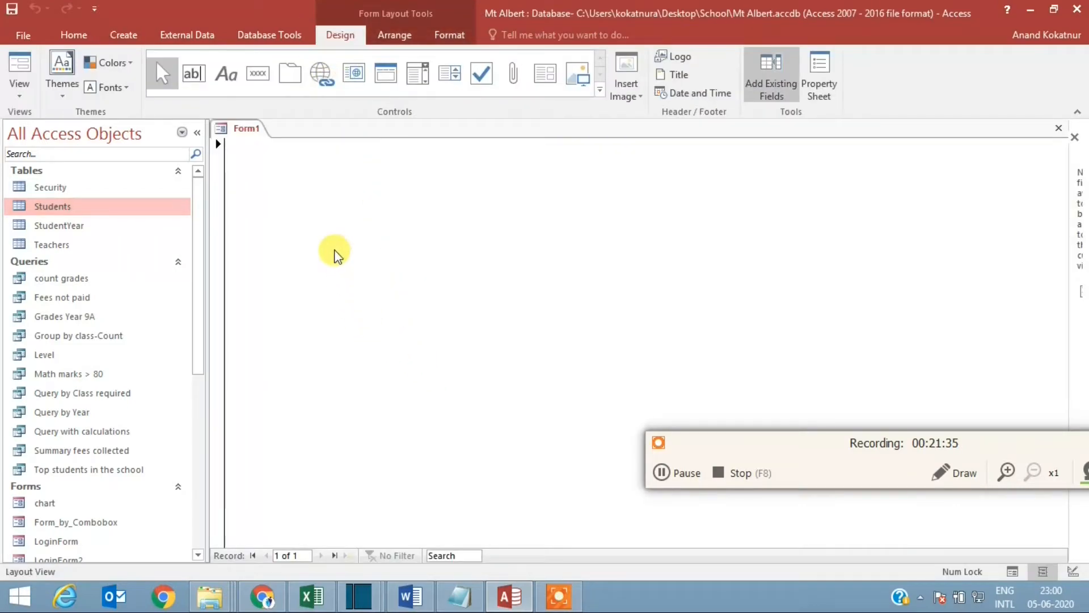
right_click(253, 158)
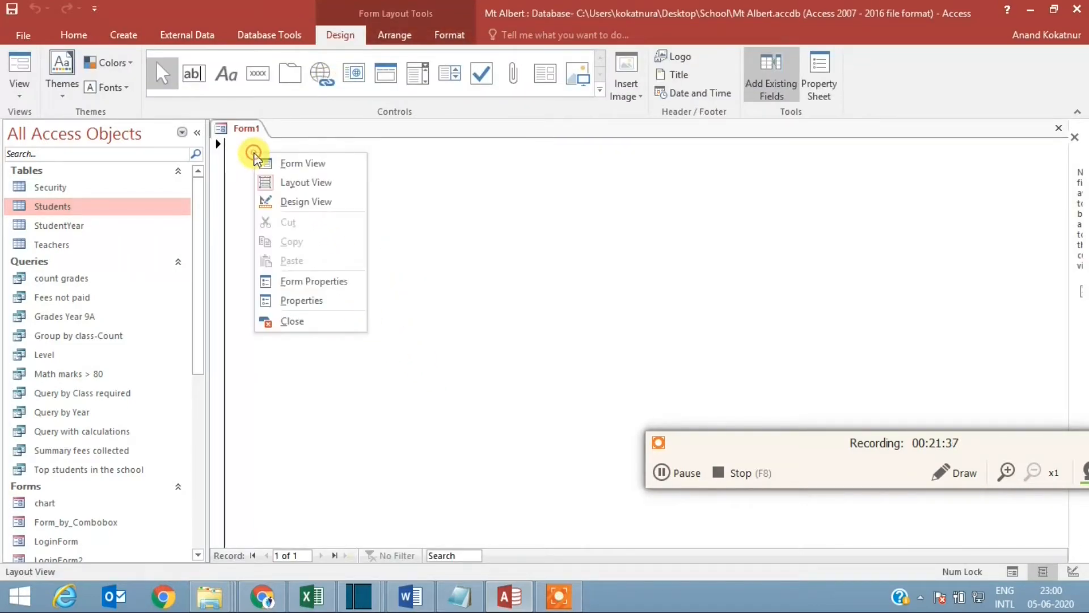
click(298, 203)
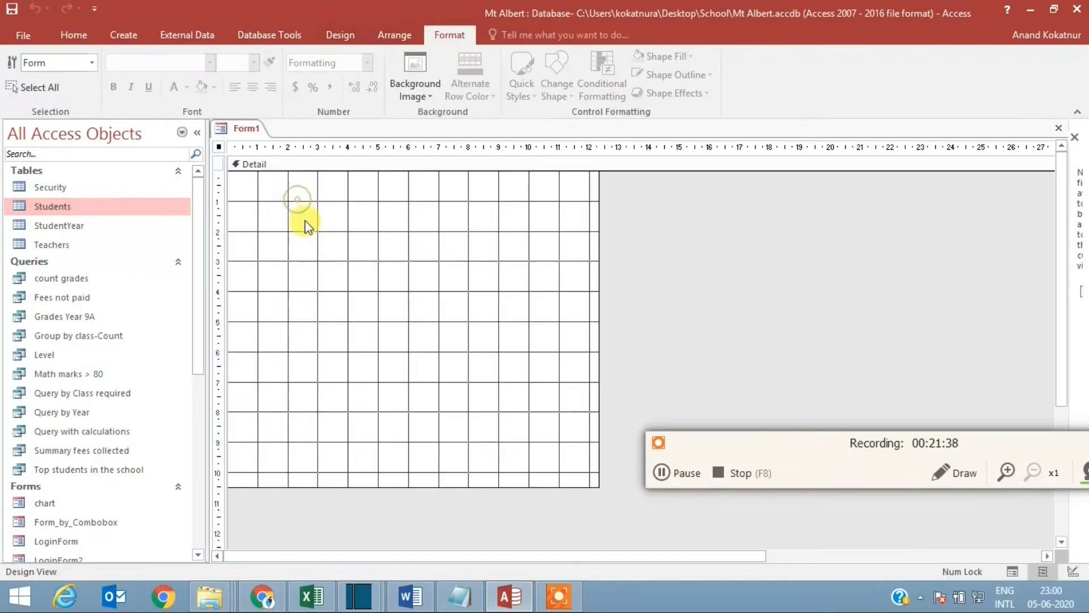
click(340, 35)
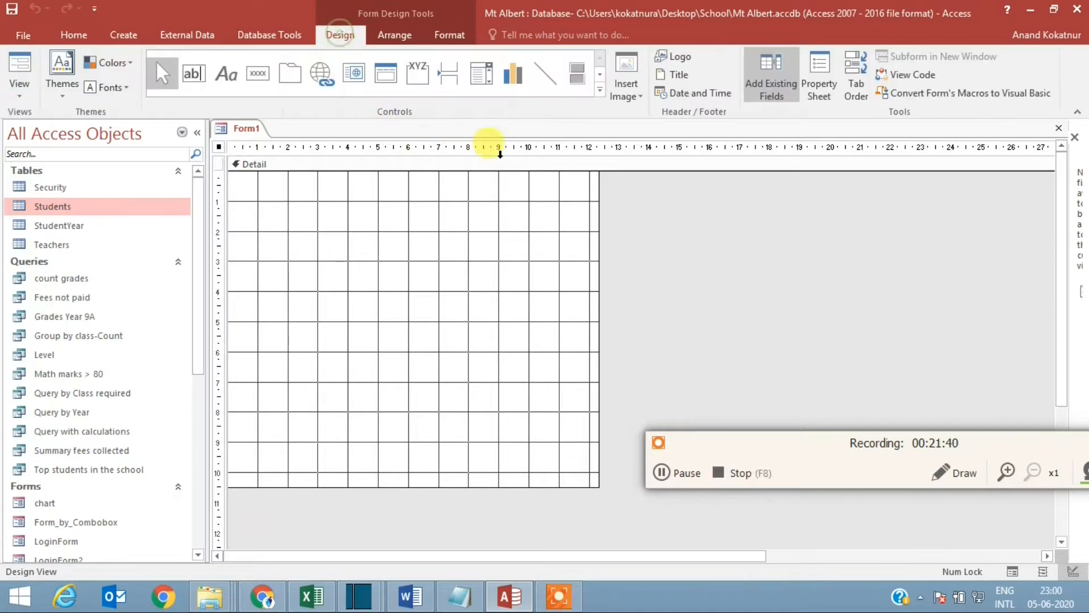
Step: Draw a chart about 22 by 10 ruler units in the form's Detail section, using the count grades query as its source
click(517, 75)
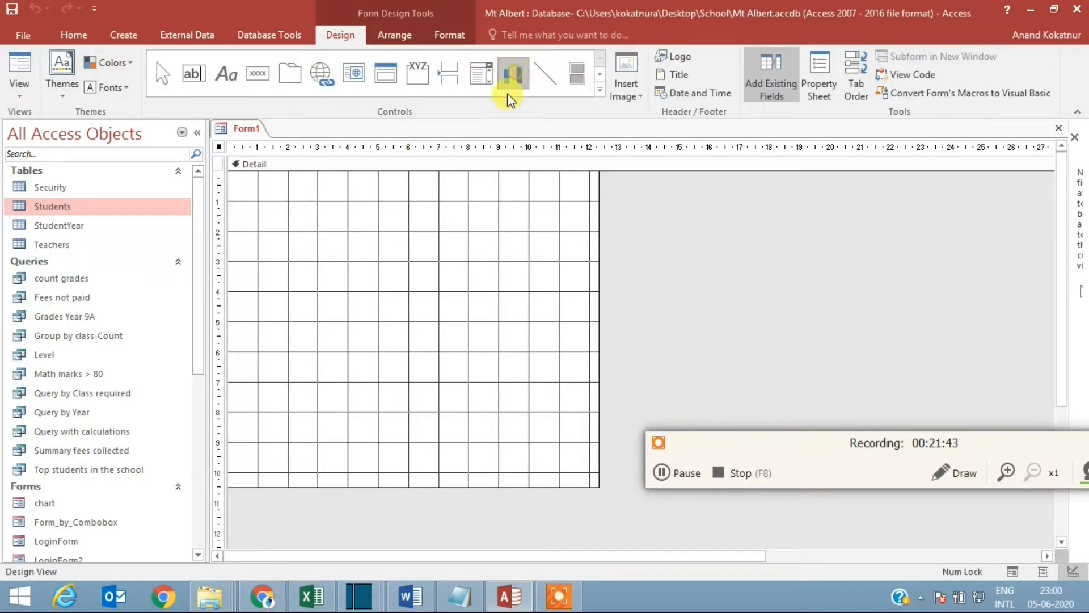
drag(231, 178, 892, 491)
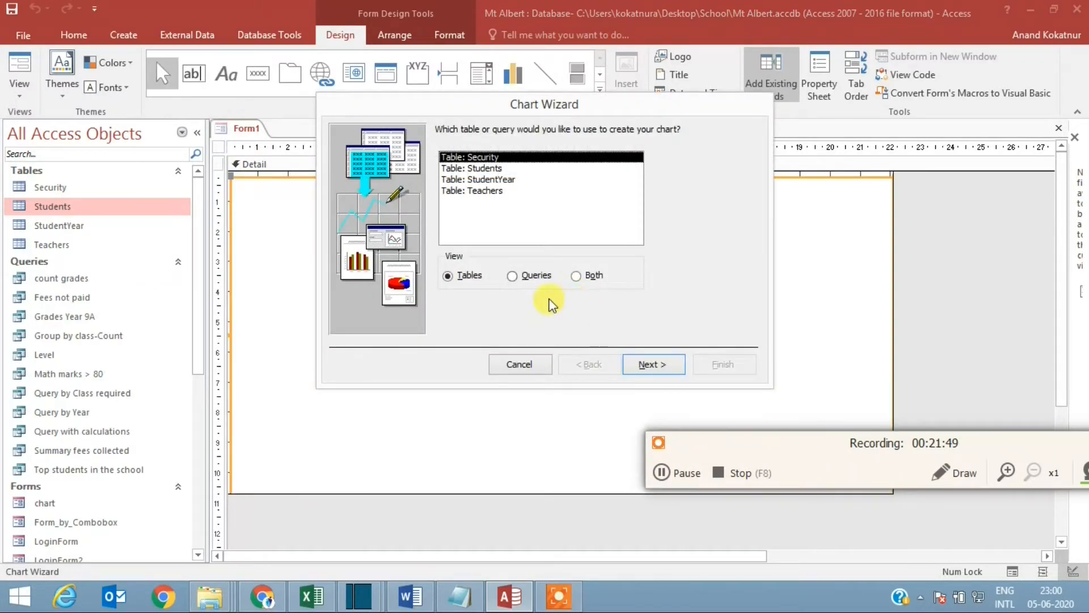
click(512, 277)
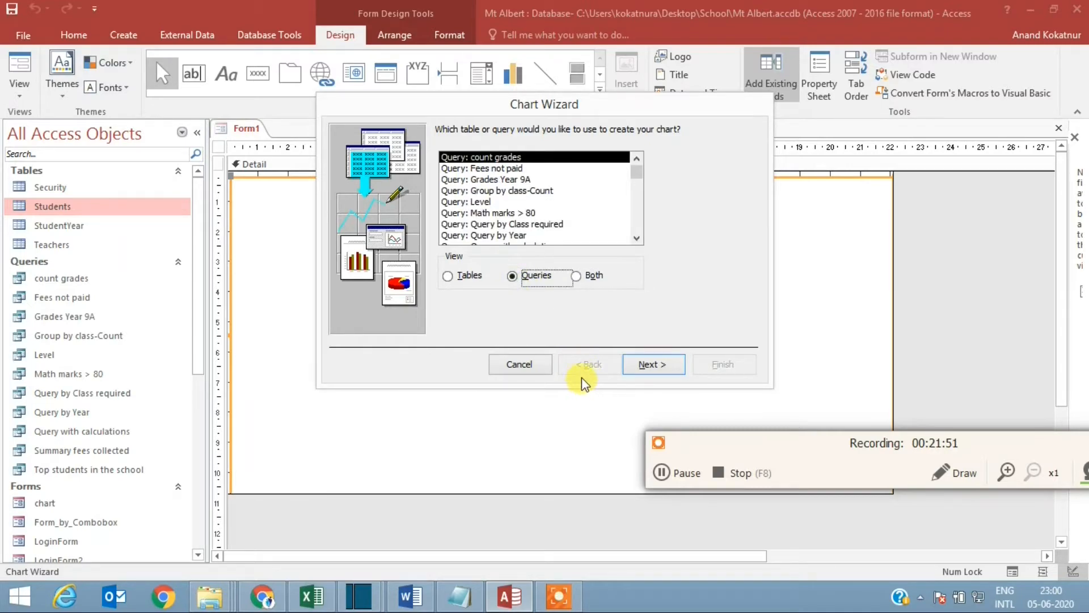
click(519, 159)
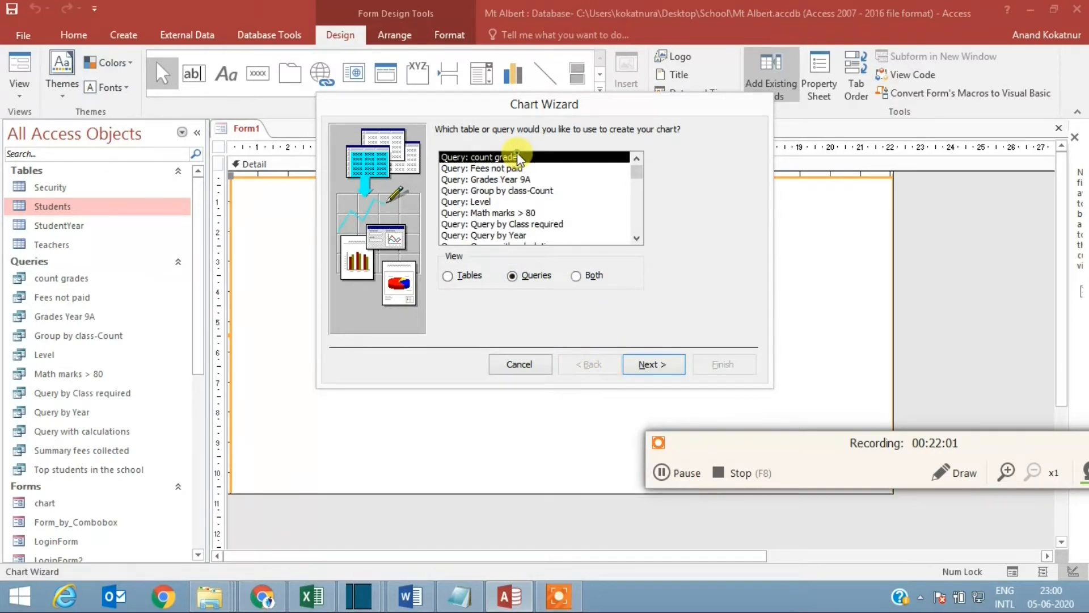
double_click(519, 159)
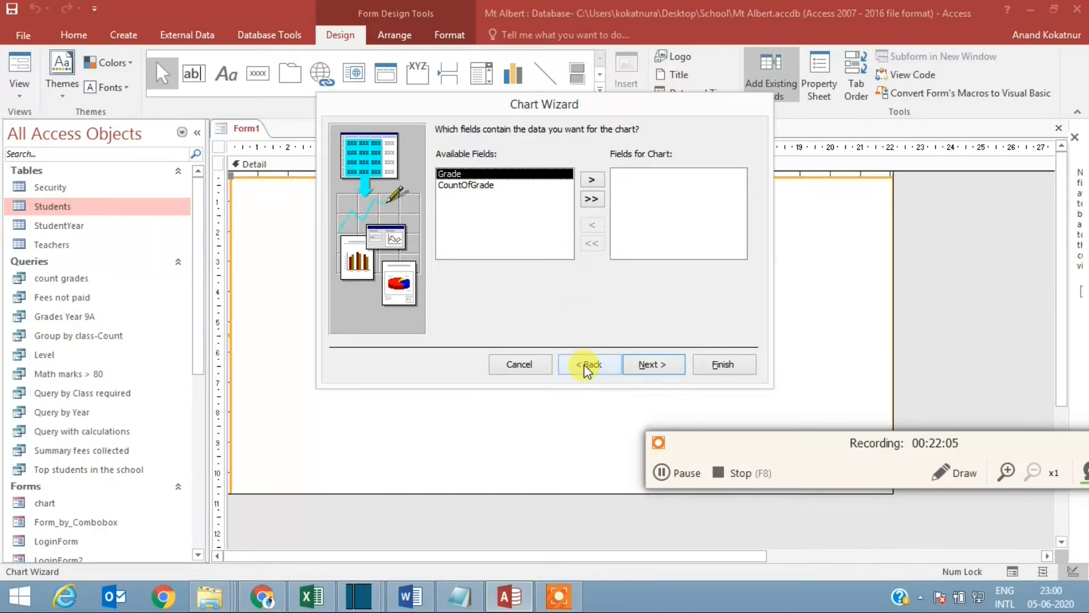
Step: Add the Grade and CountOfGrade fields to the chart
click(593, 181)
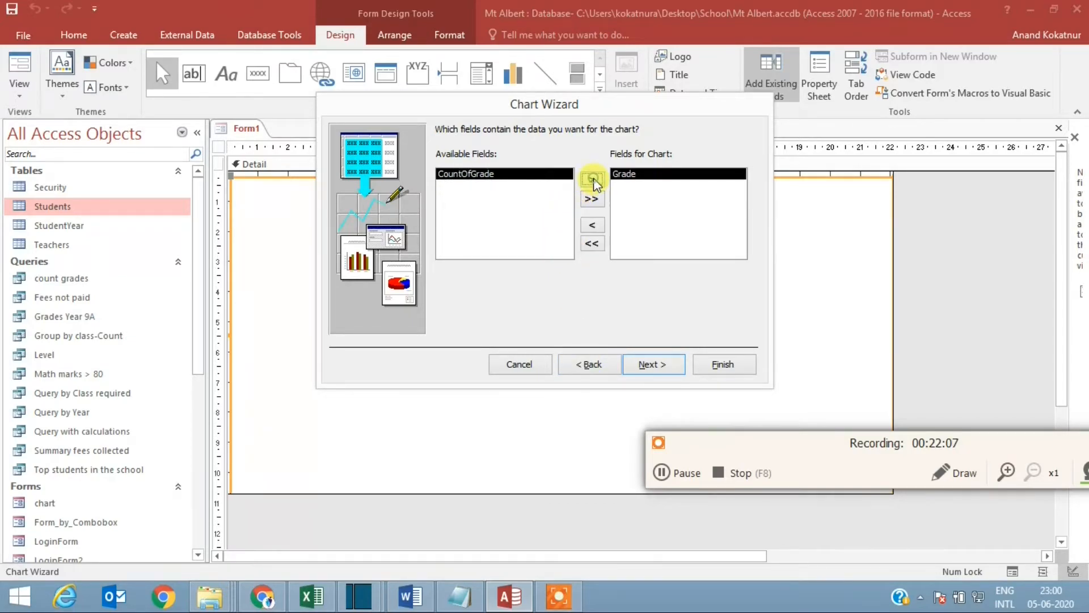
click(592, 181)
click(649, 363)
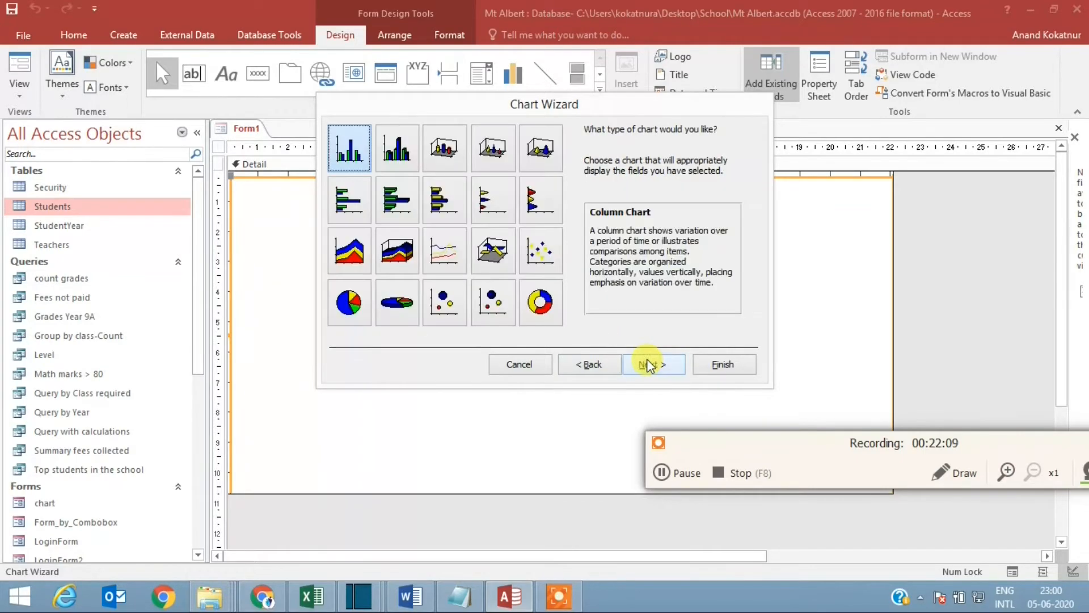
Step: Choose a Column Chart with the default data layout, title it No of Students, and finish the wizard
click(350, 163)
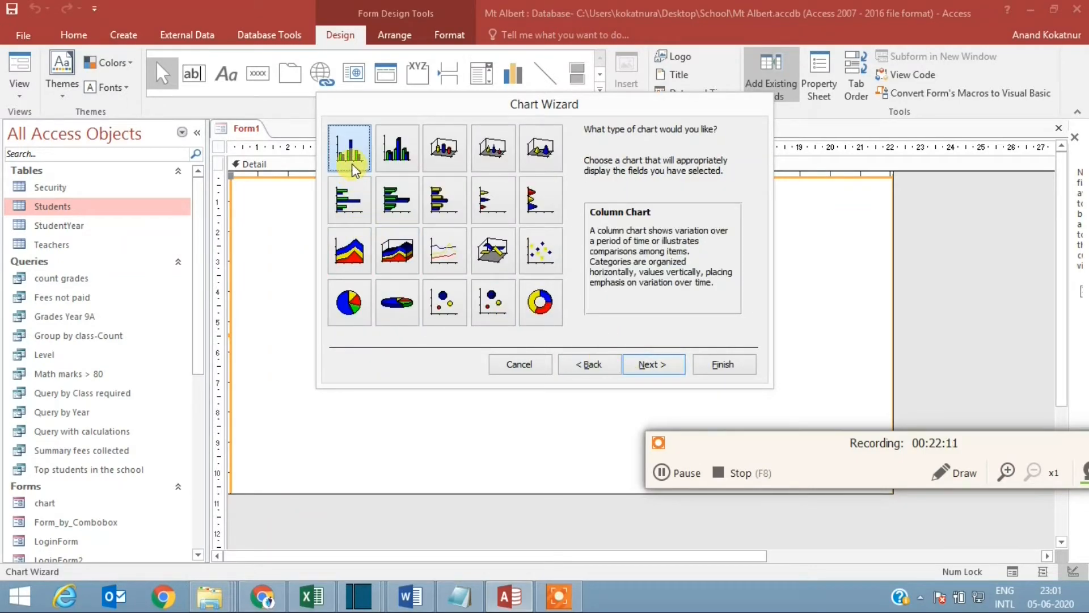
click(647, 367)
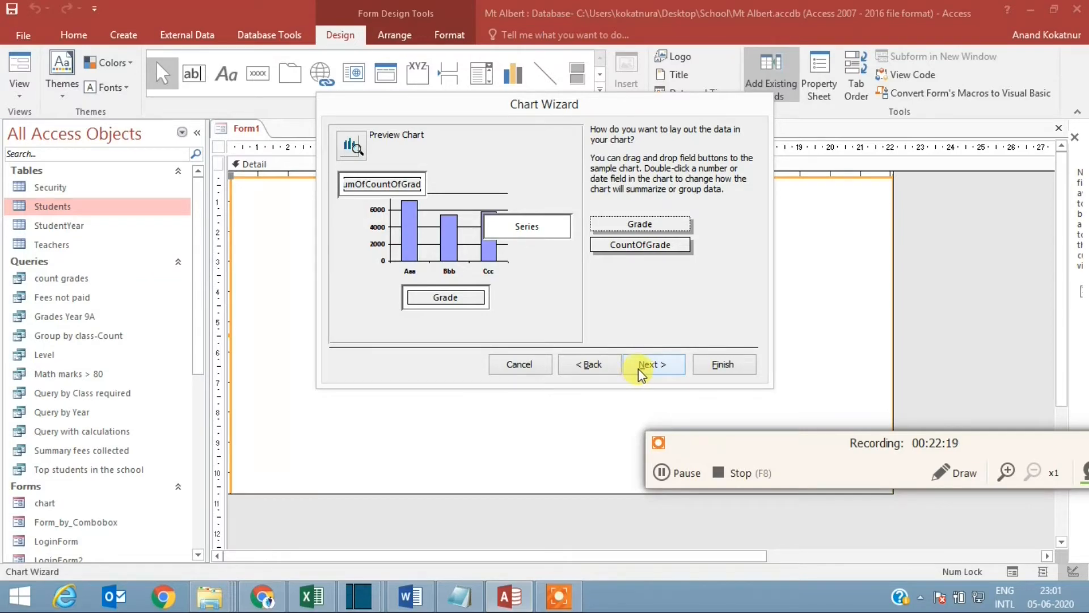
click(650, 366)
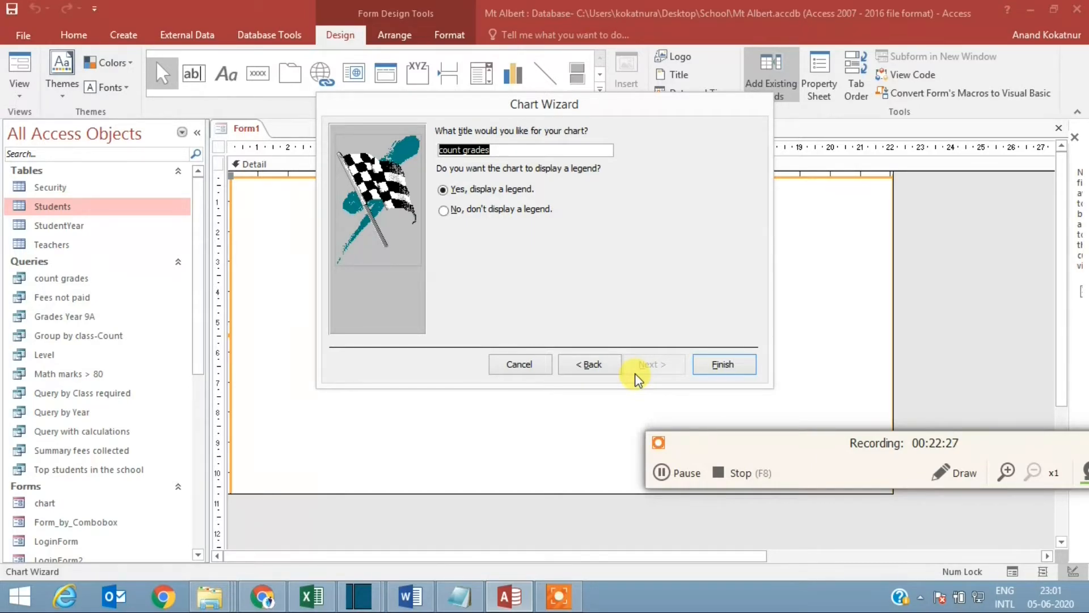
text(No of Students)
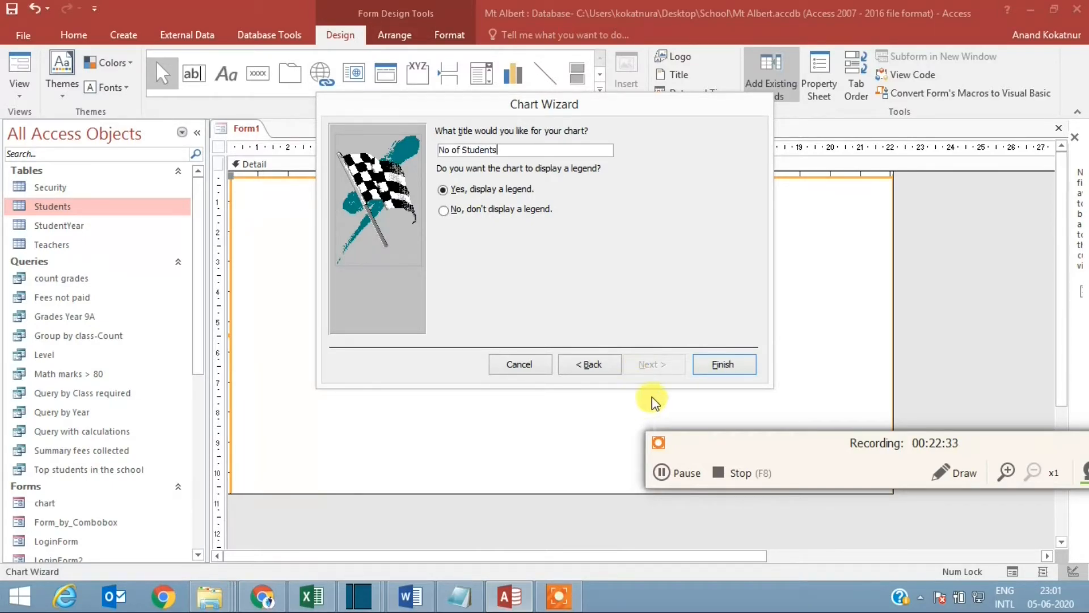
click(723, 365)
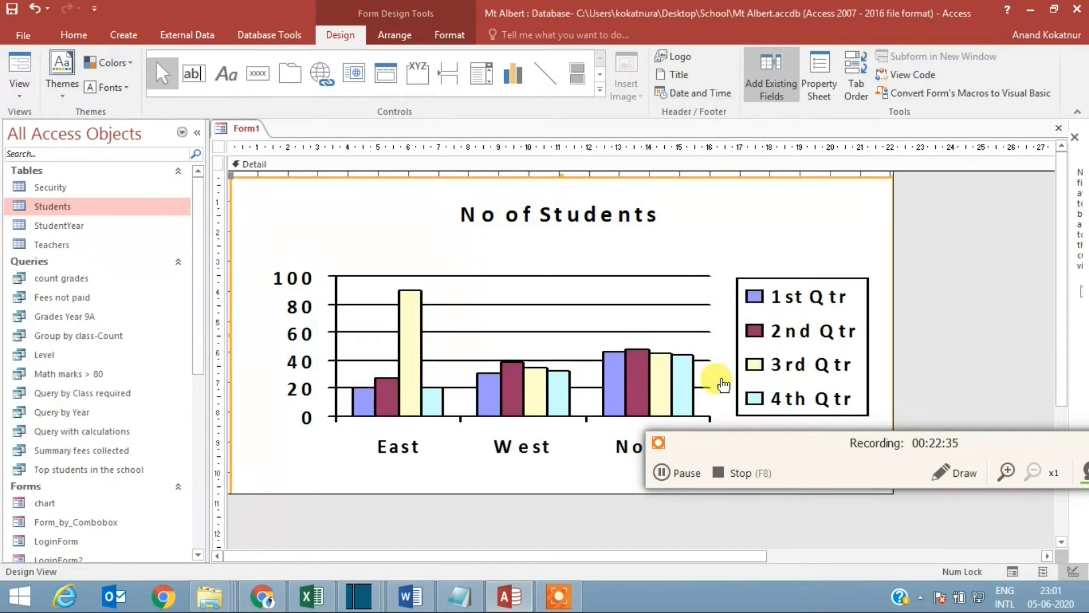
Step: Display the form in Form View to check the chart with its real data
click(766, 449)
drag(699, 544, 654, 535)
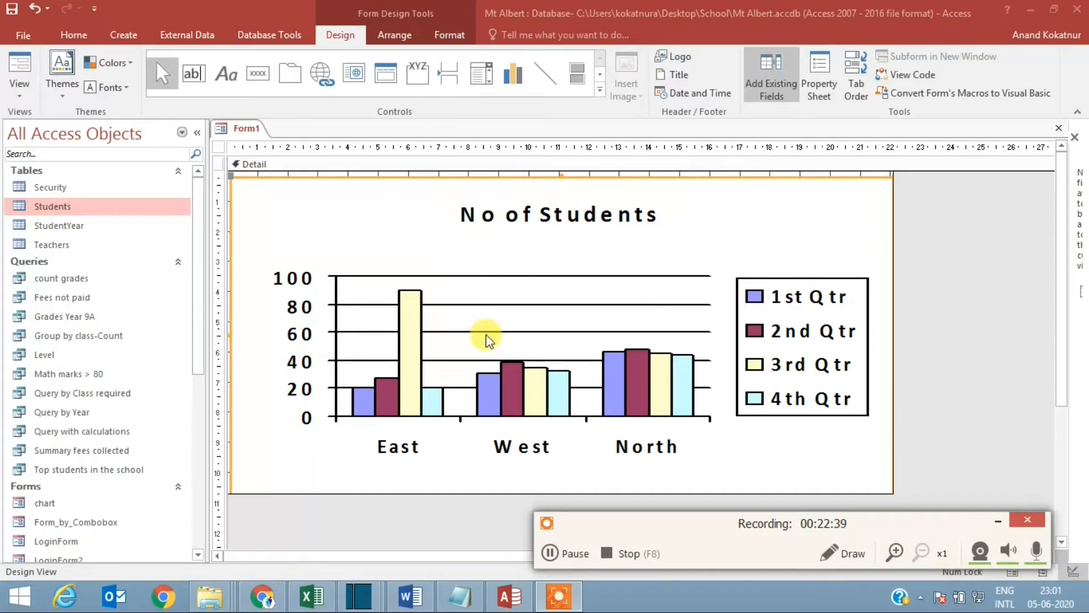
click(237, 131)
right_click(237, 132)
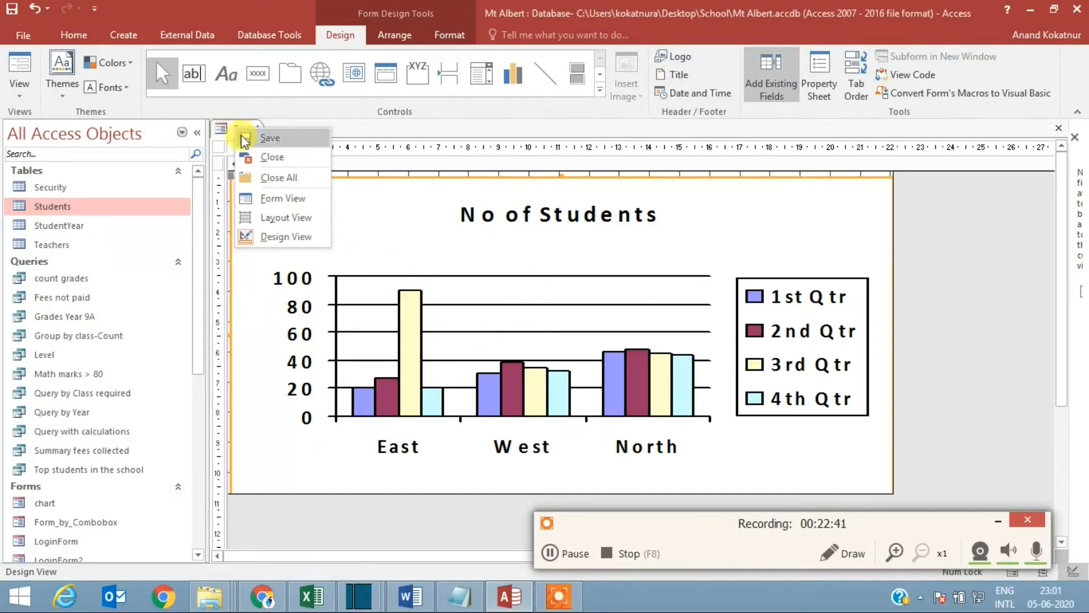
click(278, 194)
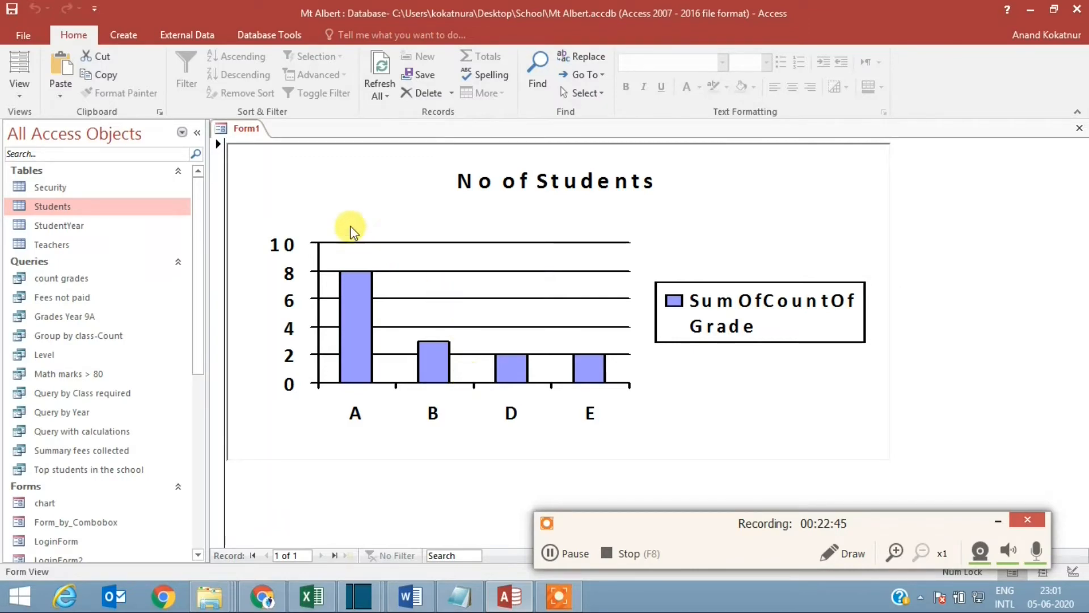
Step: Return the form to Design View, open the chart for editing and select its legend
right_click(245, 128)
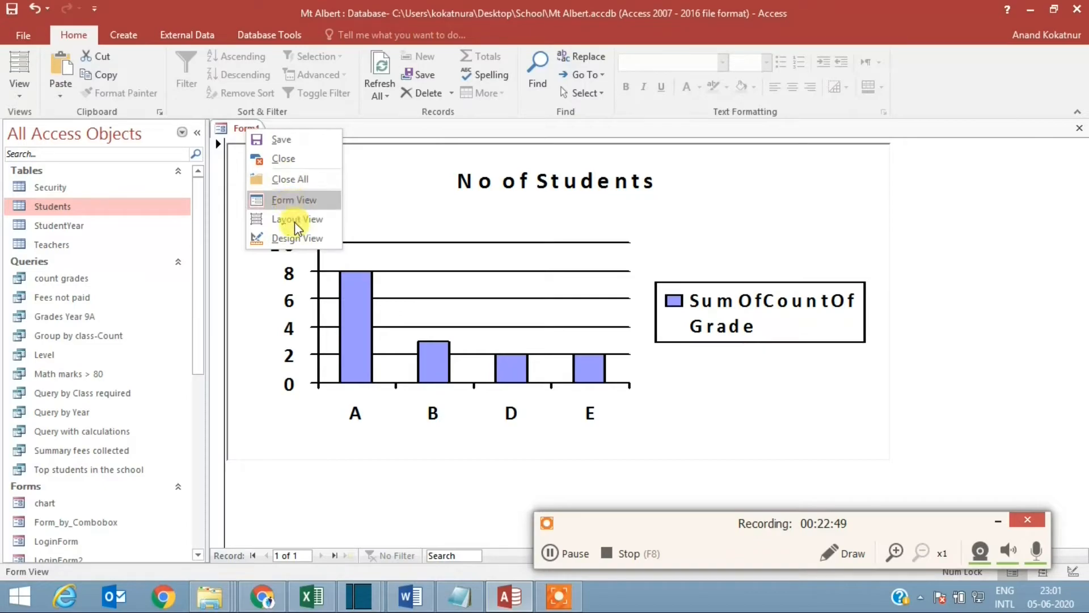
click(300, 248)
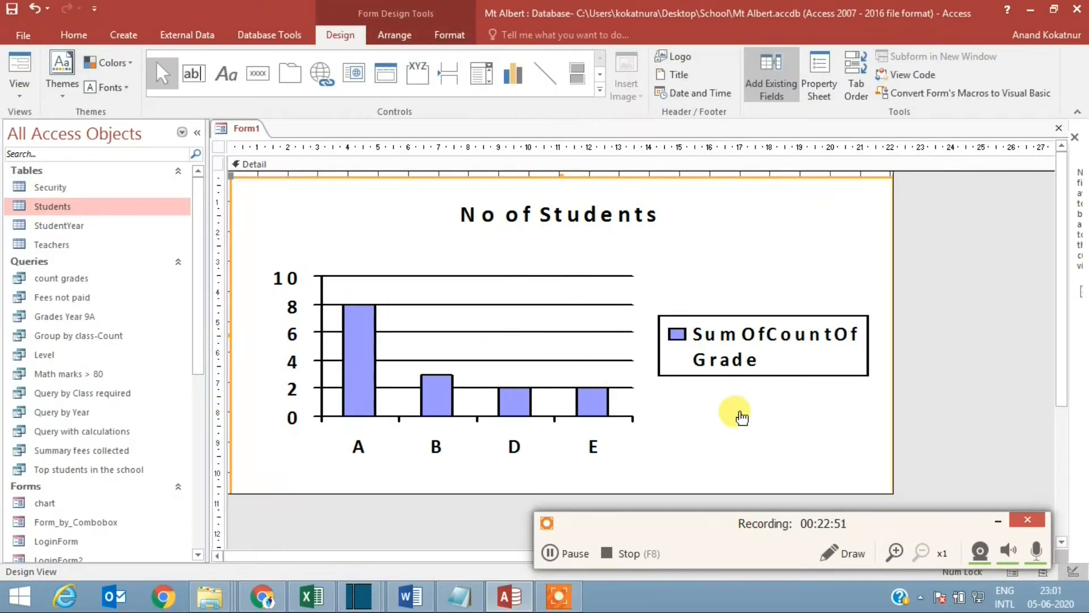
double_click(741, 418)
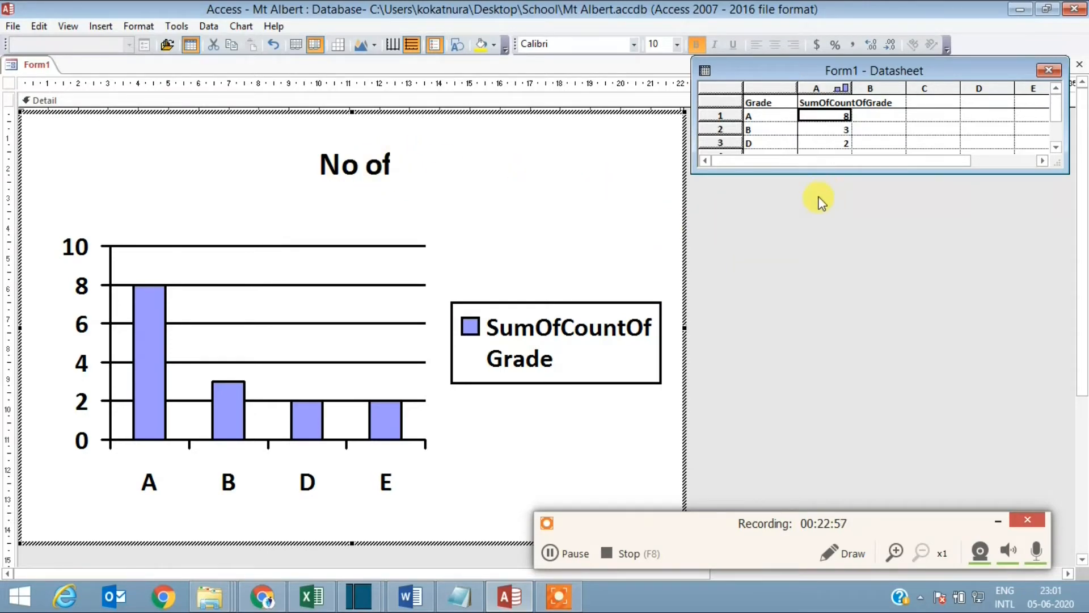
click(618, 306)
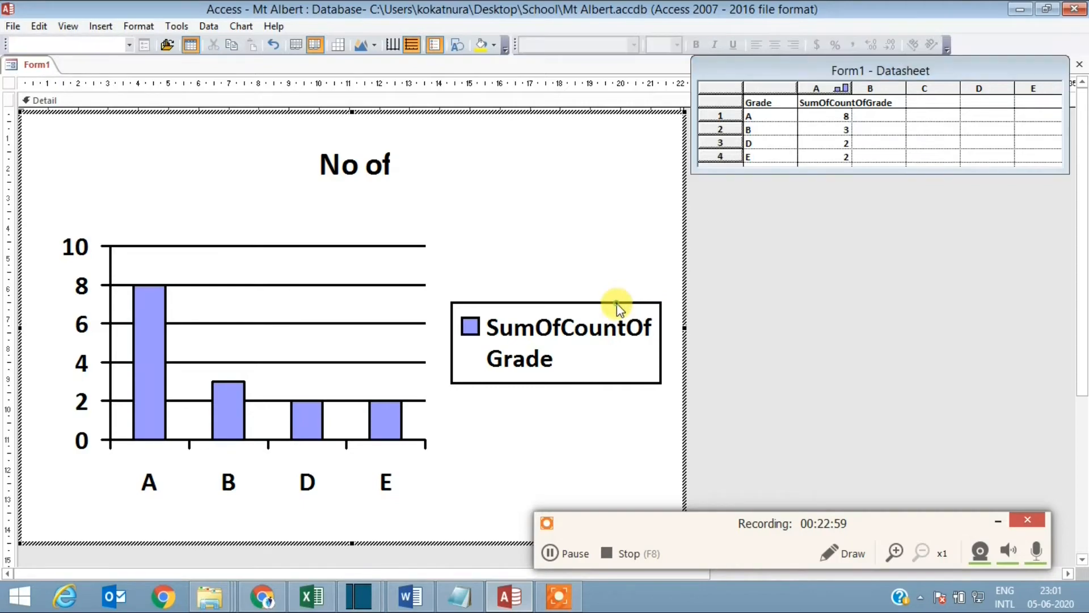
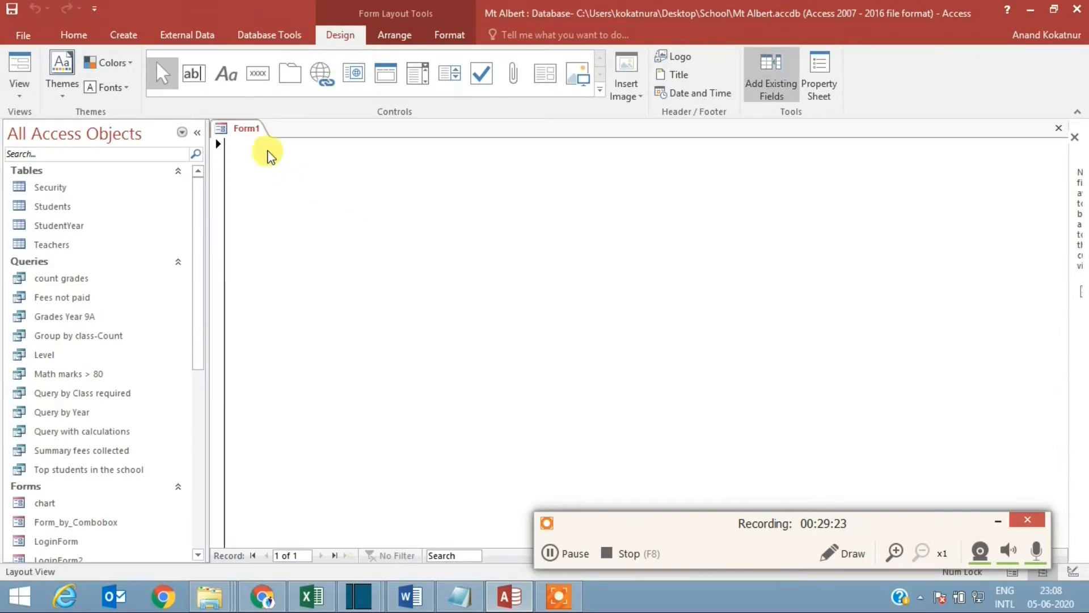
Step: Switch the new form to Design View and draw a chart control about 23.5 by 9 cm in the Detail section
right_click(251, 132)
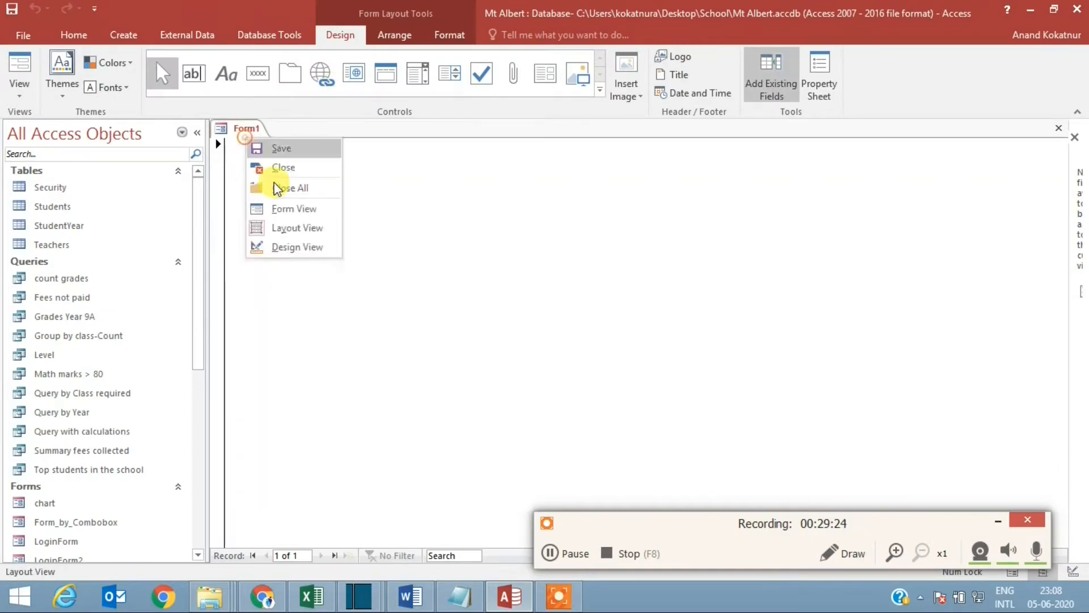
click(312, 246)
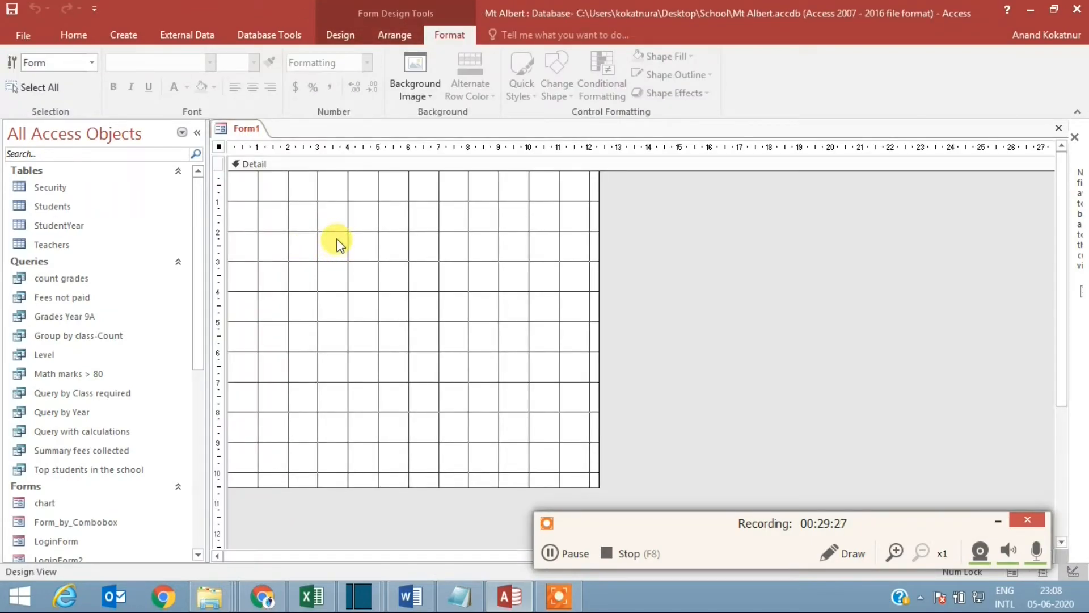
click(340, 38)
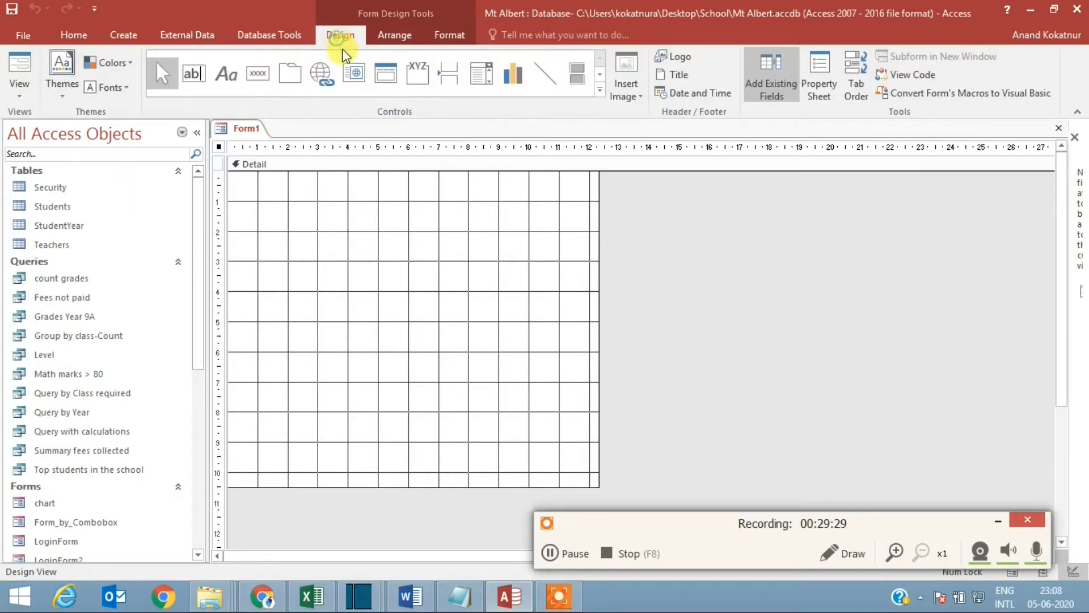
click(512, 73)
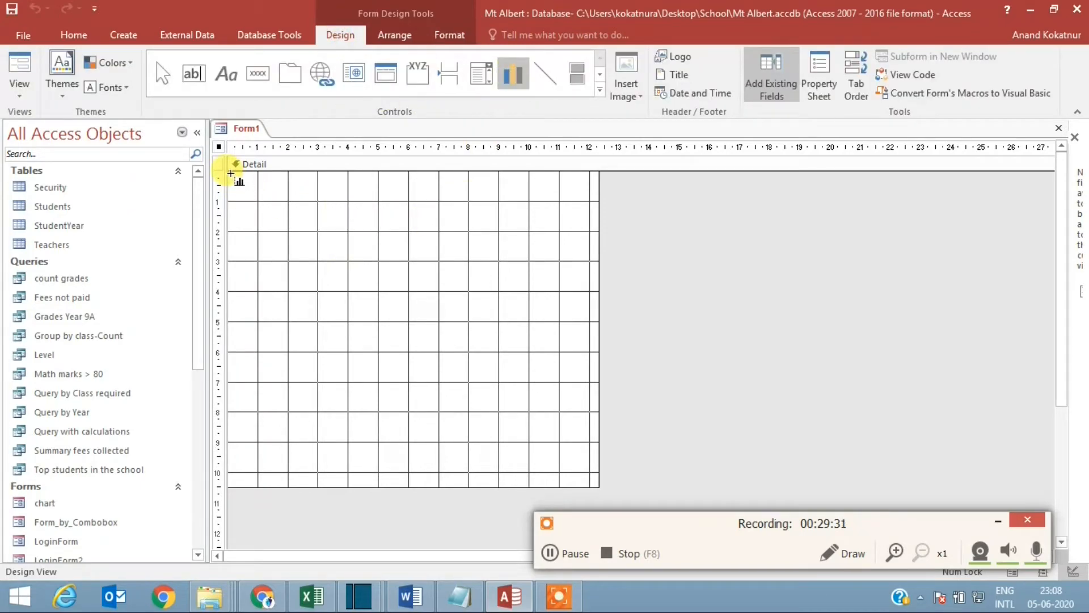
drag(230, 175, 939, 448)
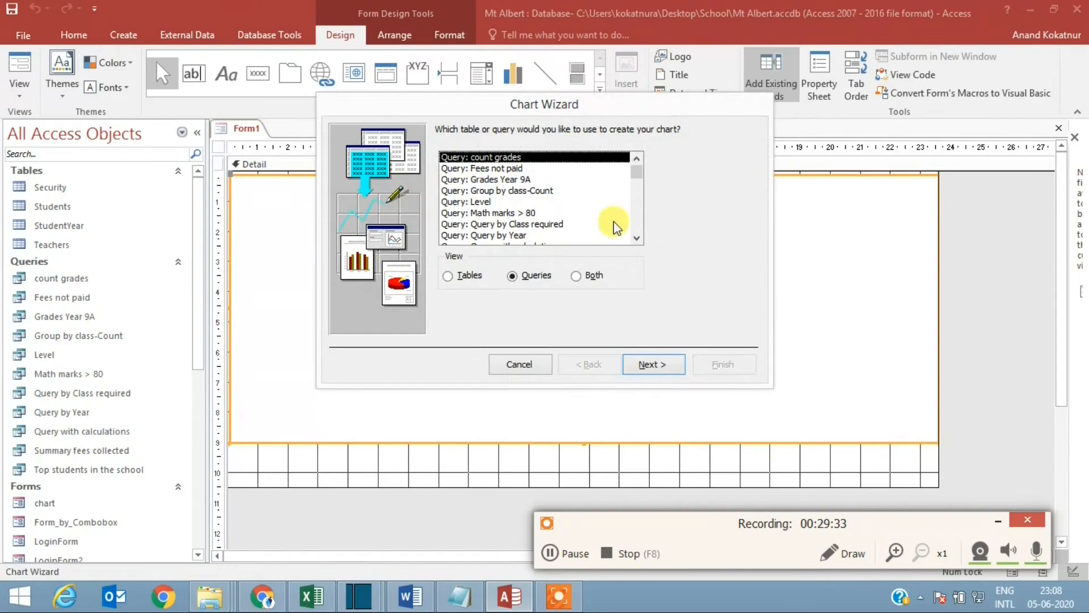
Step: Base the chart on the Summary fees collected query and add the Class and SumOfTotal Fees Paid fields
drag(637, 170, 638, 182)
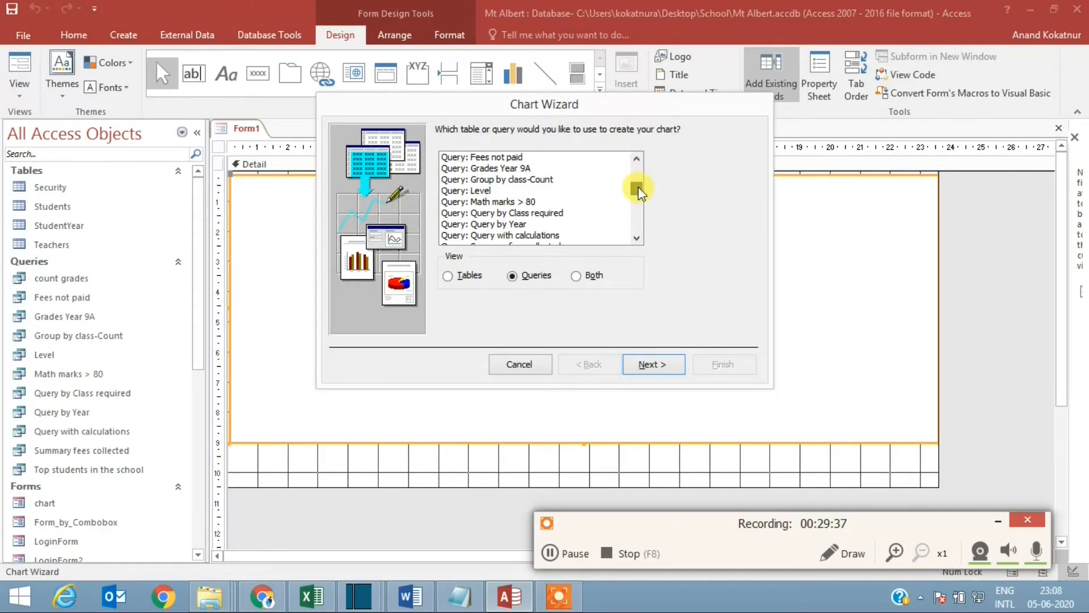
drag(639, 186, 635, 221)
click(542, 225)
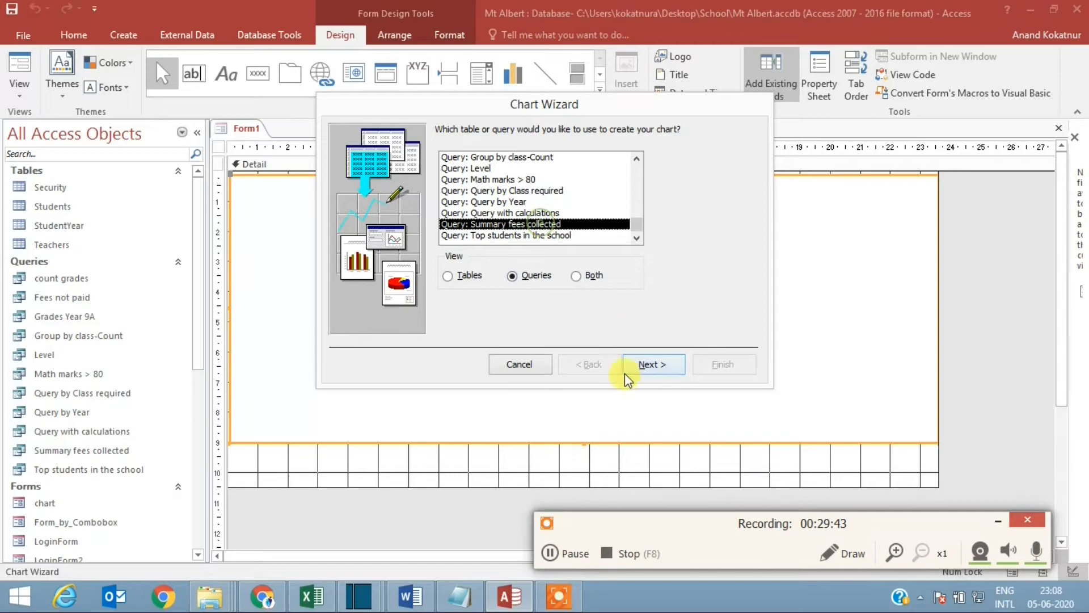
click(652, 366)
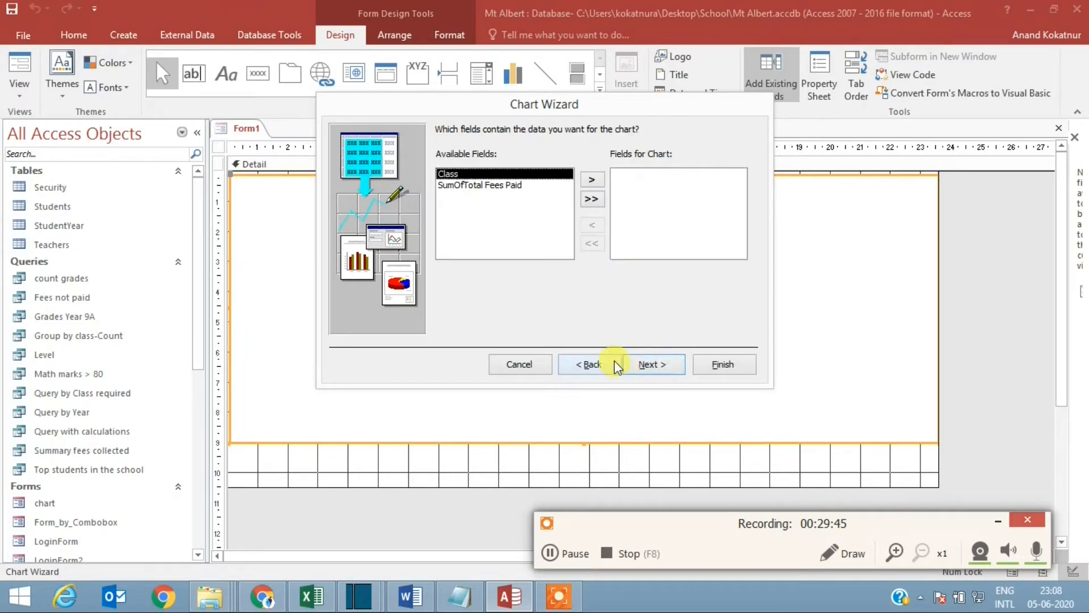
click(591, 179)
click(591, 179)
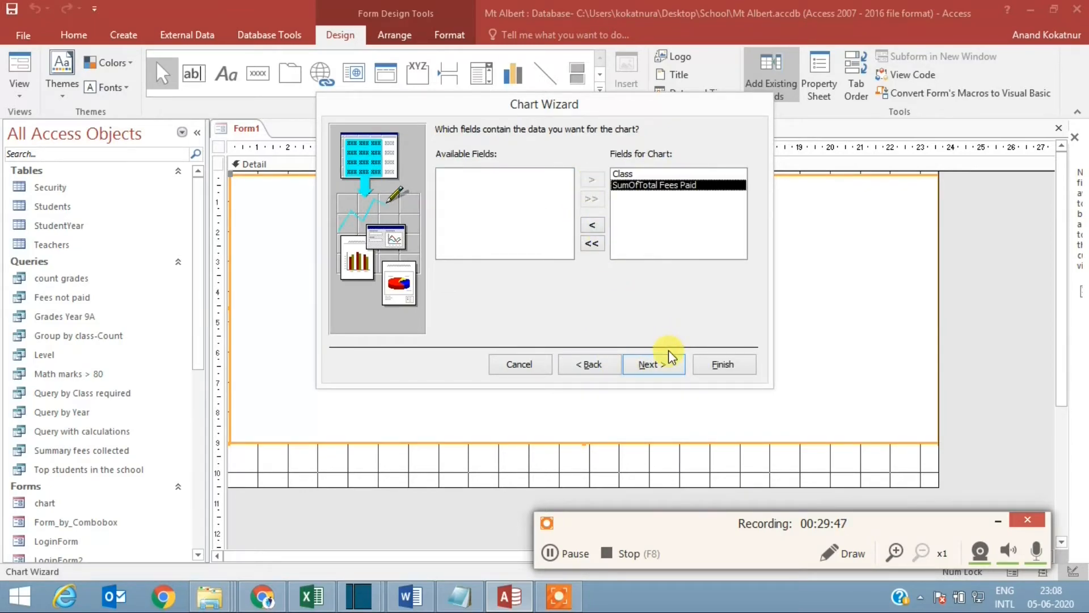
Step: Finish the wizard as a Line Chart with the default layout and the title Summary fees collected, and display the form in Form View
click(660, 366)
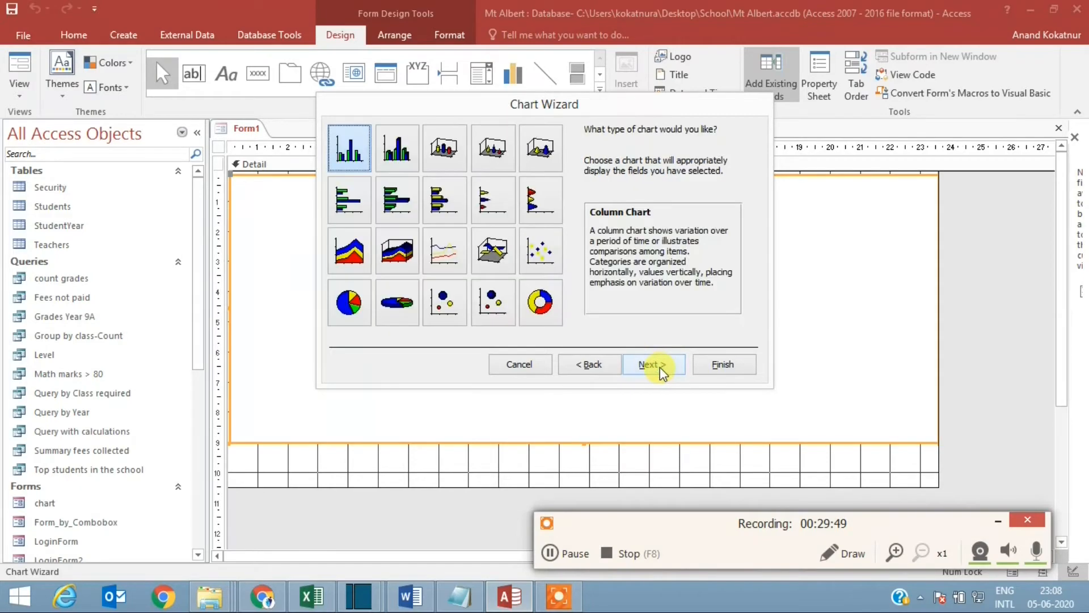
click(446, 261)
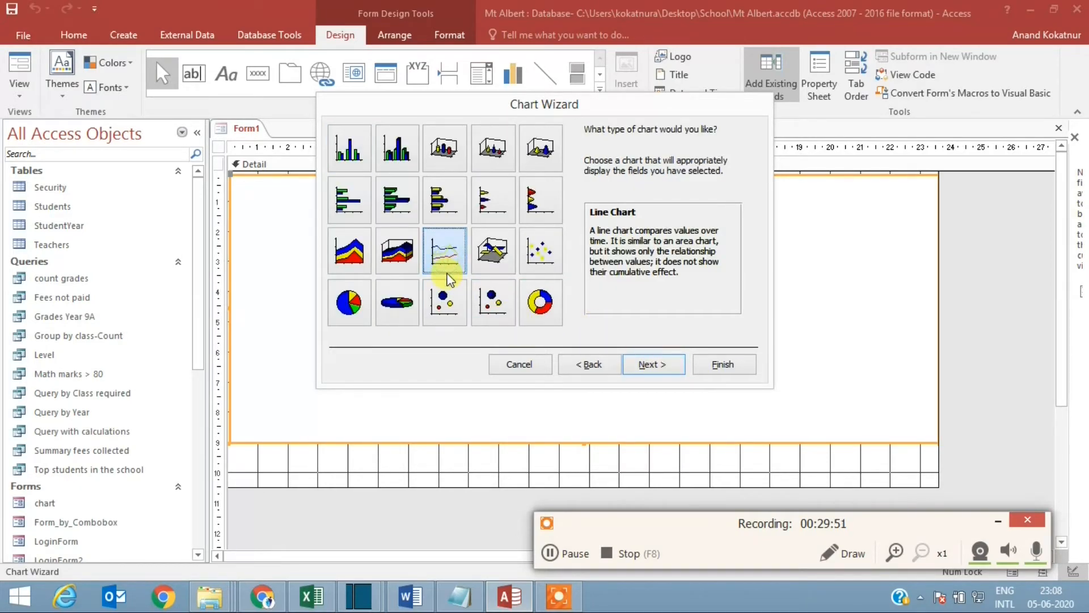
click(650, 368)
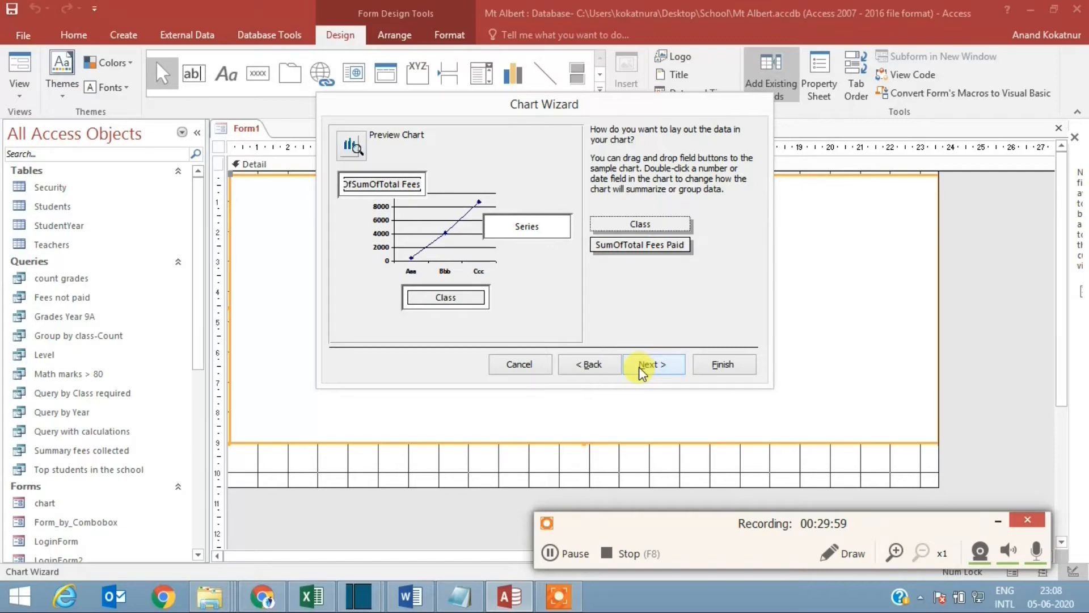
click(657, 366)
click(707, 364)
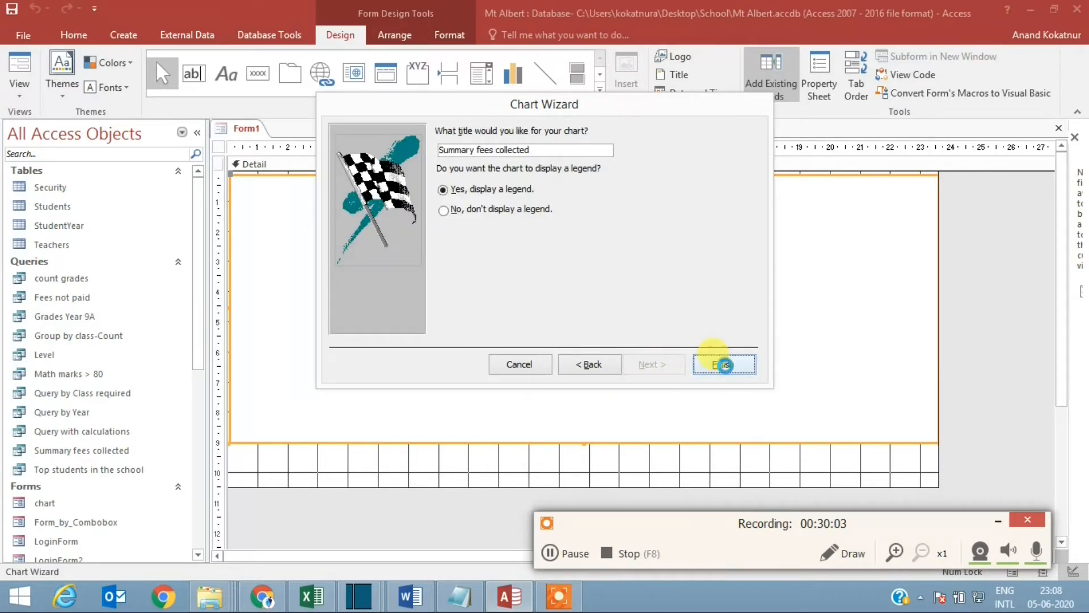
right_click(236, 129)
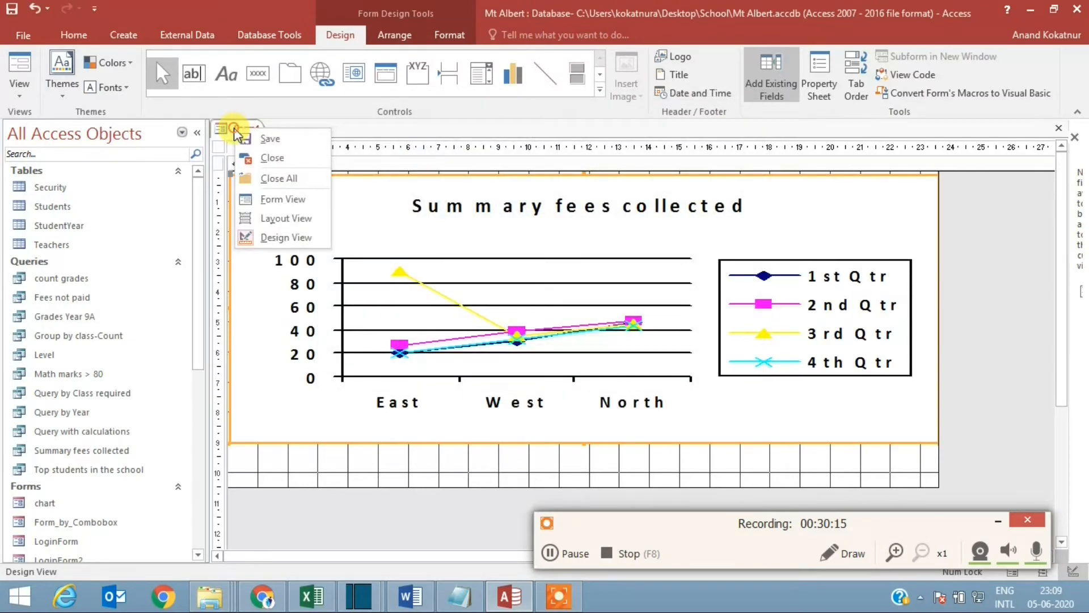
click(281, 199)
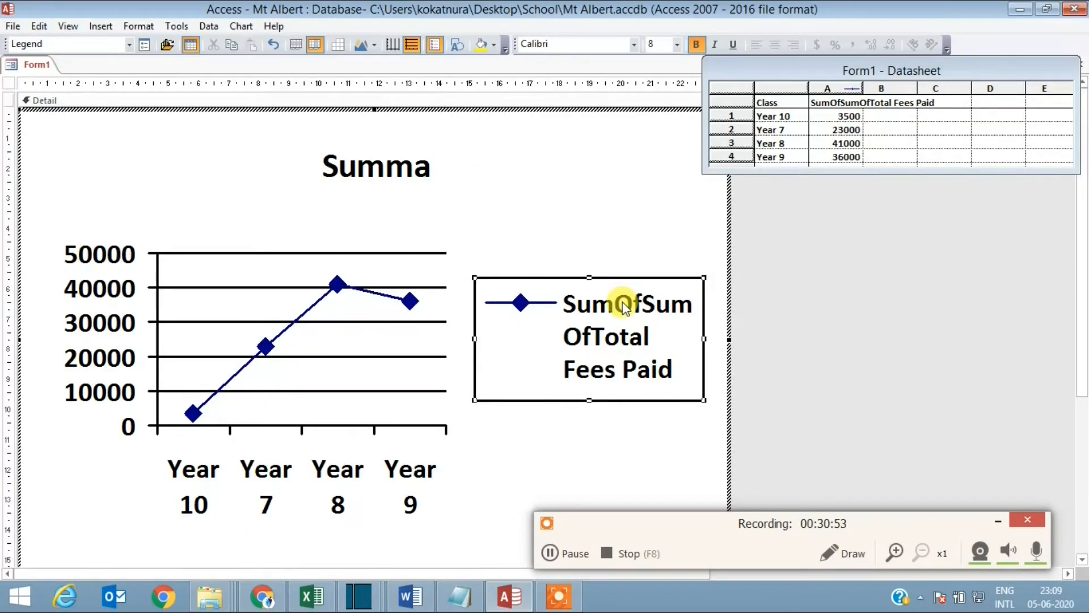
Step: Delete the fees chart's legend and change the chart type from Line to Column
key(Delete)
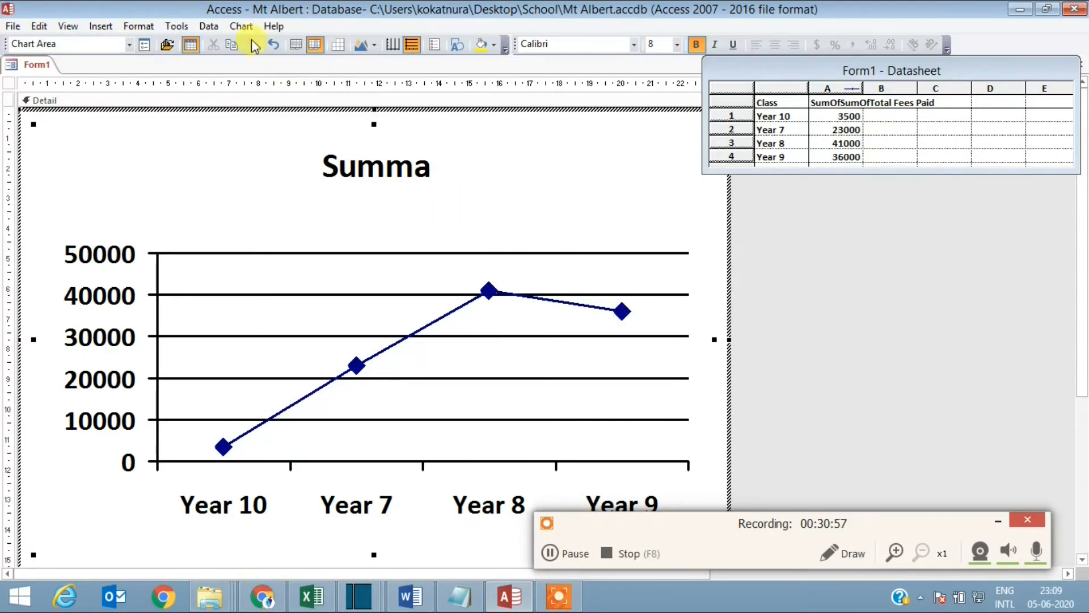
click(241, 26)
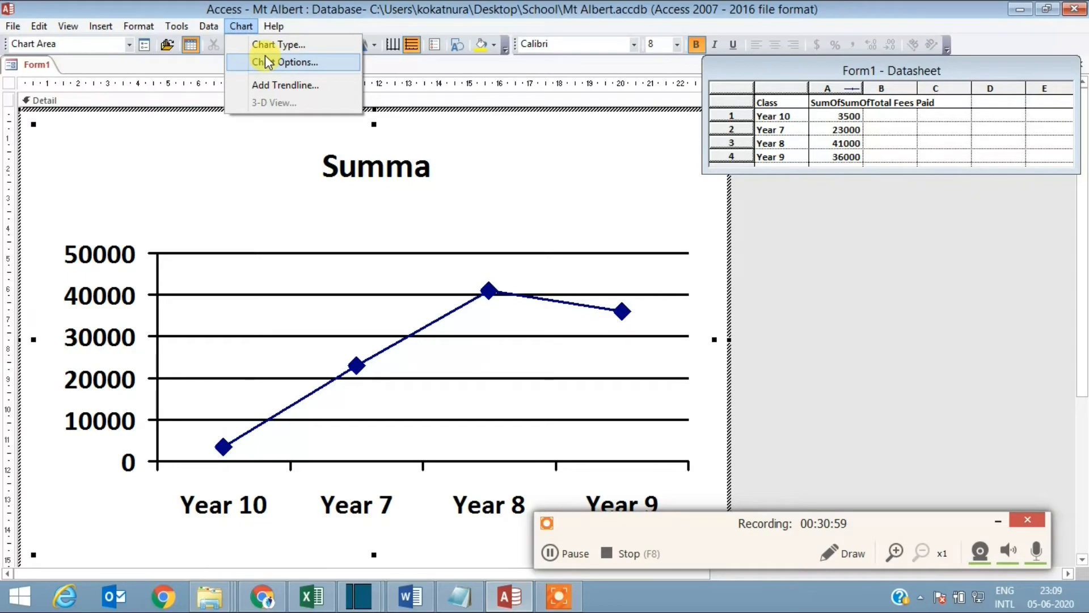
click(265, 46)
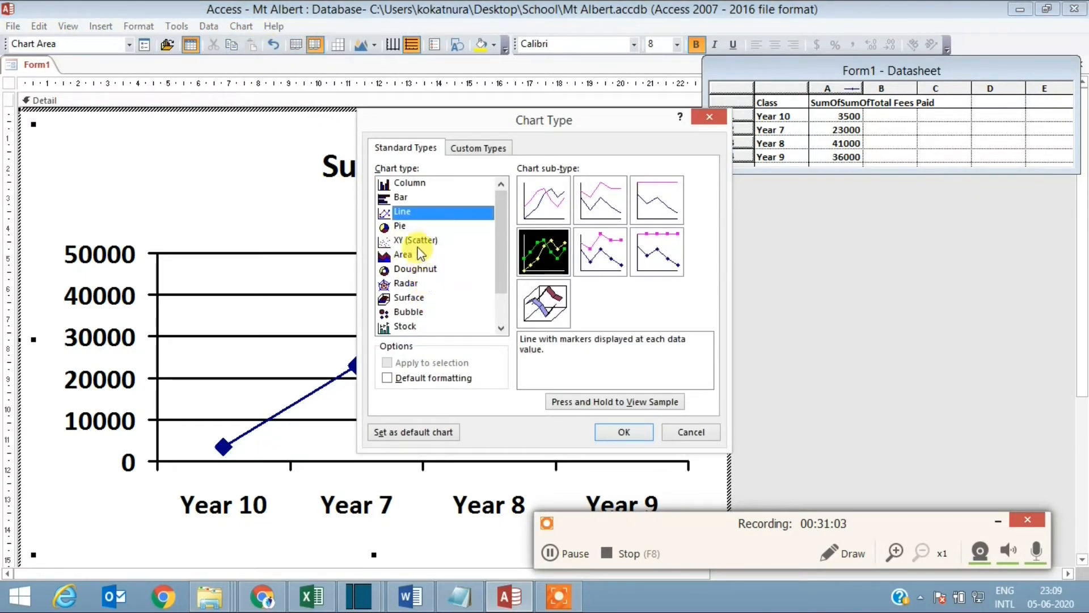
click(408, 185)
click(622, 432)
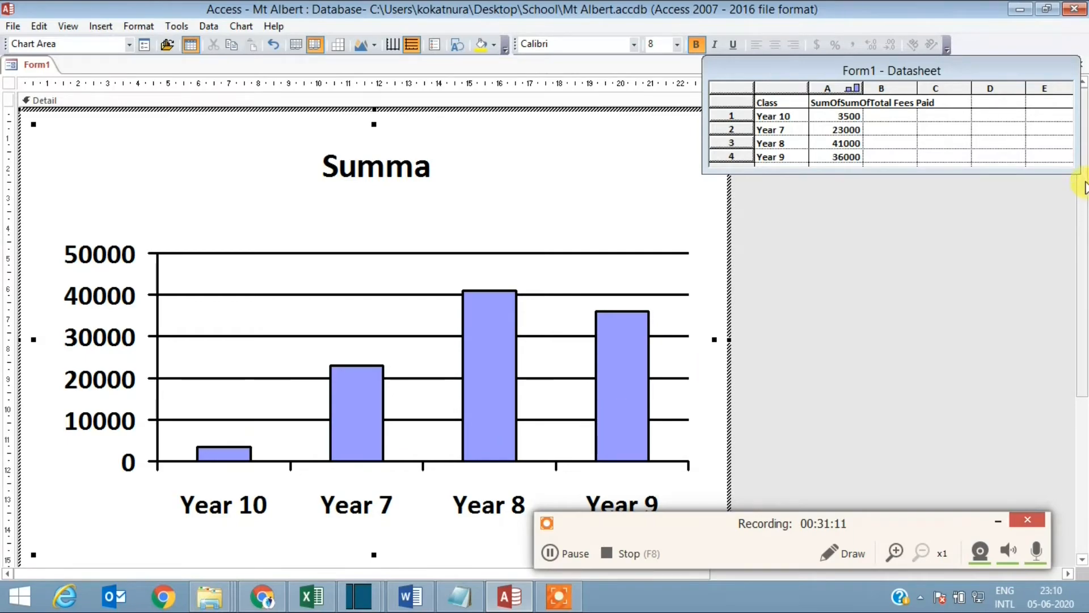
Step: Close the form and save it under the name Fees collected chart
drag(985, 70, 911, 142)
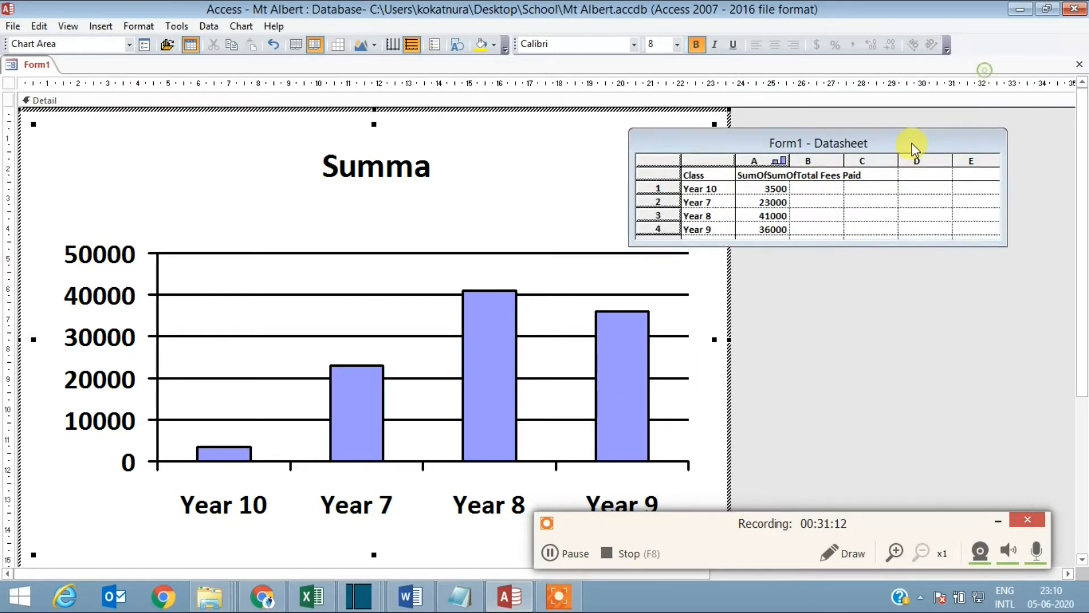
click(1079, 65)
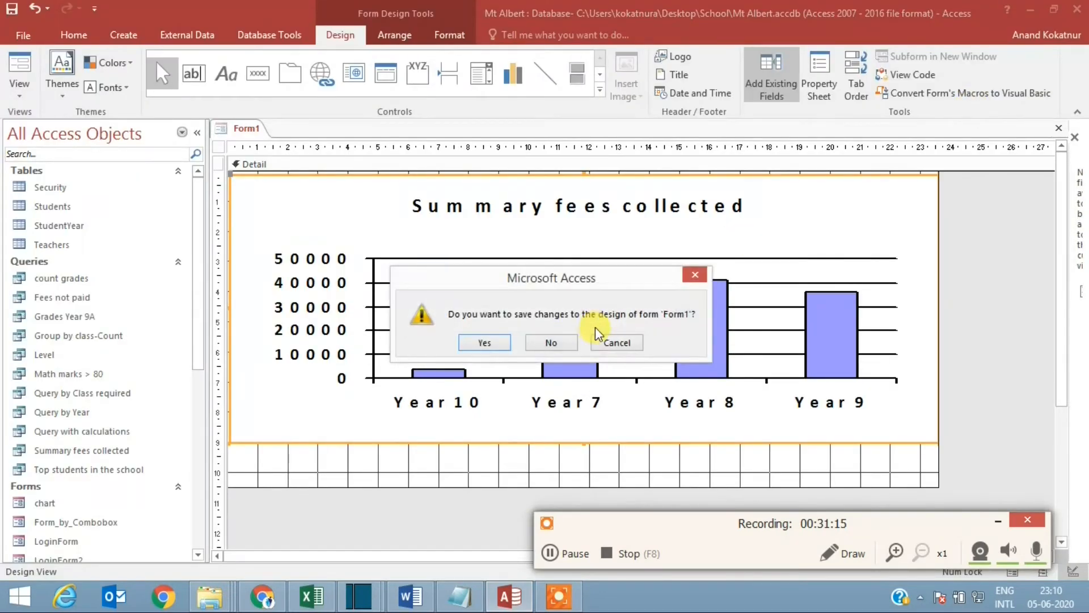
click(496, 343)
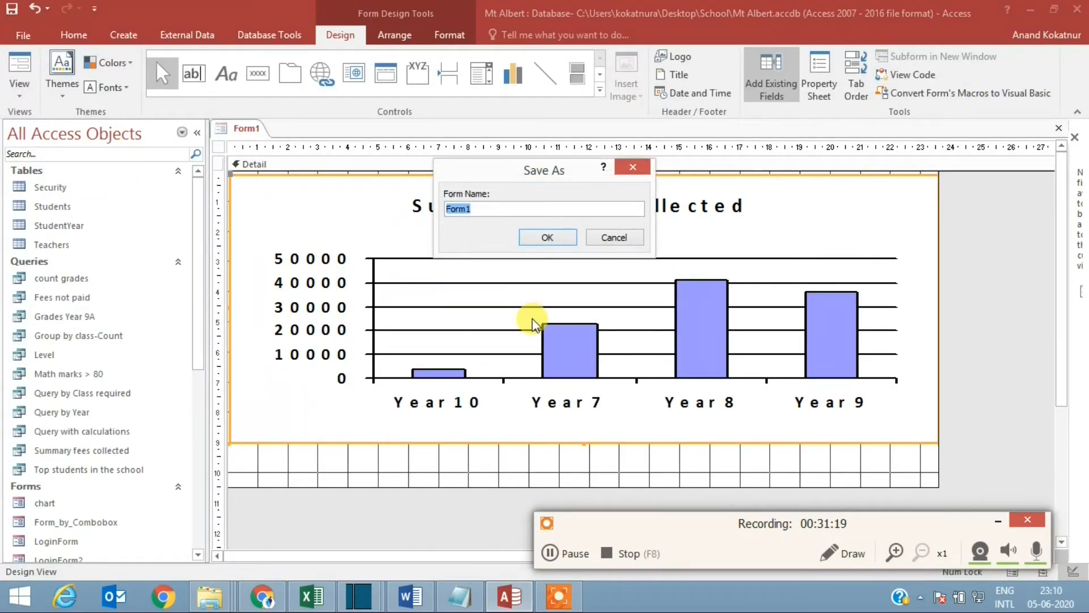
text(summ)
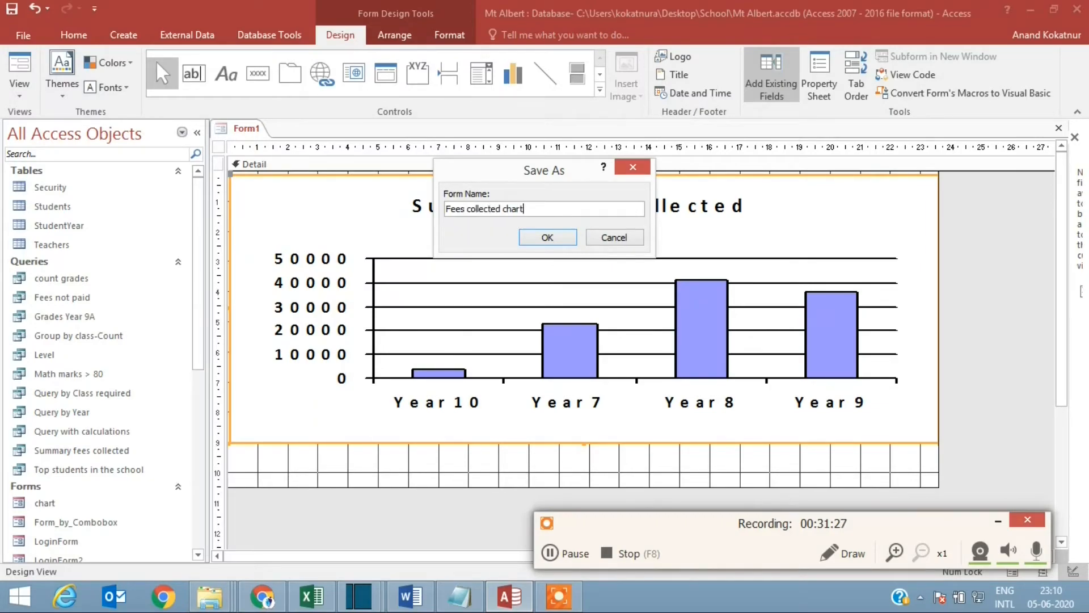
click(554, 236)
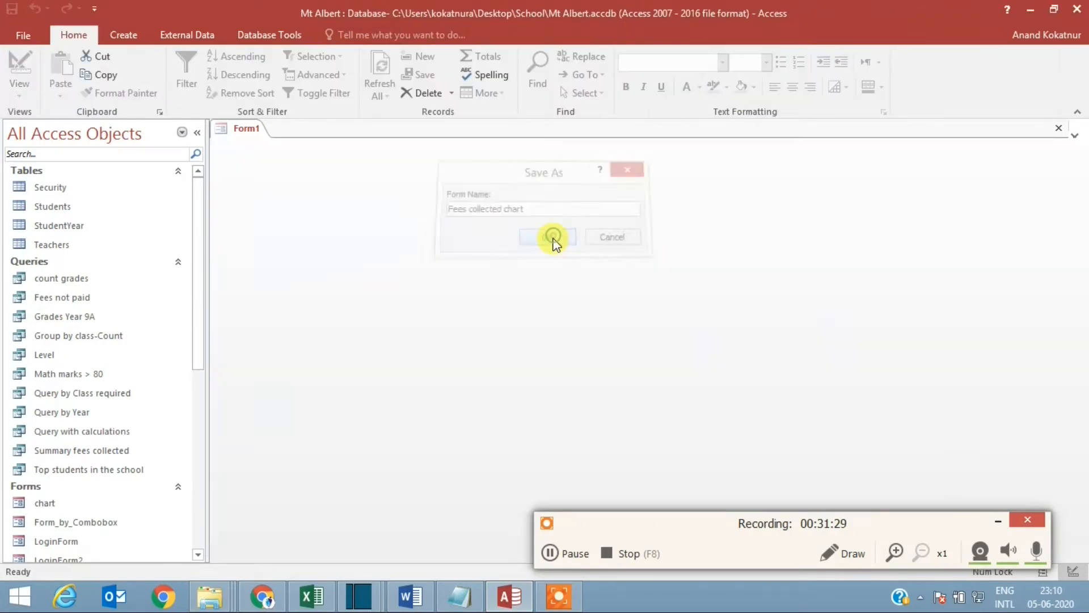
drag(200, 321, 200, 264)
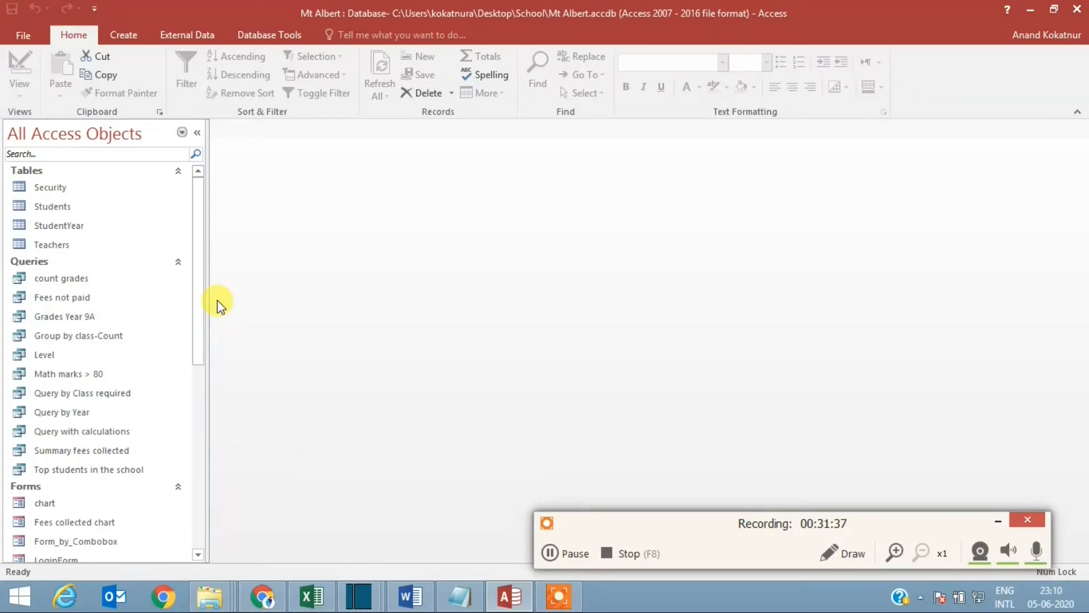
Step: Create a blank form and switch it to Design View
click(124, 34)
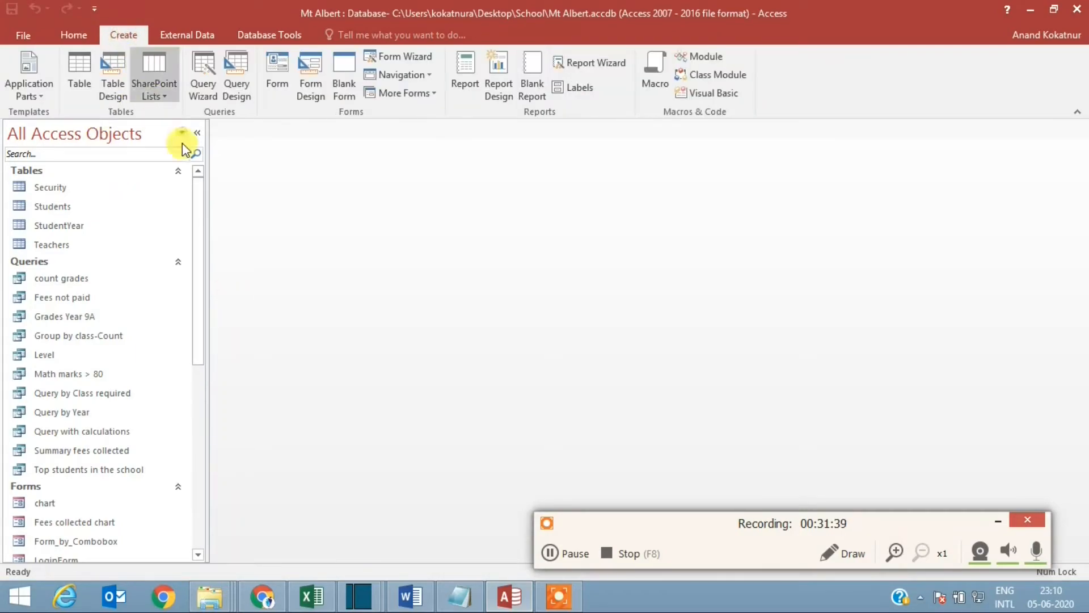
click(337, 69)
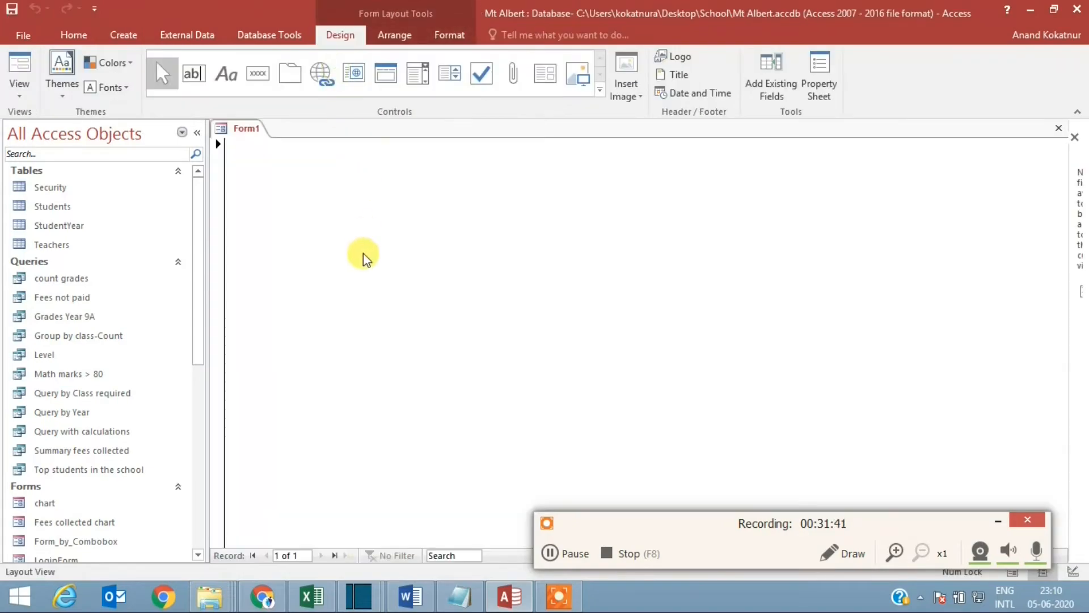
right_click(247, 128)
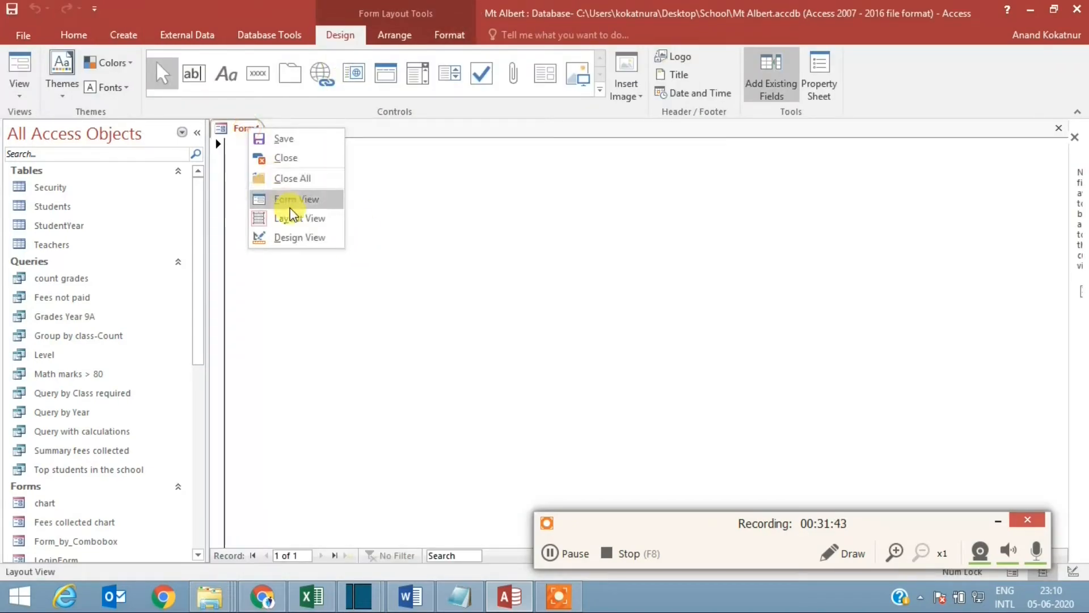
click(293, 238)
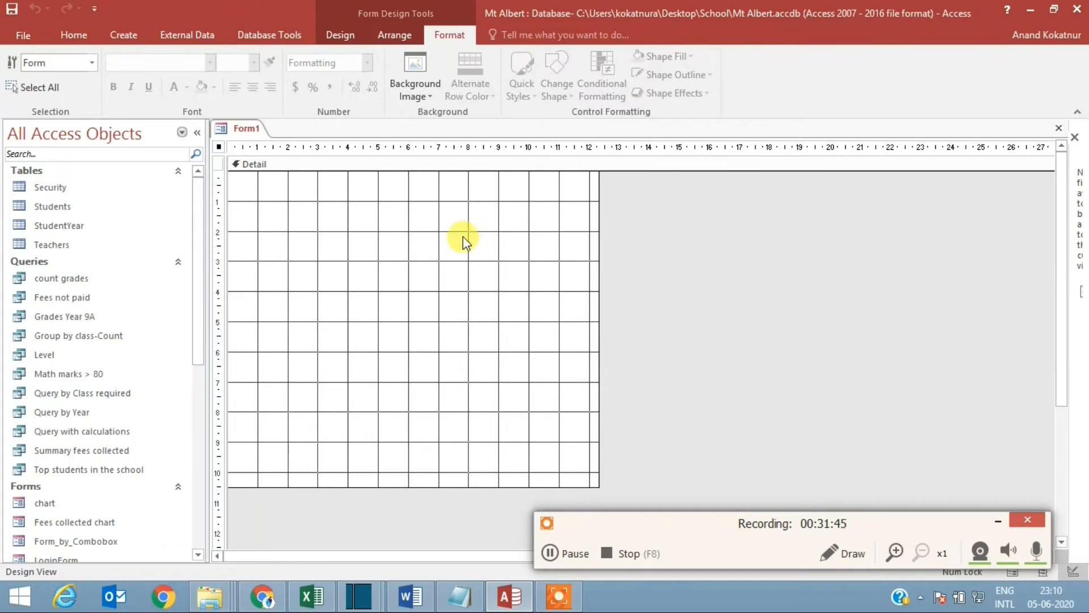
Step: Draw an image control about 2.3 by 1.7 cm near the upper-left corner of the form's Detail section
click(340, 35)
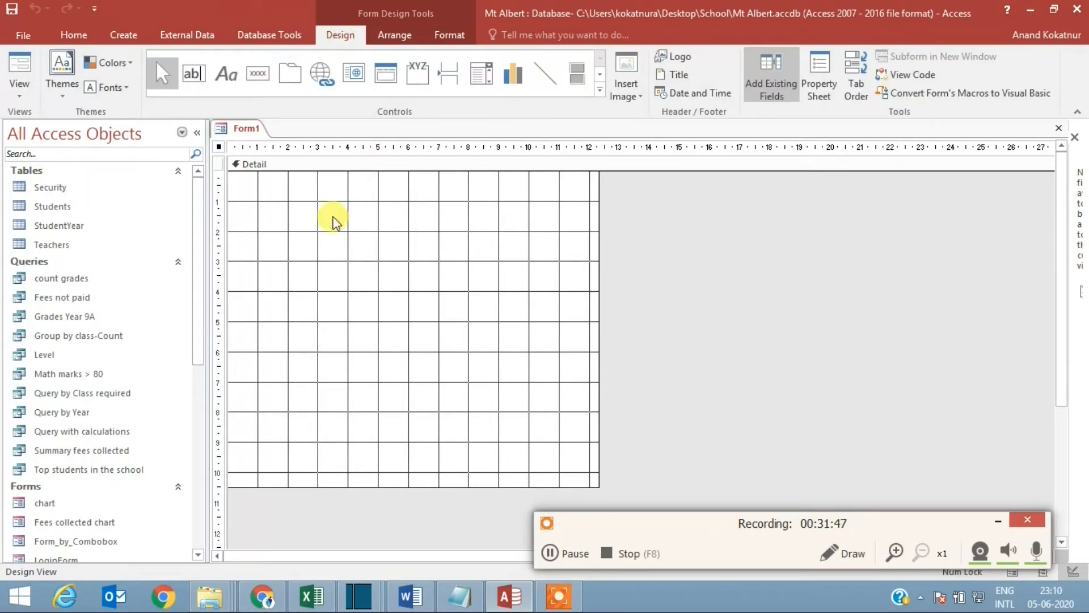
click(599, 90)
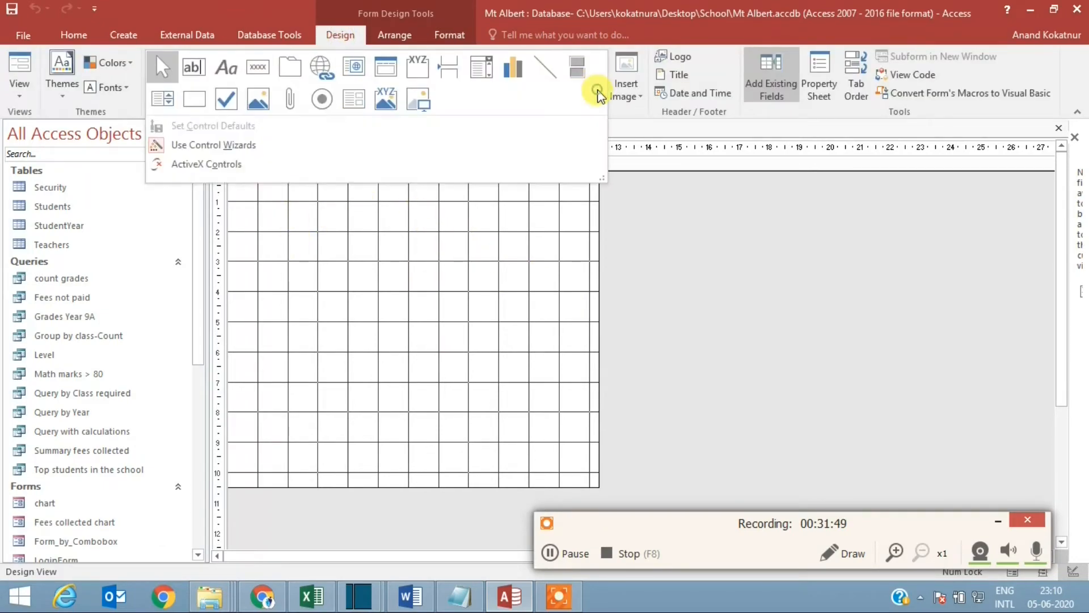
click(417, 101)
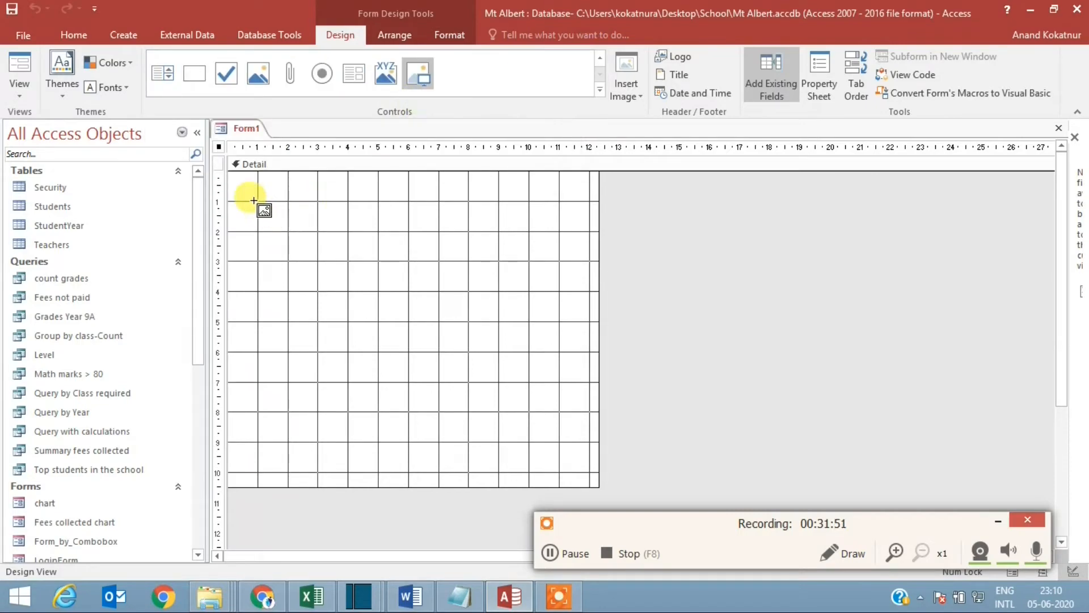
drag(244, 193, 312, 245)
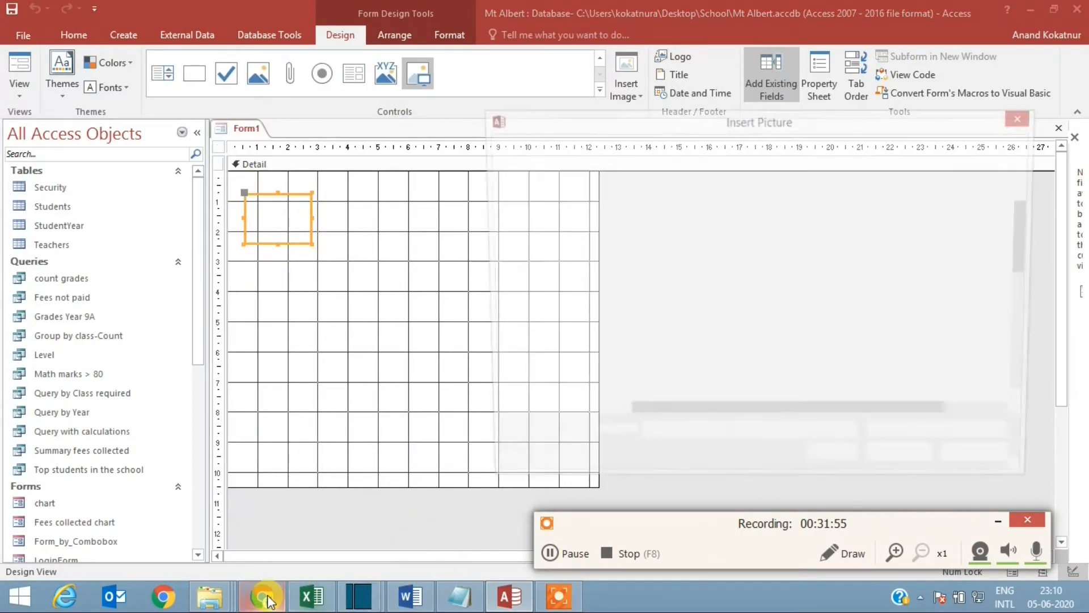
Step: Switch to Chrome to look through the report icons on flaticon.com, and return to the Insert Picture dialog in Access
click(270, 598)
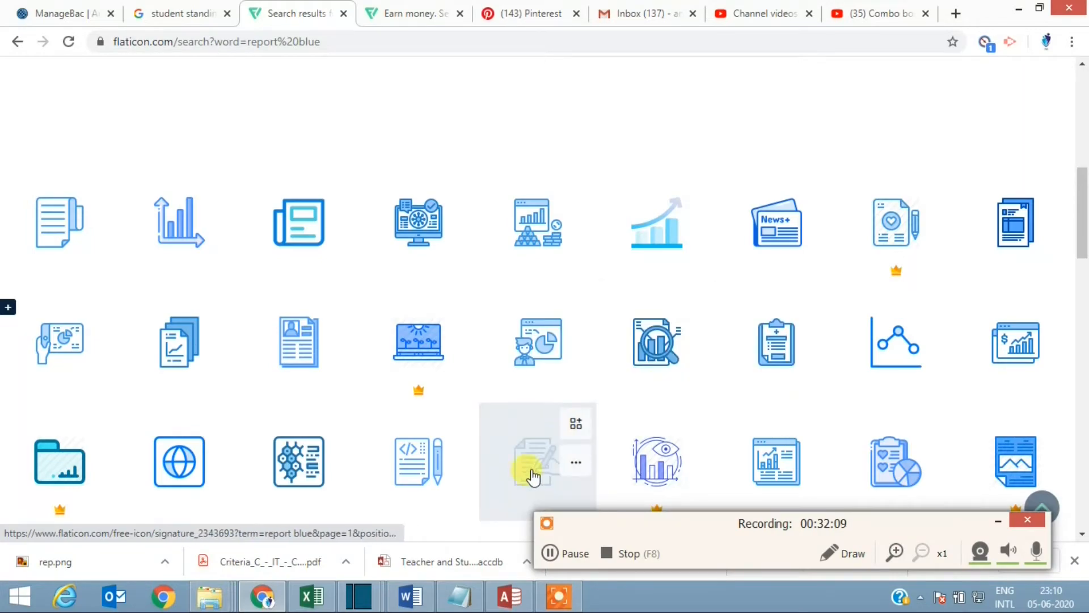
click(509, 595)
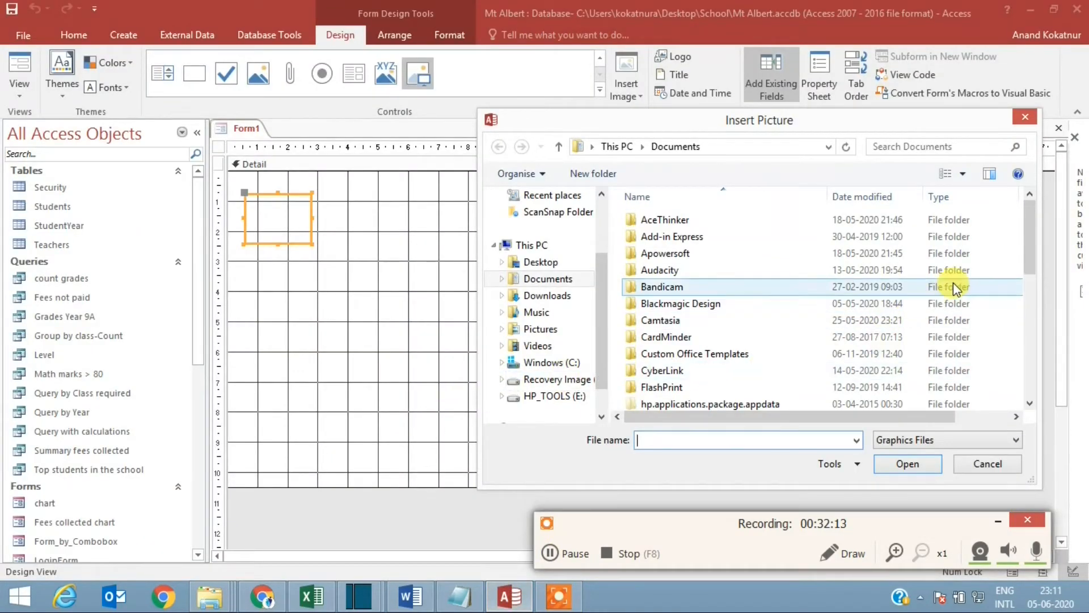
Step: Insert picture 1 from the Desktop's report icons folder into the image control
click(541, 262)
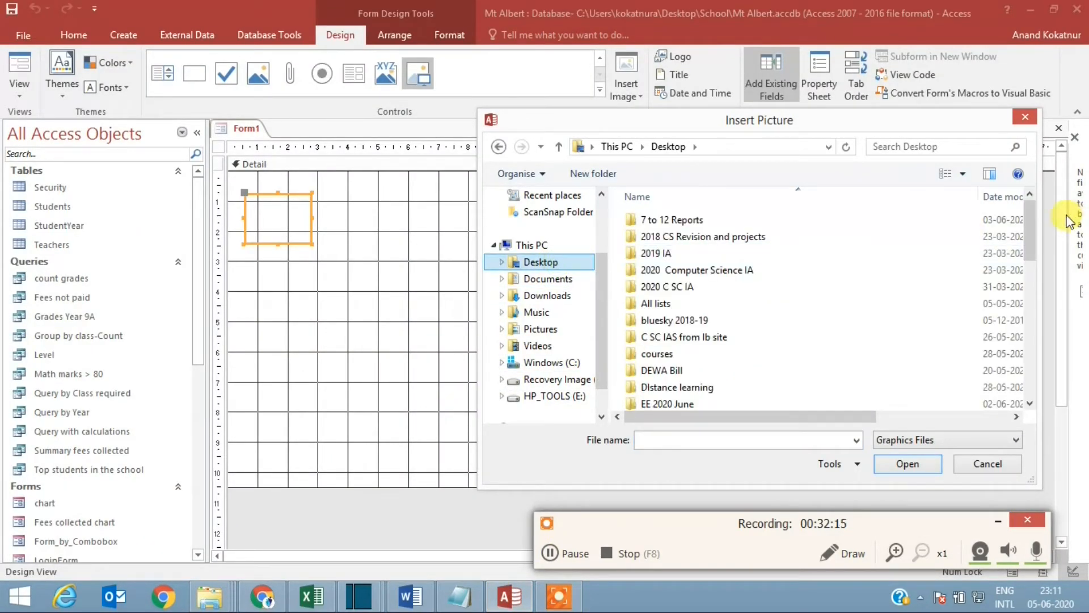
scroll(1027, 261, down, 1)
drag(1028, 263, 1009, 316)
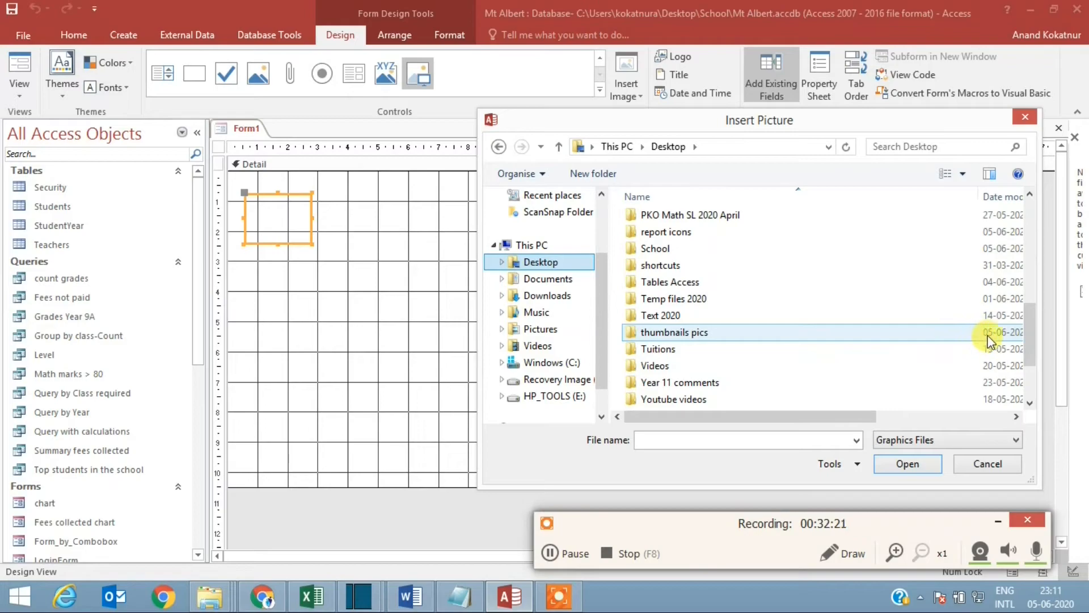
double_click(681, 230)
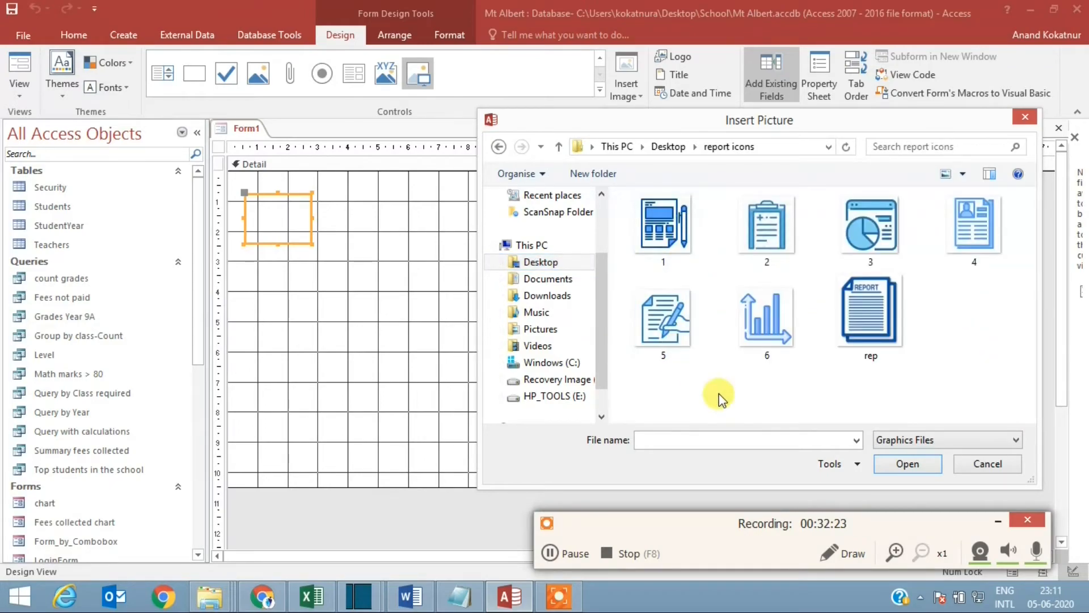
double_click(672, 236)
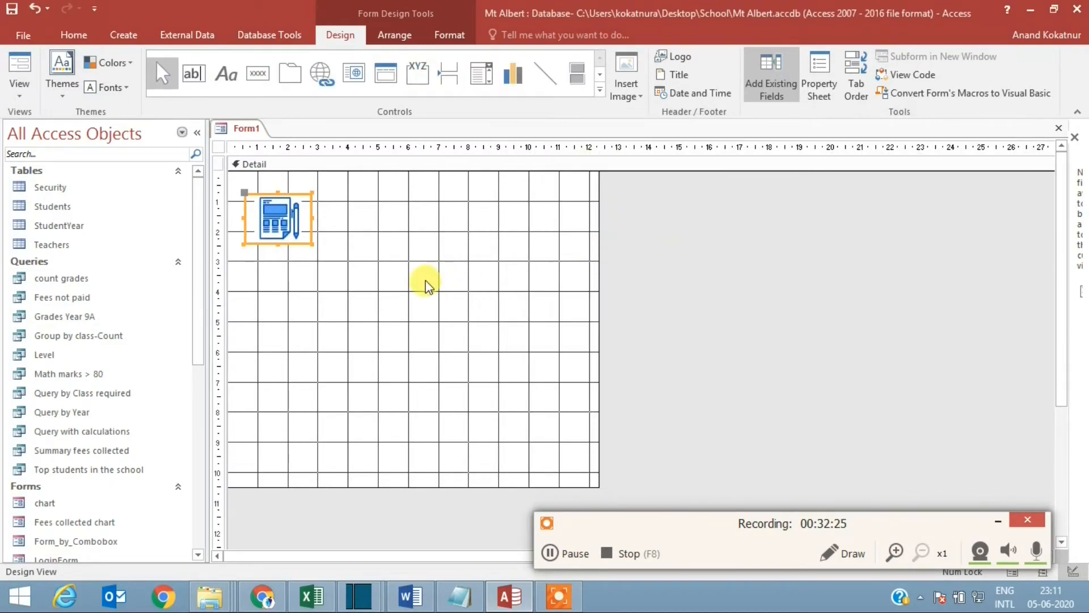
Step: Add an image control about 1.8 by 1.8 cm below the first icon and insert picture 2 into it
click(426, 285)
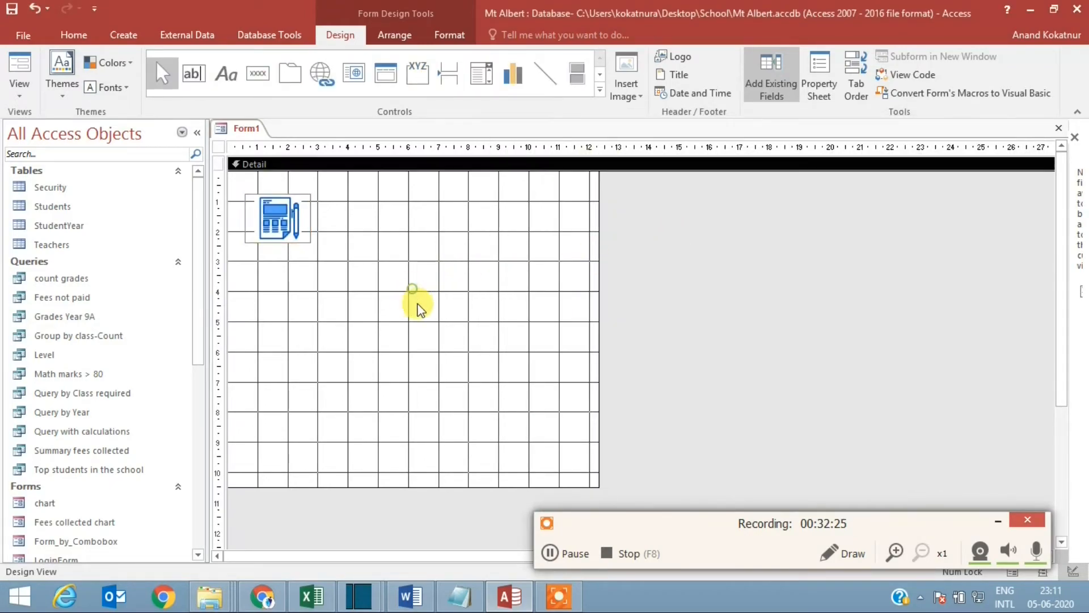
click(599, 90)
click(420, 93)
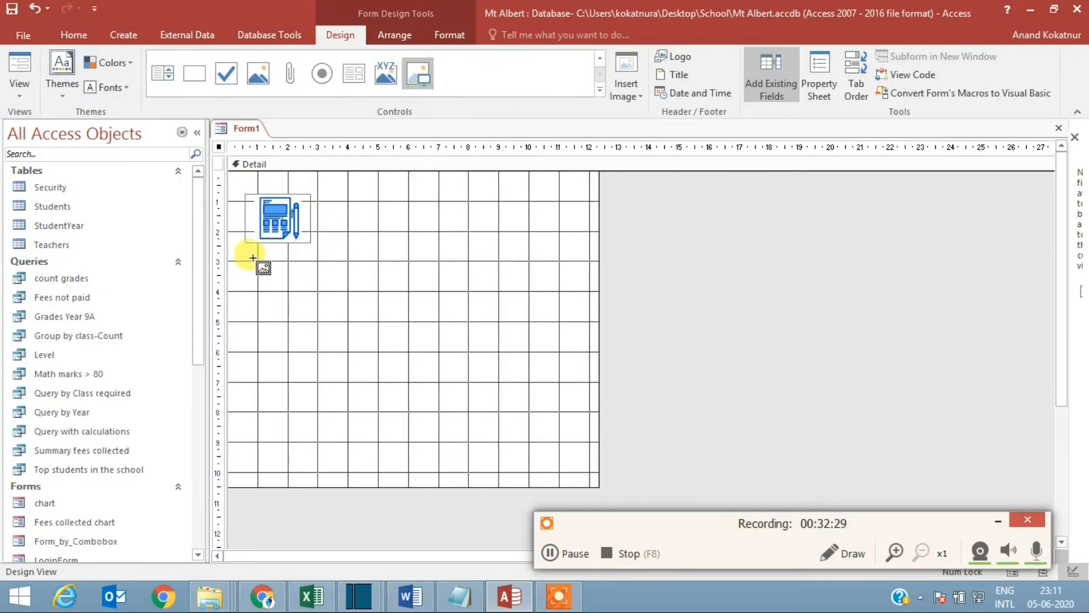
drag(248, 252, 302, 306)
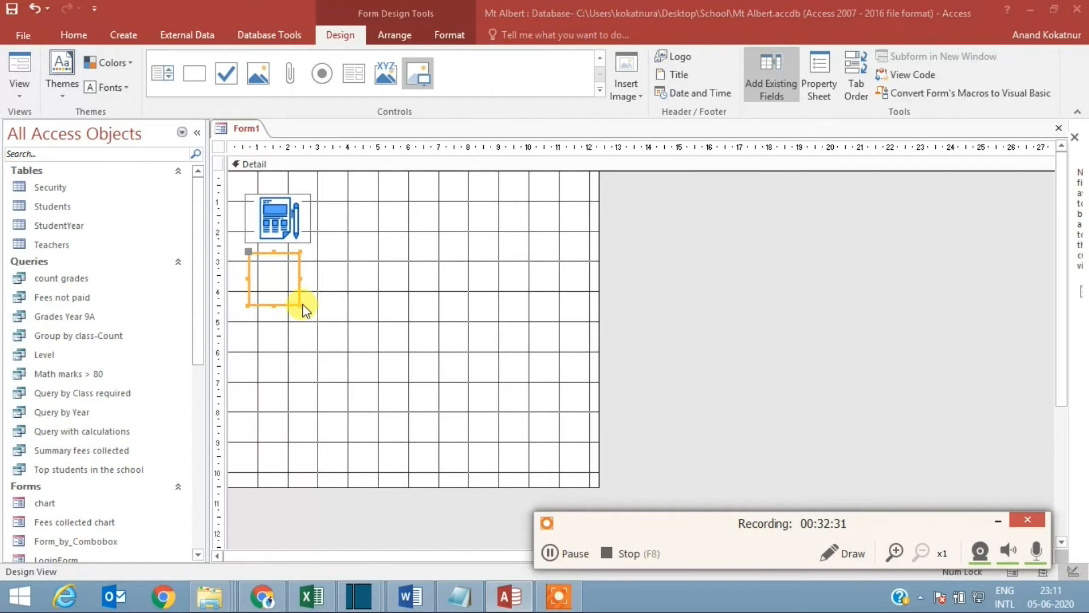
double_click(767, 236)
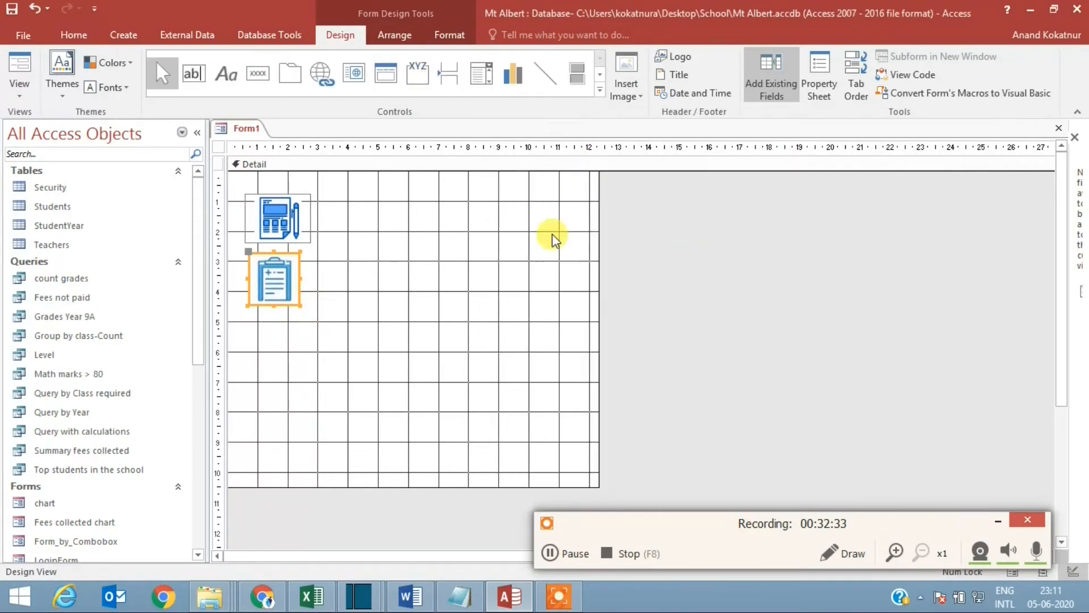
Step: Add a third image control about 1.8 cm square below the clipboard icon and insert picture 5 into it
click(599, 89)
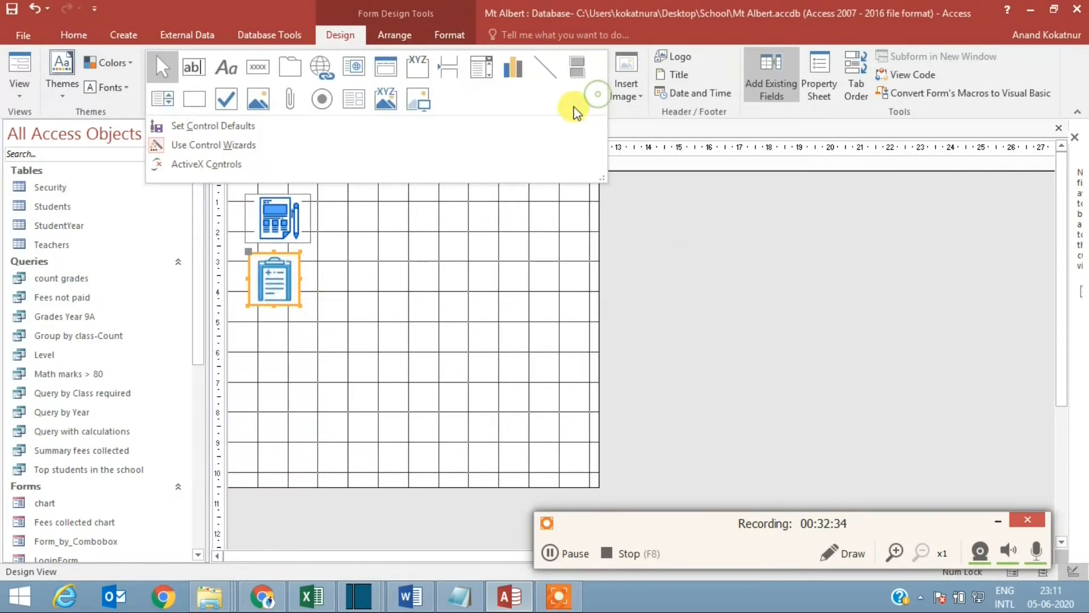
click(418, 100)
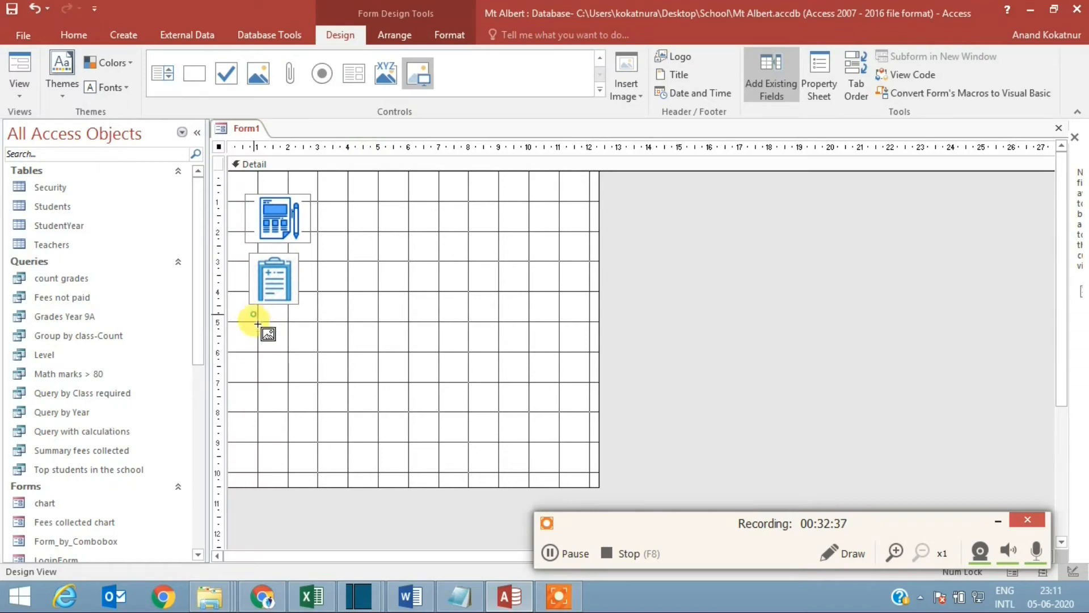
drag(255, 316, 308, 369)
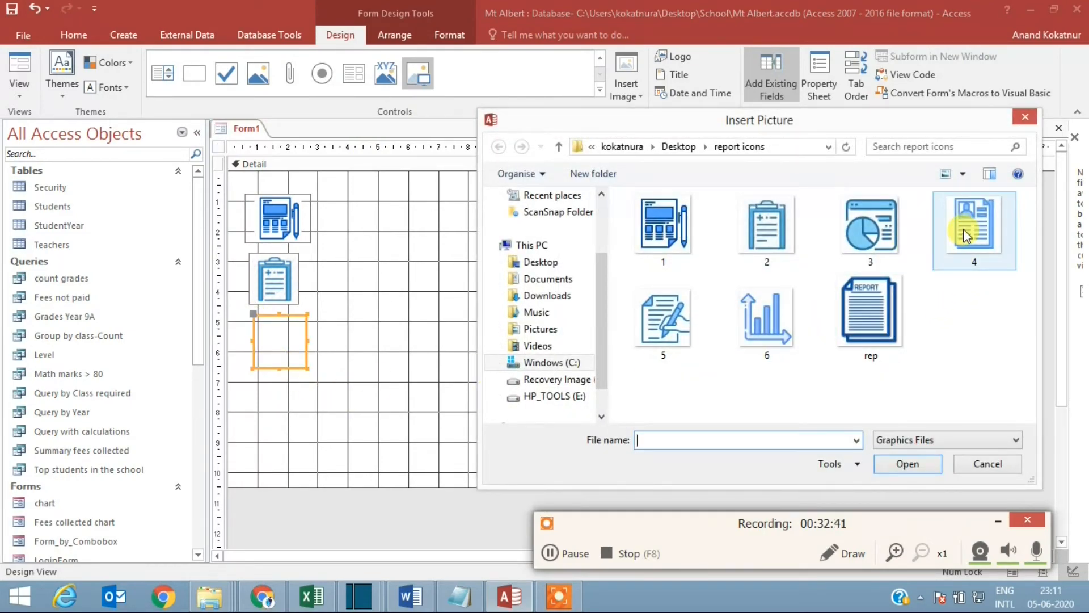
double_click(666, 310)
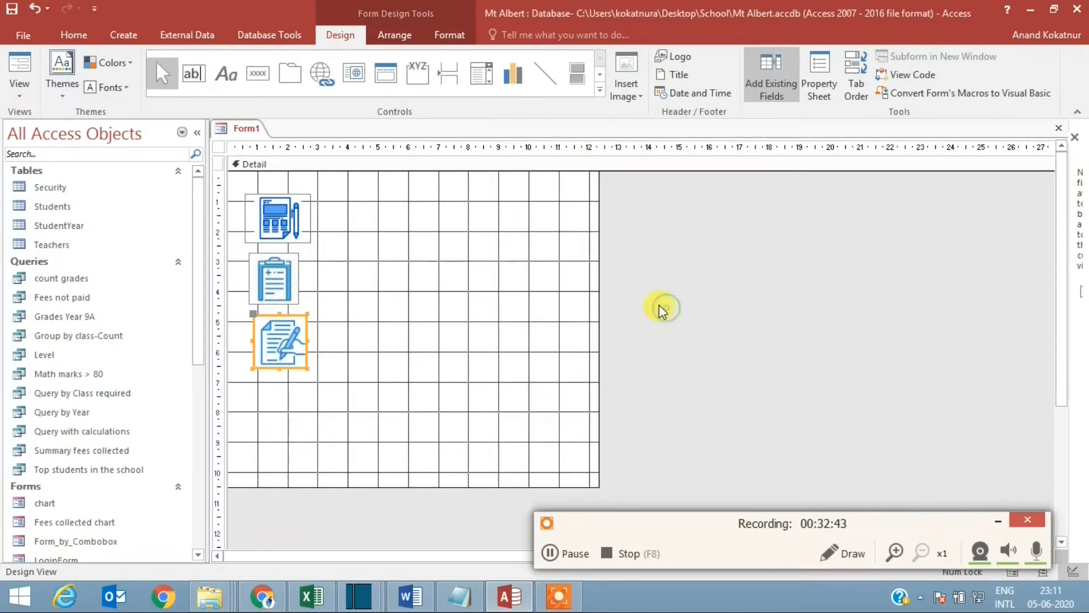
Step: Add a fourth image control about 1.9 cm square below the document-and-pen icon and insert picture 6 into it
click(597, 90)
click(420, 97)
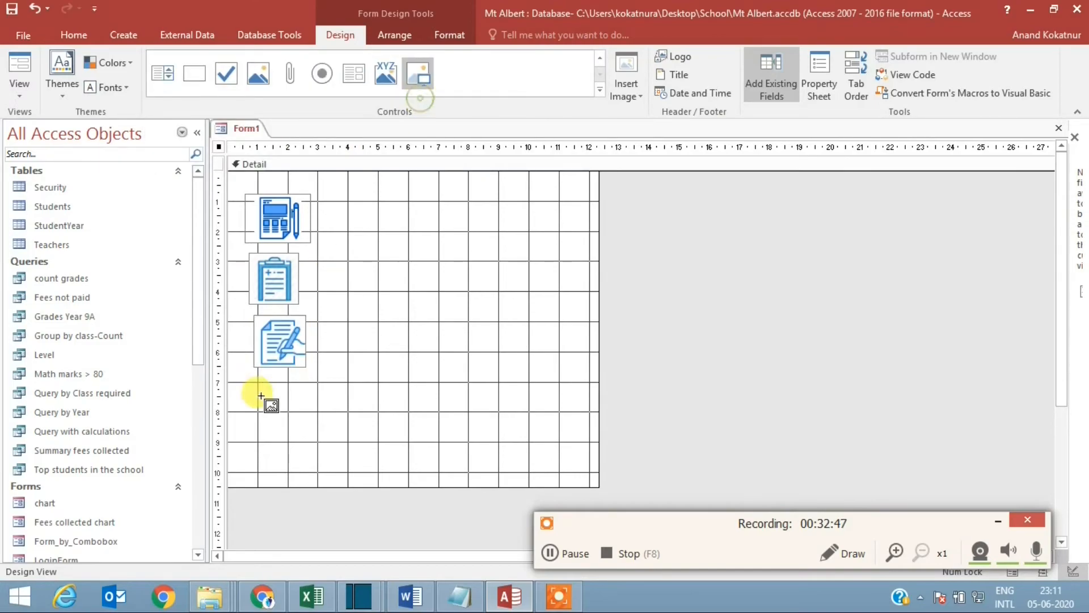
drag(253, 377, 310, 431)
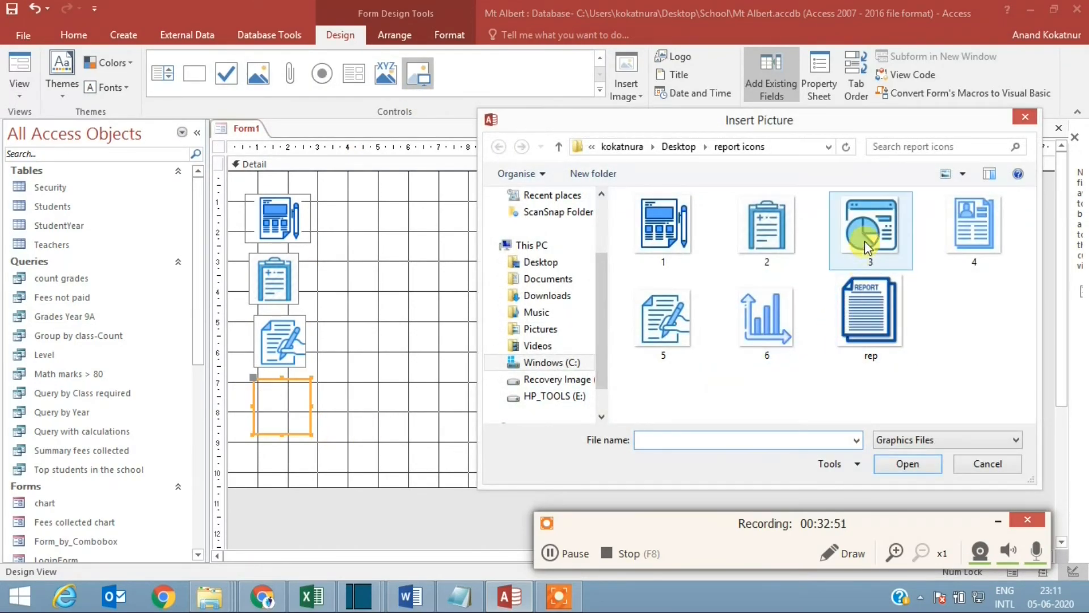
click(759, 315)
double_click(758, 315)
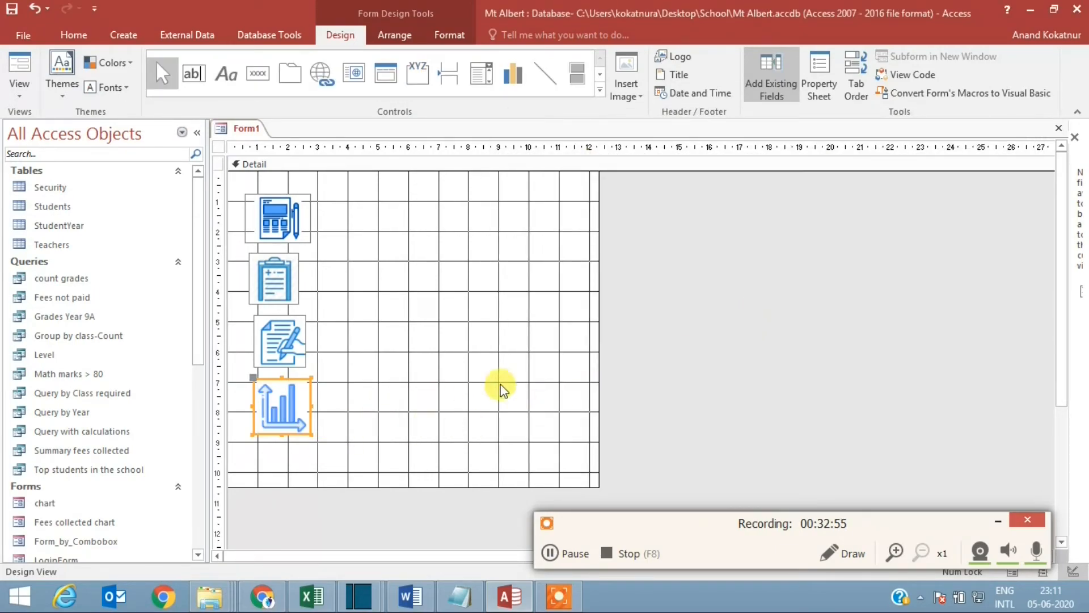
Step: Add a fifth image control about 2.1 by 1.5 cm below the bar chart icon and insert picture 3 into it
click(600, 91)
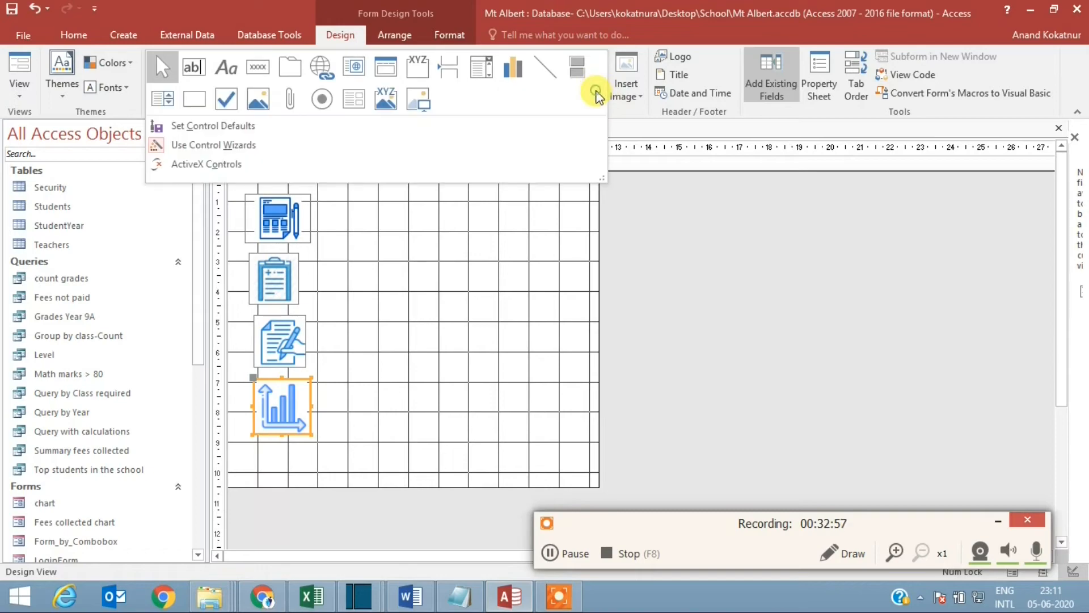
click(424, 99)
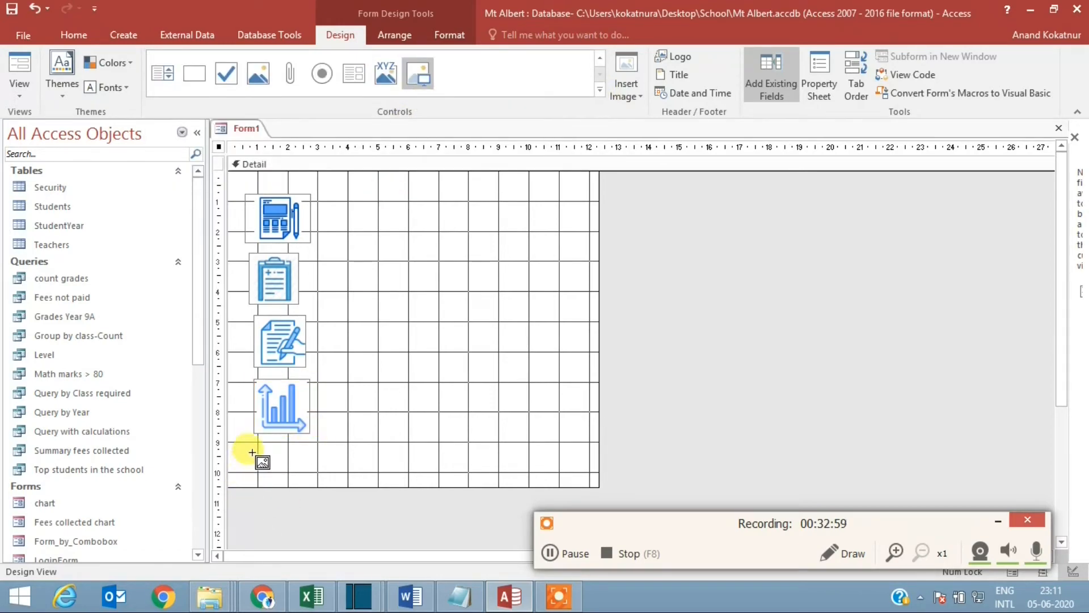
drag(253, 440, 314, 485)
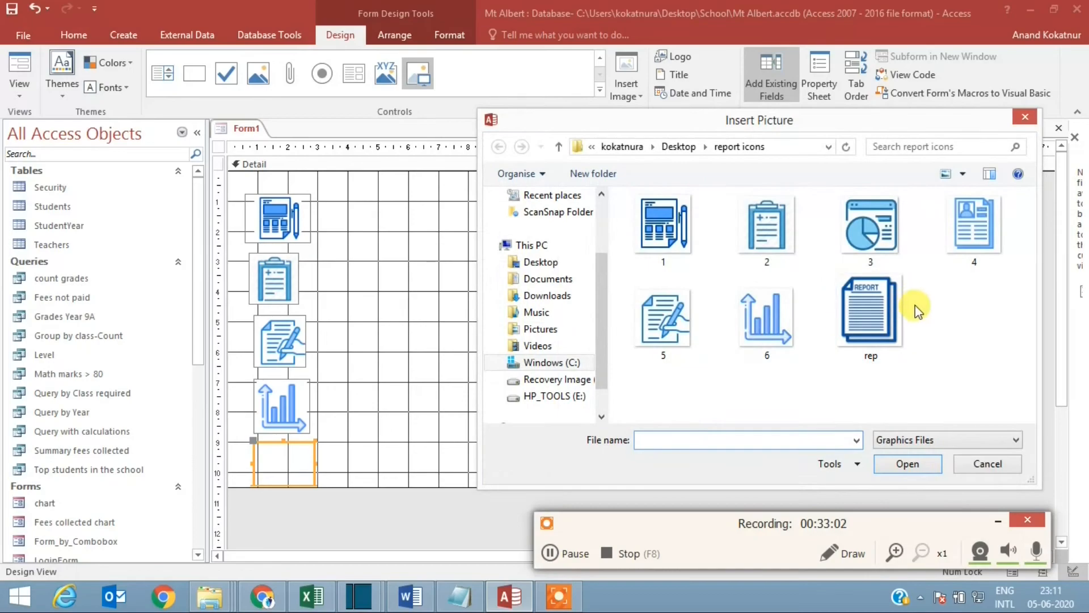
double_click(880, 241)
Step: Widen the form to about 15 cm and move the bar chart and pie chart icons together to its upper-right area
drag(599, 325, 676, 332)
drag(361, 464, 561, 237)
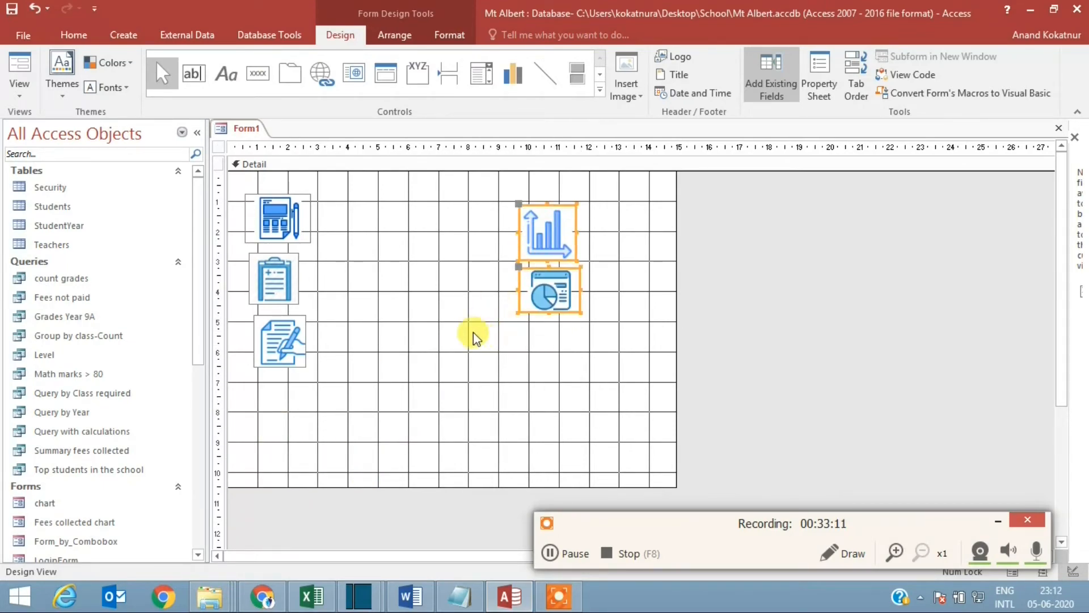
Step: Draw a command button about 2.5 by 1.2 cm beside the first icon and assign it the Preview Report action from Report Operations
click(255, 75)
drag(321, 204, 397, 238)
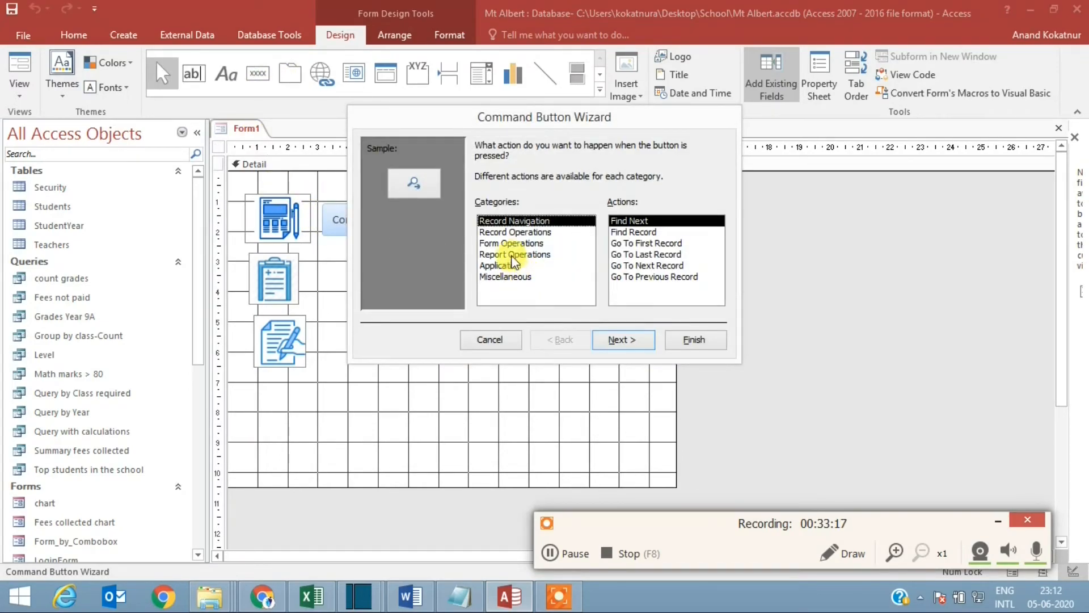
click(514, 255)
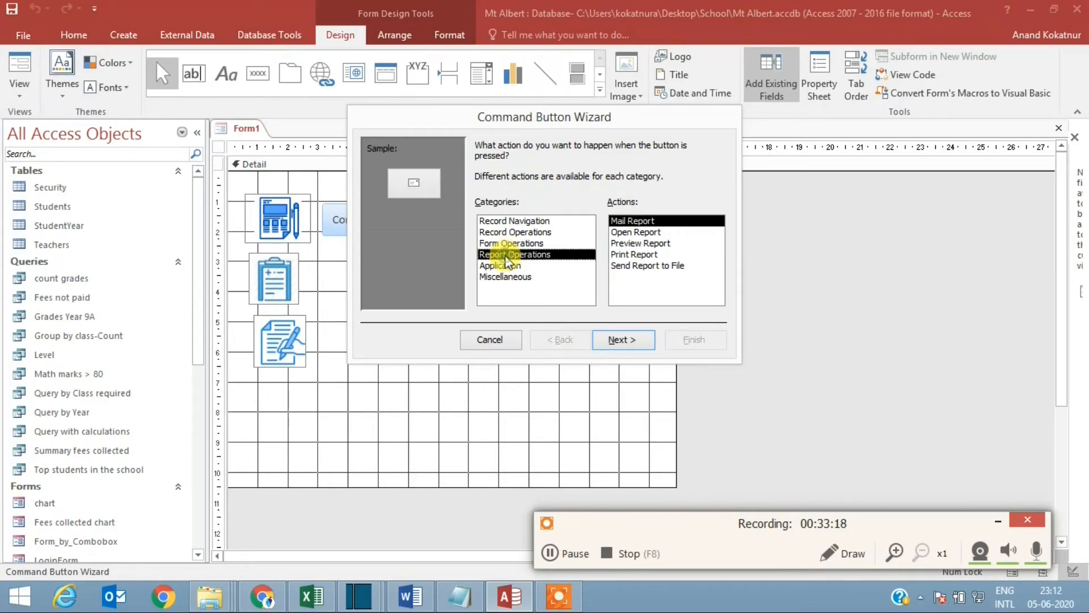
click(651, 242)
click(612, 343)
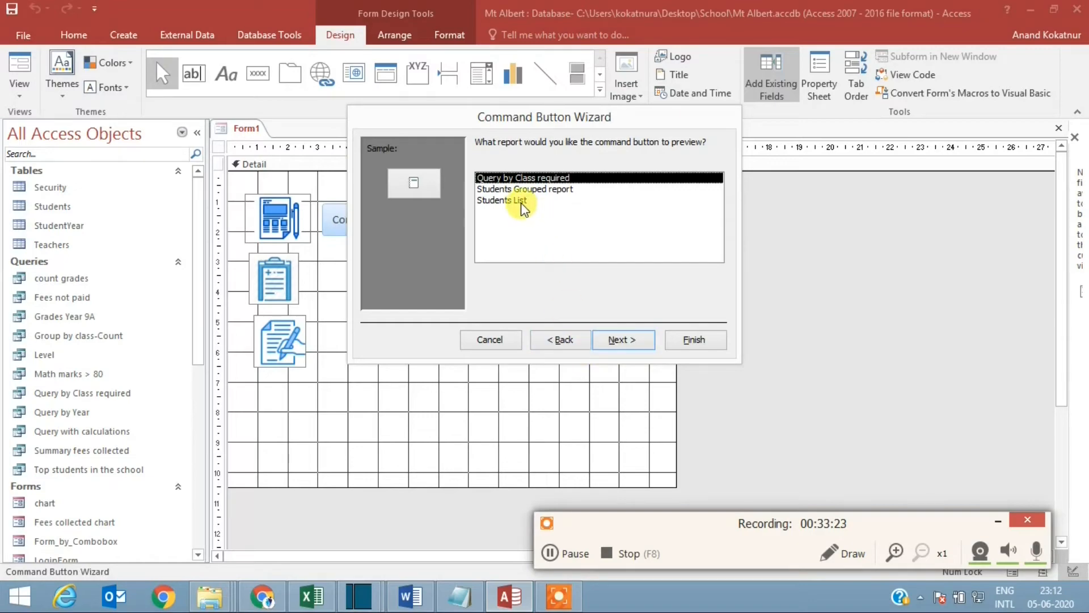
Step: Choose Students List as the report to preview and set the button's text to Students List
click(515, 202)
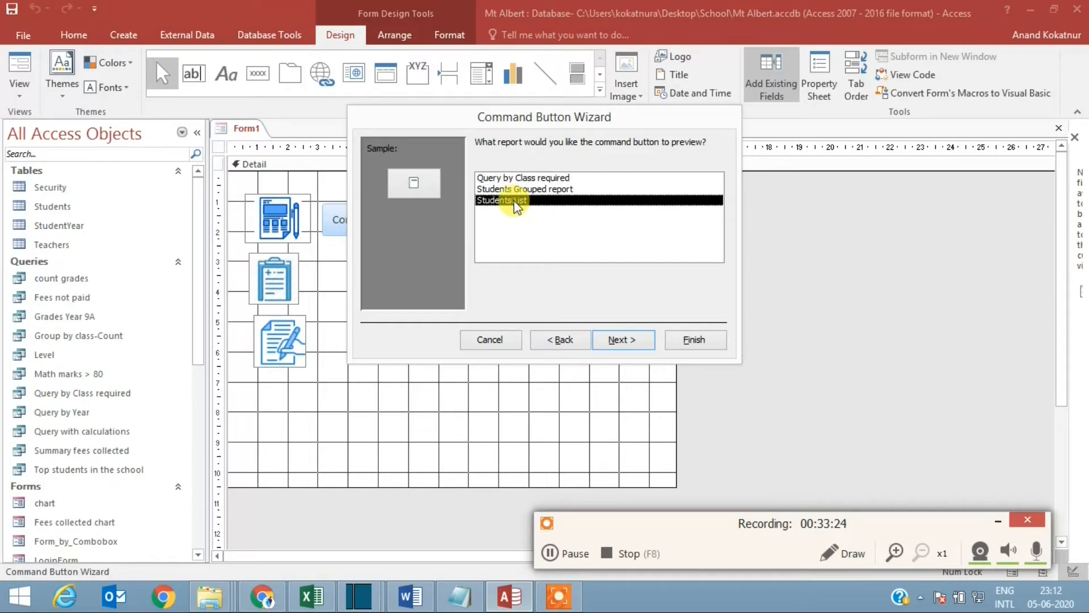
click(617, 338)
drag(600, 208, 534, 209)
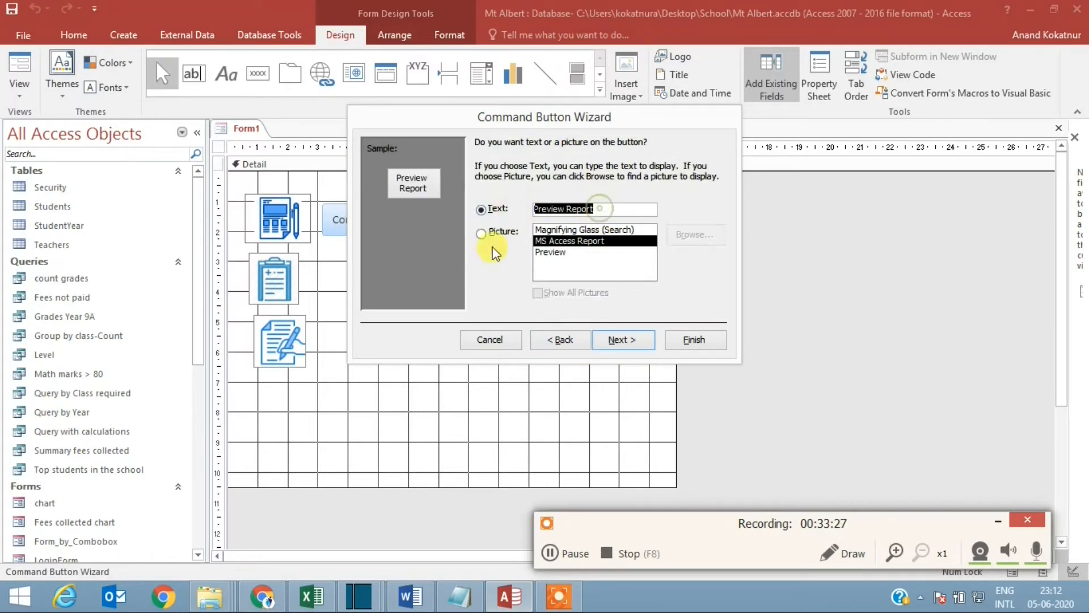
text(Studen)
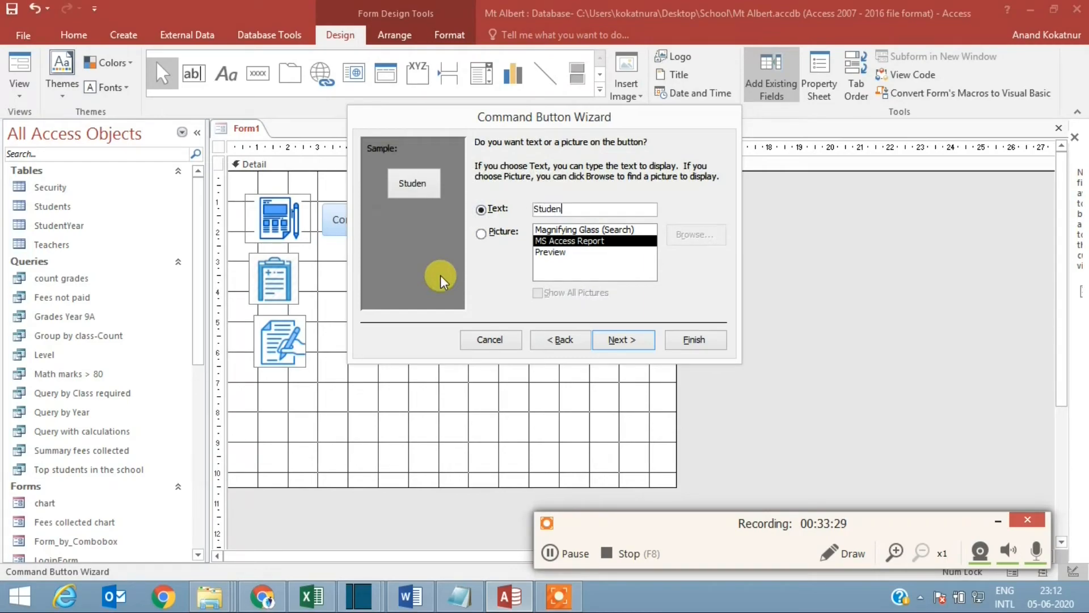
text(ts List)
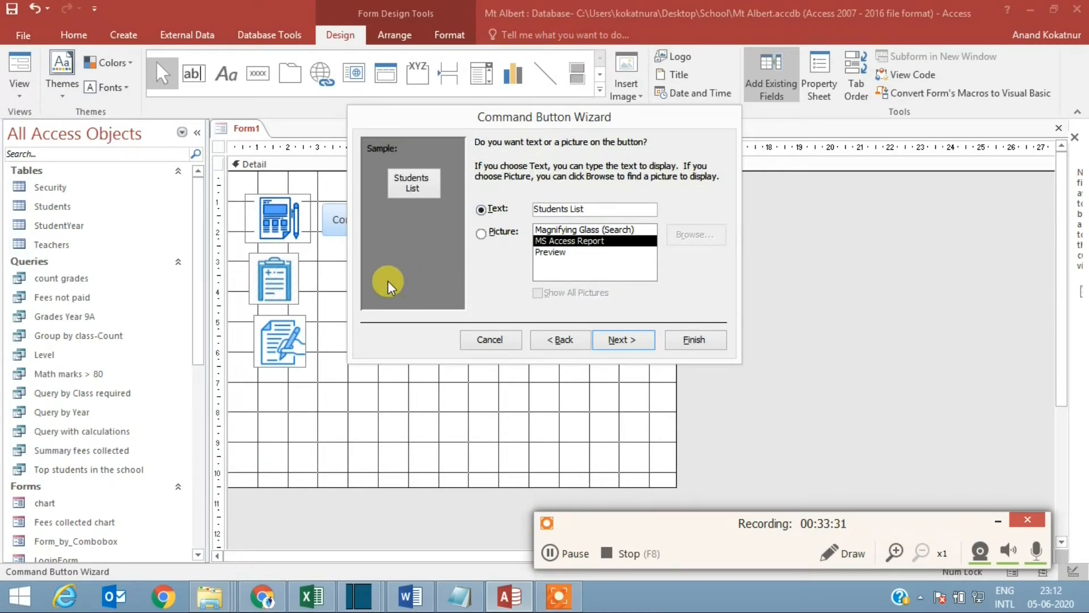